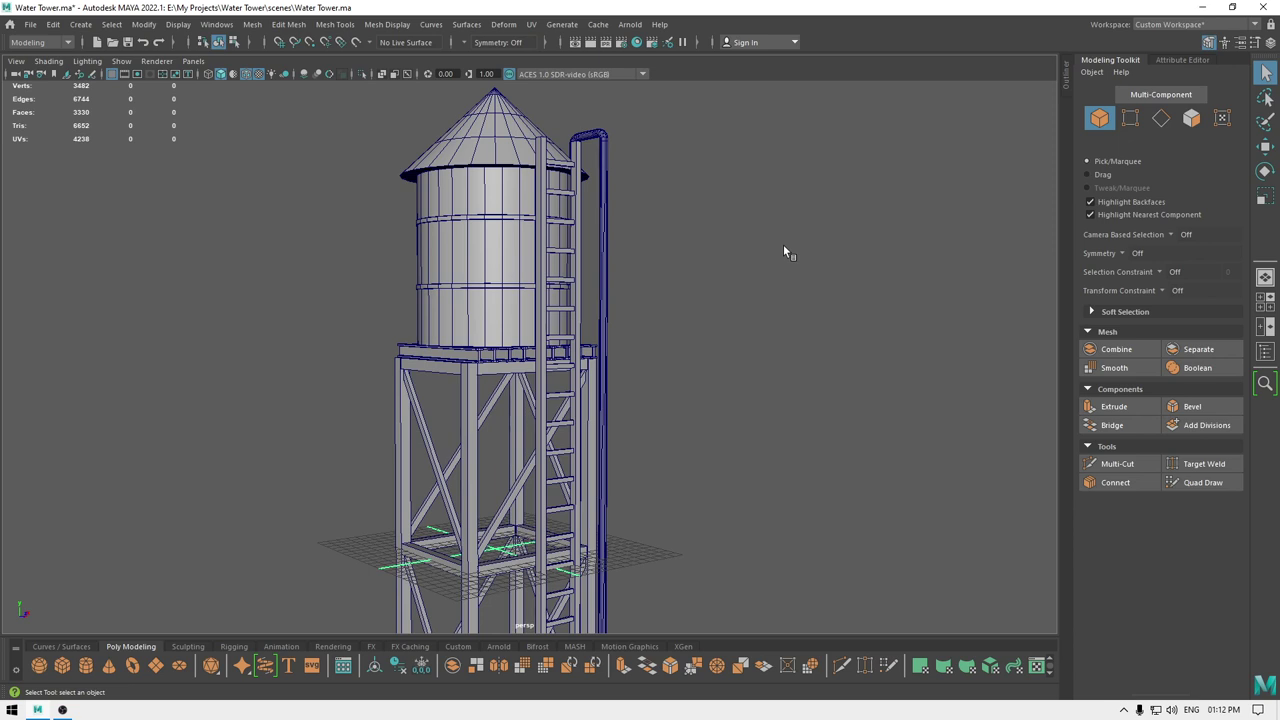
- Select the conical roof, switch to the UV Editing workspace and show the UV Toolkit
key(w)
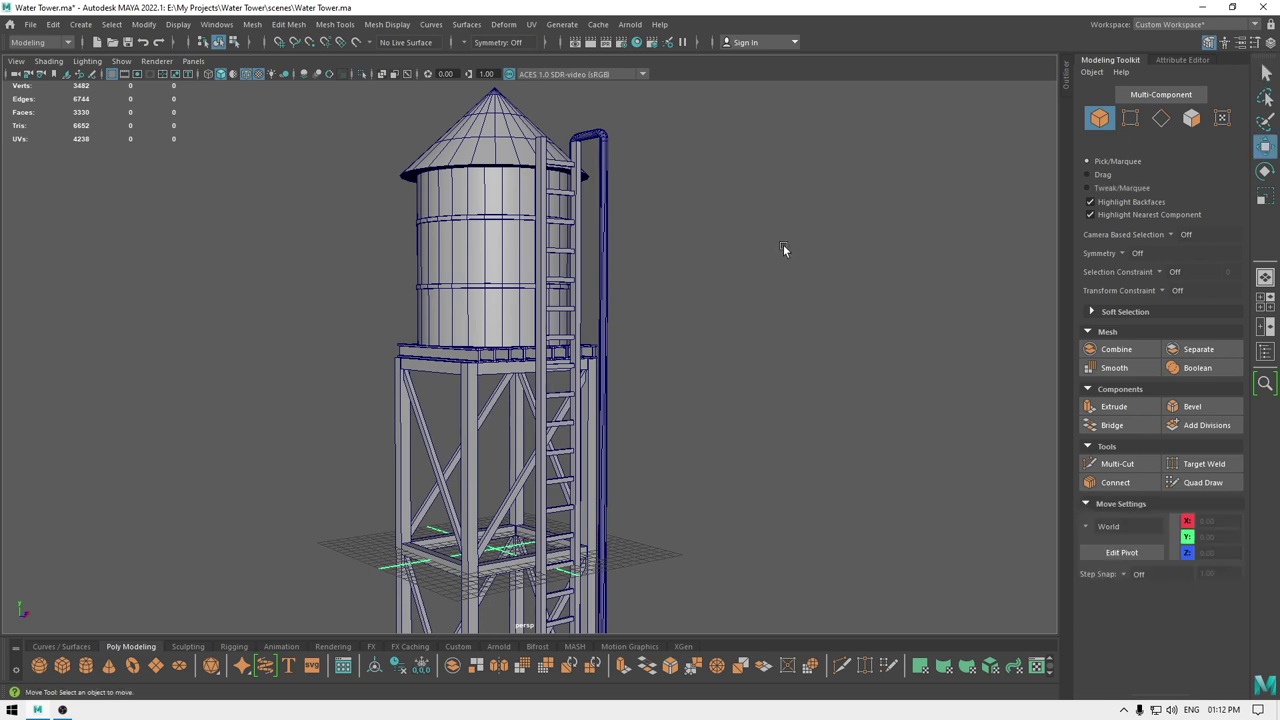
alt+drag(737, 264, 514, 430)
scroll(617, 280, up, 3)
click(516, 228)
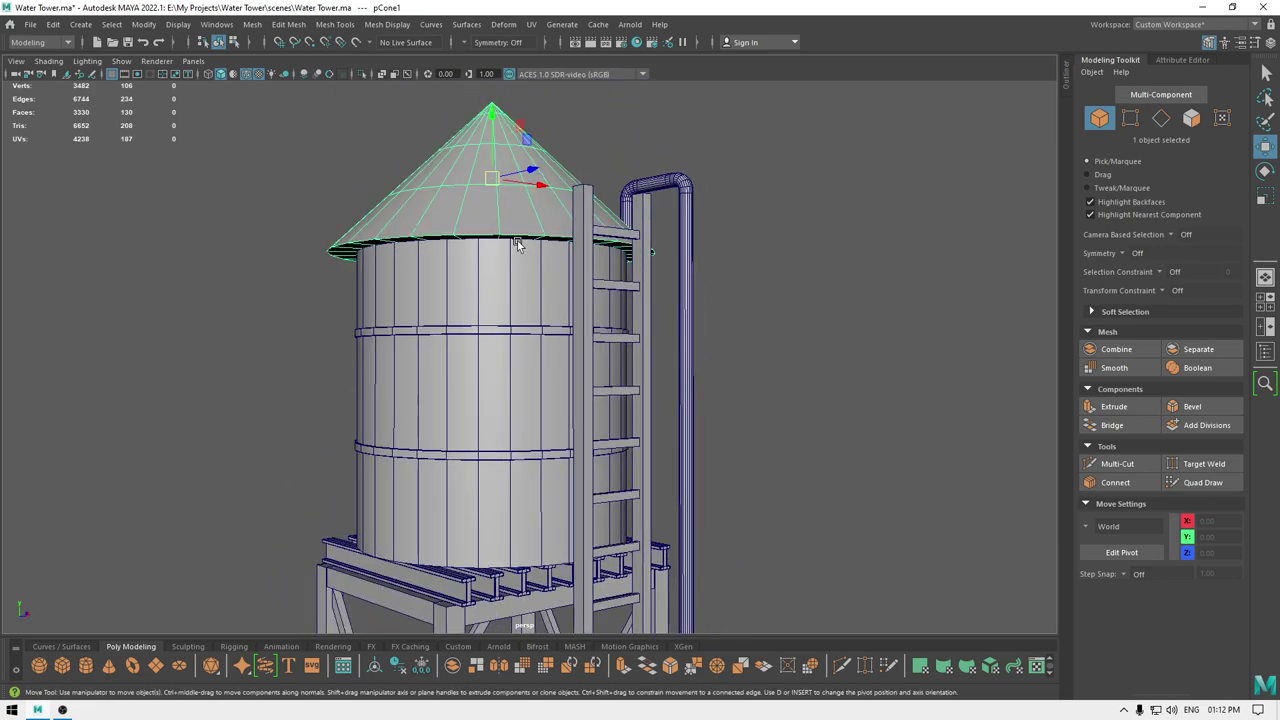
mouse_move(518, 300)
alt+mouse_down()
mouse_move(529, 282)
mouse_move(511, 305)
alt+mouse_up()
click(1180, 25)
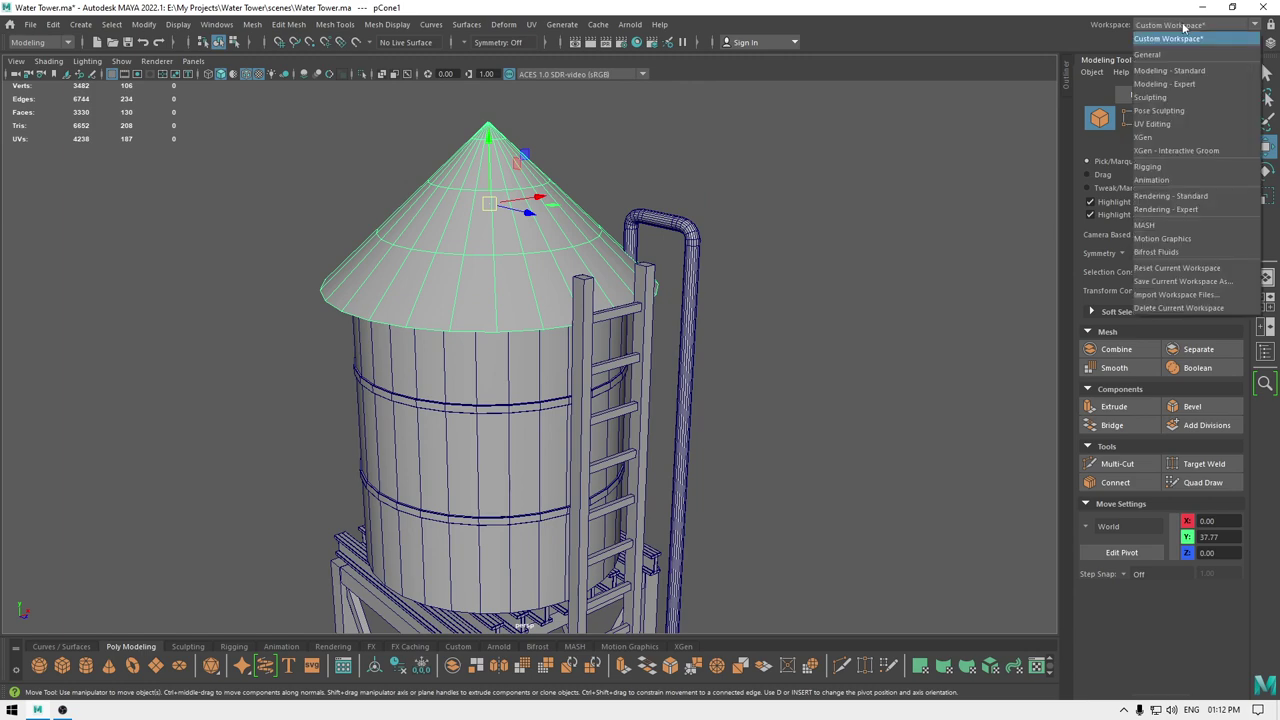
click(1170, 124)
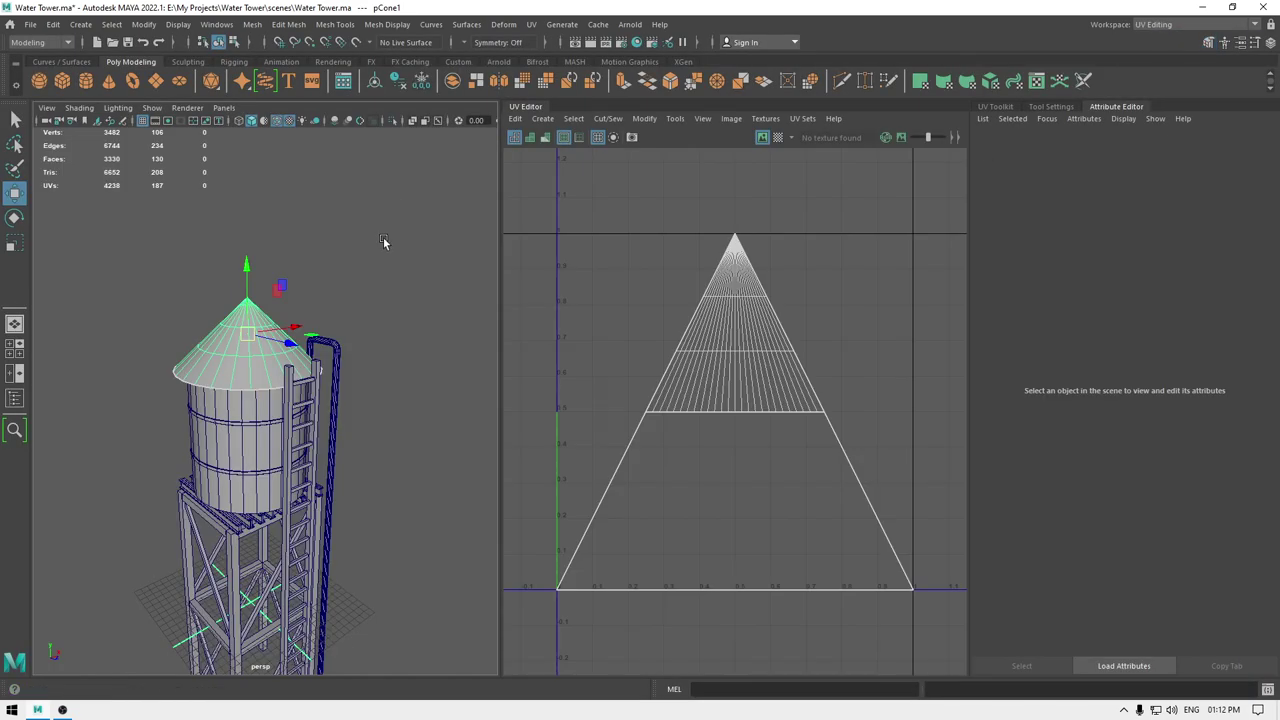
click(1003, 107)
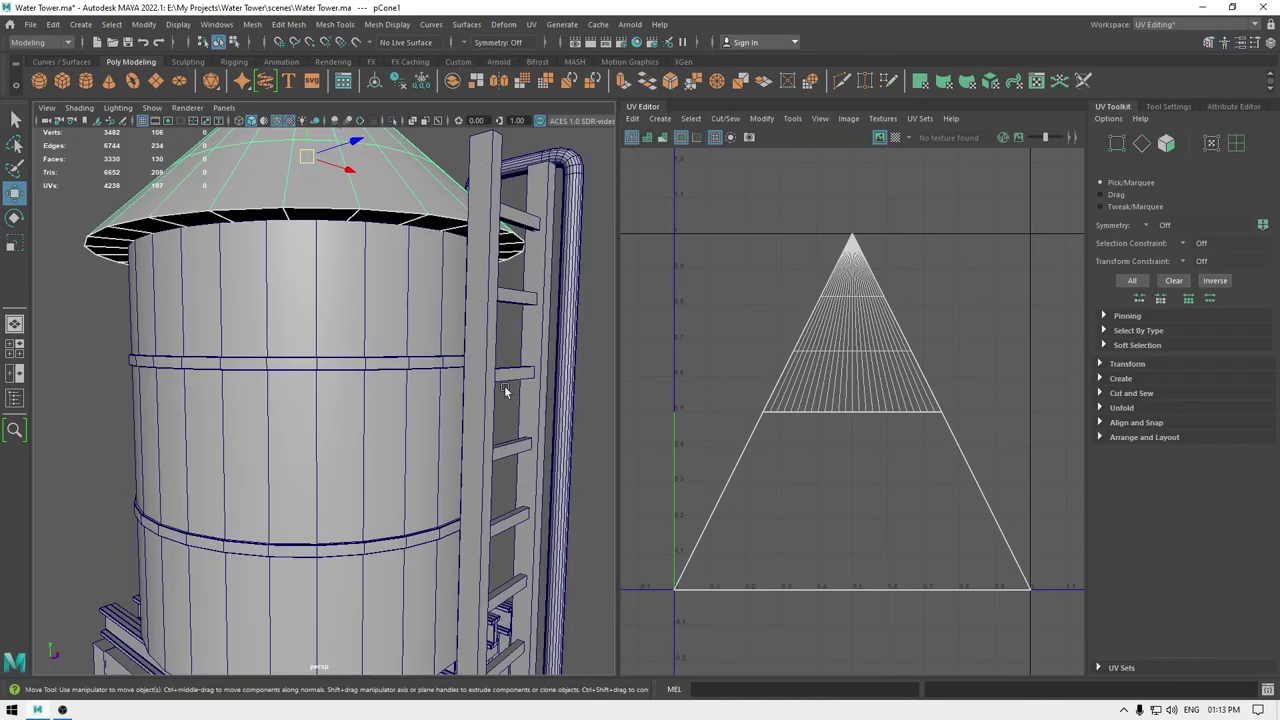
- Hide everything except the conical roof and apply a camera-based UV projection to it
alt+right_drag(506, 391, 417, 246)
alt+drag(417, 246, 398, 284)
alt+right_drag(398, 284, 426, 294)
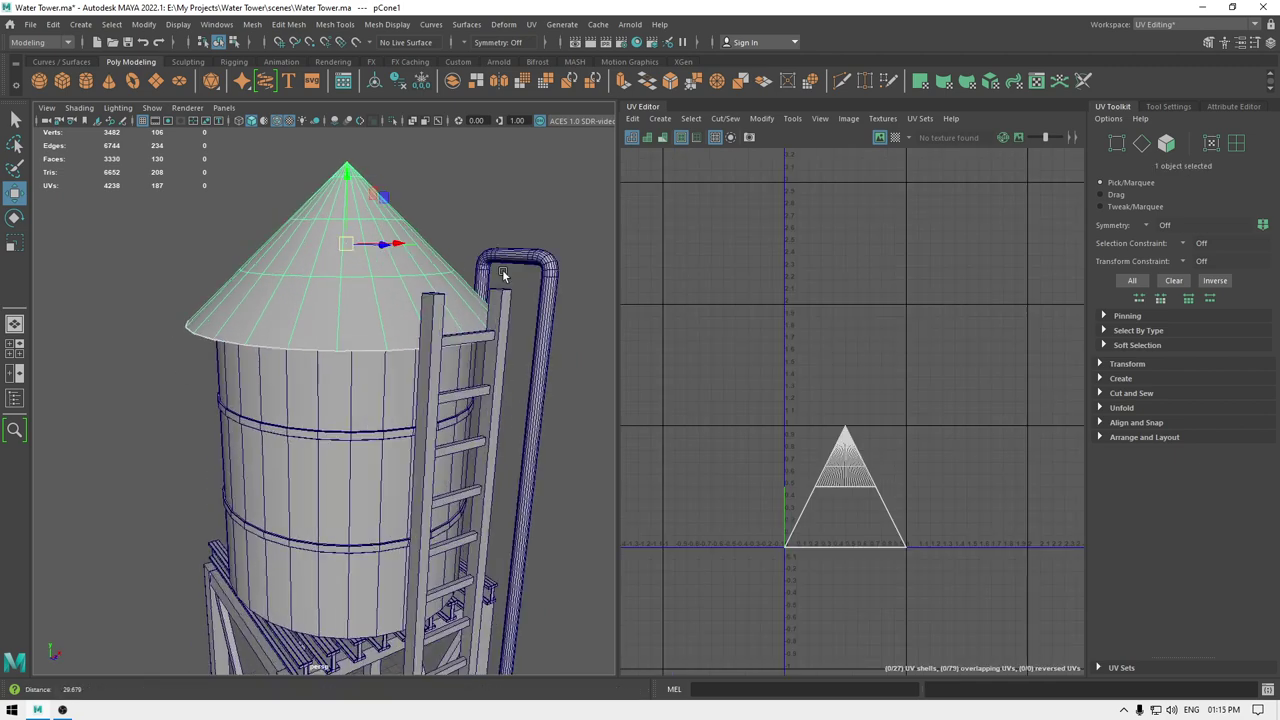
alt+right_drag(503, 272, 499, 355)
alt+drag(499, 355, 494, 394)
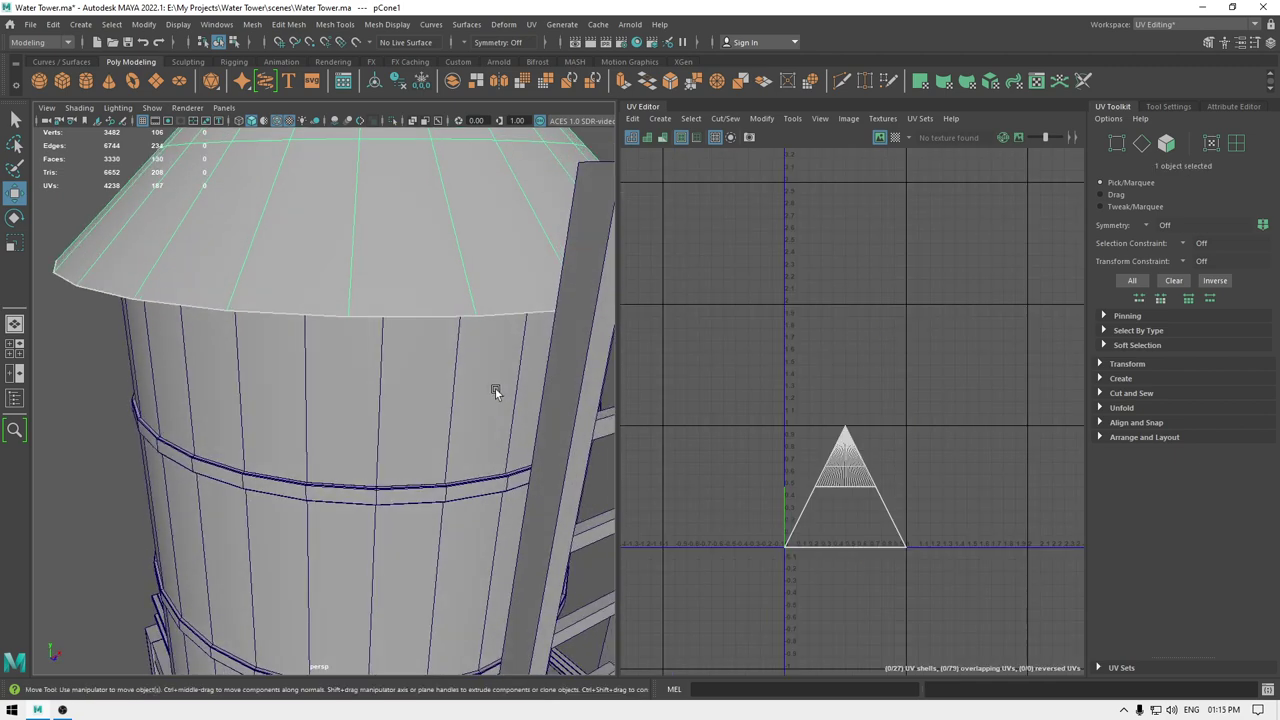
alt+right_drag(494, 394, 474, 358)
alt+drag(474, 358, 477, 337)
alt+right_drag(477, 337, 480, 343)
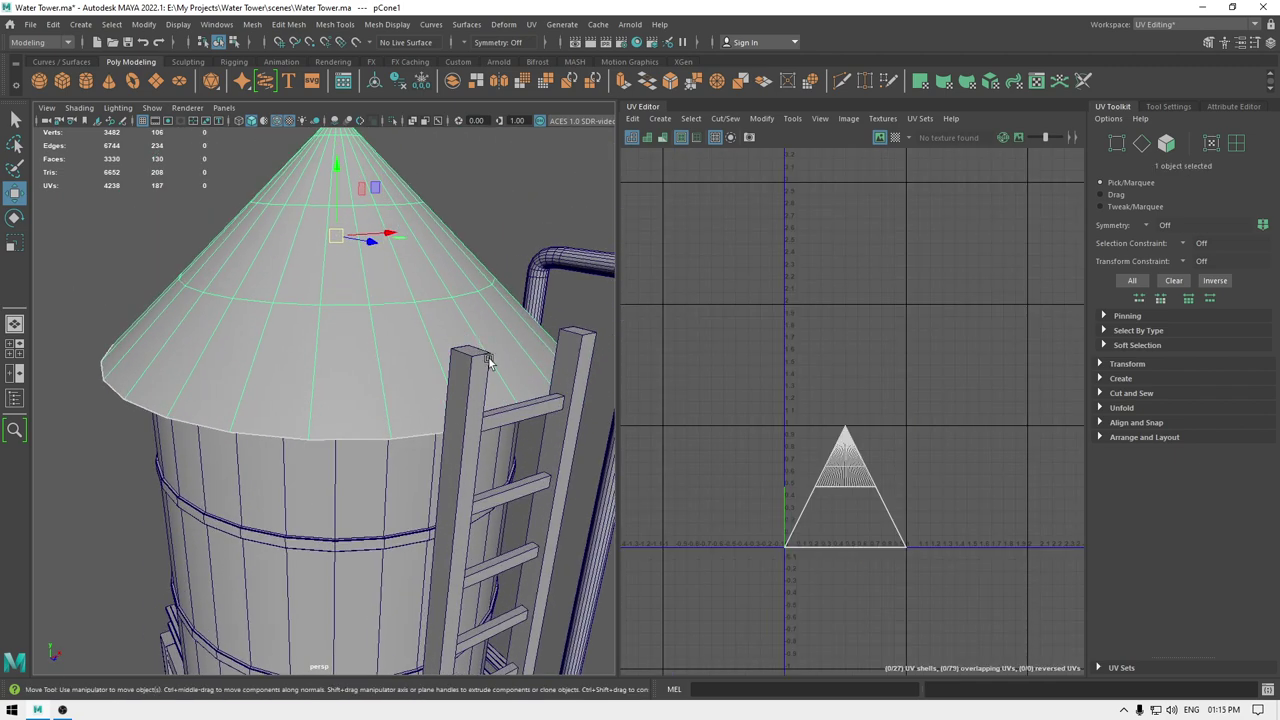
key(alt+h)
key(f)
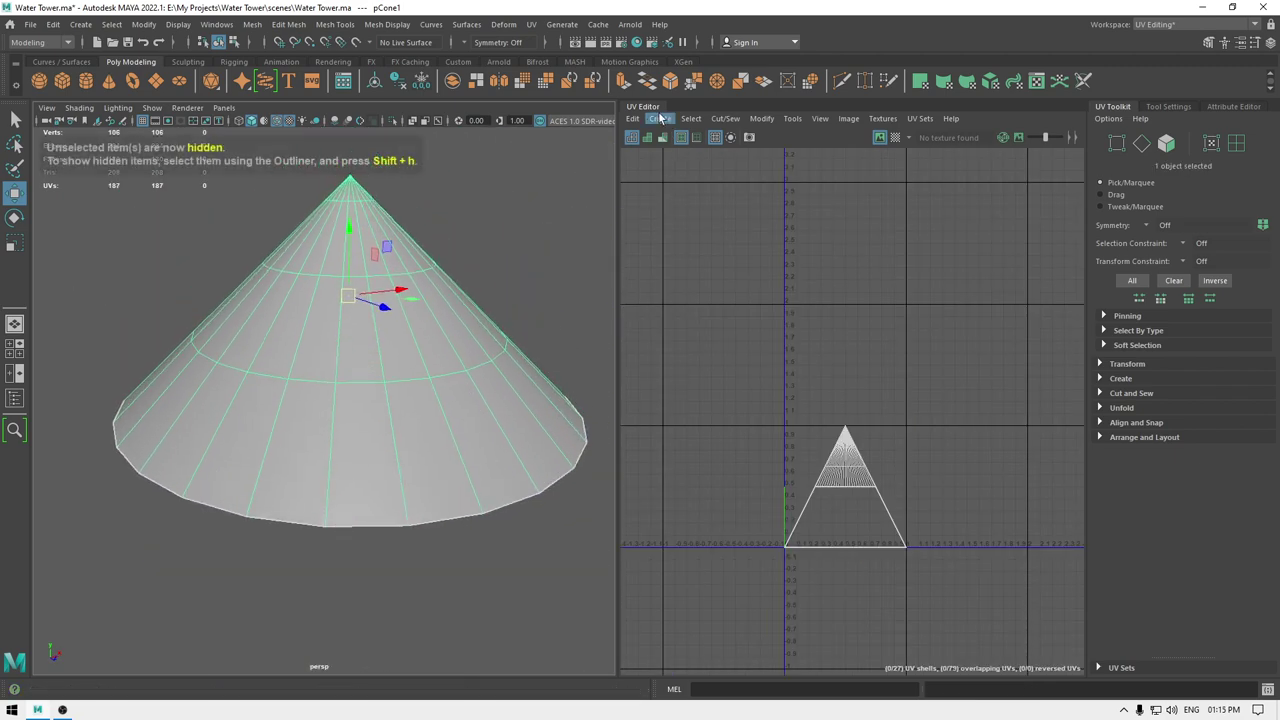
click(660, 118)
click(684, 182)
- Cut the cone's UVs along the base rim edge loop and one edge line running from the apex to the rim
right_drag(534, 241, 535, 193)
alt+drag(536, 277, 539, 238)
double_click(448, 344)
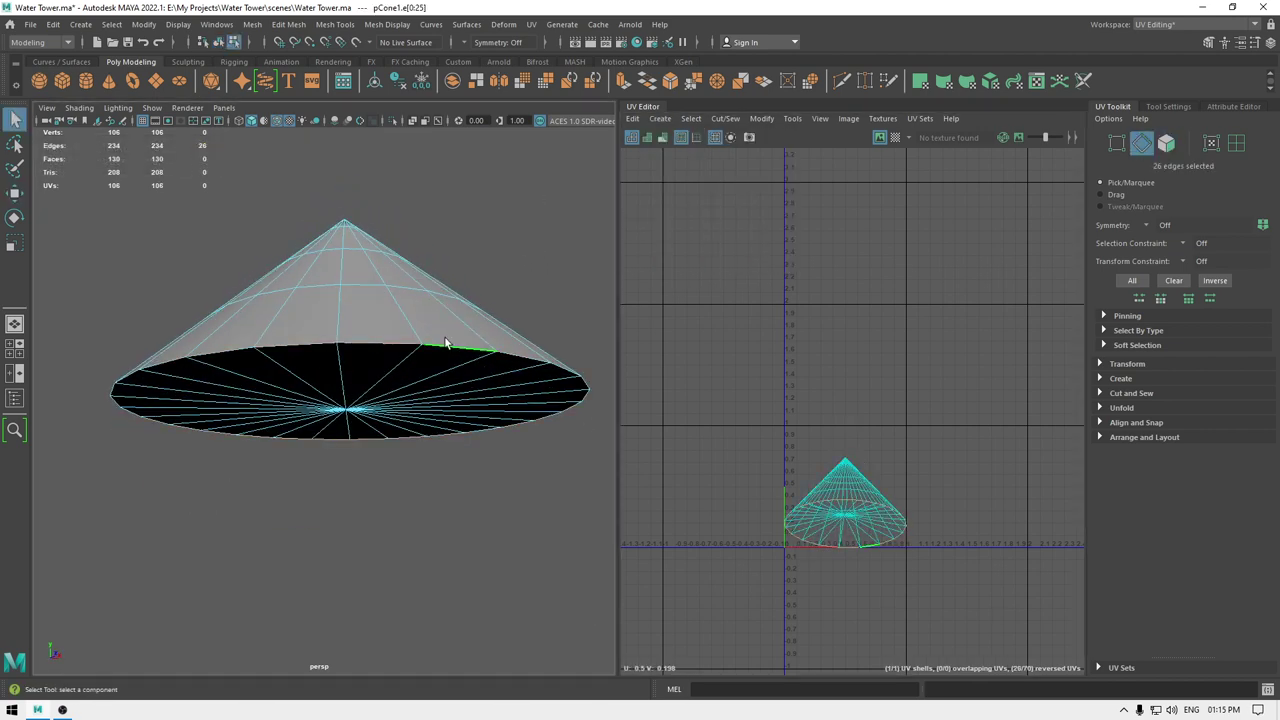
alt+drag(426, 385, 176, 434)
key(w)
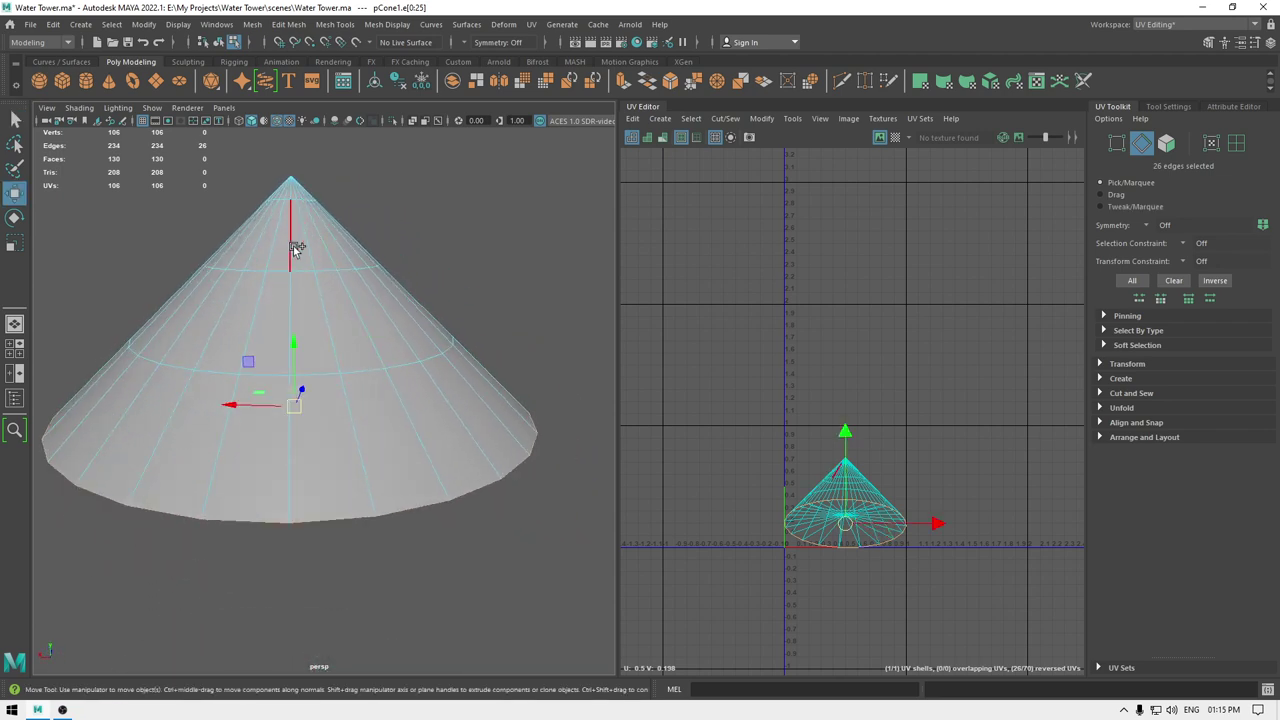
shift+double_click(293, 249)
alt+drag(306, 460, 457, 423)
shift+right_drag(904, 302, 852, 324)
- Select all UV shells of the cone, unfold them and lay them out in the UV tile
right_drag(854, 279, 804, 267)
drag(713, 321, 950, 700)
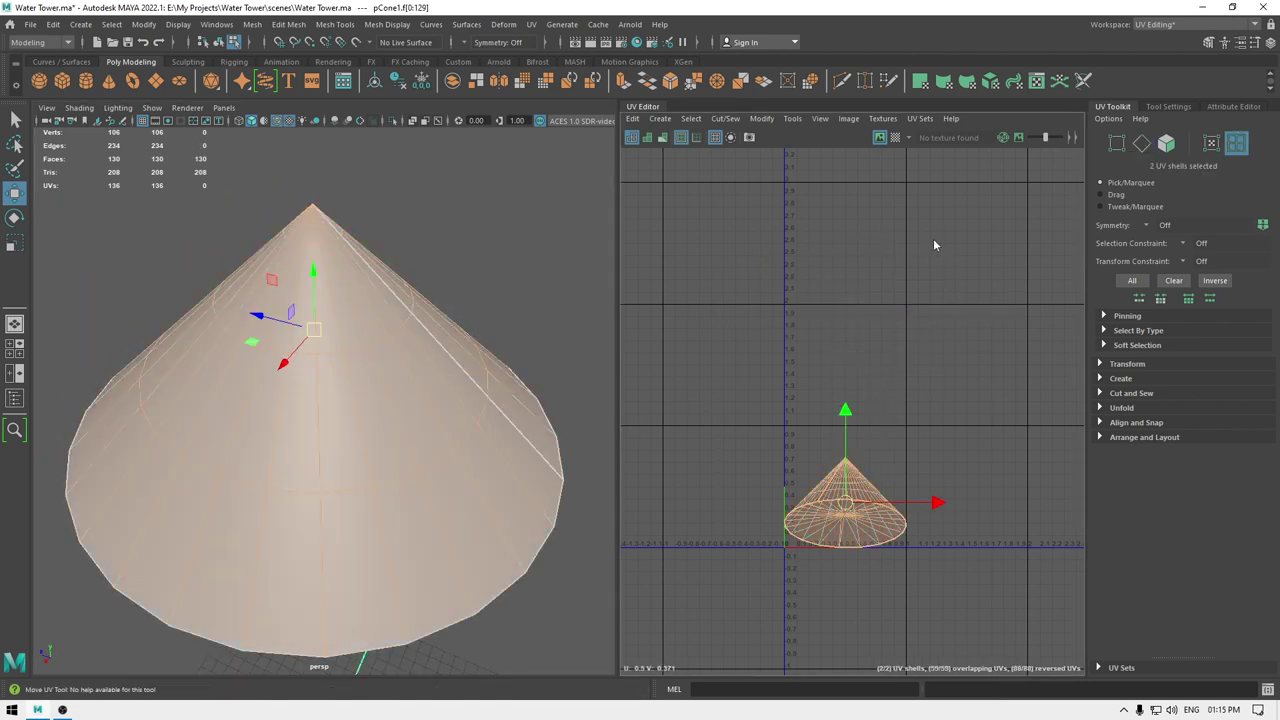
shift+right_drag(933, 240, 684, 236)
shift+right_drag(935, 321, 734, 408)
key(f)
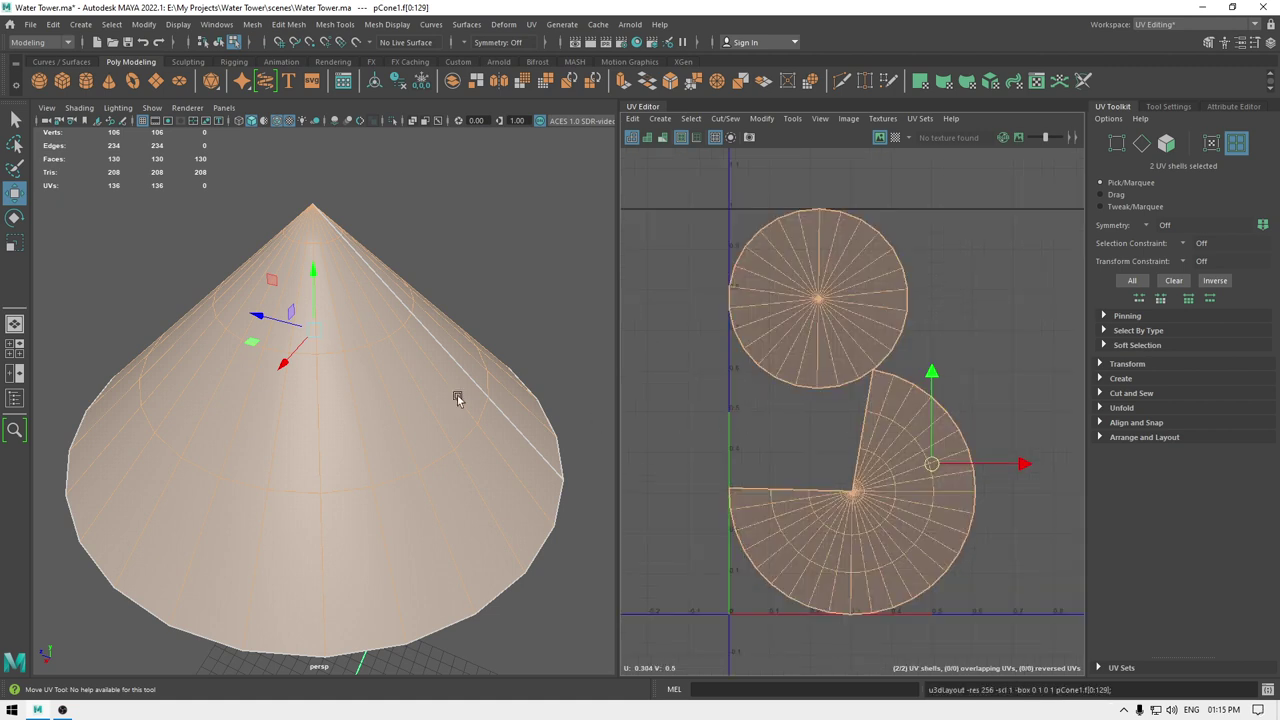
- Return the cone to object mode and show the hidden parts of the water tower
right_drag(340, 342, 422, 290)
alt+drag(442, 336, 460, 371)
key(ctrl+shift+h)
alt+middle_drag(466, 540, 463, 360)
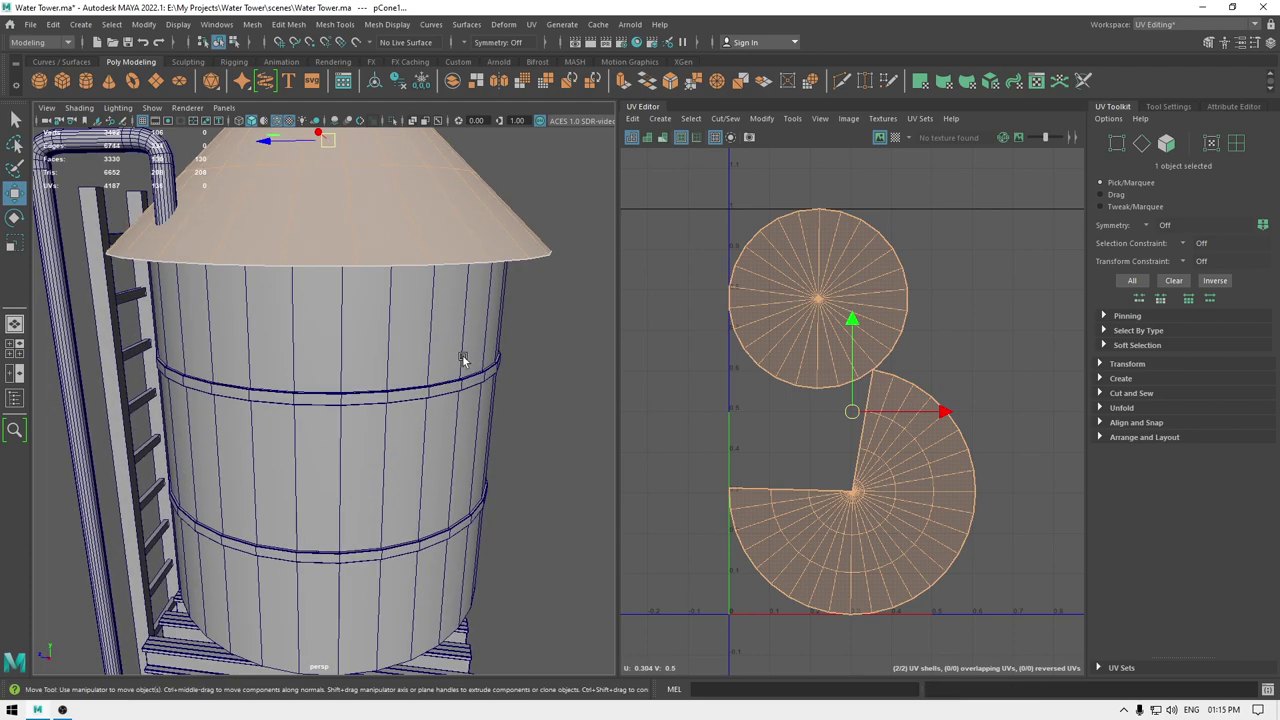
- Select the cylindrical tank body and examine it and its two horizontal bands from all sides
alt+drag(463, 360, 470, 322)
click(383, 297)
mouse_move(391, 410)
alt+mouse_down()
mouse_move(398, 434)
mouse_move(401, 413)
mouse_move(386, 424)
alt+mouse_up()
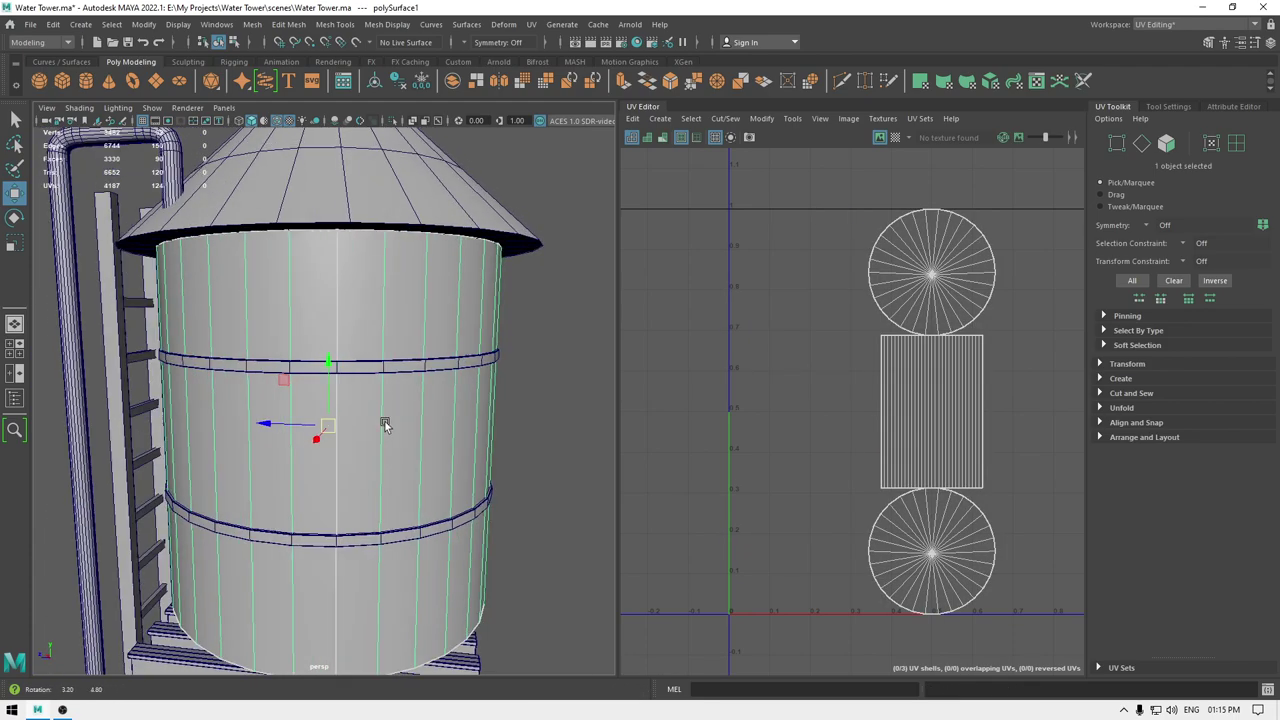
alt+right_drag(386, 424, 394, 343)
alt+drag(399, 340, 551, 345)
alt+drag(414, 362, 526, 372)
alt+right_drag(526, 372, 415, 273)
alt+drag(415, 273, 435, 256)
alt+right_drag(435, 256, 455, 299)
alt+middle_drag(455, 299, 378, 217)
alt+drag(450, 312, 305, 290)
alt+right_drag(305, 290, 357, 391)
alt+drag(405, 358, 347, 323)
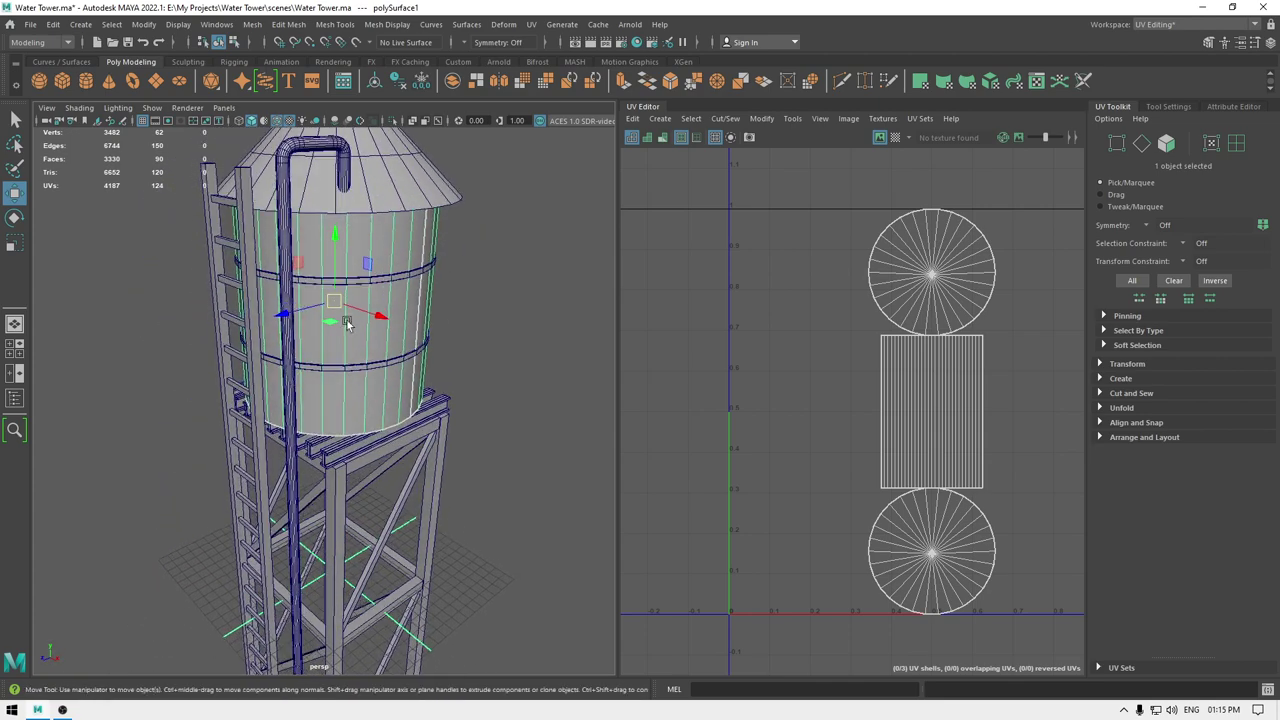
- Delete the lower horizontal band around the tank
click(403, 276)
shift+click(388, 366)
alt+drag(388, 366, 366, 332)
alt+right_drag(366, 332, 400, 374)
alt+middle_drag(400, 374, 391, 431)
alt+drag(391, 431, 354, 388)
click(362, 412)
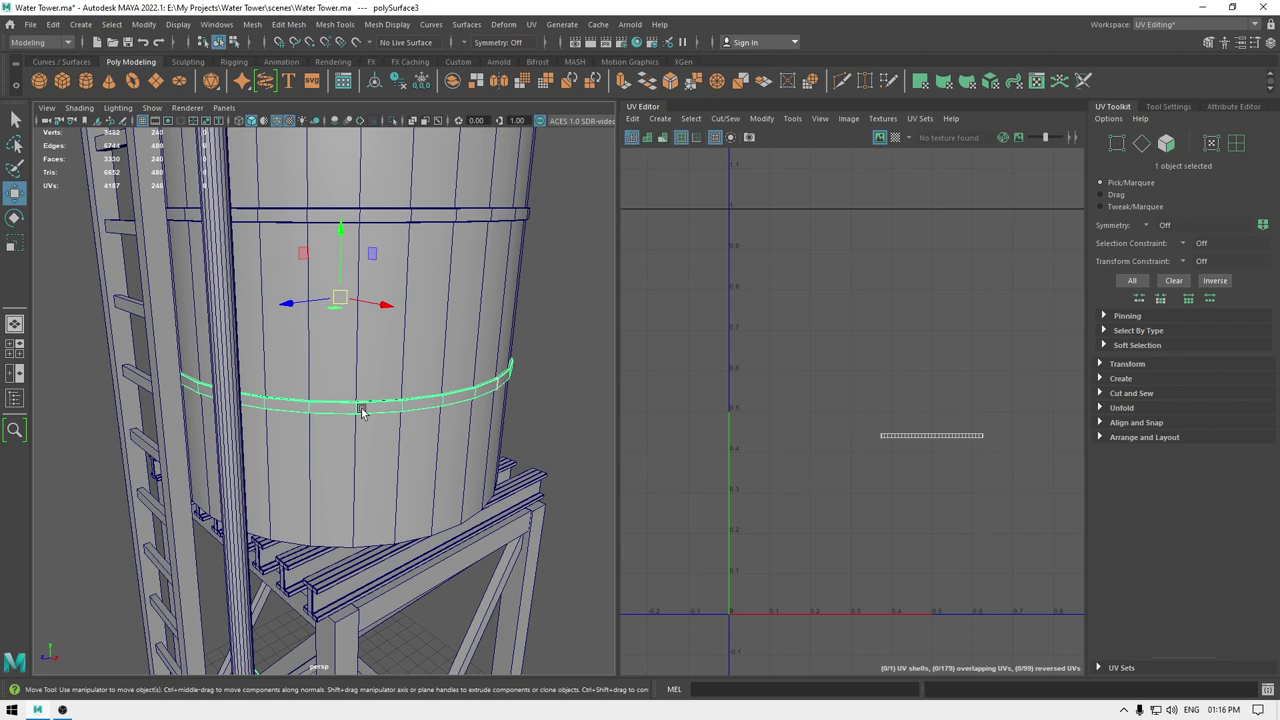
key(Delete)
- Isolate the upper tank band by hiding all other objects and frame it
click(399, 219)
alt+drag(399, 264, 411, 277)
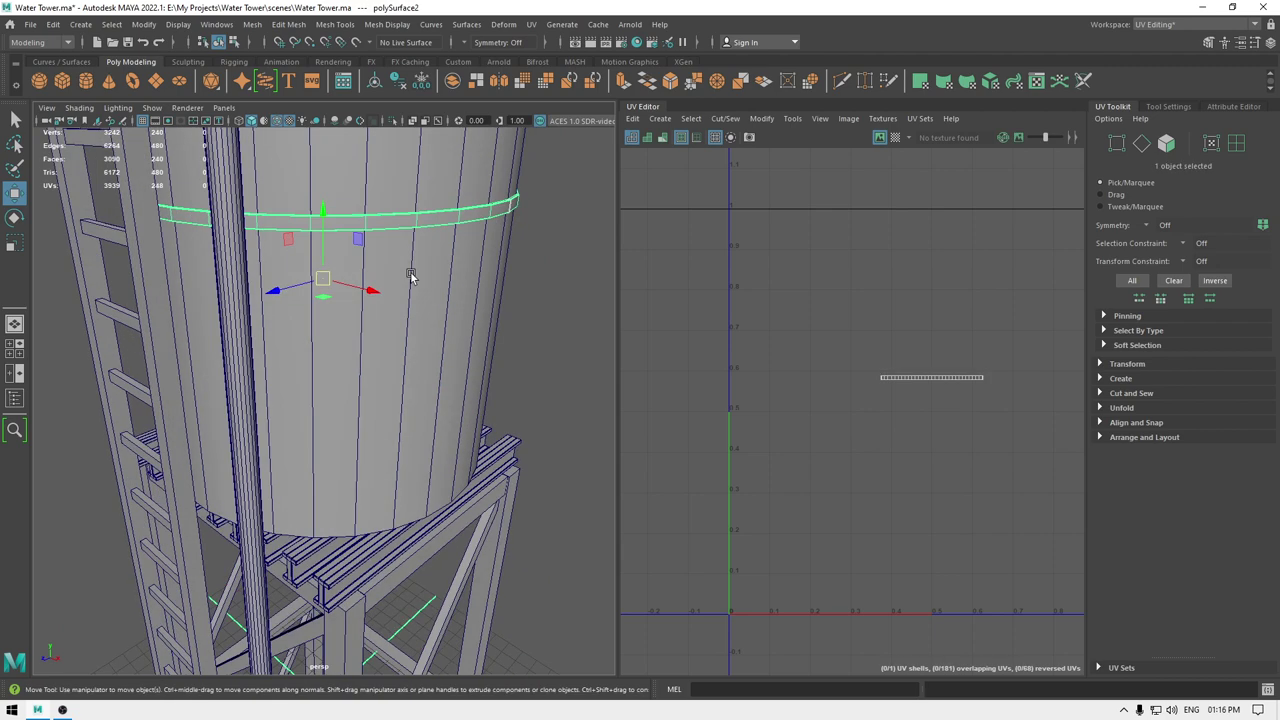
key(alt+h)
key(f)
alt+drag(409, 335, 401, 398)
alt+right_drag(401, 398, 469, 464)
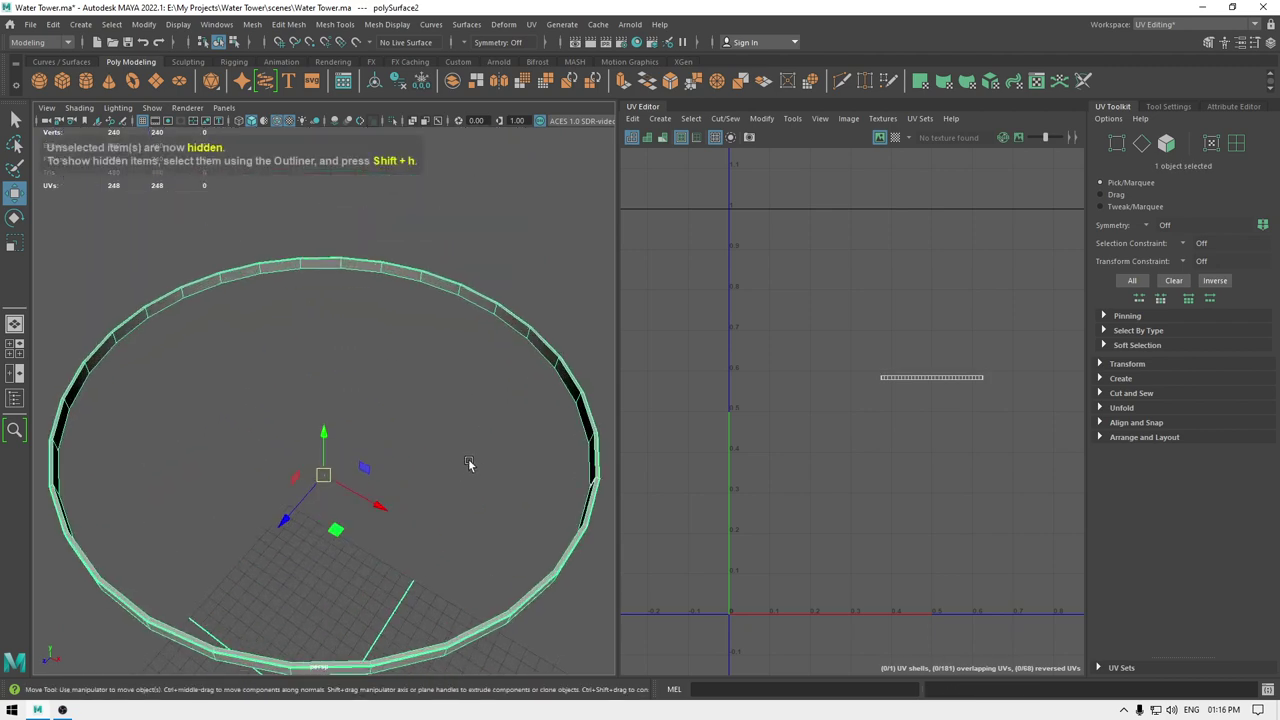
- Apply a camera-based UV projection to the isolated band
alt+drag(469, 464, 507, 279)
alt+middle_drag(464, 222, 450, 347)
alt+right_drag(450, 347, 458, 376)
click(660, 120)
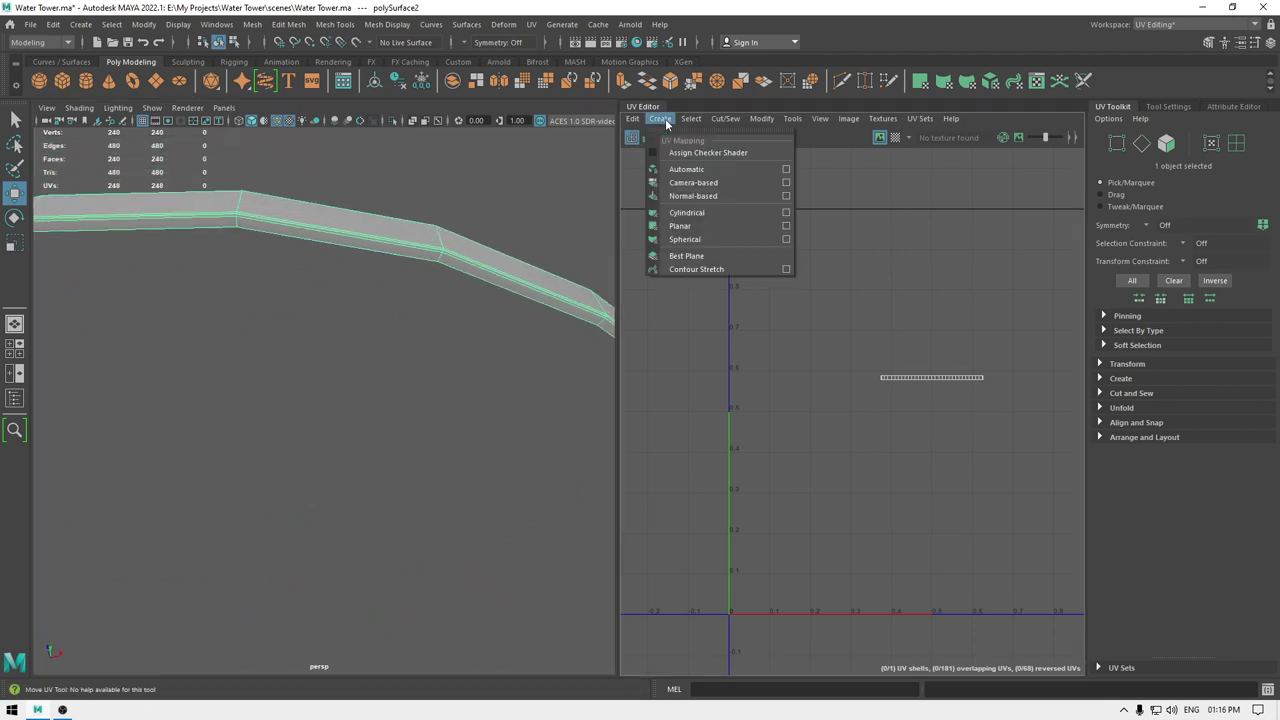
click(703, 182)
- Cut the band's UVs along one edge loop around its circumference and one cross-section edge loop
right_drag(446, 225, 445, 187)
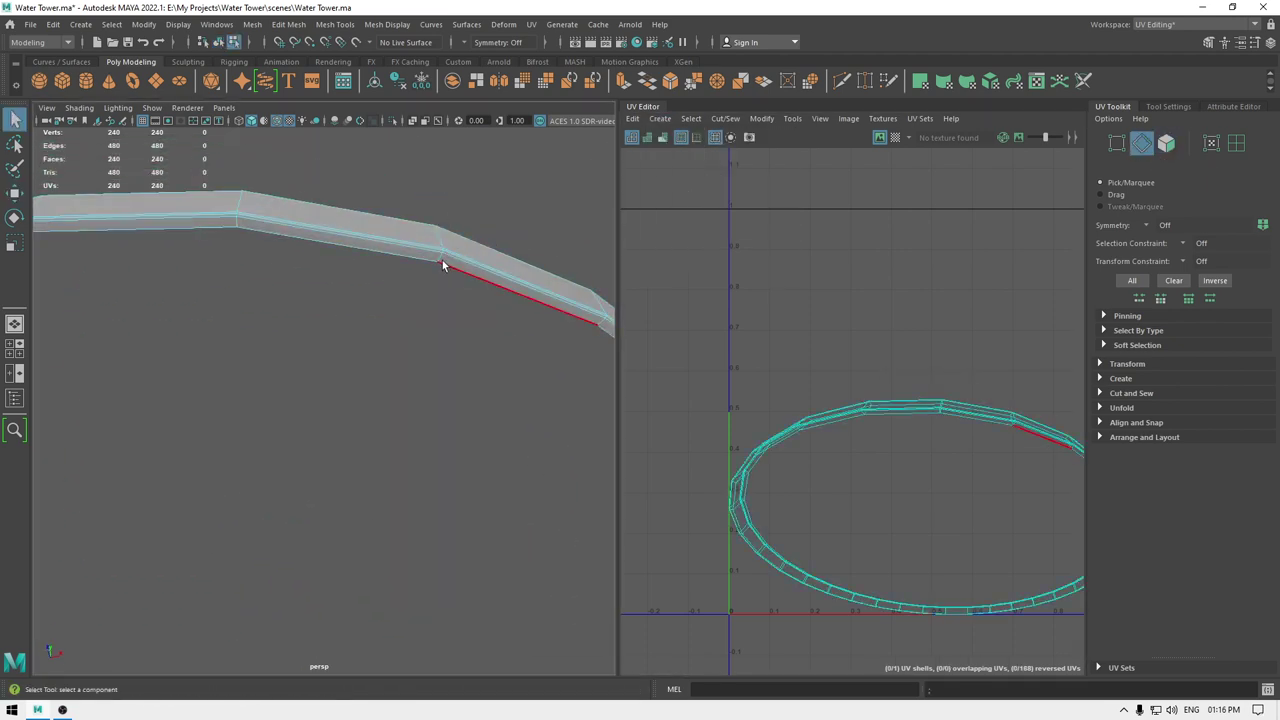
alt+drag(441, 266, 588, 287)
shift+double_click(503, 432)
scroll(420, 310, down, 6)
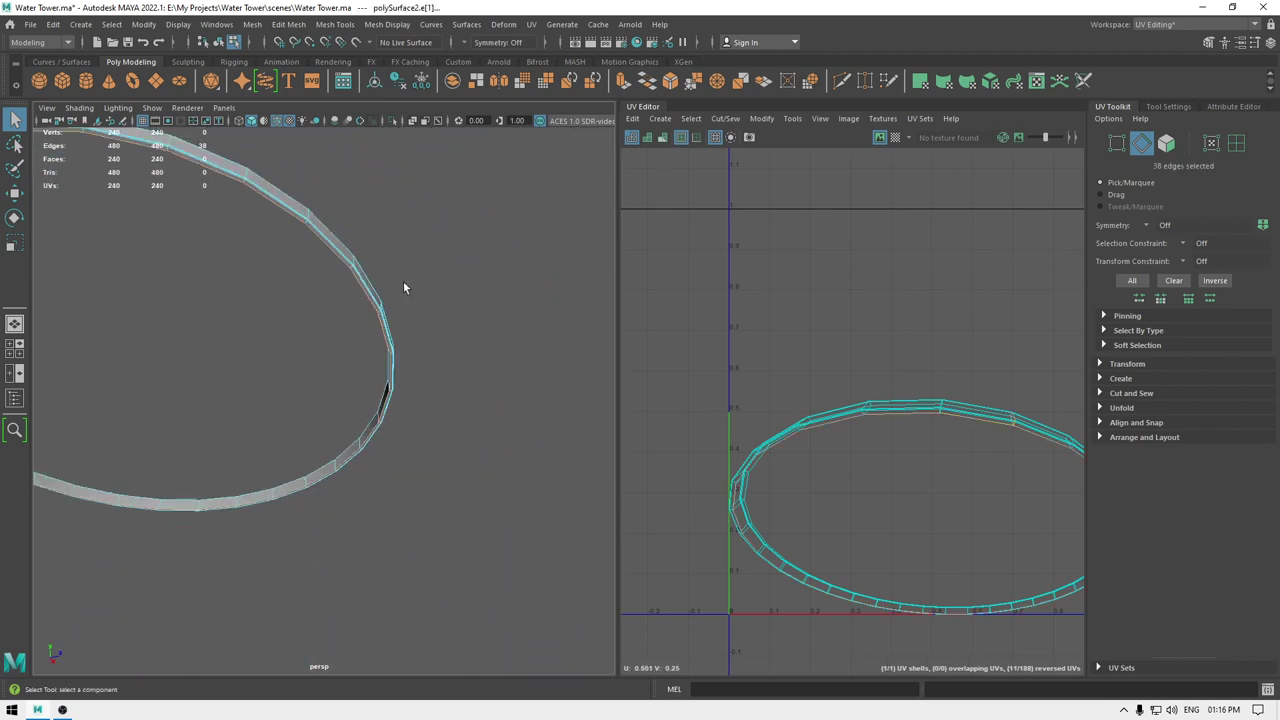
alt+drag(405, 286, 396, 454)
right_drag(834, 368, 834, 331)
shift+right_drag(876, 283, 746, 284)
- Unfold the band's UV shell, orient it straight and lay it out in the UV tile
drag(675, 265, 1095, 684)
shift+right_drag(845, 381, 691, 378)
key(f)
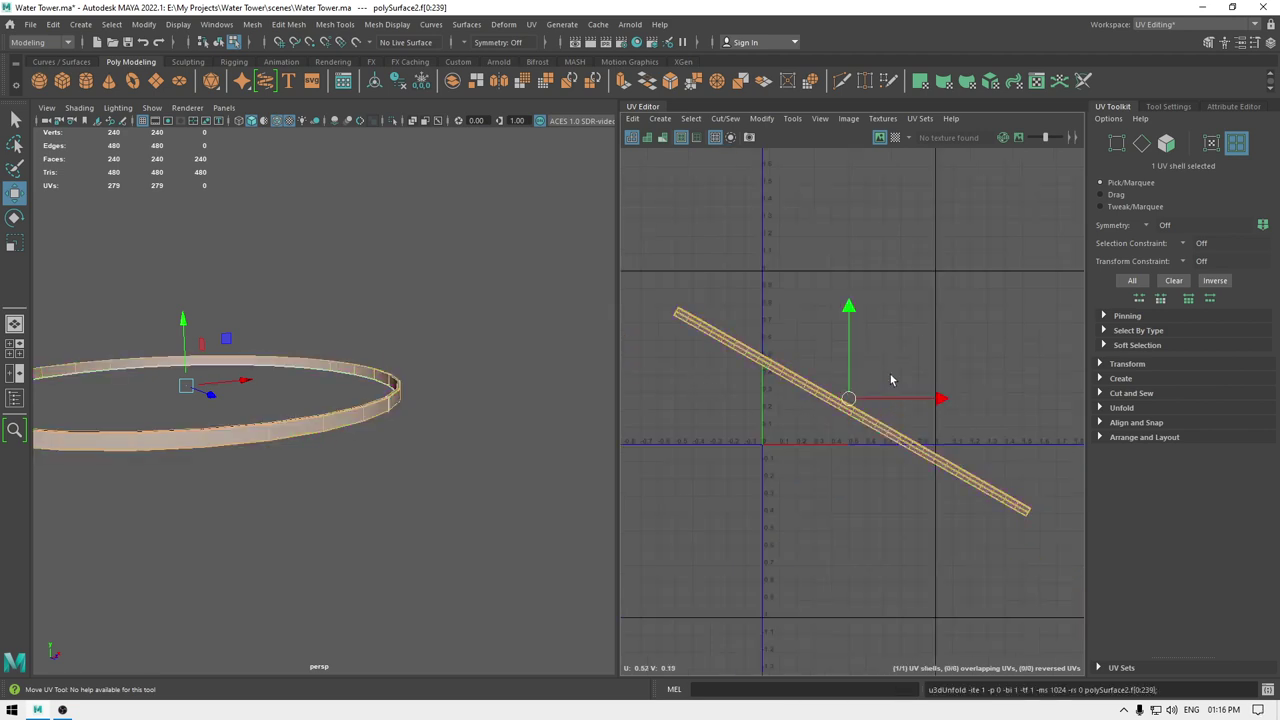
shift+right_drag(889, 380, 878, 568)
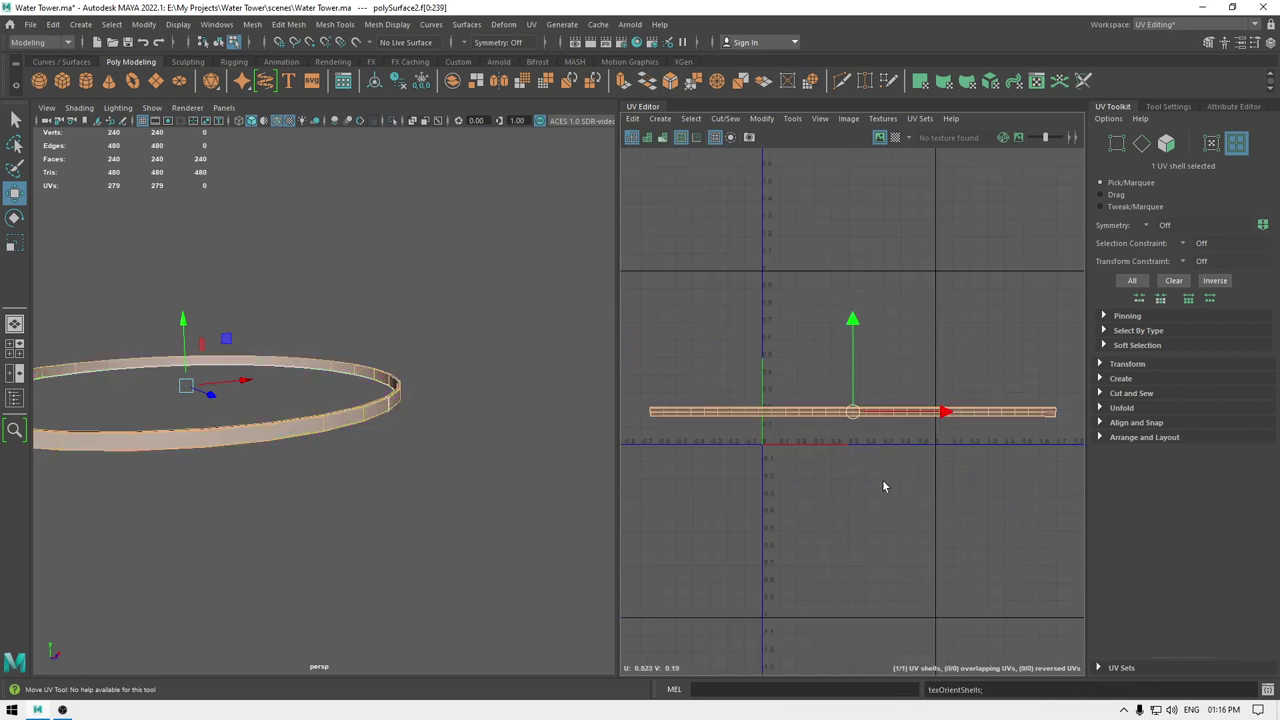
shift+right_drag(890, 379, 700, 437)
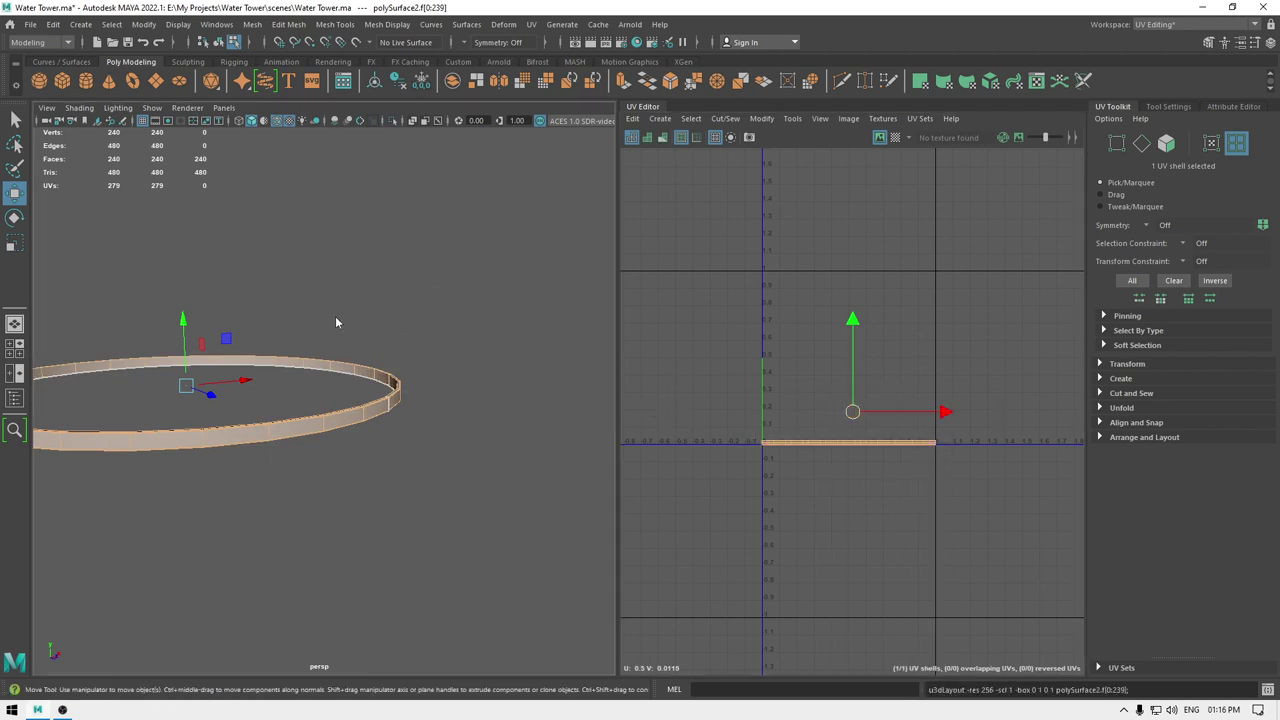
- Return to object mode, show the hidden tower parts again and select the unwrapped band
right_drag(336, 318, 409, 285)
key(ctrl+1)
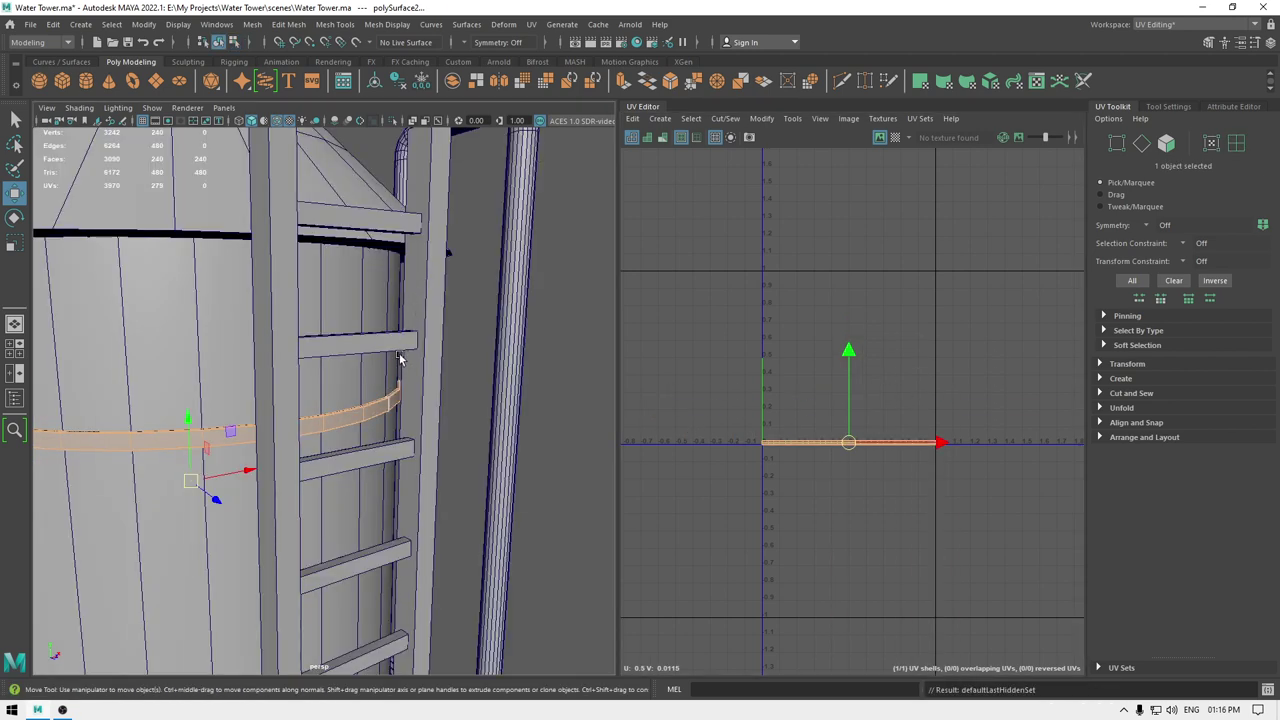
alt+drag(400, 355, 544, 247)
right_click(361, 287)
right_drag(361, 287, 403, 268)
click(397, 275)
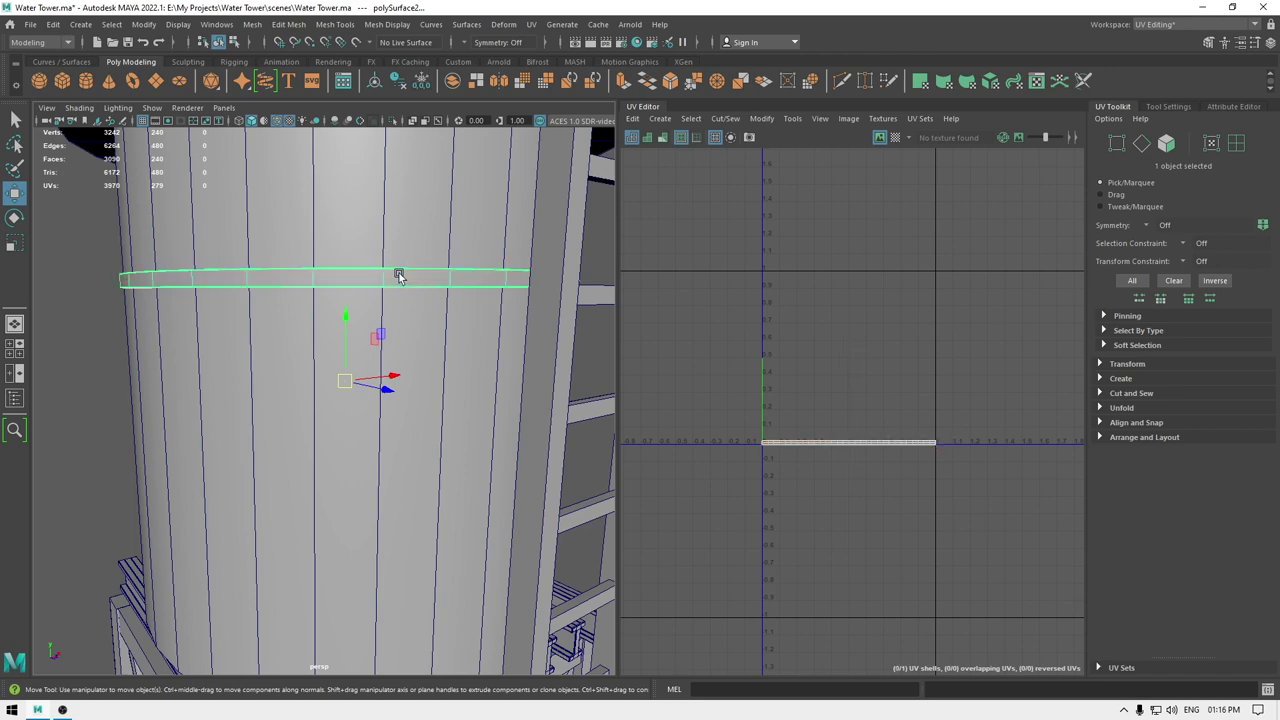
- Duplicate the unwrapped band and move the copy down to the lower part of the tank
alt+drag(374, 312, 351, 358)
alt+middle_drag(351, 358, 355, 346)
alt+drag(356, 346, 350, 404)
scroll(366, 318, down, 4)
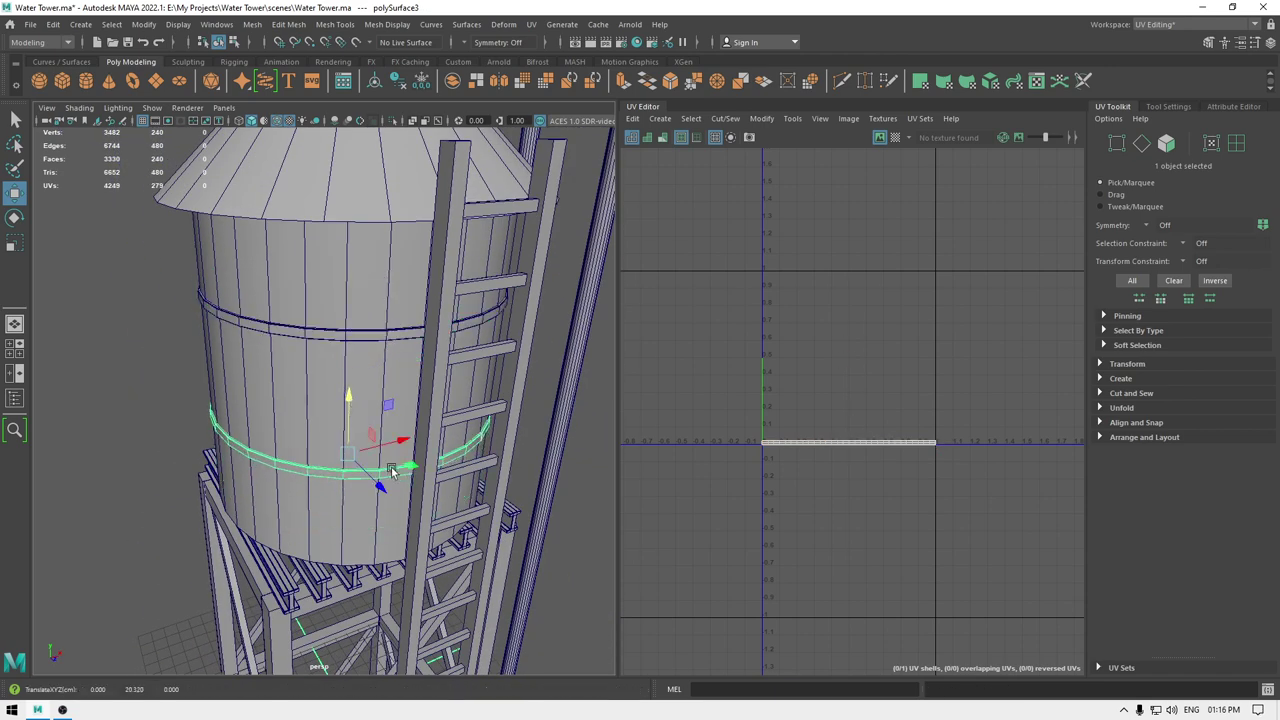
alt+drag(393, 490, 305, 426)
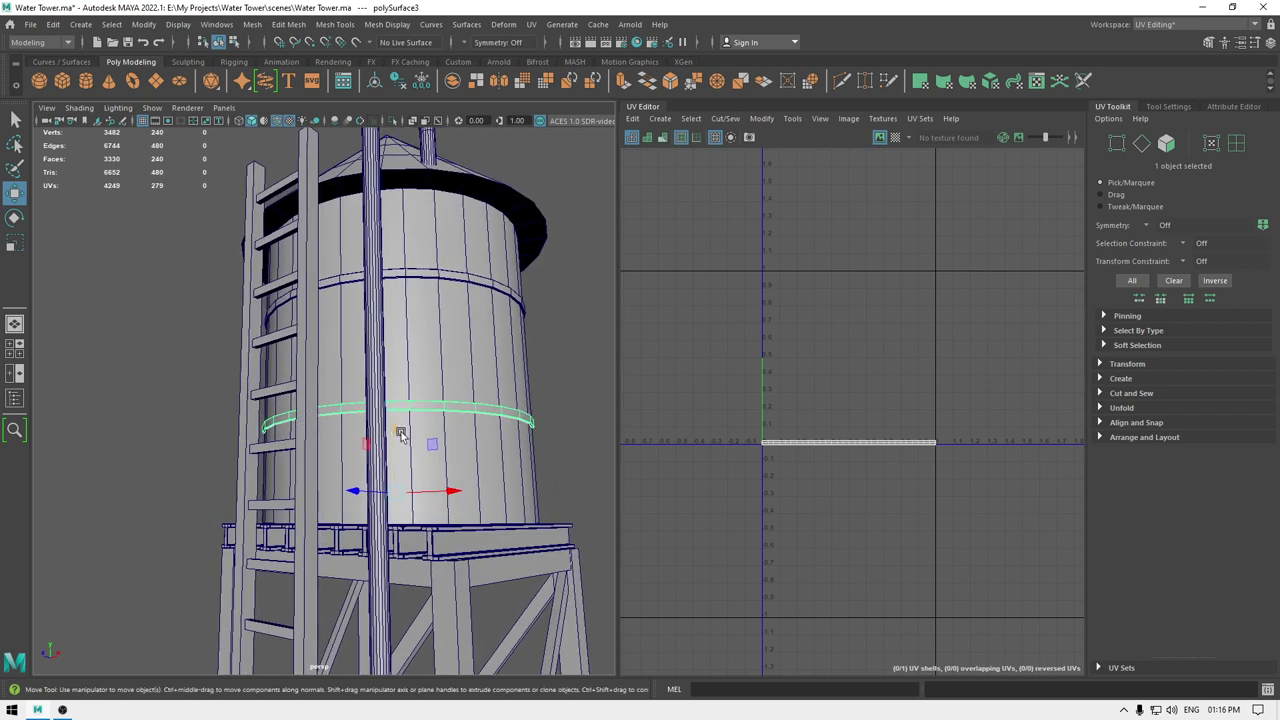
drag(396, 432, 391, 442)
- Select the upper and lower bands as objects and combine them into one mesh
right_drag(824, 378, 760, 358)
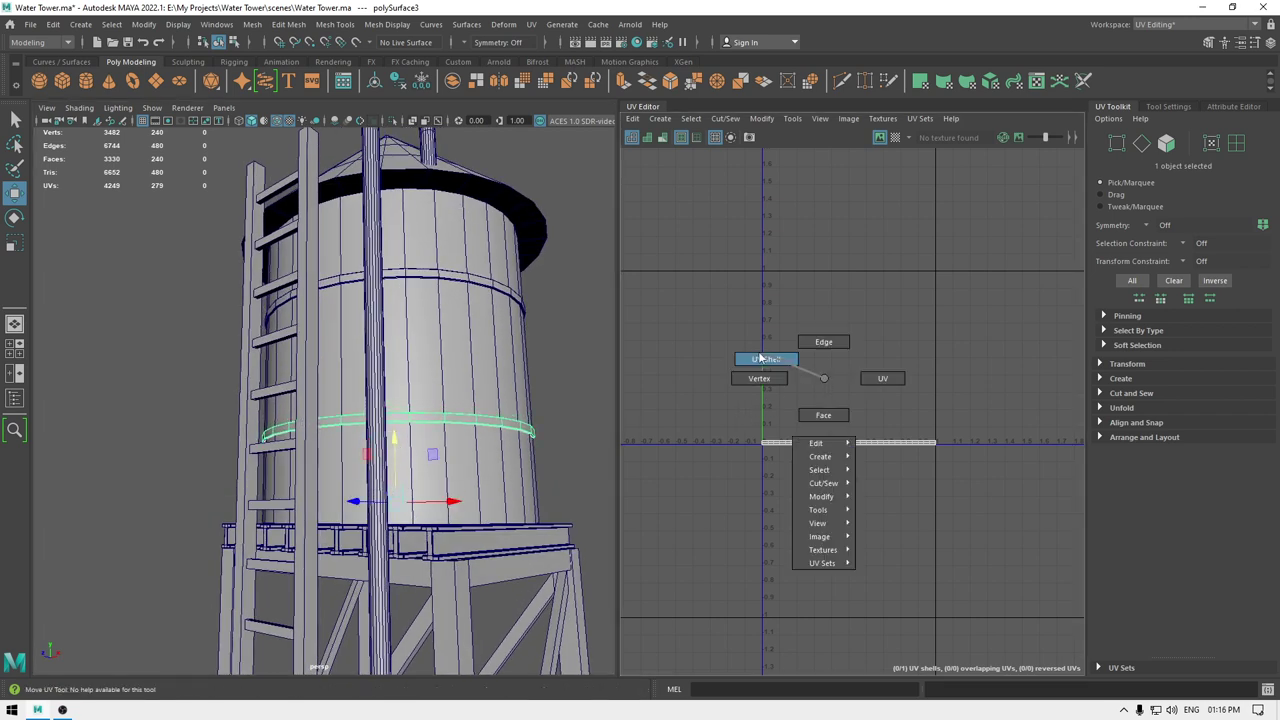
drag(745, 349, 958, 551)
right_drag(537, 307, 597, 288)
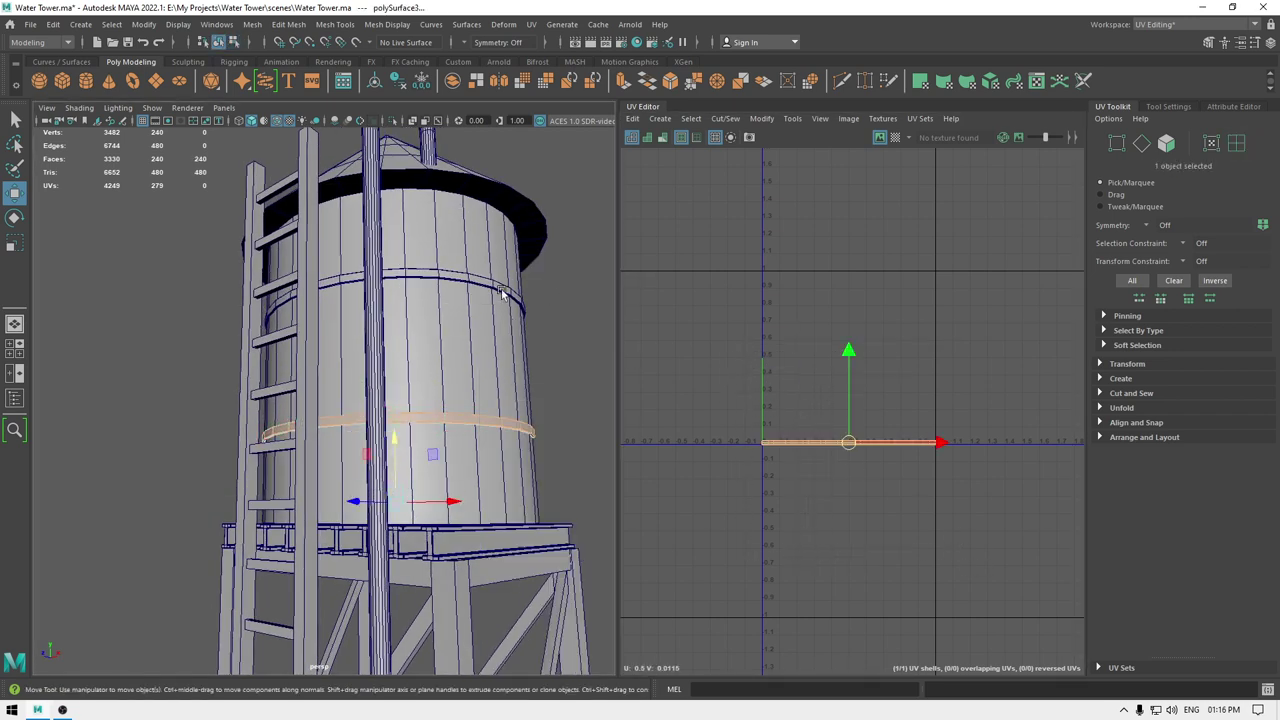
double_click(503, 292)
shift+click(496, 424)
shift+right_drag(547, 370, 531, 634)
- Lay out the UV shells of the combined bands so they no longer overlap, then return to object mode
right_drag(845, 372, 789, 352)
click(821, 435)
drag(783, 388, 886, 567)
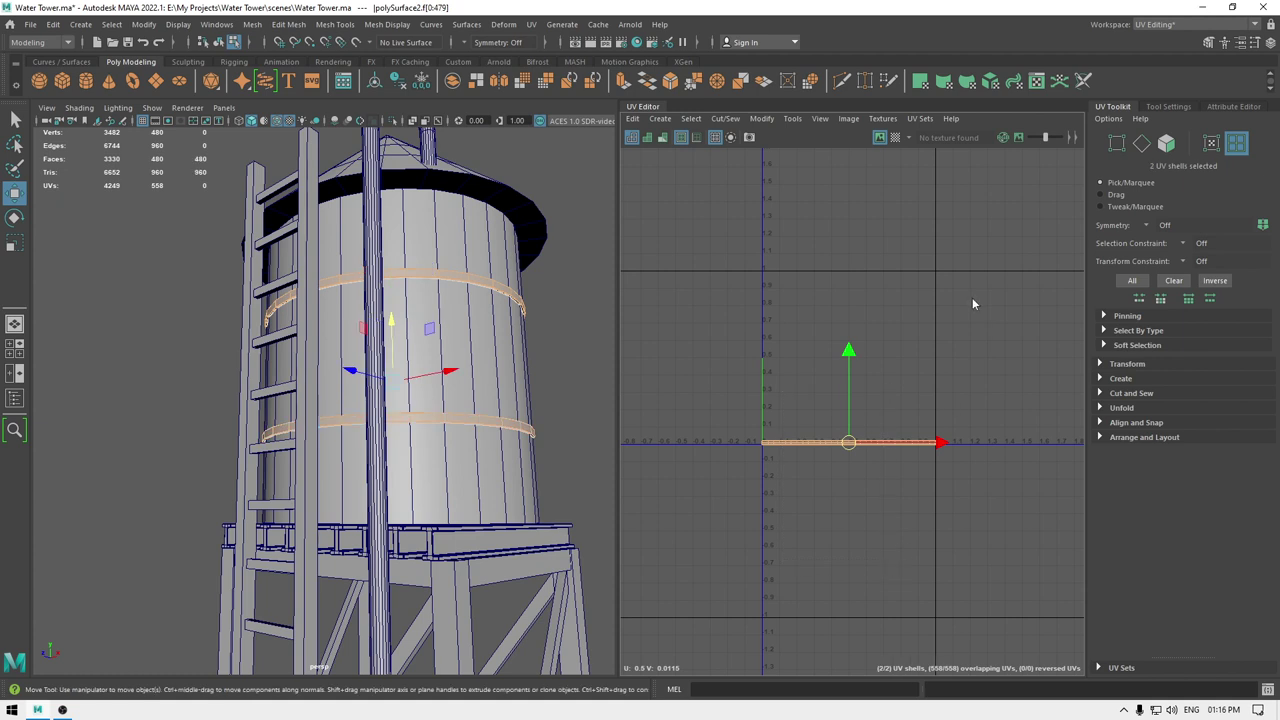
shift+right_drag(972, 298, 767, 391)
alt+right_drag(785, 492, 883, 646)
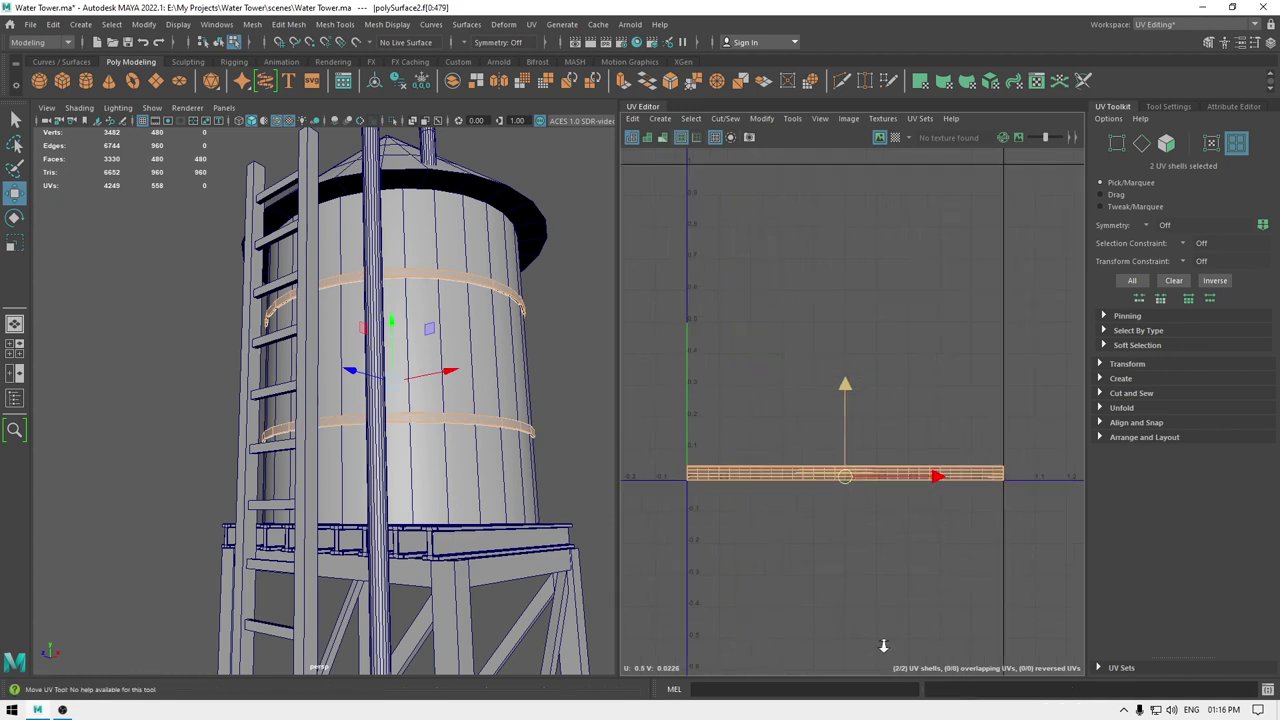
alt+middle_drag(883, 646, 918, 368)
alt+right_drag(918, 368, 886, 494)
alt+middle_drag(835, 360, 825, 485)
alt+right_drag(825, 485, 790, 262)
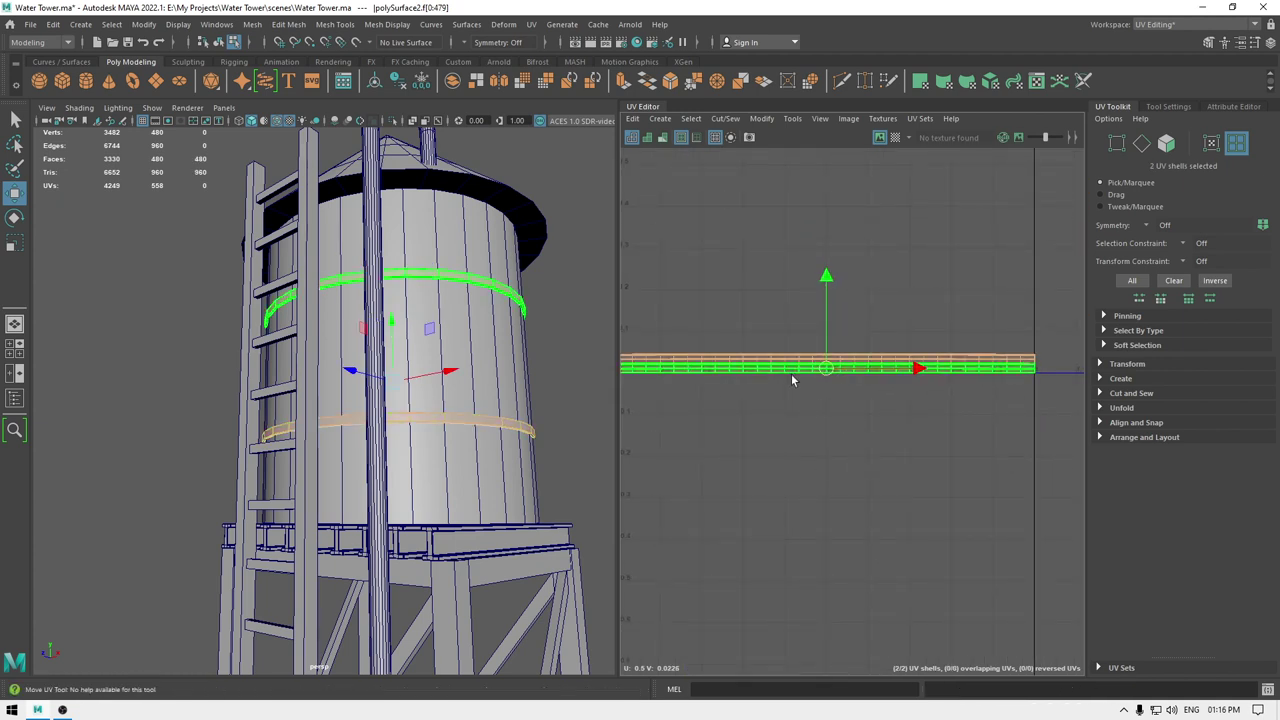
alt+right_drag(528, 460, 507, 368)
alt+drag(507, 368, 497, 415)
right_drag(488, 319, 583, 277)
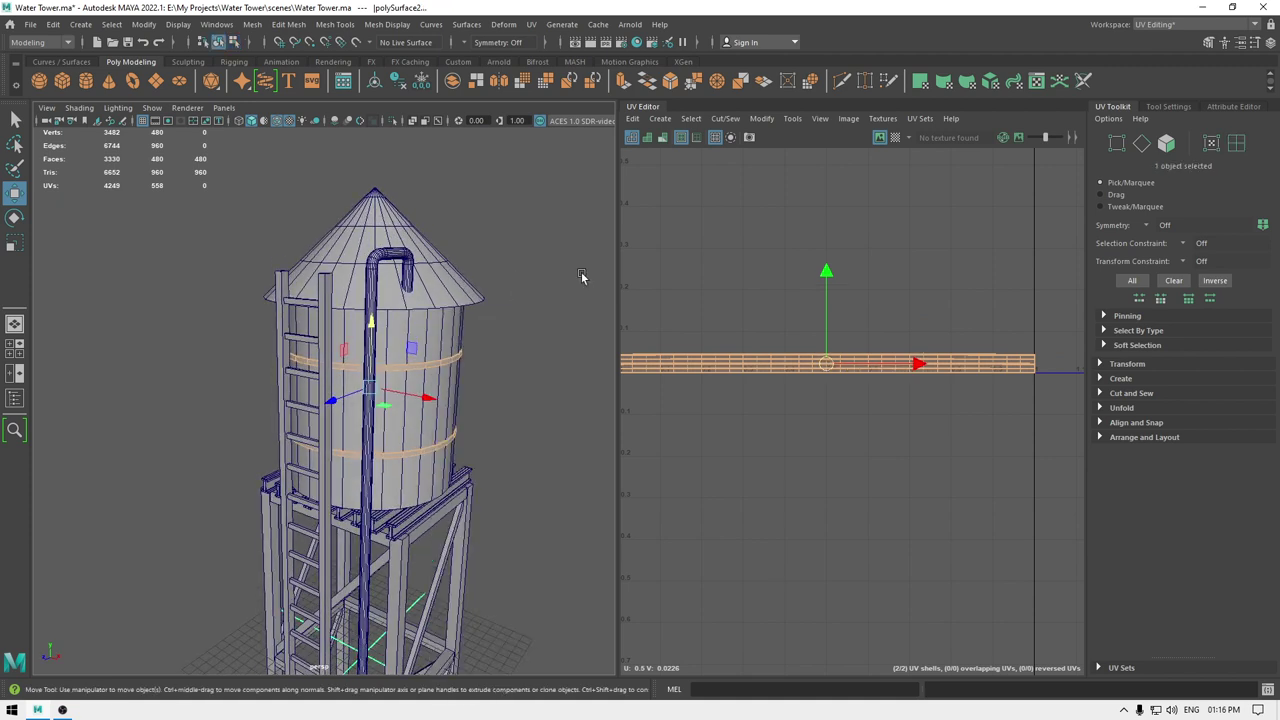
- Select the tank's bands together with the conical roof and combine them into one mesh
click(568, 319)
click(446, 361)
shift+click(452, 298)
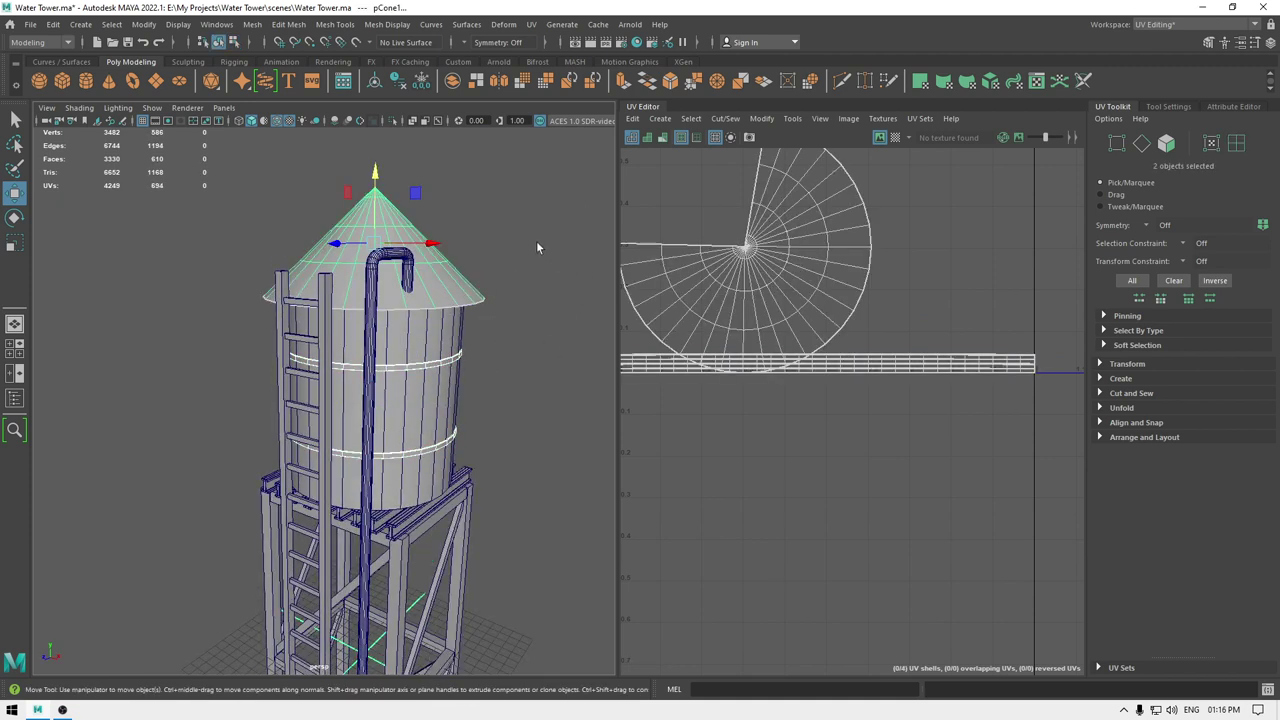
shift+right_drag(536, 240, 545, 515)
- Lay out all UV shells of the combined roof and bands, then return to object mode
right_drag(948, 312, 891, 165)
drag(799, 493, 797, 495)
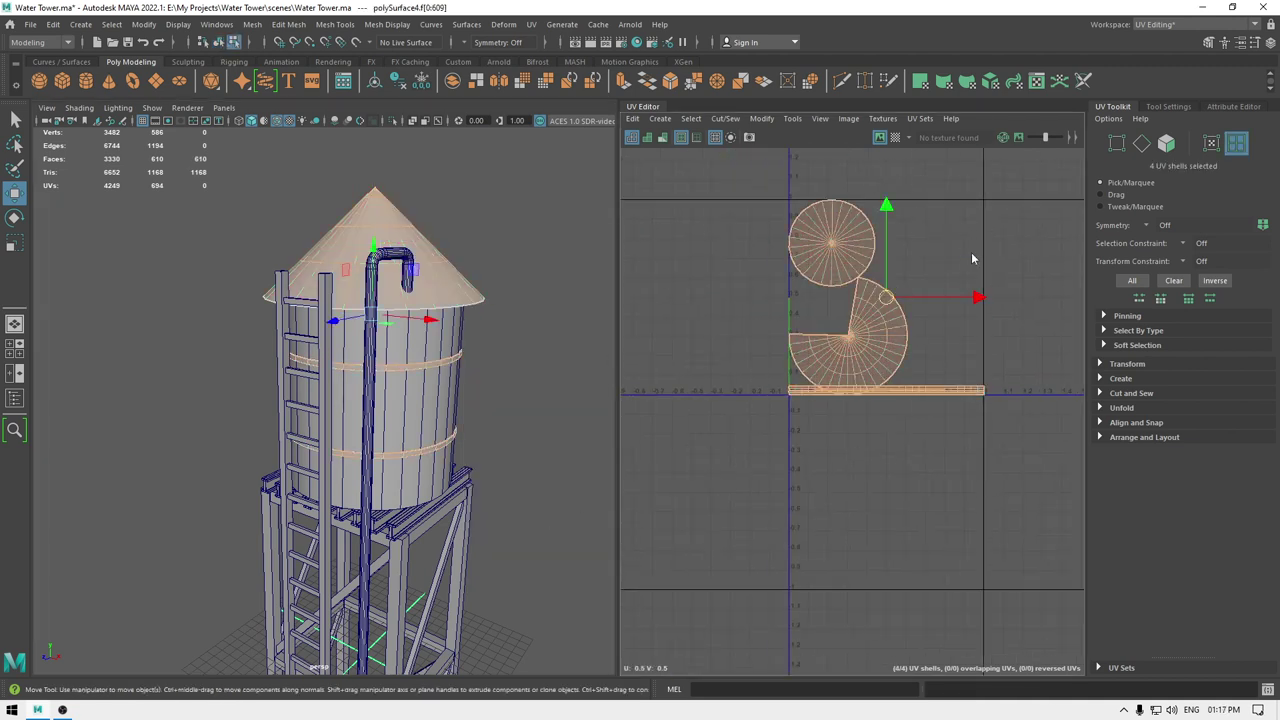
shift+right_drag(971, 252, 919, 279)
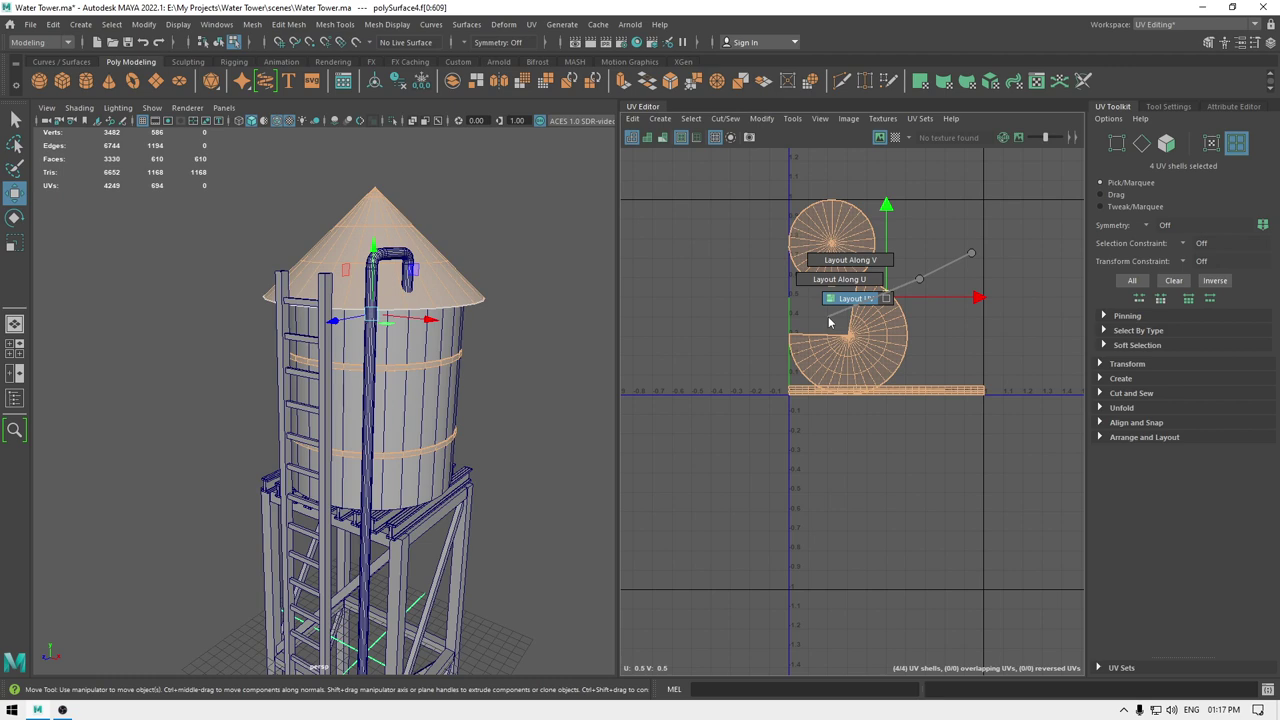
shift+right_drag(829, 322, 829, 322)
alt+drag(278, 318, 329, 320)
alt+right_drag(394, 310, 398, 369)
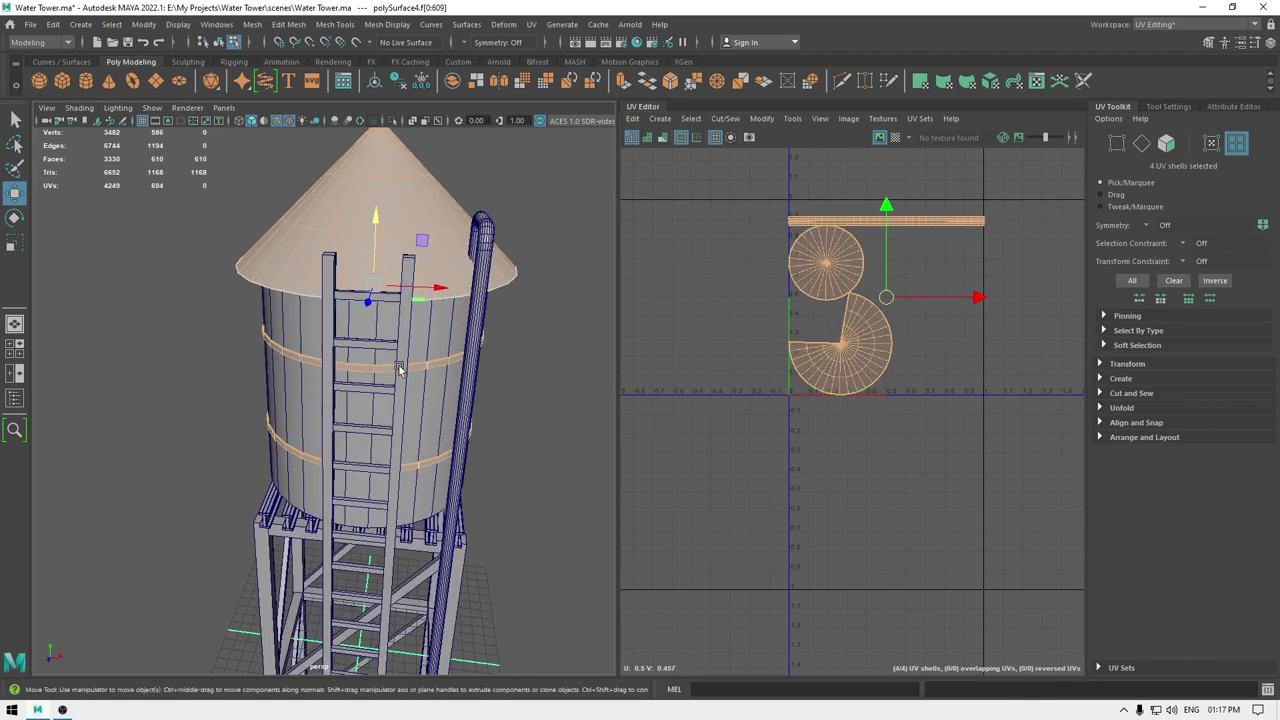
alt+drag(399, 369, 352, 332)
right_drag(496, 281, 557, 254)
- Isolate the tall vertical pipe by hiding all the other tower parts
alt+right_drag(533, 322, 523, 266)
alt+middle_drag(520, 270, 508, 174)
alt+right_drag(430, 288, 433, 348)
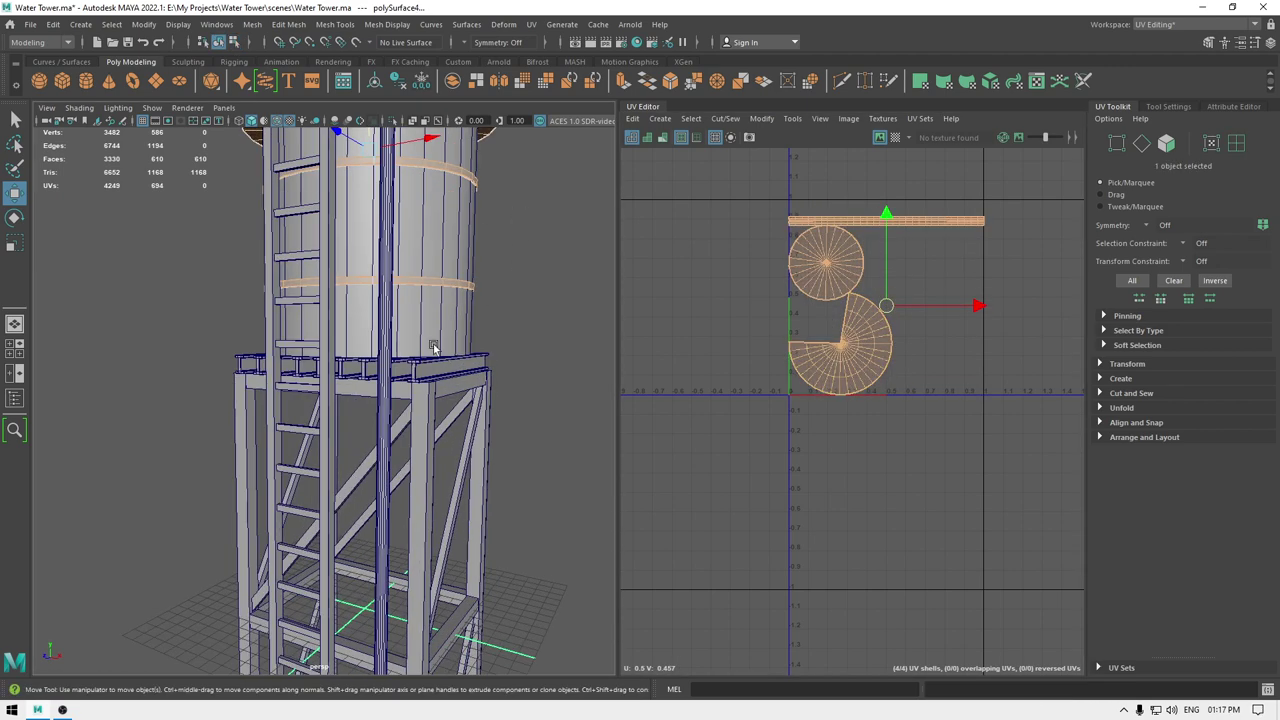
click(383, 309)
alt+drag(389, 372, 462, 402)
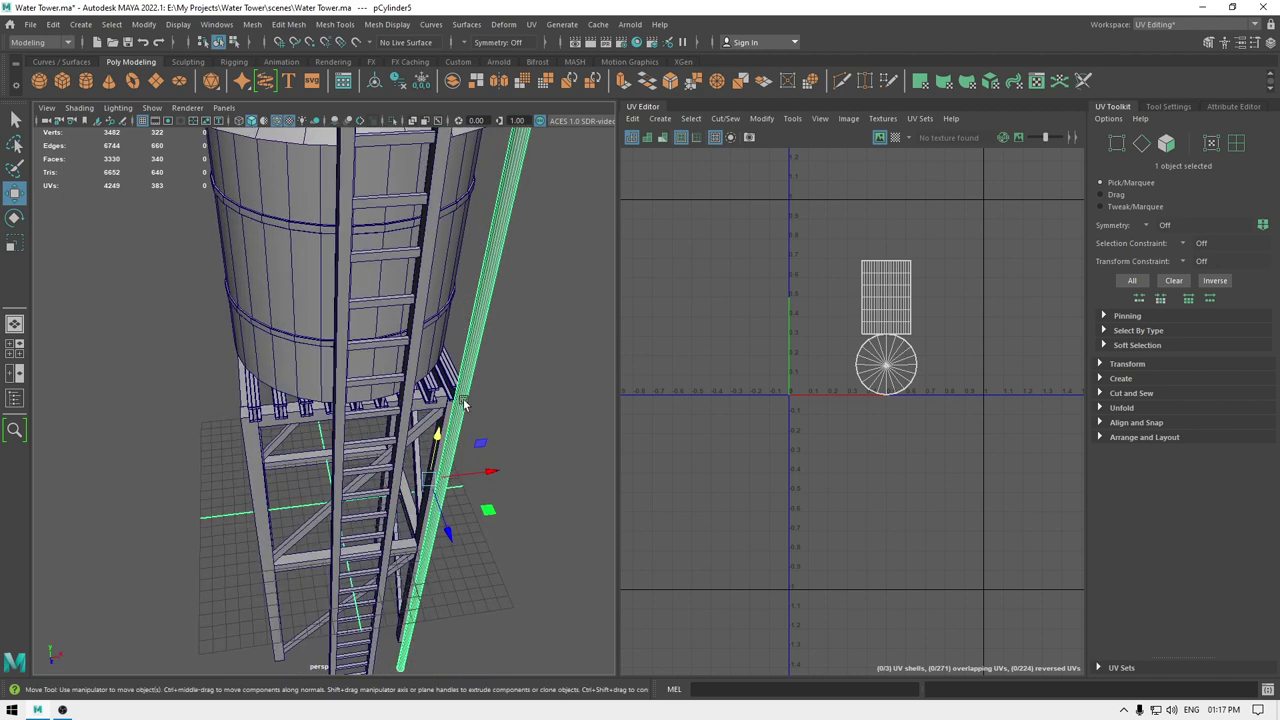
scroll(463, 403, down, 5)
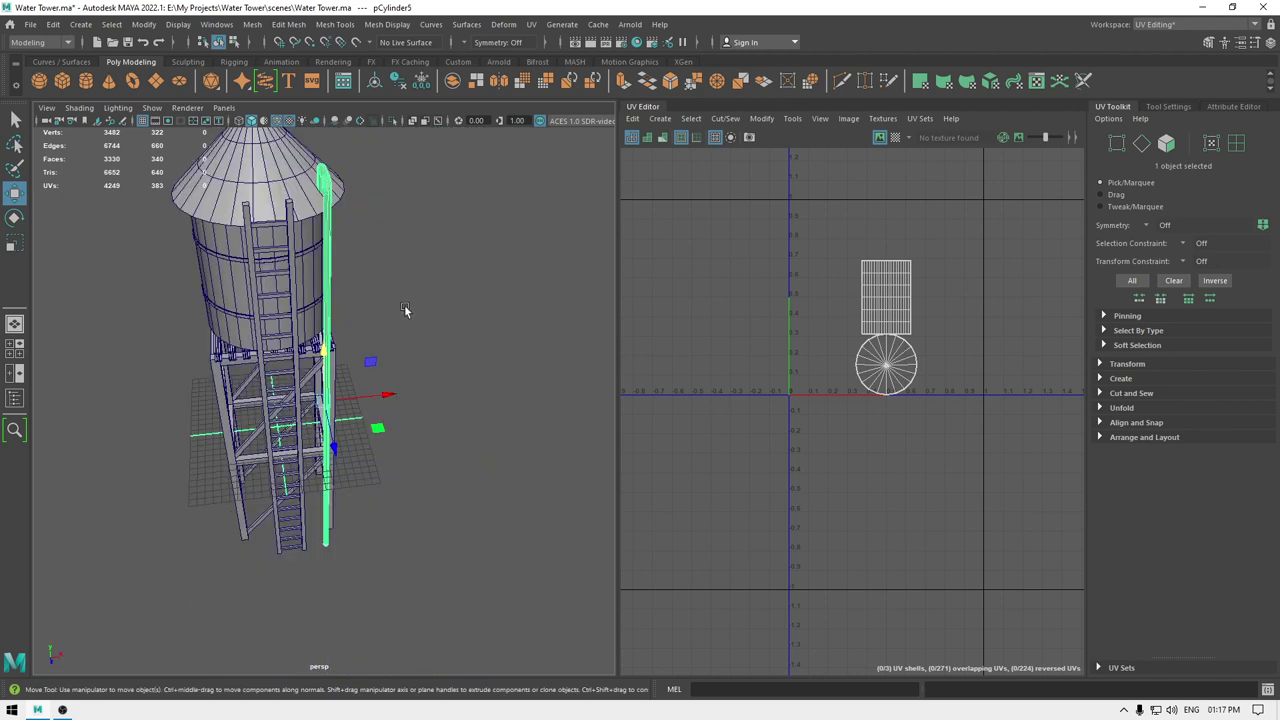
key(alt+h)
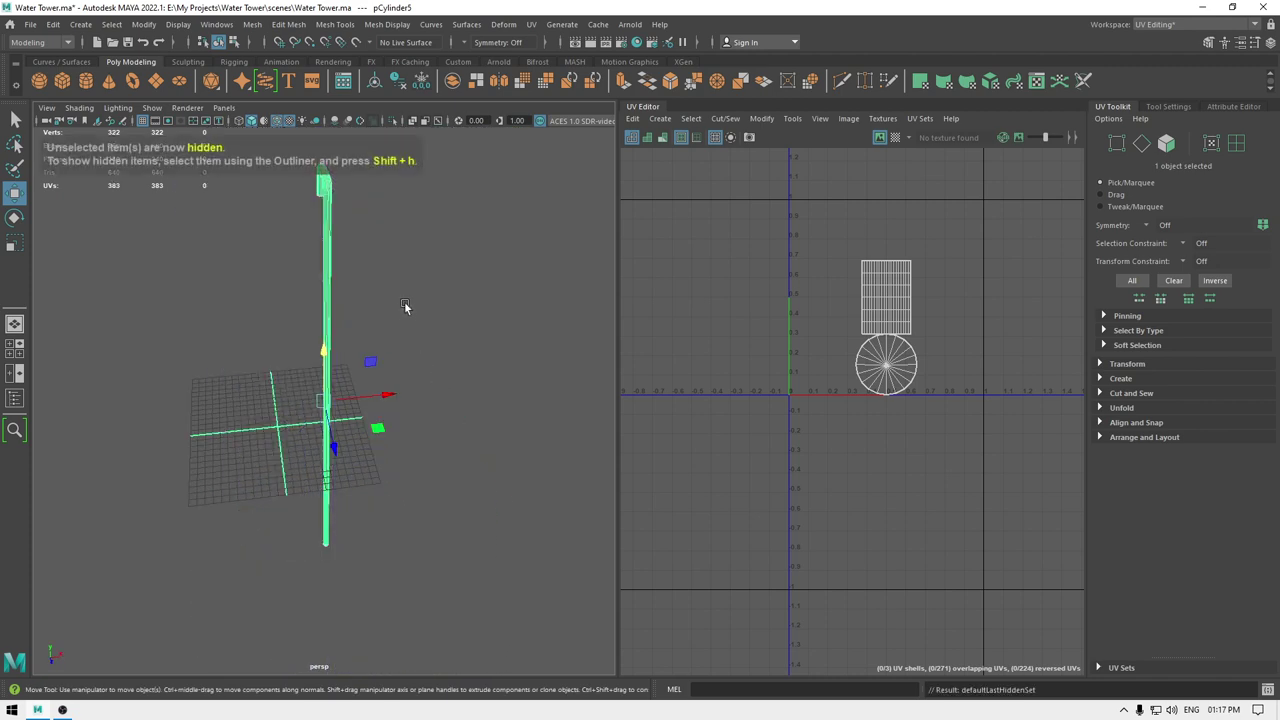
- Delete the cap faces that close the downturned end of the pipe's upper hook
alt+drag(405, 307, 497, 271)
alt+middle_drag(497, 271, 403, 457)
scroll(390, 457, up, 8)
alt+drag(365, 457, 356, 496)
alt+drag(334, 299, 276, 219)
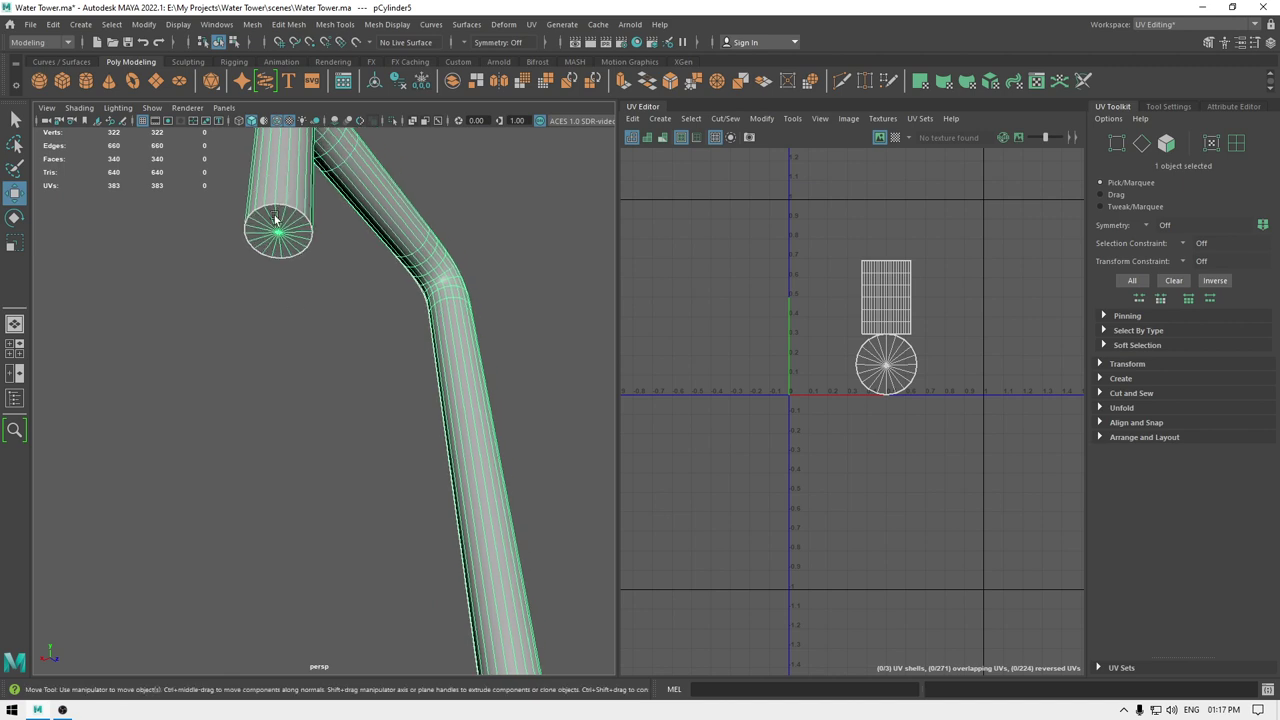
right_click(323, 315)
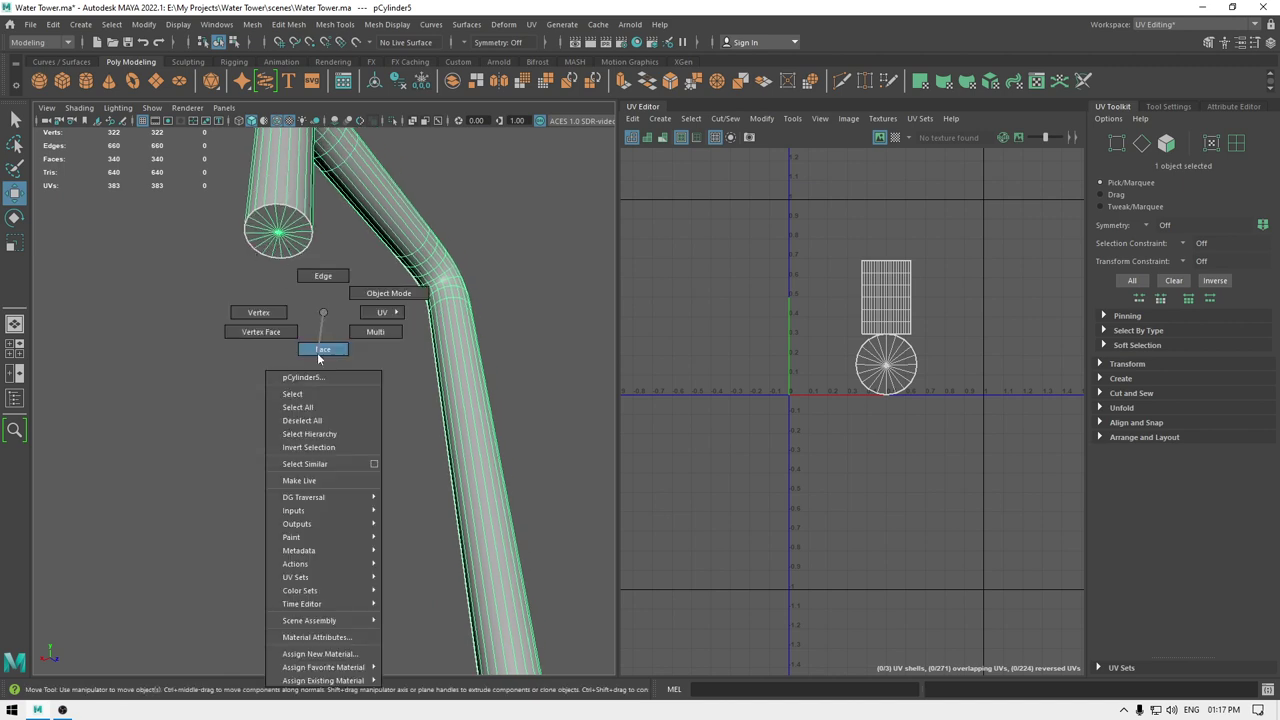
click(320, 352)
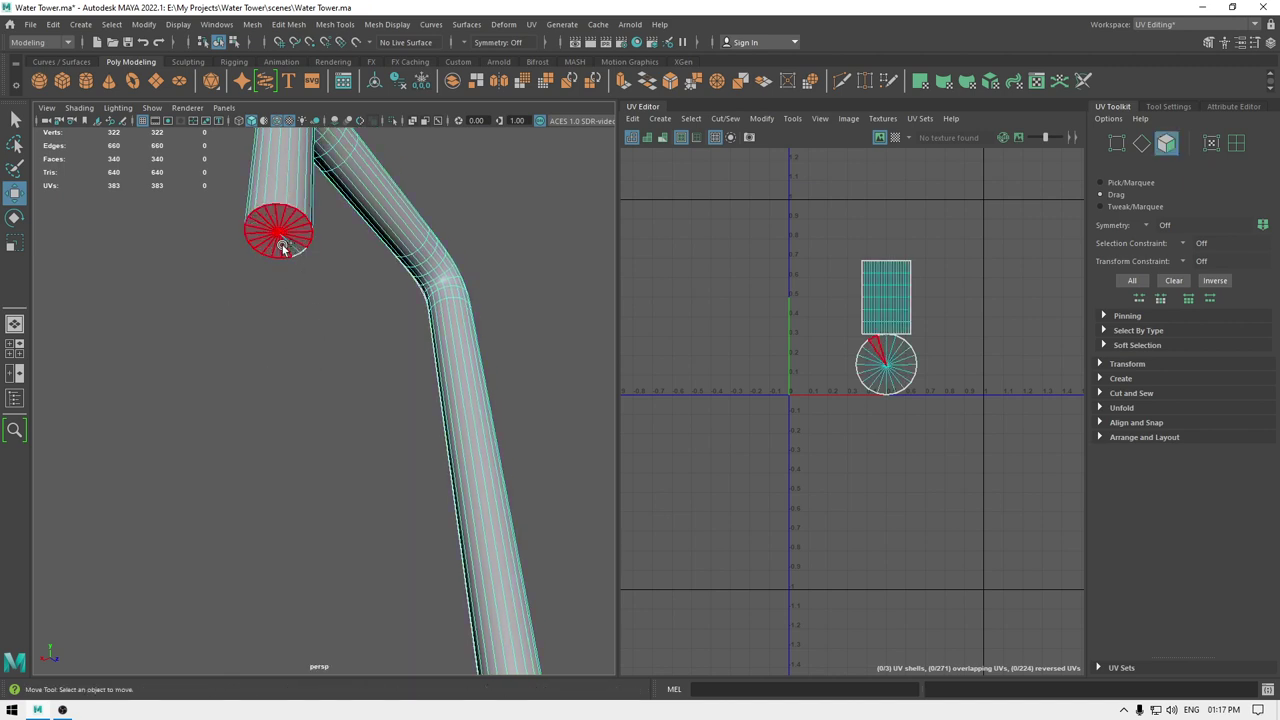
key(Delete)
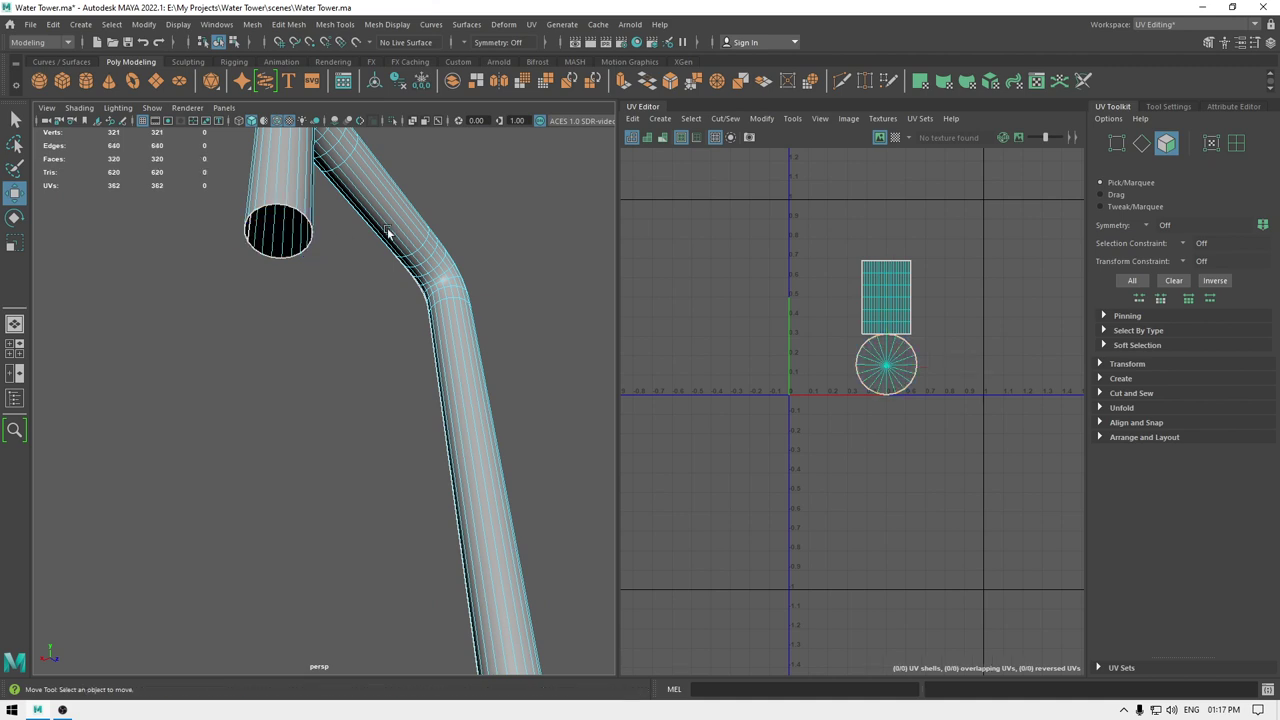
- Delete the cap faces that close the pipe's bottom end
scroll(388, 233, down, 6)
alt+middle_drag(388, 460, 401, 60)
alt+middle_drag(400, 486, 414, 306)
scroll(414, 308, up, 6)
alt+middle_drag(540, 406, 232, 486)
scroll(346, 391, up, 5)
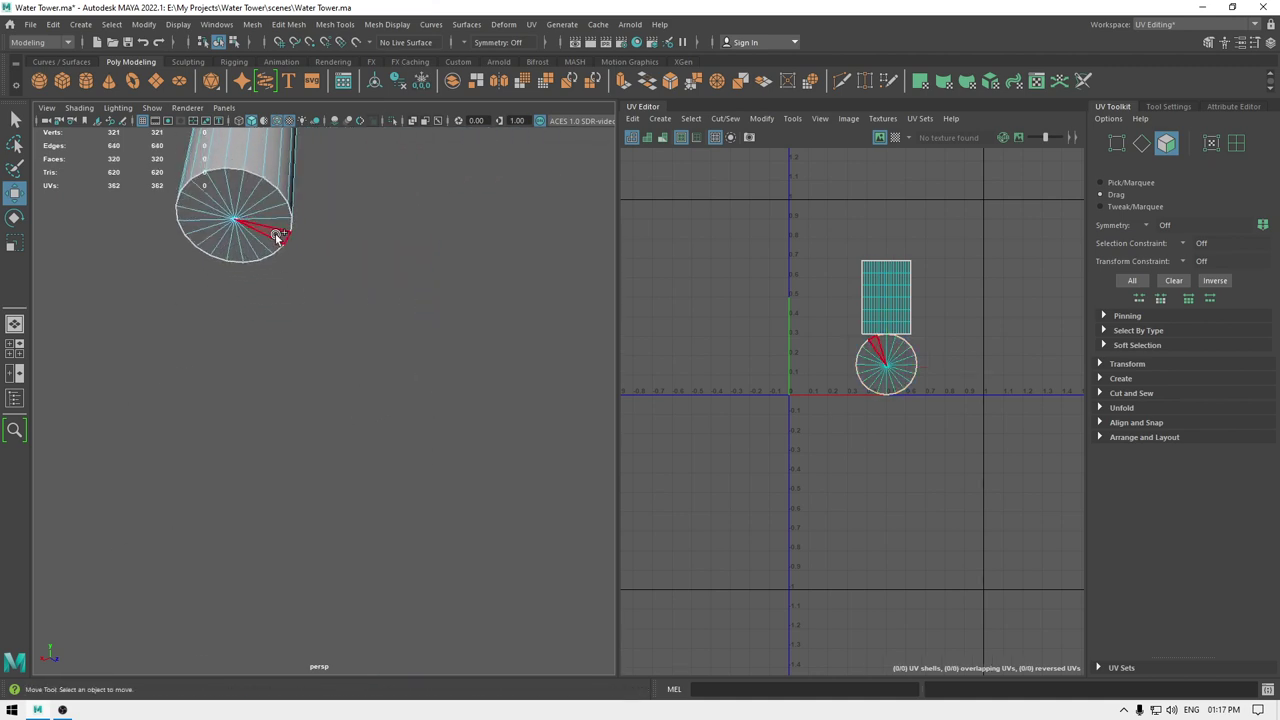
key(Delete)
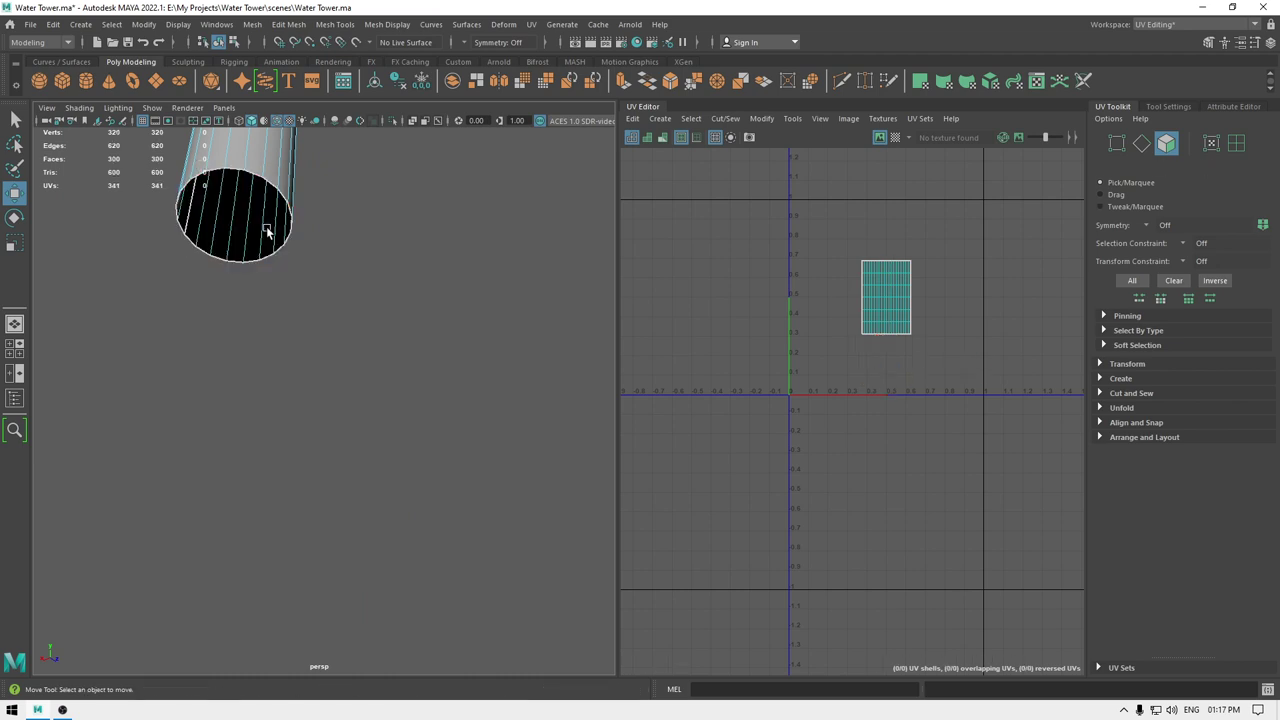
- Return the pipe to object mode and apply a camera-based UV projection to it
key(f)
scroll(392, 467, up, 4)
alt+drag(343, 268, 392, 510)
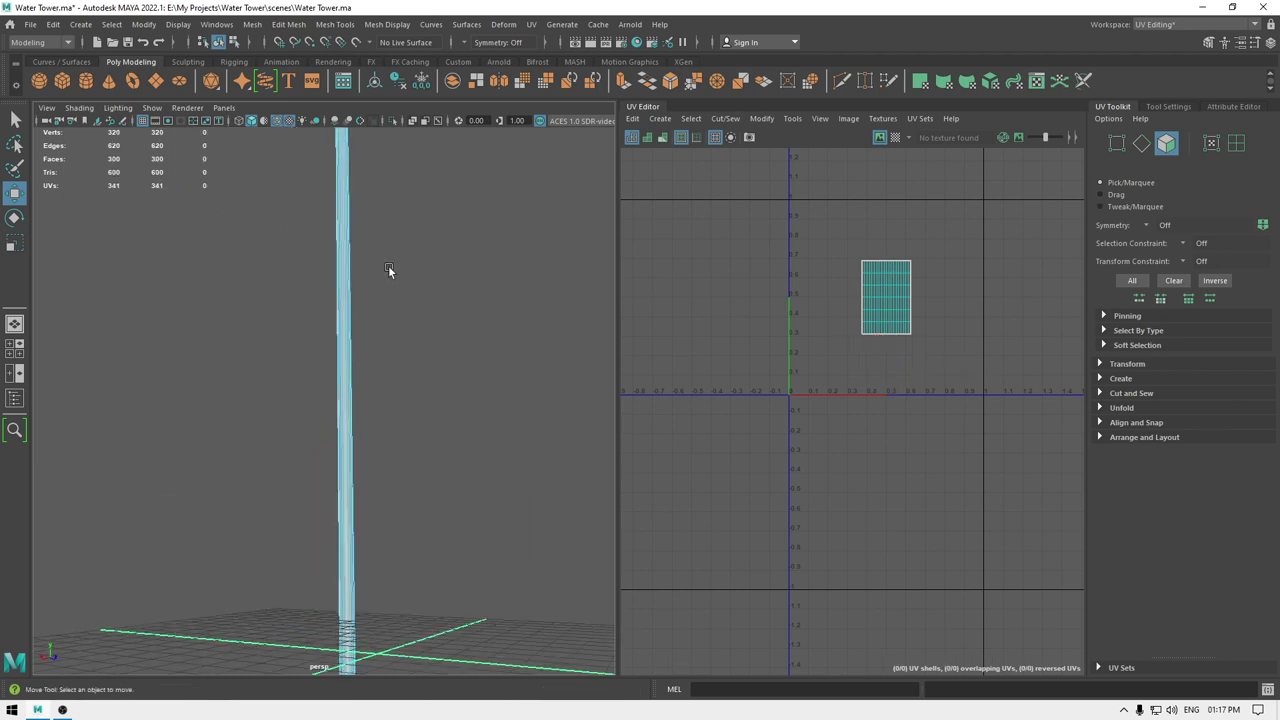
right_drag(389, 267, 488, 232)
click(660, 118)
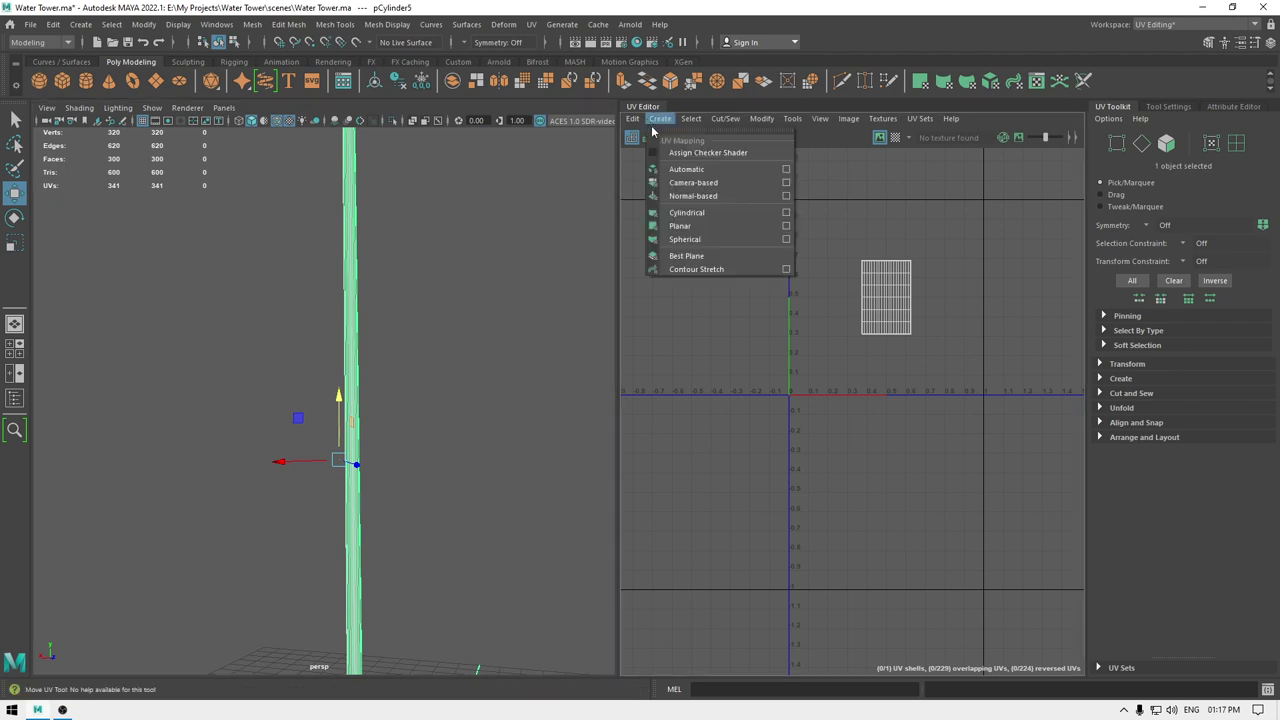
click(678, 188)
- Select the edge line running along the pipe's whole length and cut the UVs along it
alt+drag(342, 290, 397, 388)
right_drag(400, 338, 405, 282)
scroll(391, 322, up, 5)
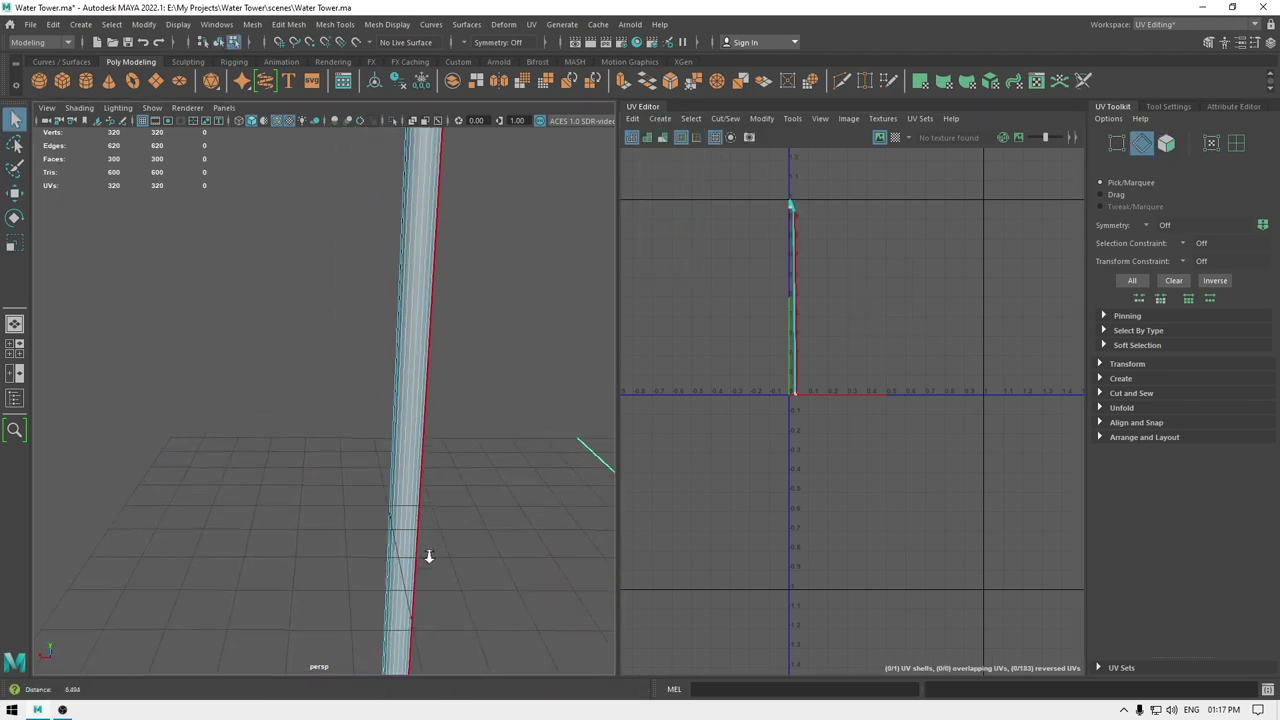
double_click(429, 388)
scroll(445, 408, down, 10)
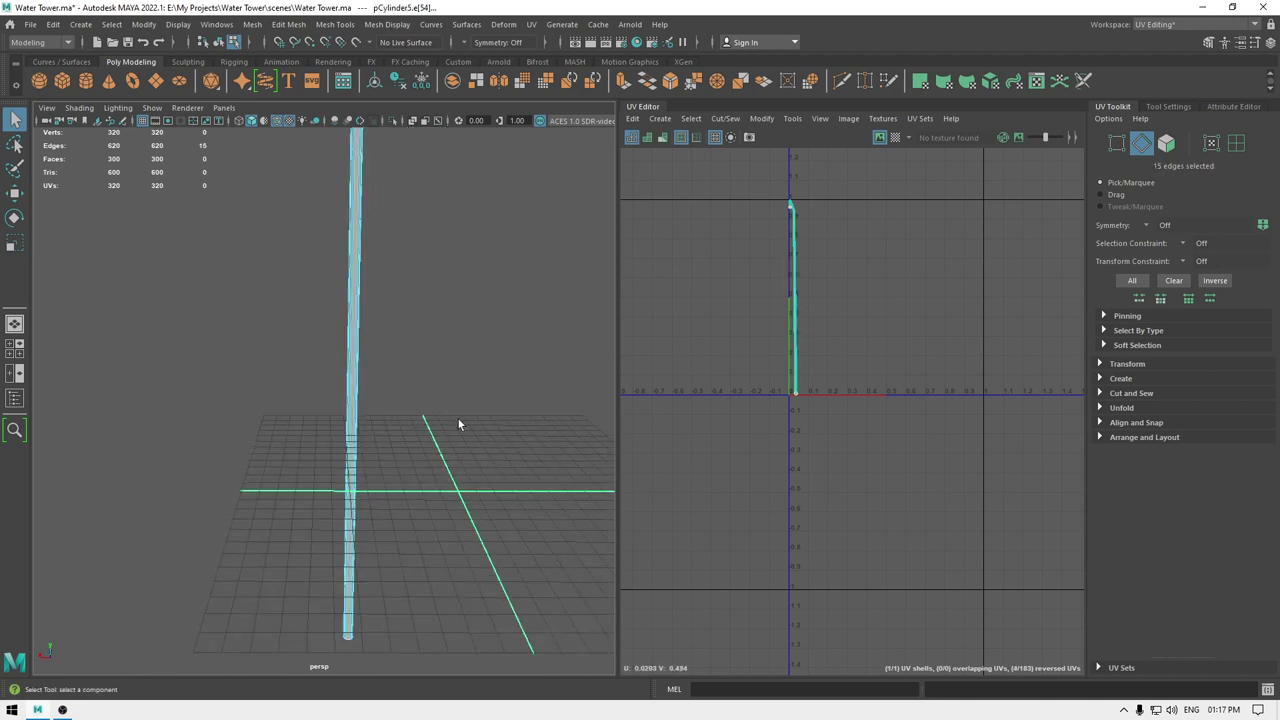
alt+drag(380, 230, 304, 178)
right_drag(850, 271, 850, 271)
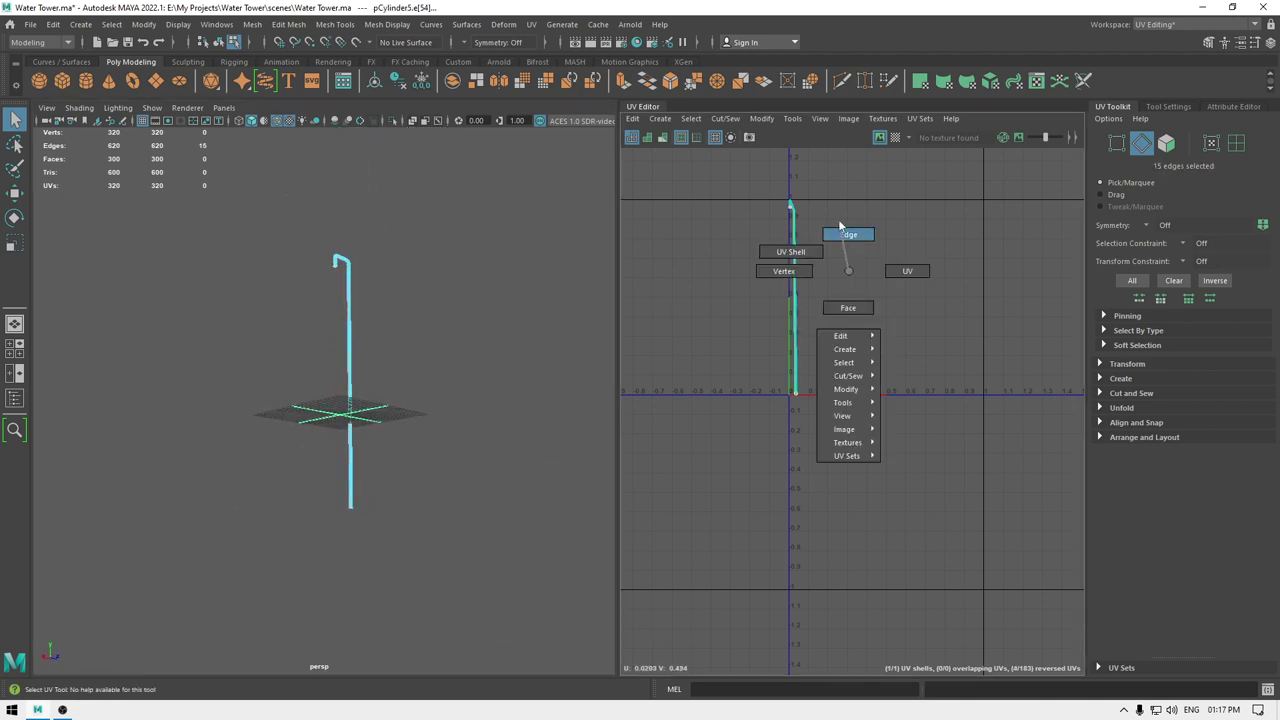
right_drag(840, 226, 841, 225)
shift+right_drag(904, 216, 905, 220)
shift+right_drag(831, 246, 831, 246)
- Select the pipe's entire UV shell and unfold it
key(w)
right_drag(857, 235, 798, 212)
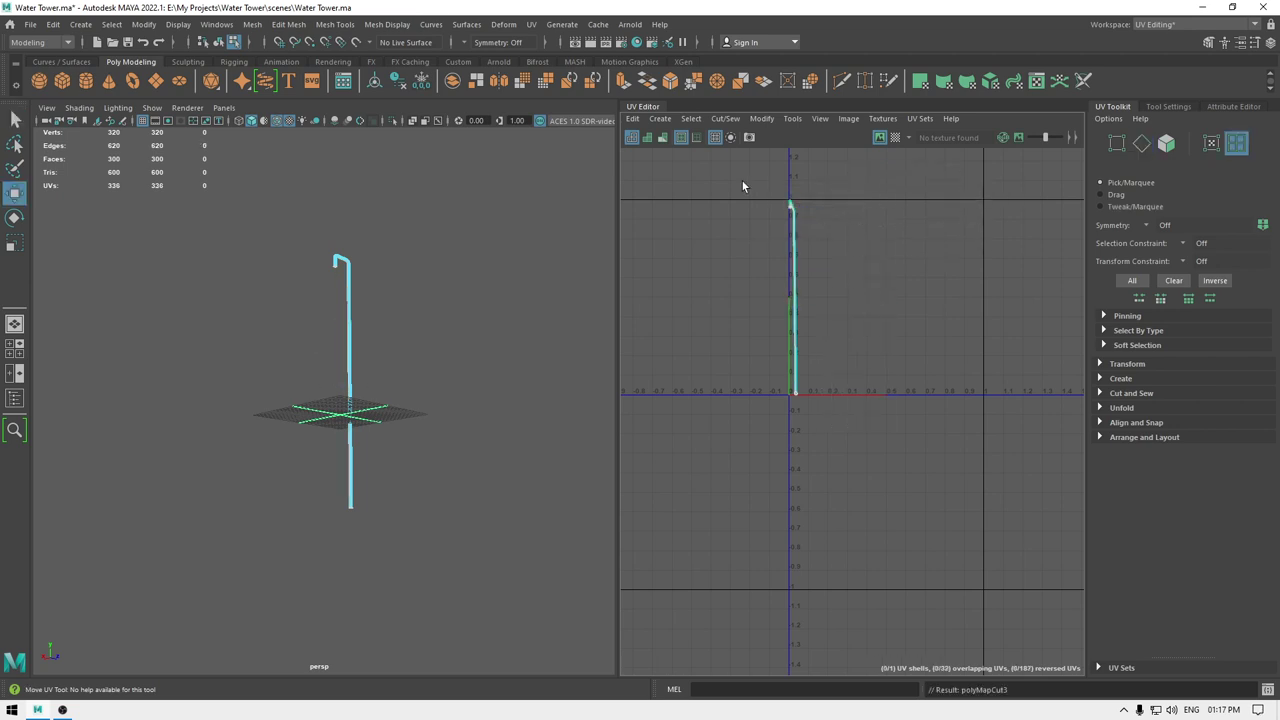
drag(744, 183, 997, 566)
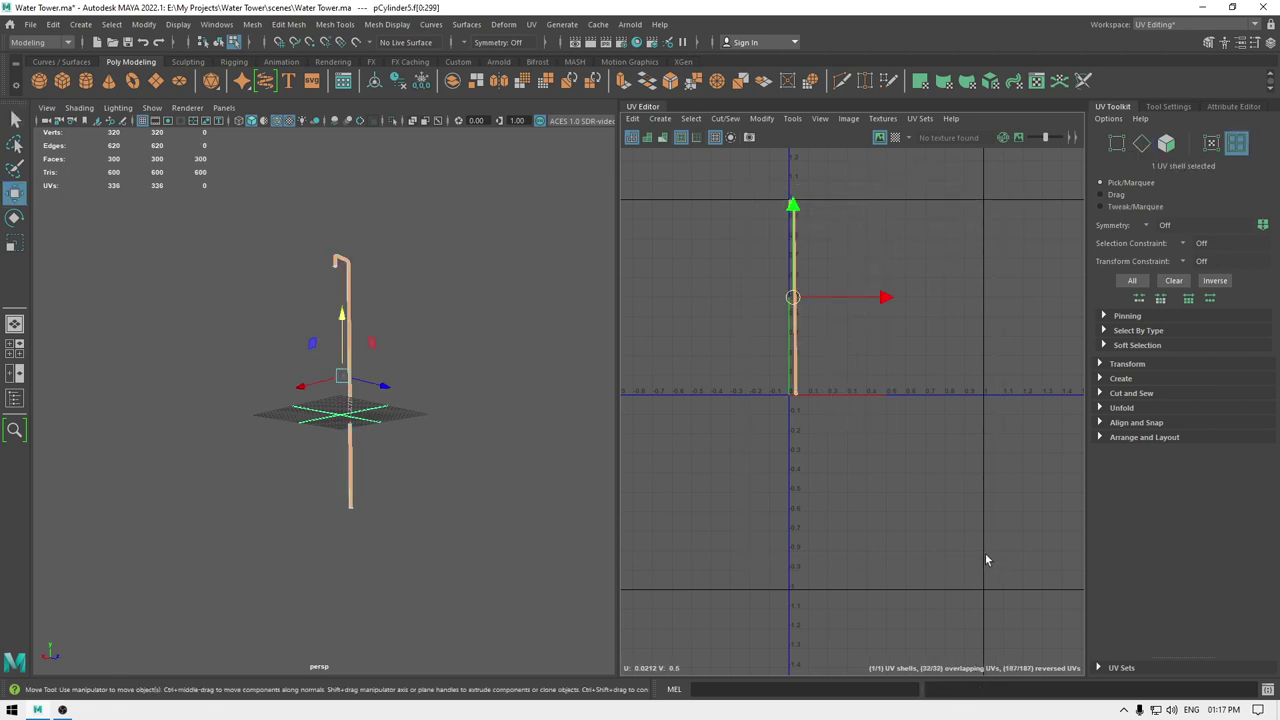
key(ctrl+u)
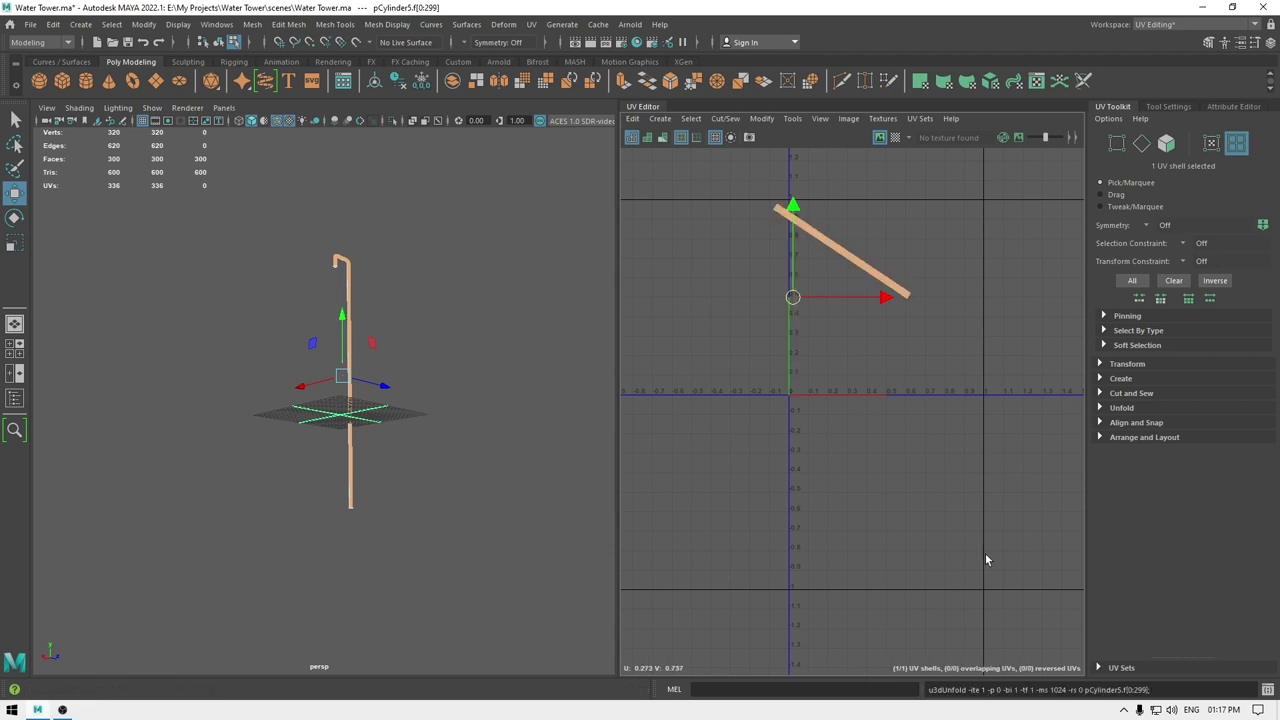
- Straighten the pipe's UV shell with Orient Shells and rotate it to stand vertically
key(f)
shift+right_drag(928, 353, 925, 535)
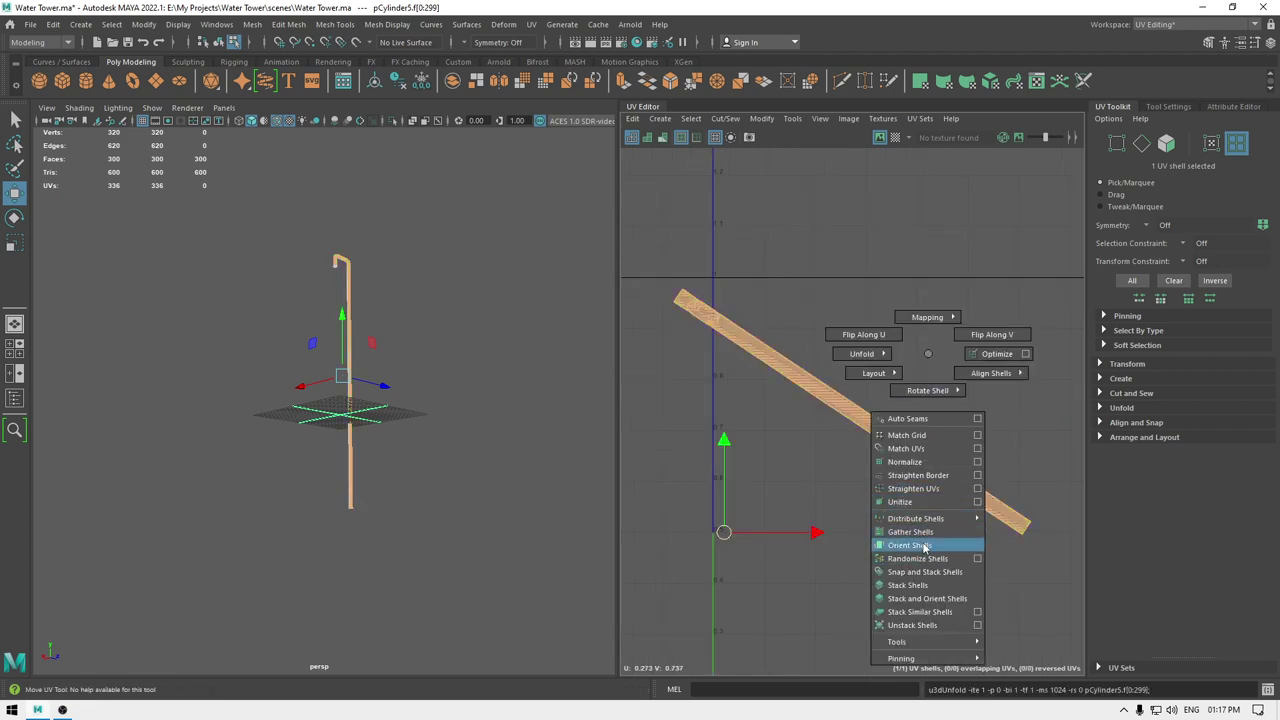
click(923, 547)
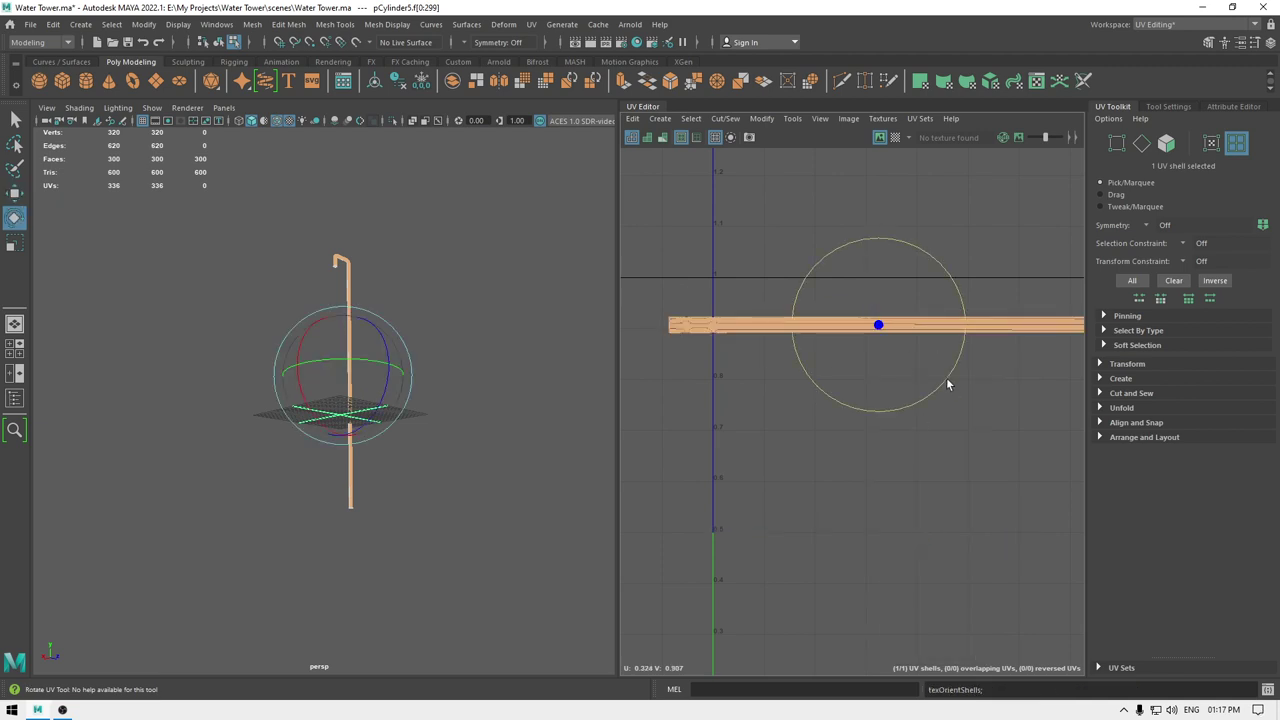
drag(948, 384, 822, 469)
key(w)
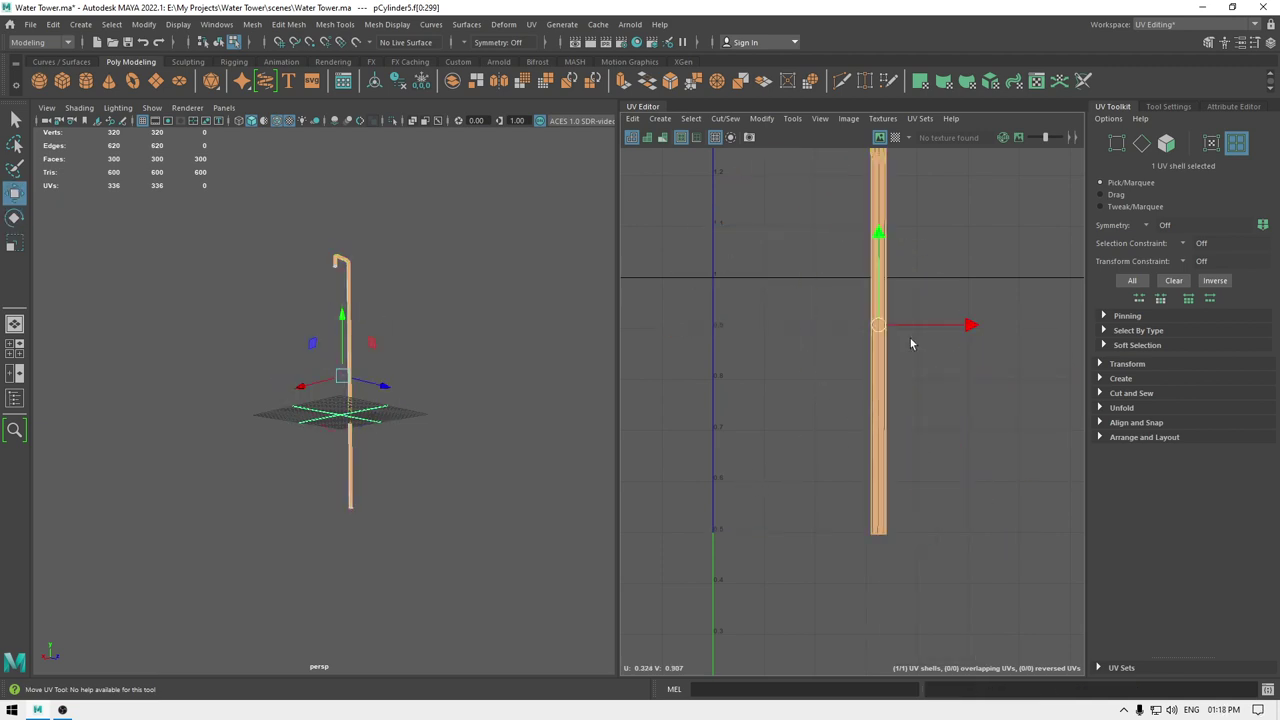
- Lay out the pipe's UV shell within the UV tile, then show the hidden tower parts in object mode
shift+right_drag(911, 341, 759, 415)
key(f)
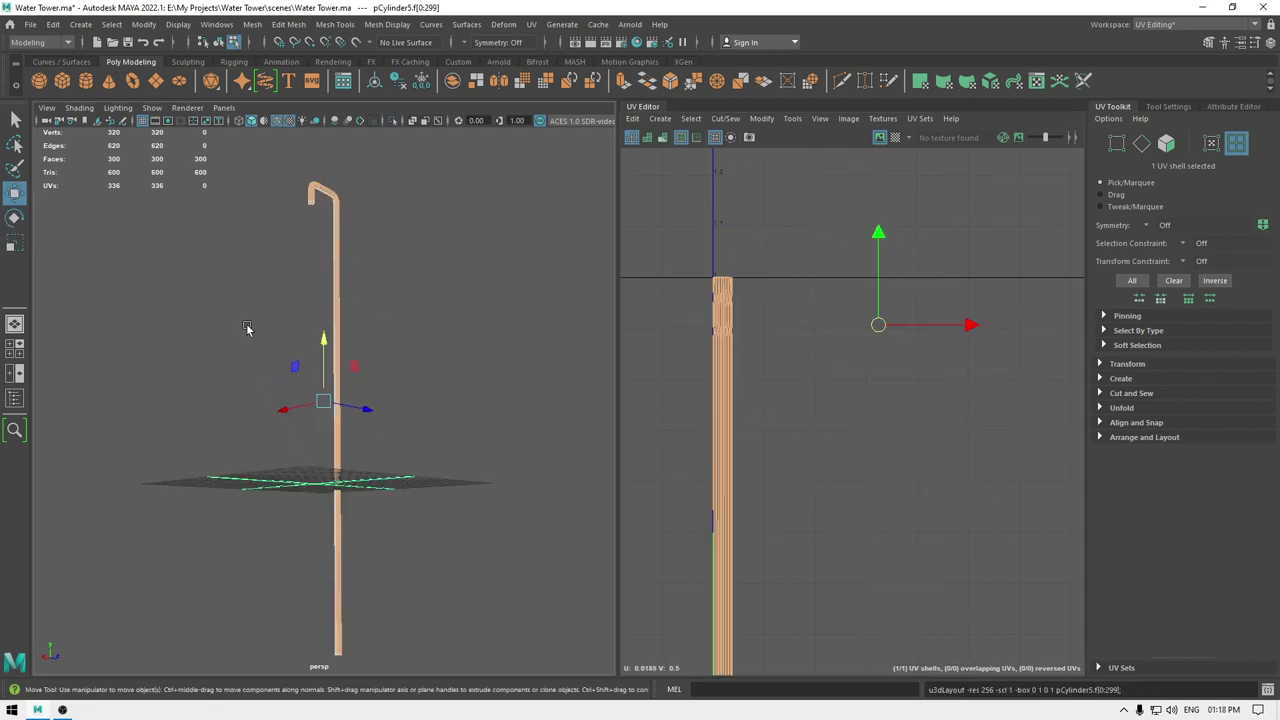
right_drag(395, 278, 486, 229)
key(ctrl+shift+h)
- Select the pipe and the combined roof-and-bands mesh and combine them into one mesh
alt+drag(450, 268, 376, 318)
click(400, 337)
click(336, 310)
shift+click(212, 169)
shift+right_drag(425, 269, 405, 552)
- Lay out the UV shells of the combined roof, bands and pipe, then save the scene in object mode
right_drag(904, 421, 836, 397)
alt+right_drag(836, 397, 810, 132)
drag(1050, 486, 850, 662)
alt+middle_drag(896, 432, 810, 188)
shift+right_drag(835, 173, 711, 236)
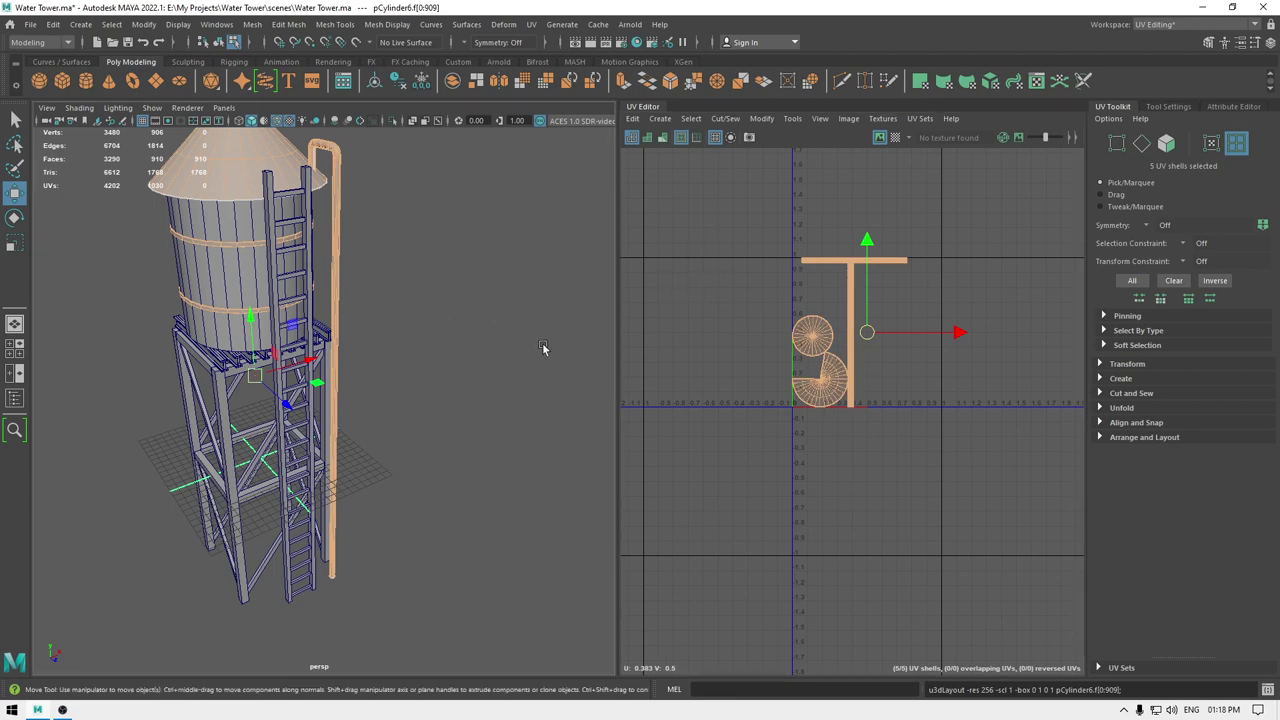
alt+right_drag(461, 257, 491, 234)
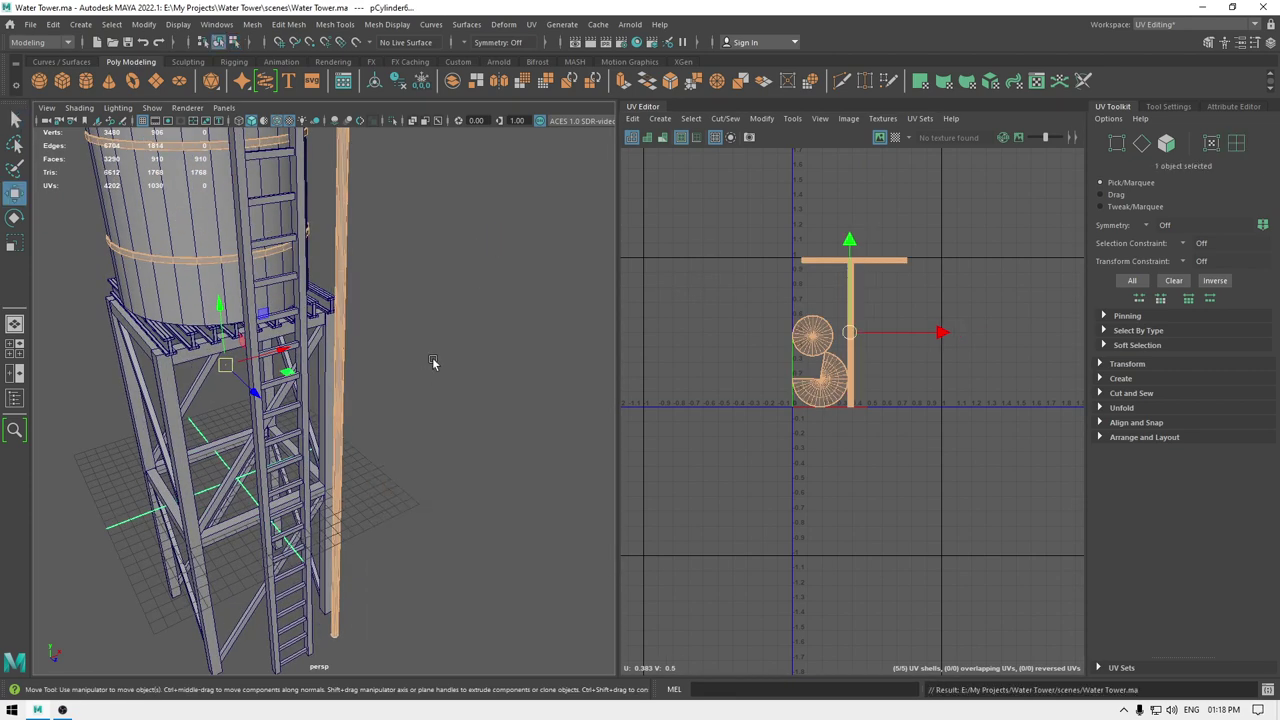
- Select the repeated I-beams beneath the tank, leaving out one outermost beam, and delete them
alt+drag(434, 363, 491, 293)
alt+middle_drag(491, 293, 538, 165)
alt+right_drag(538, 165, 479, 273)
alt+middle_drag(479, 273, 454, 403)
alt+drag(454, 403, 412, 403)
alt+right_drag(412, 403, 451, 403)
alt+drag(451, 403, 318, 318)
alt+drag(241, 288, 209, 283)
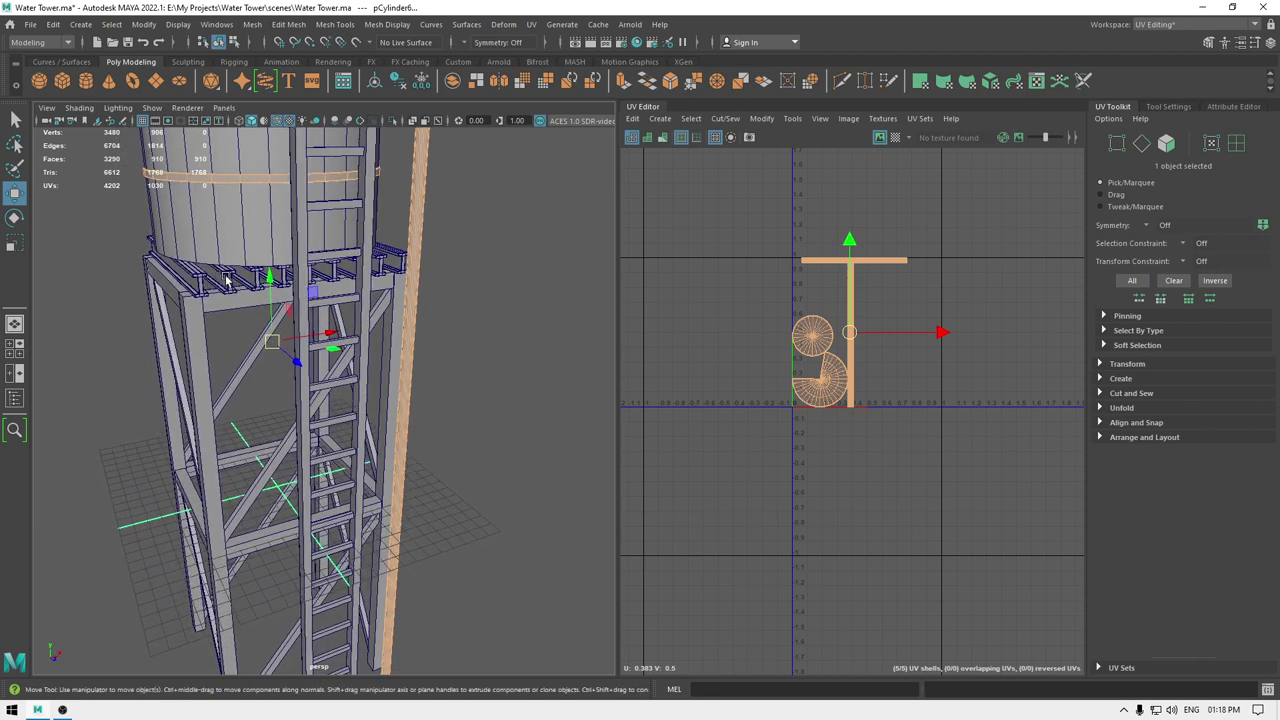
click(227, 281)
shift+click(263, 281)
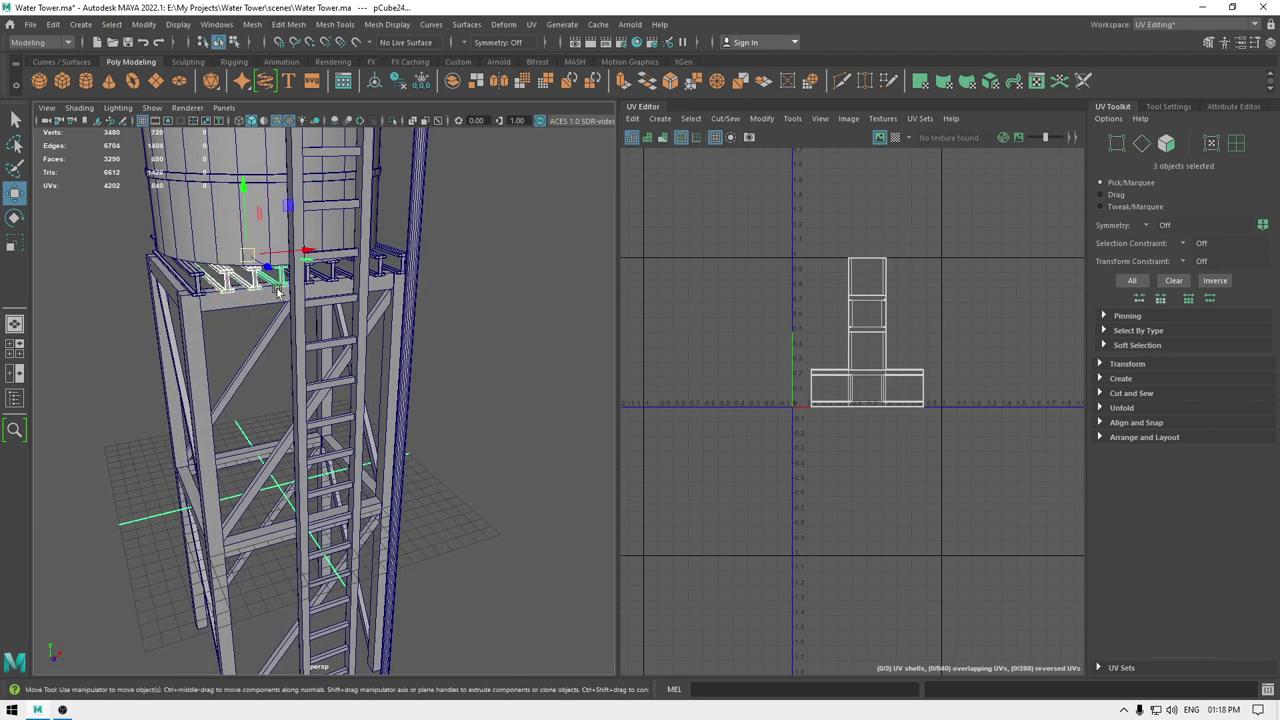
alt+drag(278, 291, 295, 281)
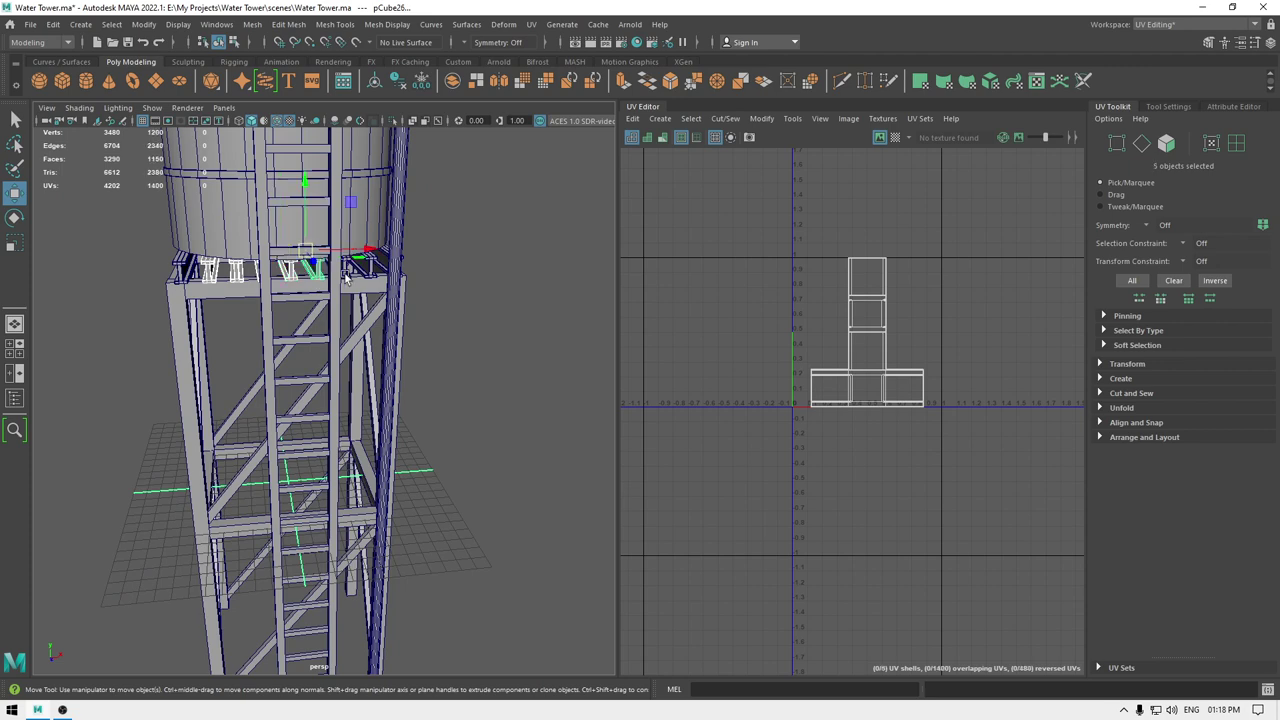
shift+click(373, 273)
alt+drag(459, 301, 359, 287)
shift+click(371, 276)
alt+drag(240, 297, 281, 303)
key(Delete)
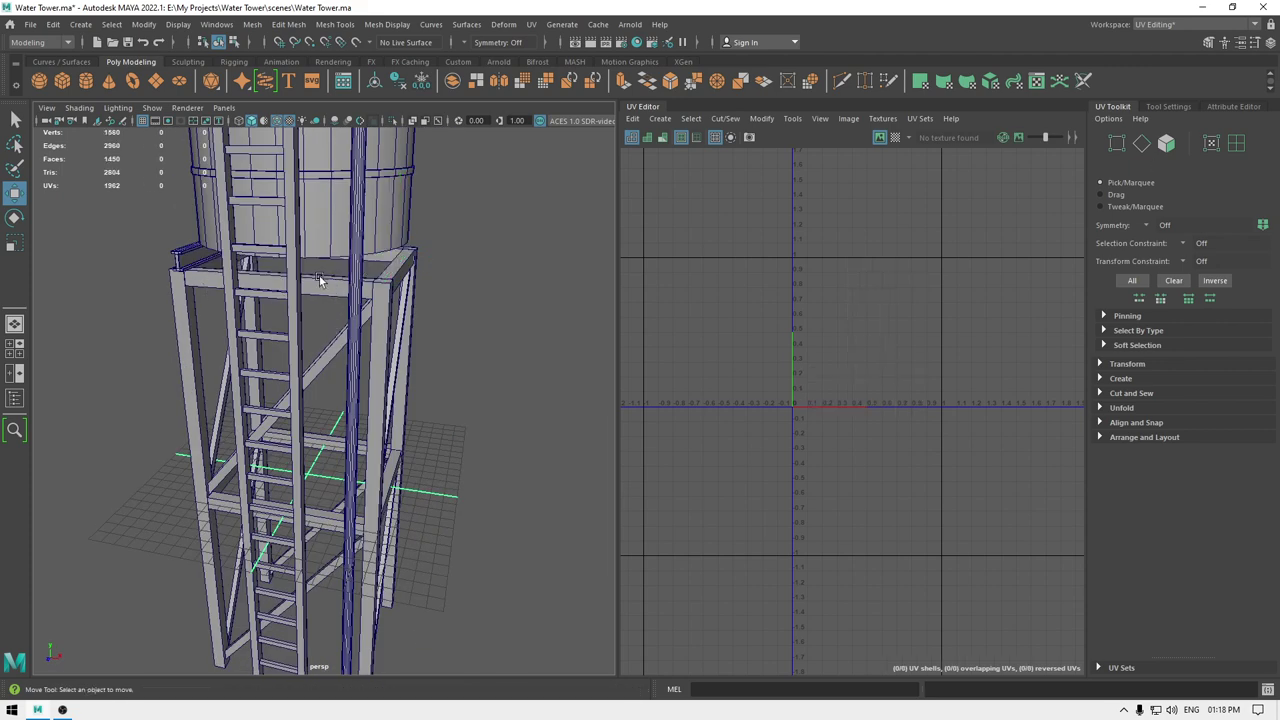
- Isolate the remaining I-beam by hiding every other tower part and frame it in the view
mouse_move(320, 281)
alt+mouse_down()
mouse_move(438, 272)
mouse_move(310, 275)
alt+mouse_up()
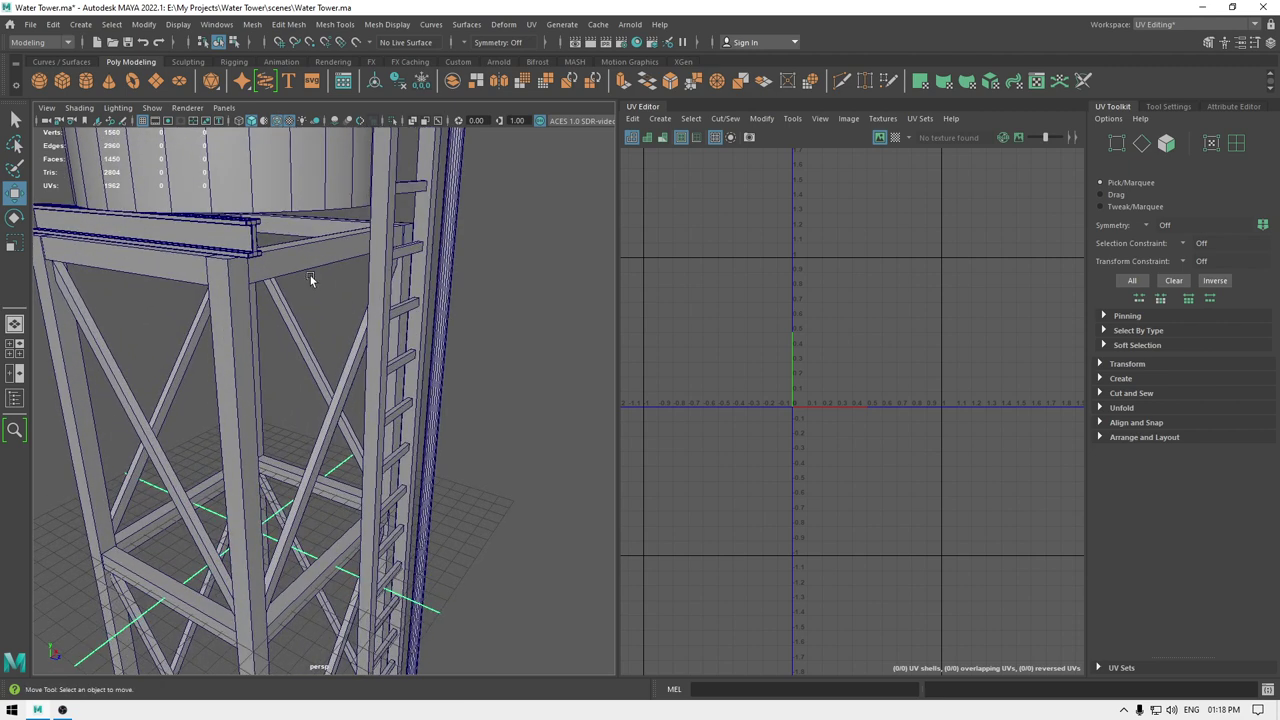
alt+drag(244, 235, 262, 362)
click(280, 314)
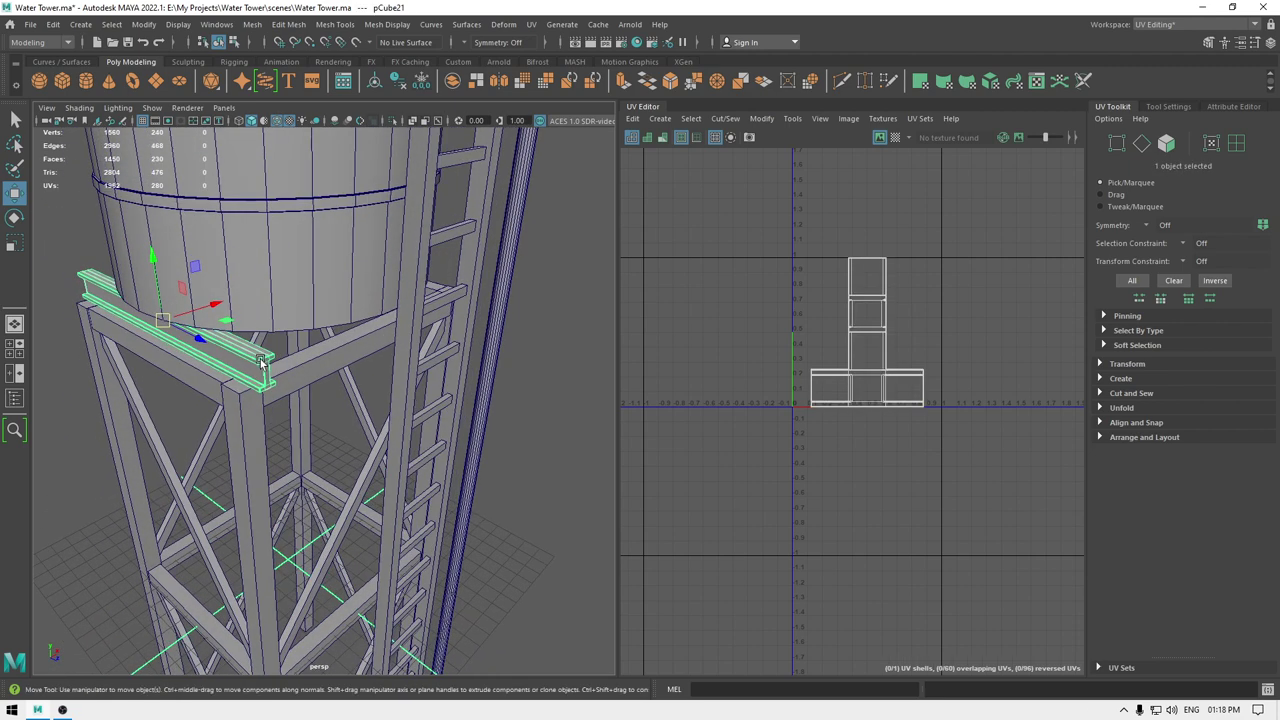
key(alt+h)
key(f)
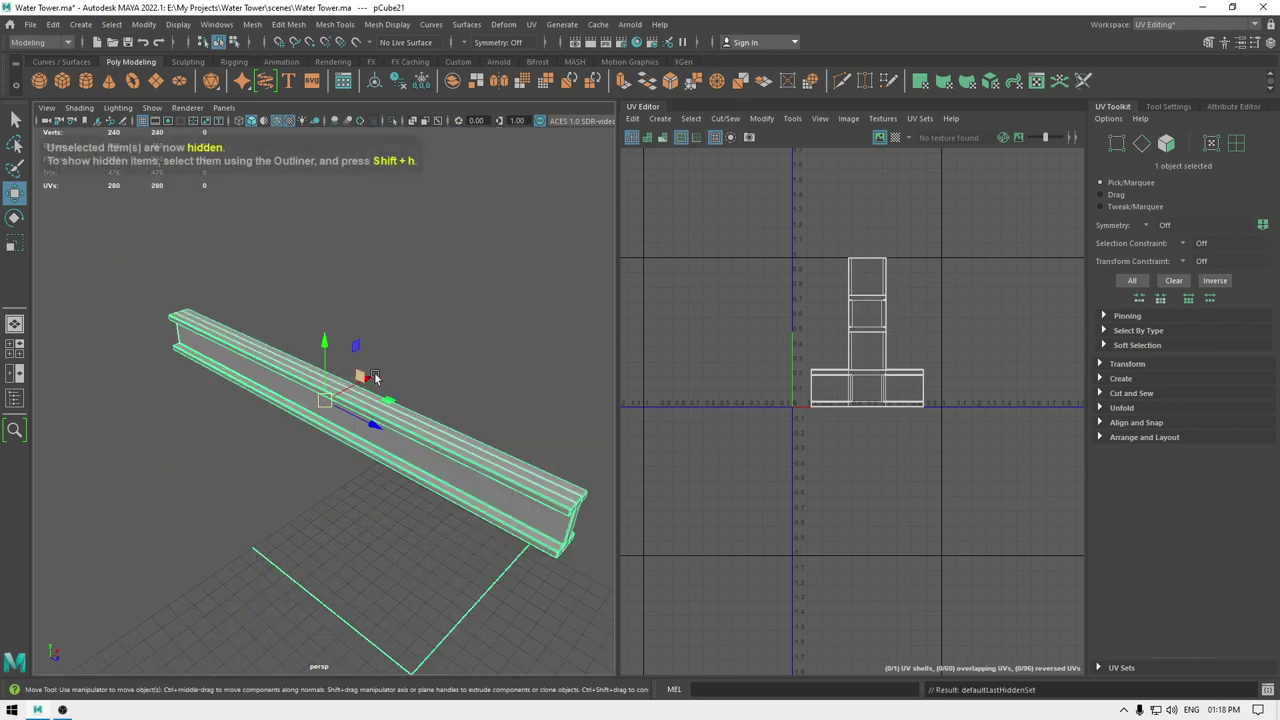
- Apply an automatic UV projection to the remaining I-beam
alt+drag(358, 373, 443, 367)
click(661, 119)
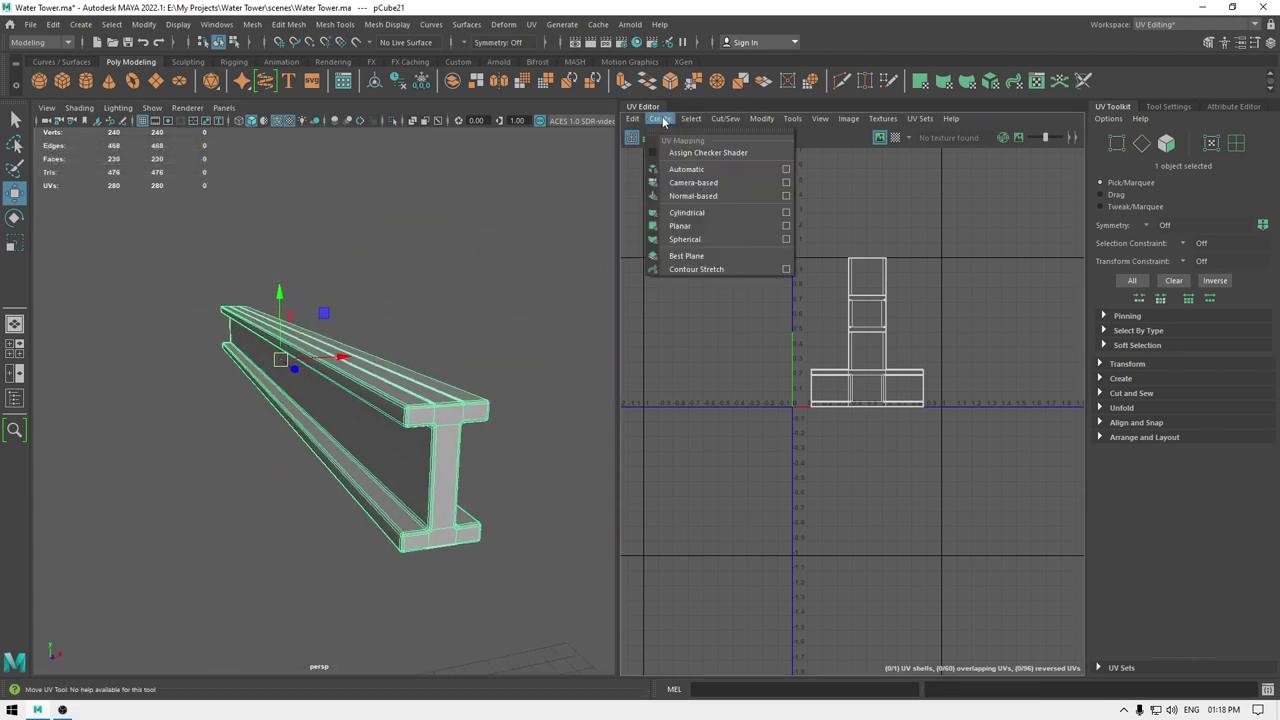
click(694, 167)
scroll(826, 285, up, 6)
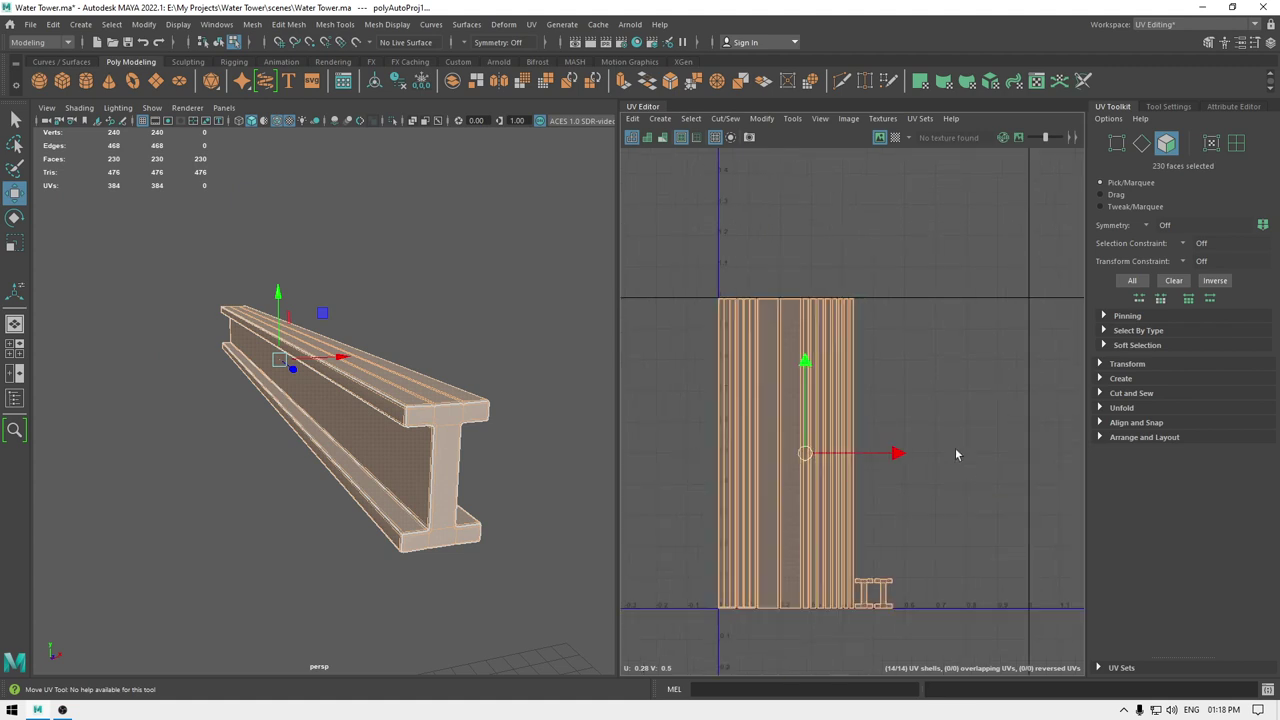
- Select the UV shell of the I-beam's web and move it sideways, clear of the other strips
right_drag(880, 303, 879, 280)
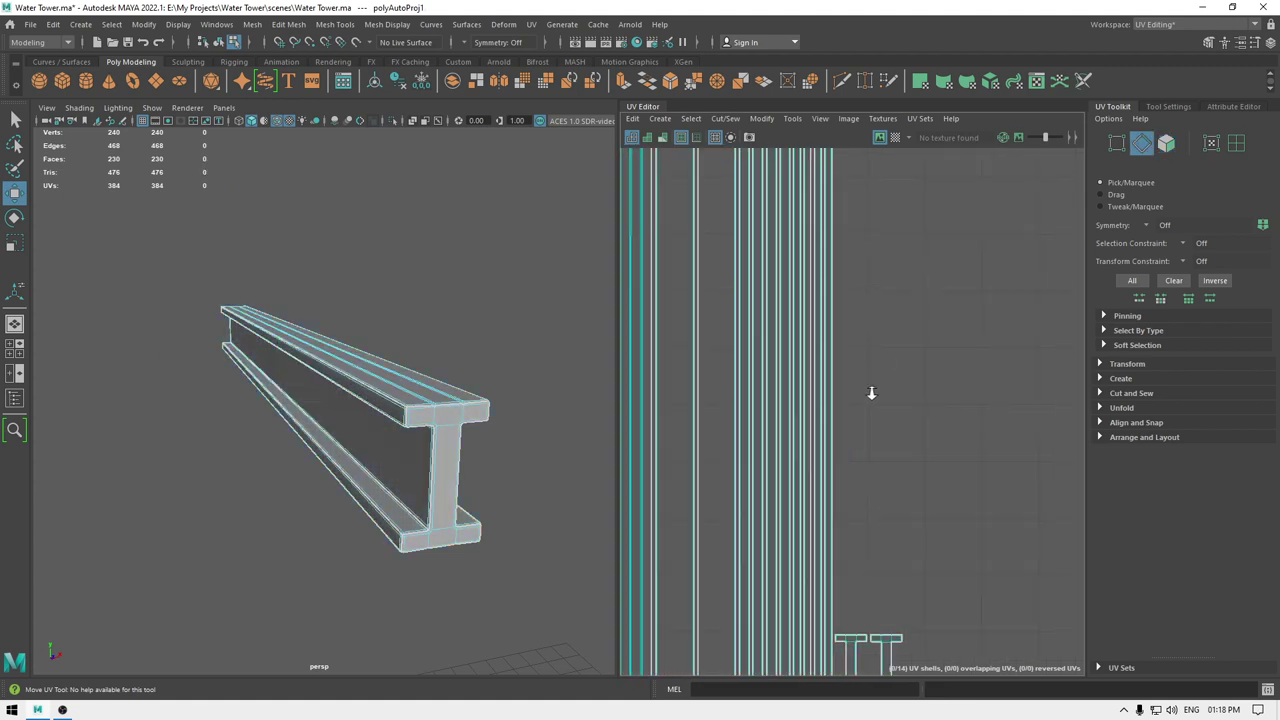
scroll(808, 256, down, 3)
right_drag(787, 244, 663, 207)
click(748, 260)
alt+middle_drag(812, 390, 1006, 317)
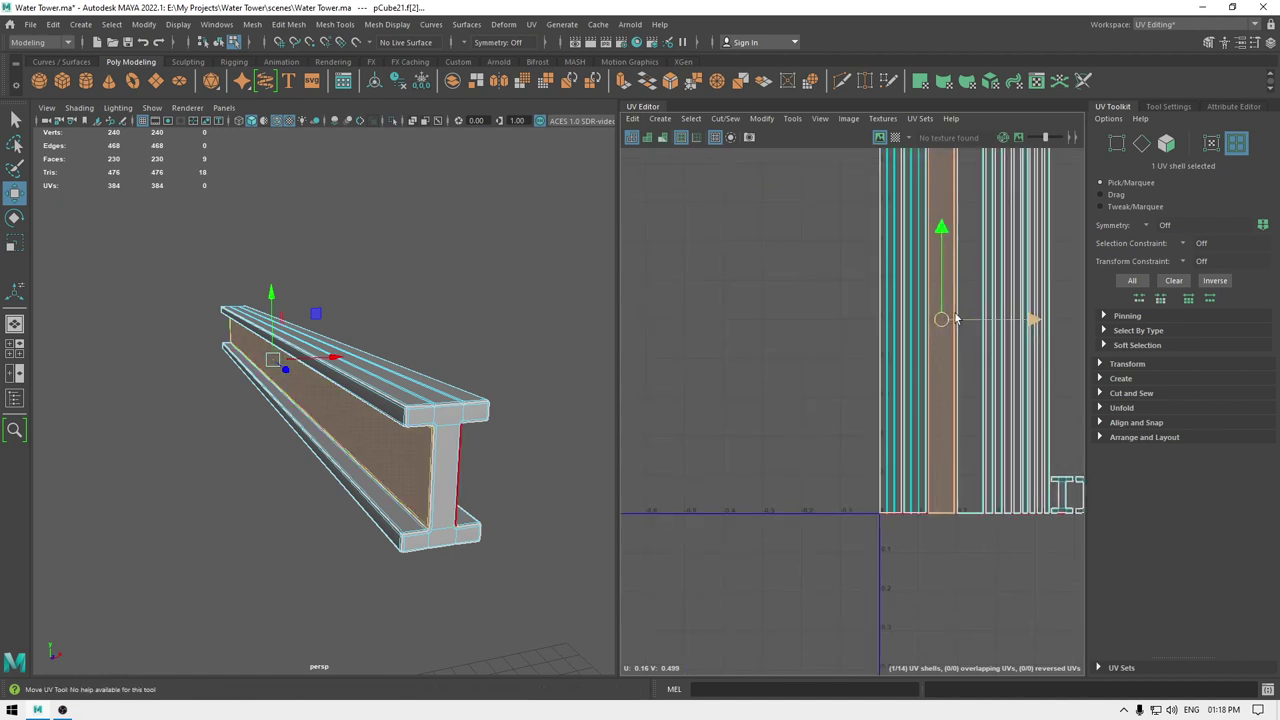
drag(940, 316, 757, 312)
- Move and sew the adjoining flange strips one after another onto the free long edge of the web's shell
alt+middle_drag(757, 312, 775, 416)
right_drag(806, 289, 802, 175)
click(797, 251)
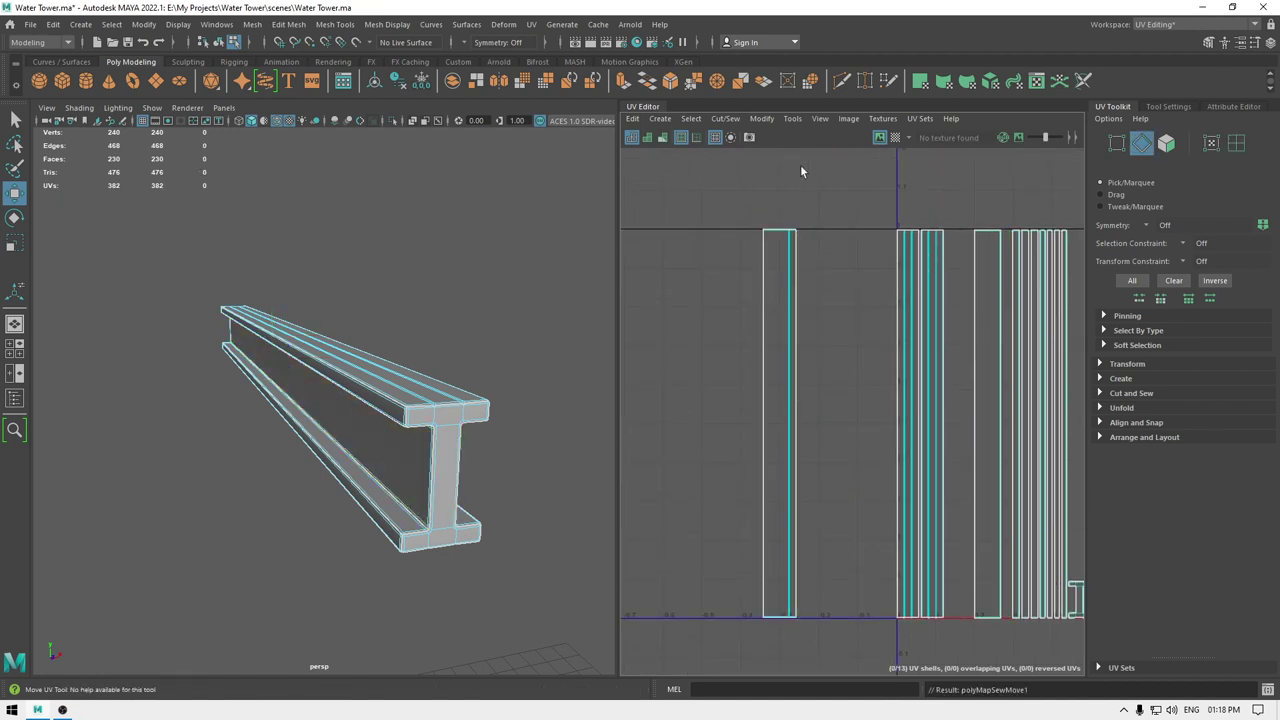
click(797, 262)
shift+right_drag(808, 276, 822, 212)
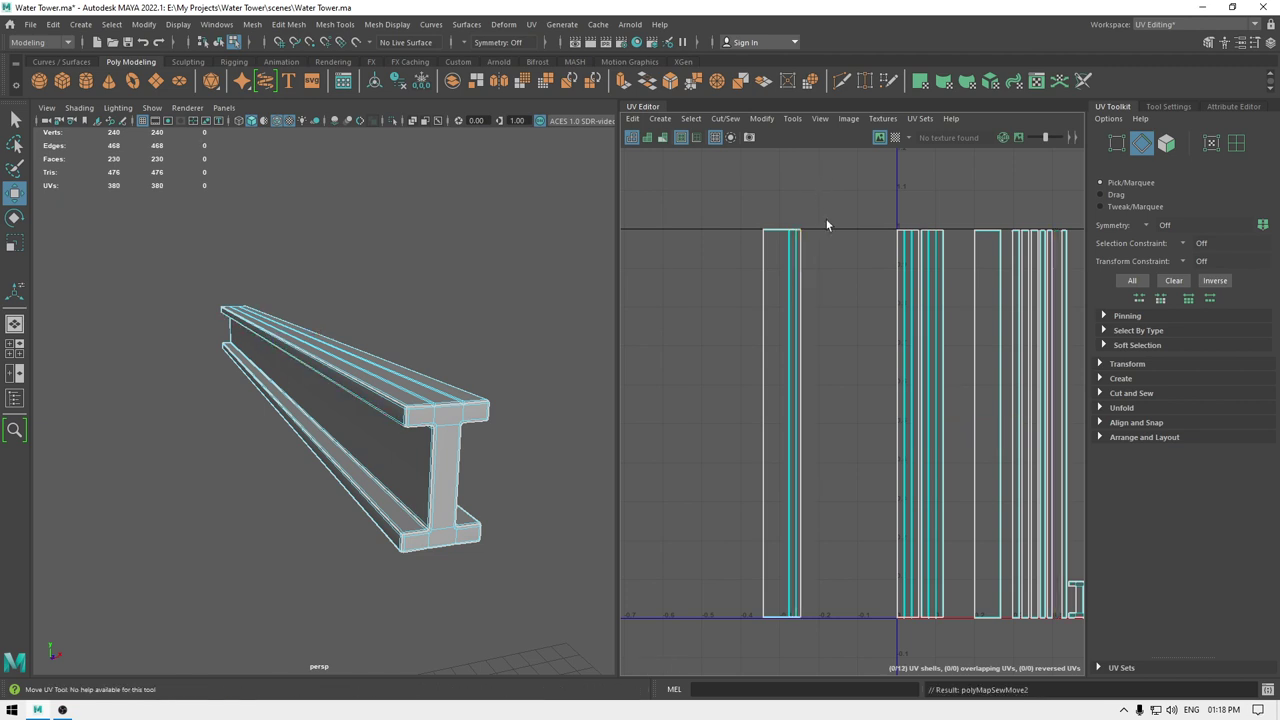
click(804, 277)
shift+right_drag(829, 297, 815, 178)
click(877, 287)
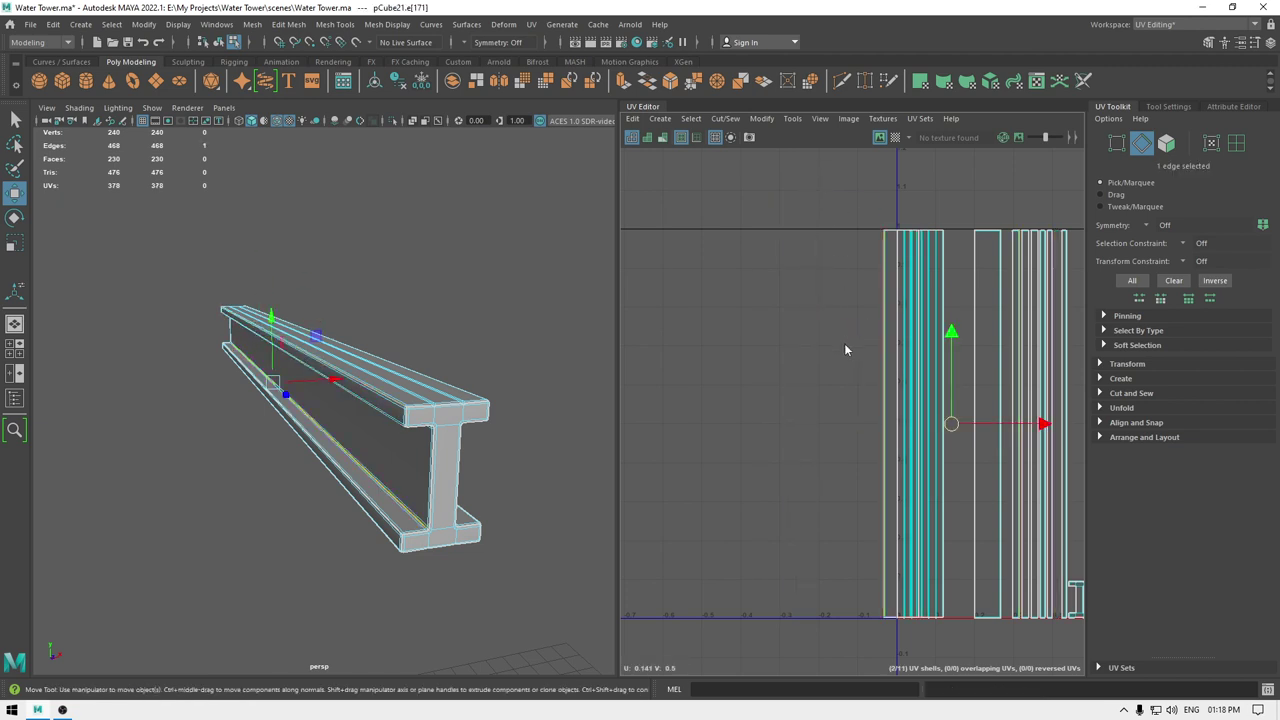
shift+right_drag(844, 343, 834, 249)
double_click(868, 285)
shift+right_drag(855, 298, 815, 249)
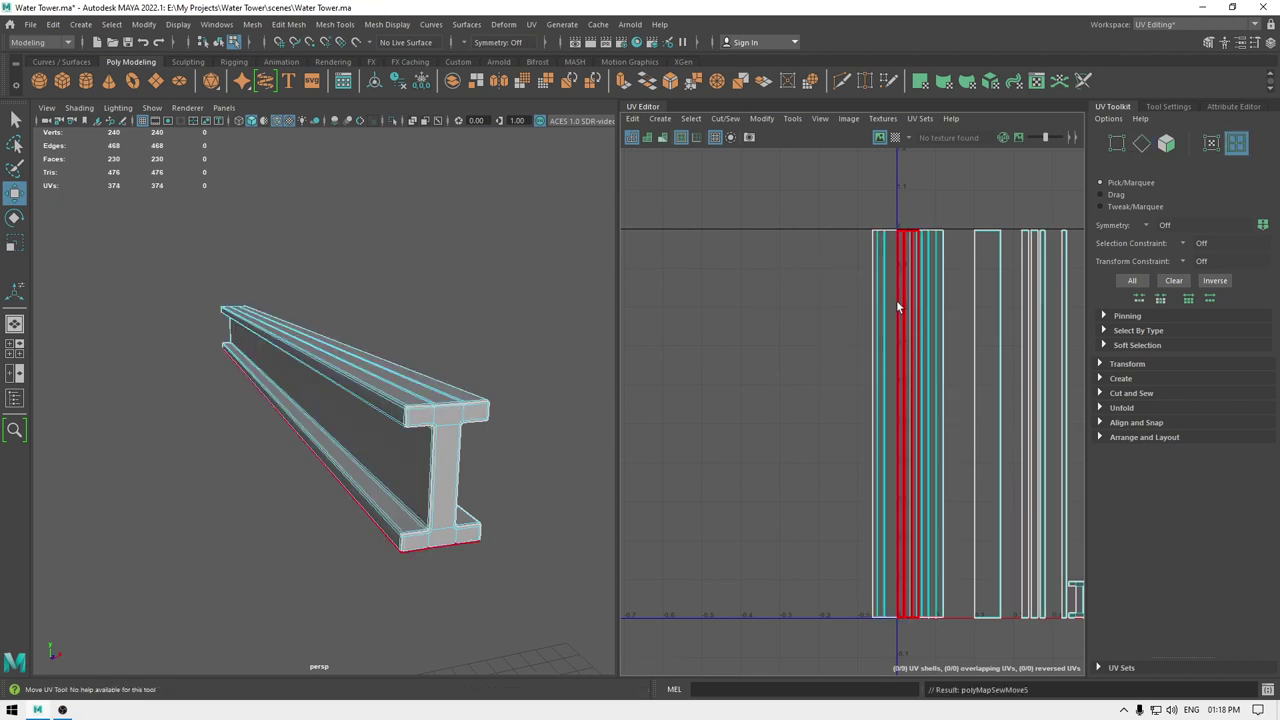
- Move the sewn shell further away from the remaining strips and sew the next strips onto its outer long edge
click(880, 303)
drag(990, 427, 808, 427)
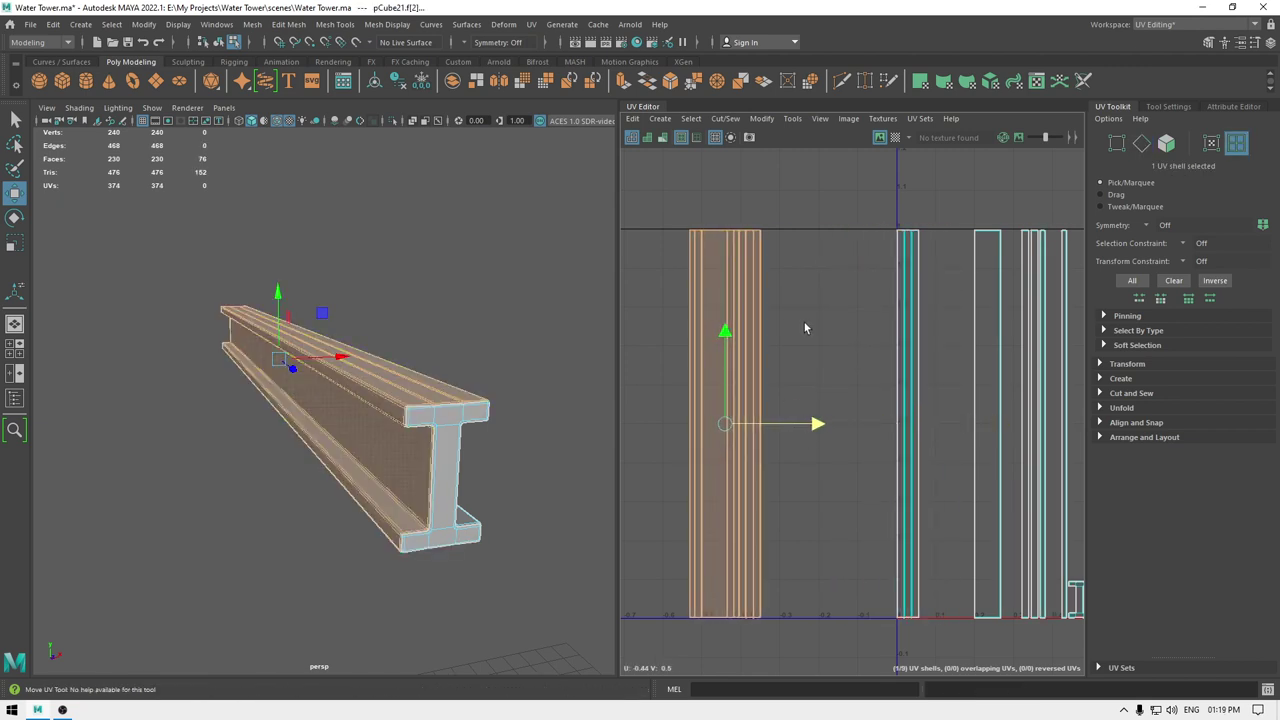
right_drag(804, 322, 803, 258)
click(680, 280)
shift+right_drag(679, 290, 673, 188)
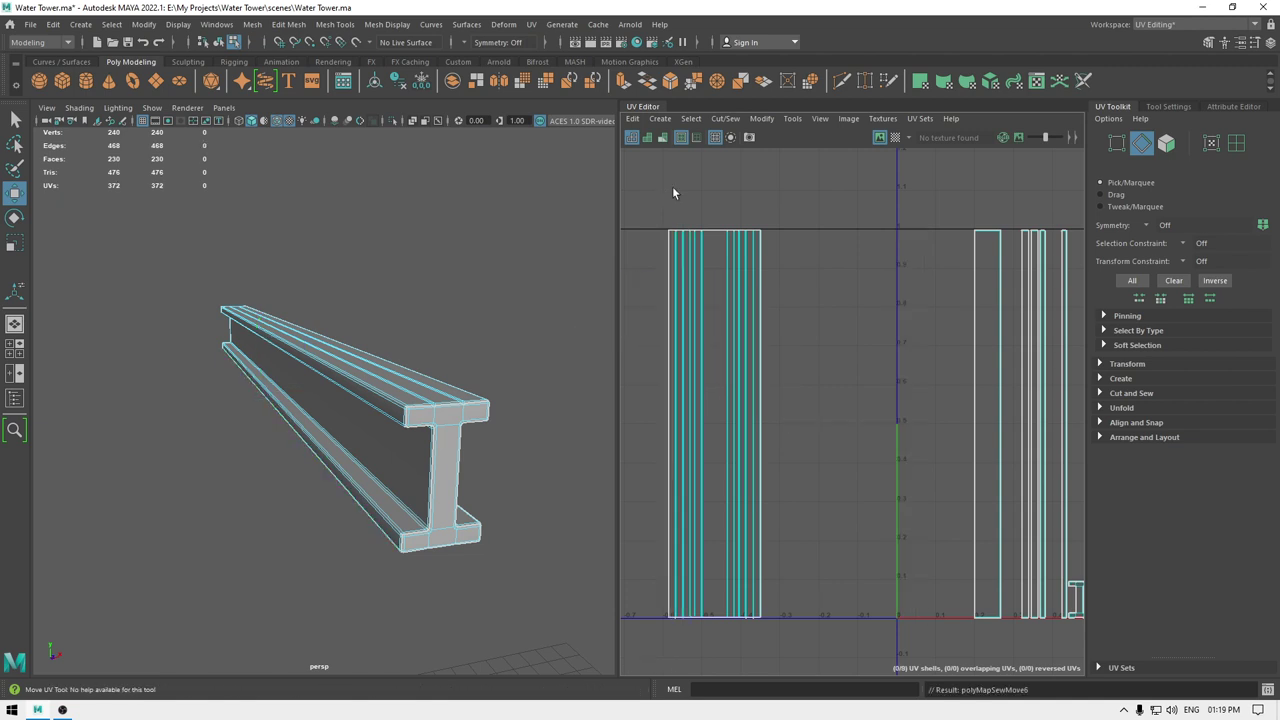
click(658, 280)
shift+right_drag(653, 304, 653, 262)
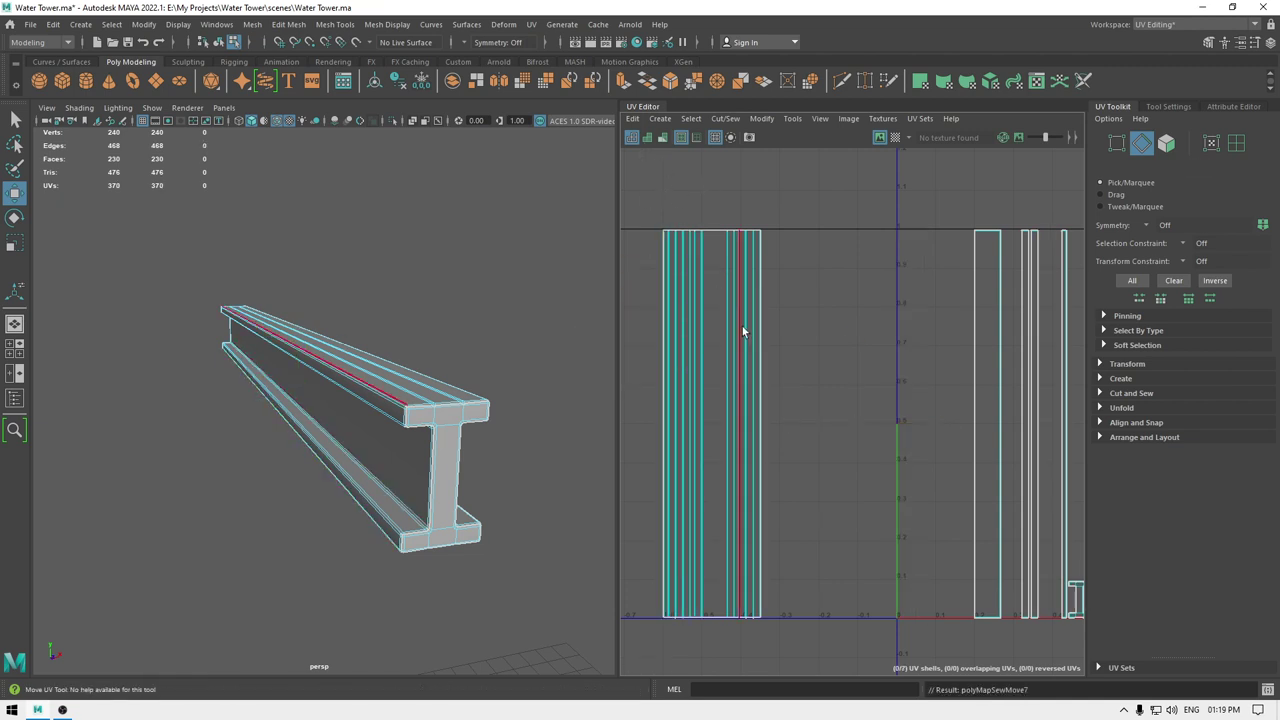
- Move and sew the remaining long strips, including the second web face, so the beam's length forms one shell
click(764, 332)
shift+right_drag(766, 330, 800, 246)
click(767, 319)
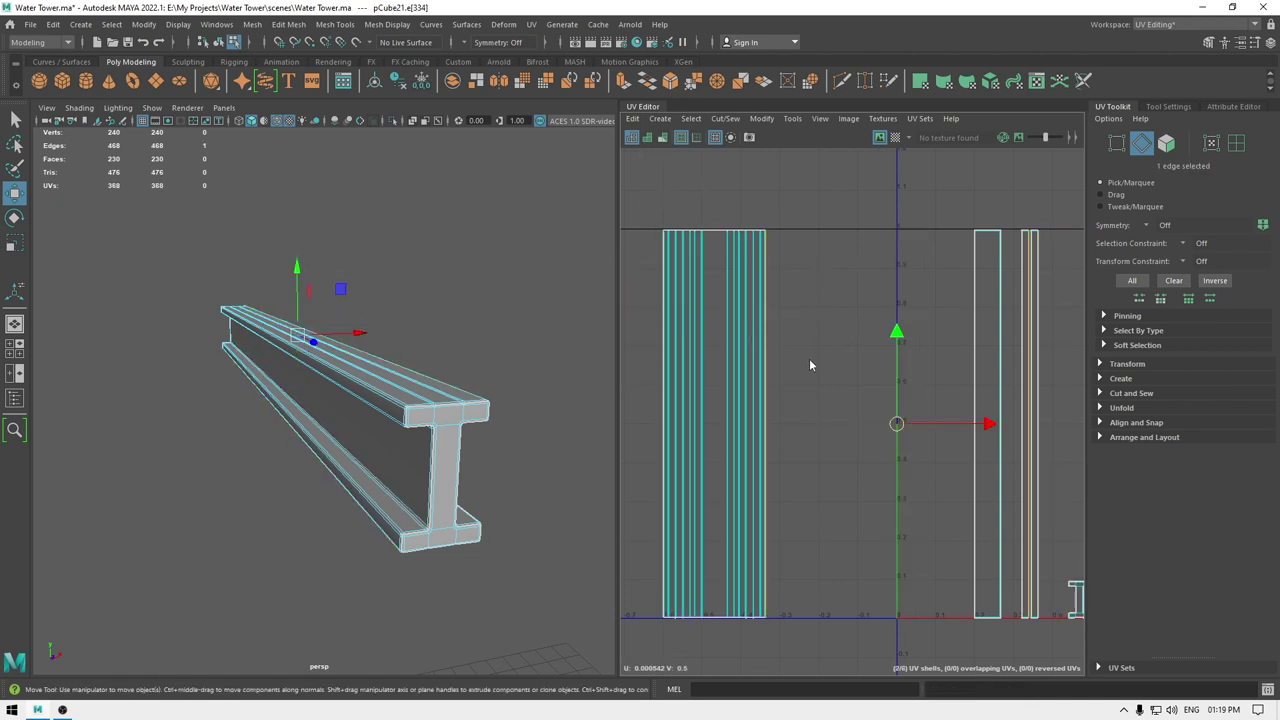
shift+right_drag(809, 358, 799, 186)
click(775, 301)
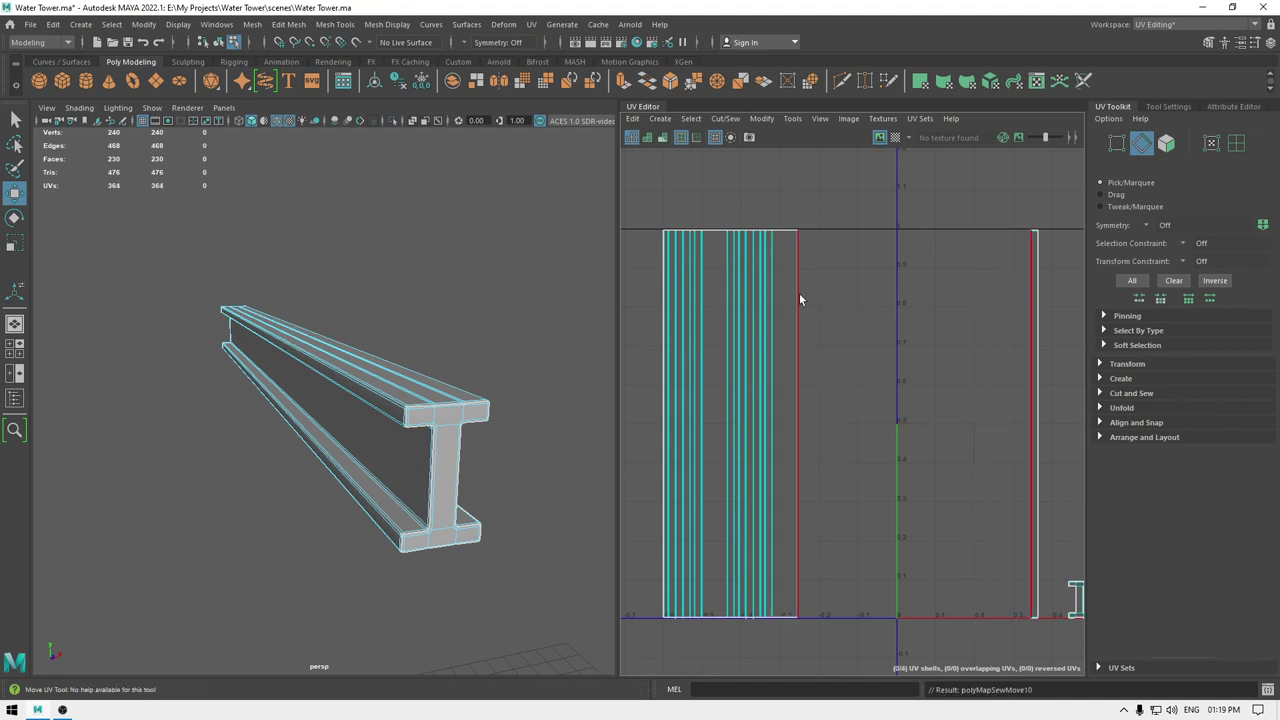
click(661, 303)
shift+right_drag(662, 303, 802, 349)
- Examine the upper end of the long I-beam shell for small open splits between the strips
alt+middle_drag(795, 345, 905, 275)
alt+right_drag(842, 232, 985, 560)
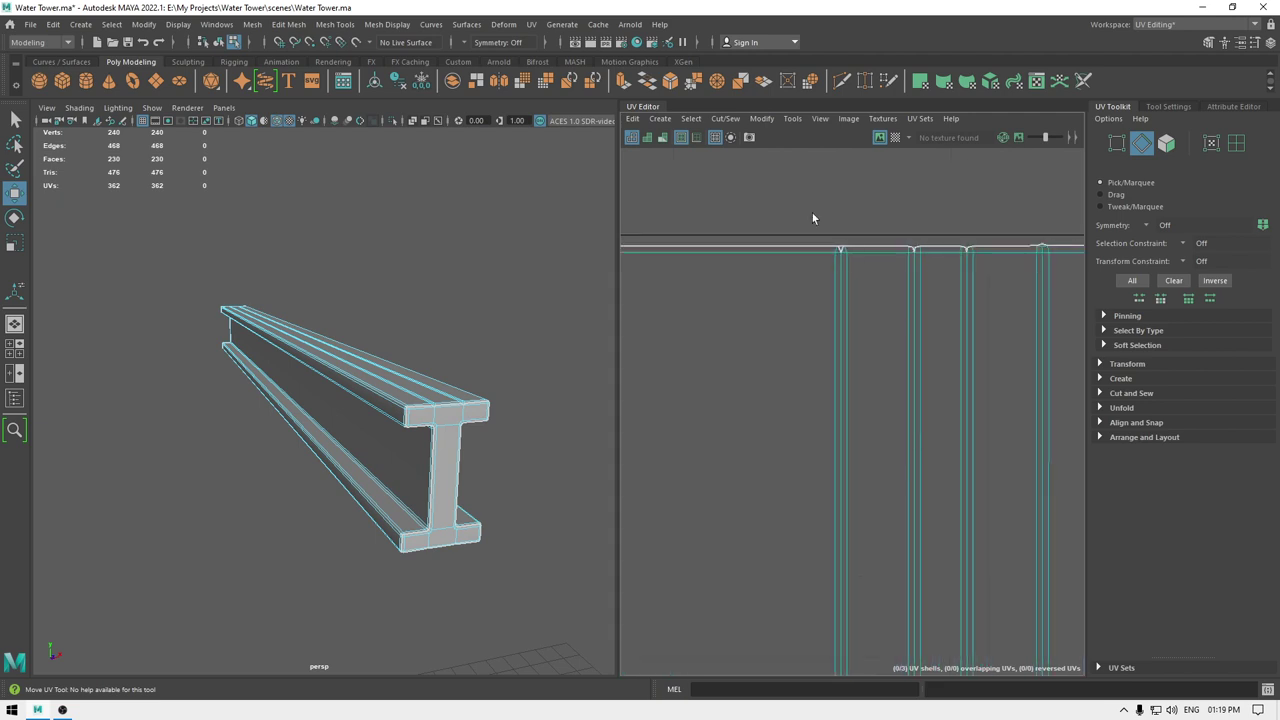
alt+right_drag(840, 345, 911, 466)
alt+middle_drag(829, 215, 776, 308)
alt+right_drag(776, 308, 878, 545)
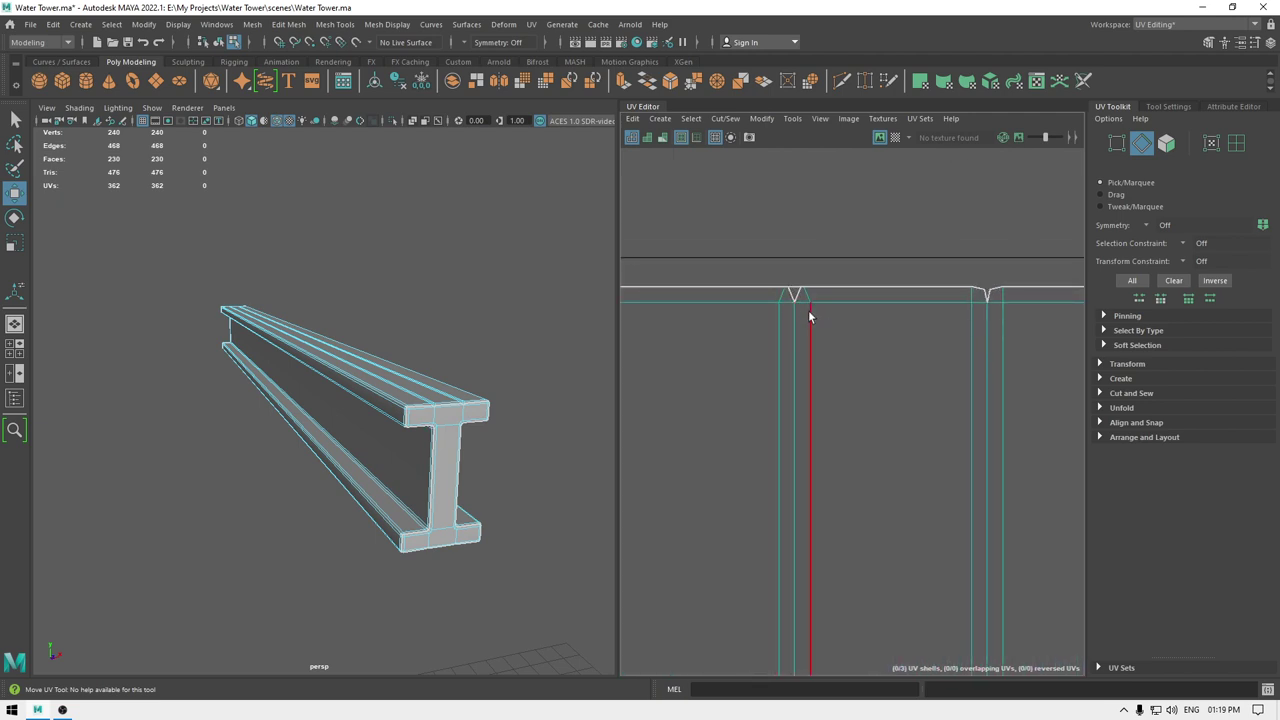
alt+right_drag(811, 318, 775, 213)
alt+right_drag(789, 277, 791, 160)
alt+middle_drag(838, 285, 848, 229)
alt+right_drag(848, 233, 817, 250)
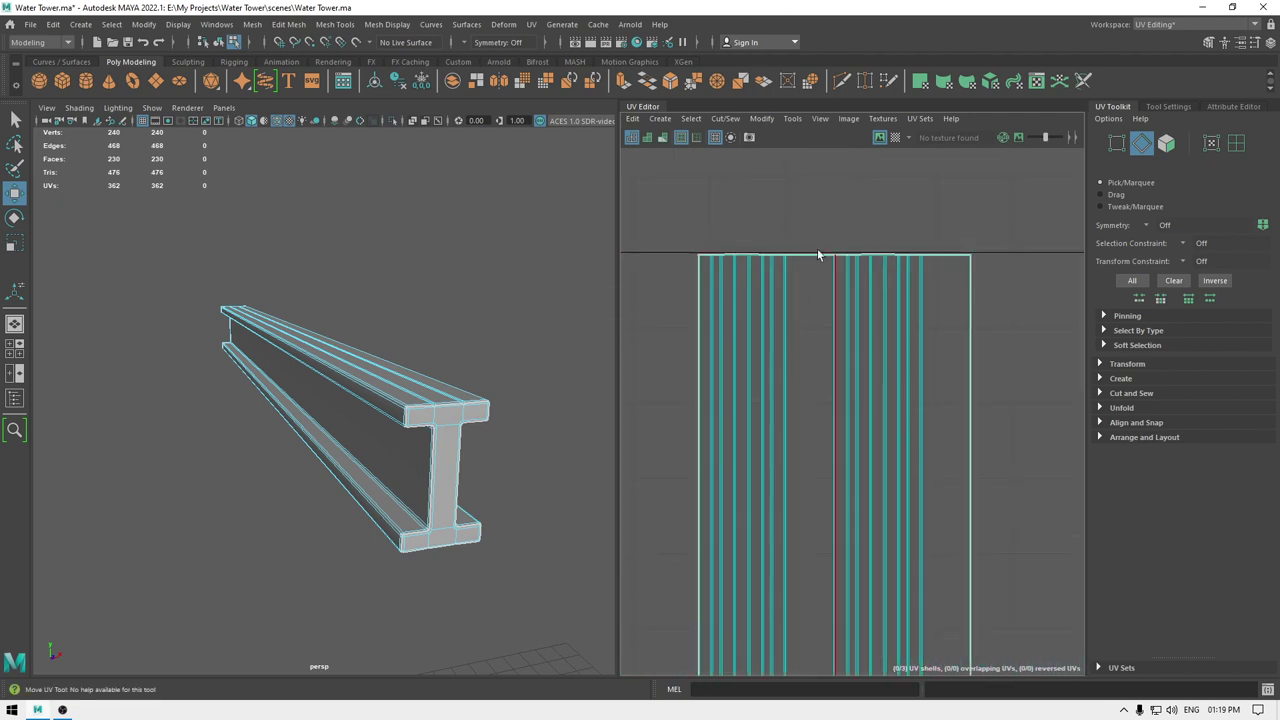
alt+right_drag(934, 270, 1054, 622)
alt+middle_drag(948, 342, 929, 409)
alt+right_drag(930, 410, 916, 363)
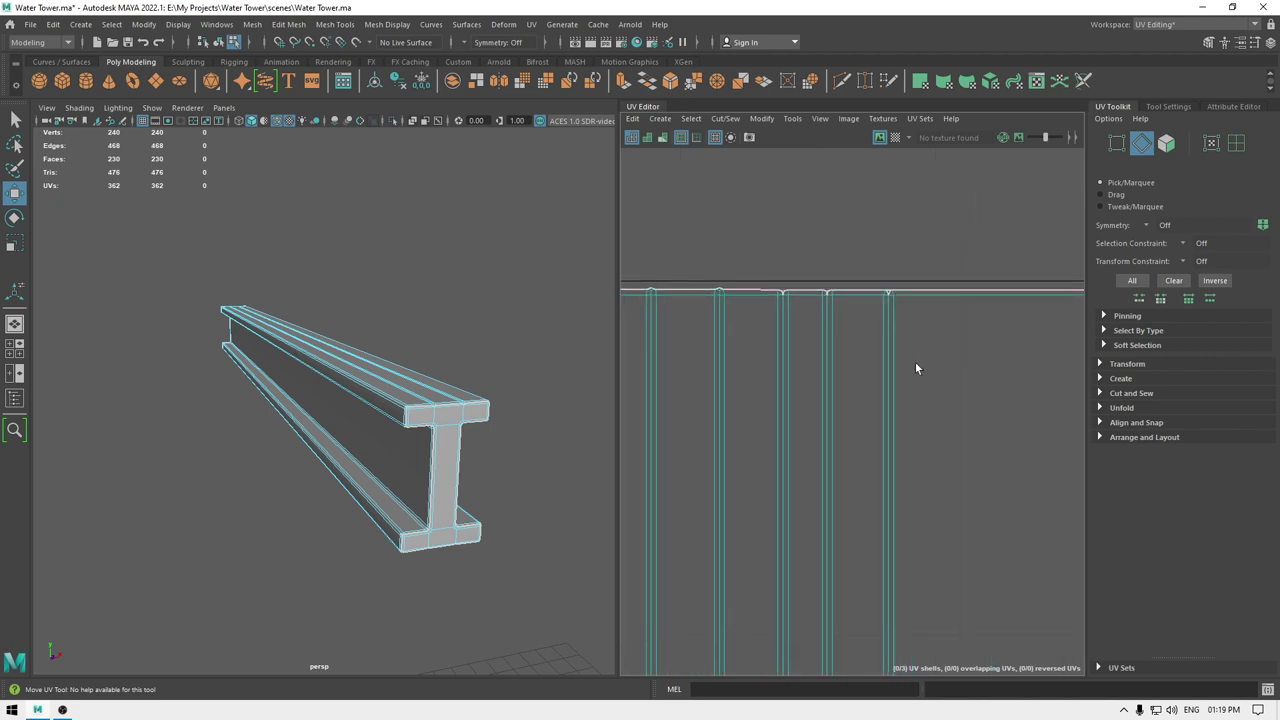
- Widen the UV editor and sew the small splits along the full upper end of the long shell
drag(618, 324, 149, 326)
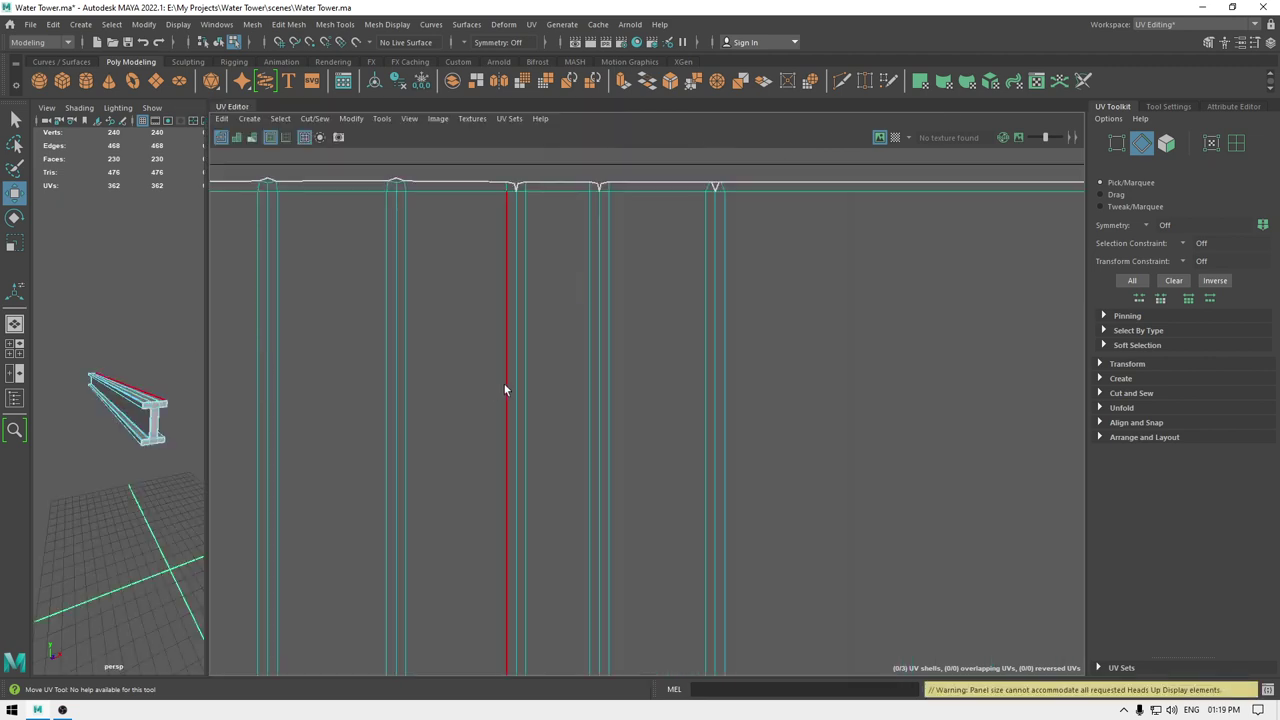
alt+right_drag(506, 384, 522, 322)
click(241, 271)
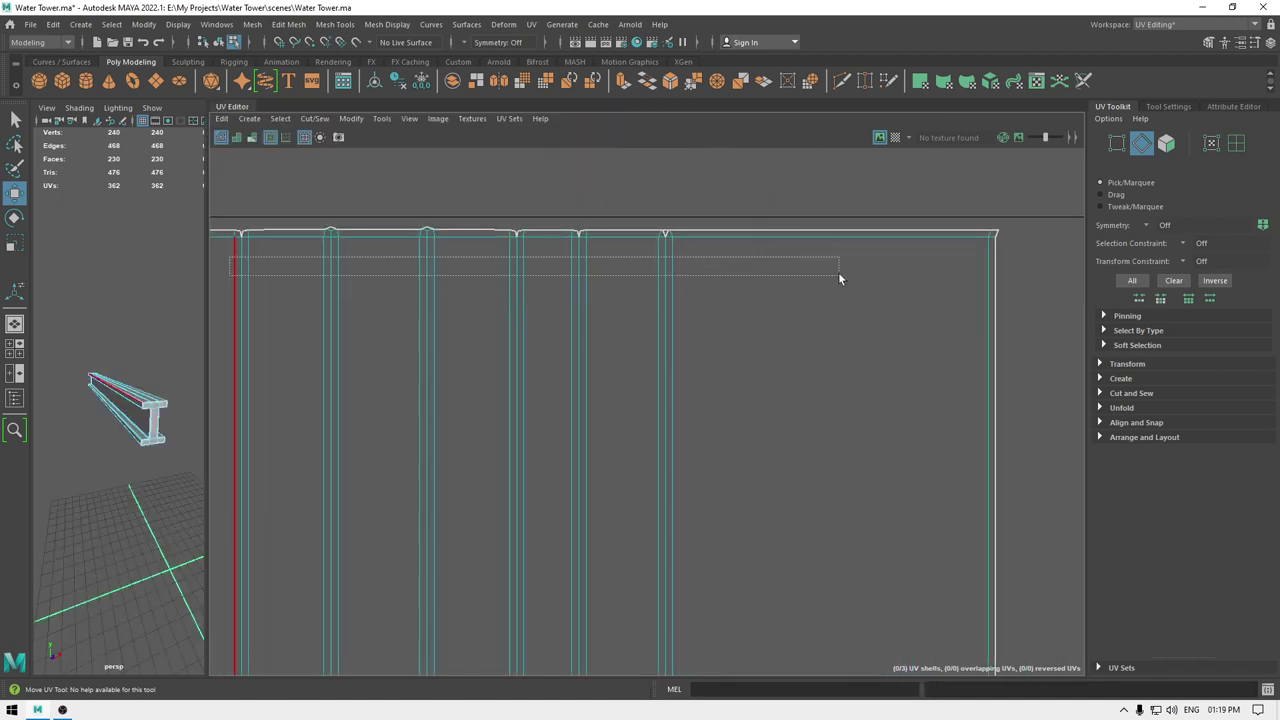
drag(820, 232, 820, 231)
shift+right_drag(792, 266, 783, 196)
alt+middle_drag(214, 281, 841, 282)
drag(841, 298, 145, 233)
shift+right_drag(489, 325, 490, 271)
alt+middle_drag(561, 366, 1008, 356)
drag(977, 348, 331, 237)
shift+right_drag(577, 302, 581, 222)
- Select the edges across the lower end of the long shell and sew its small splits
scroll(562, 412, down, 4)
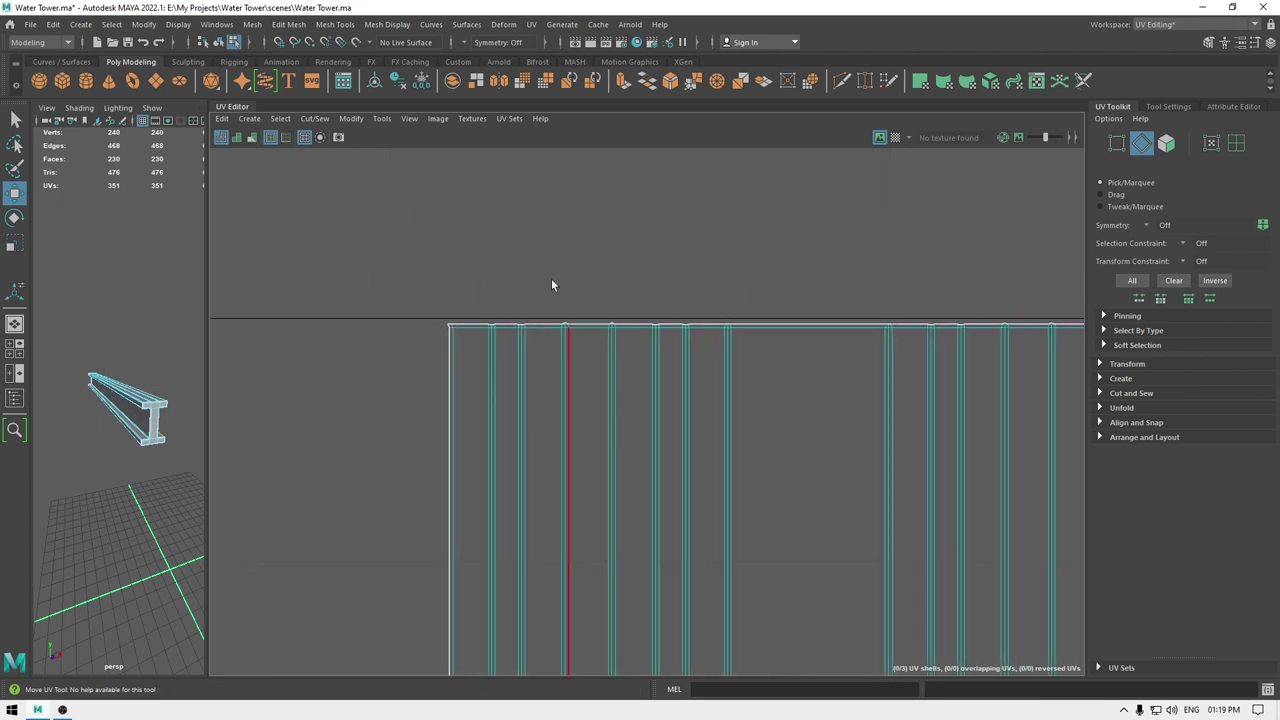
scroll(553, 283, up, 5)
alt+middle_drag(668, 440, 677, 457)
scroll(718, 540, down, 5)
alt+middle_drag(720, 506, 689, 7)
alt+middle_drag(728, 600, 586, 4)
scroll(594, 438, down, 7)
alt+middle_drag(688, 552, 641, 6)
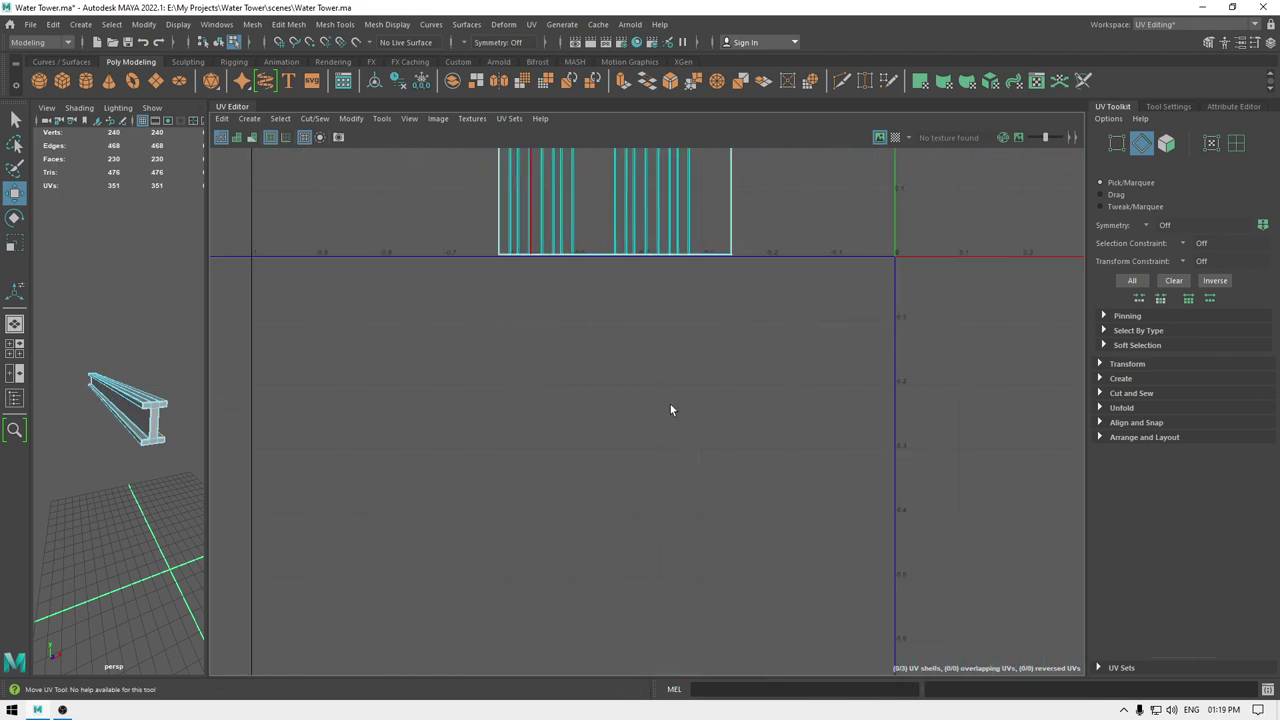
scroll(654, 362, up, 4)
scroll(732, 598, up, 2)
alt+middle_drag(654, 362, 703, 593)
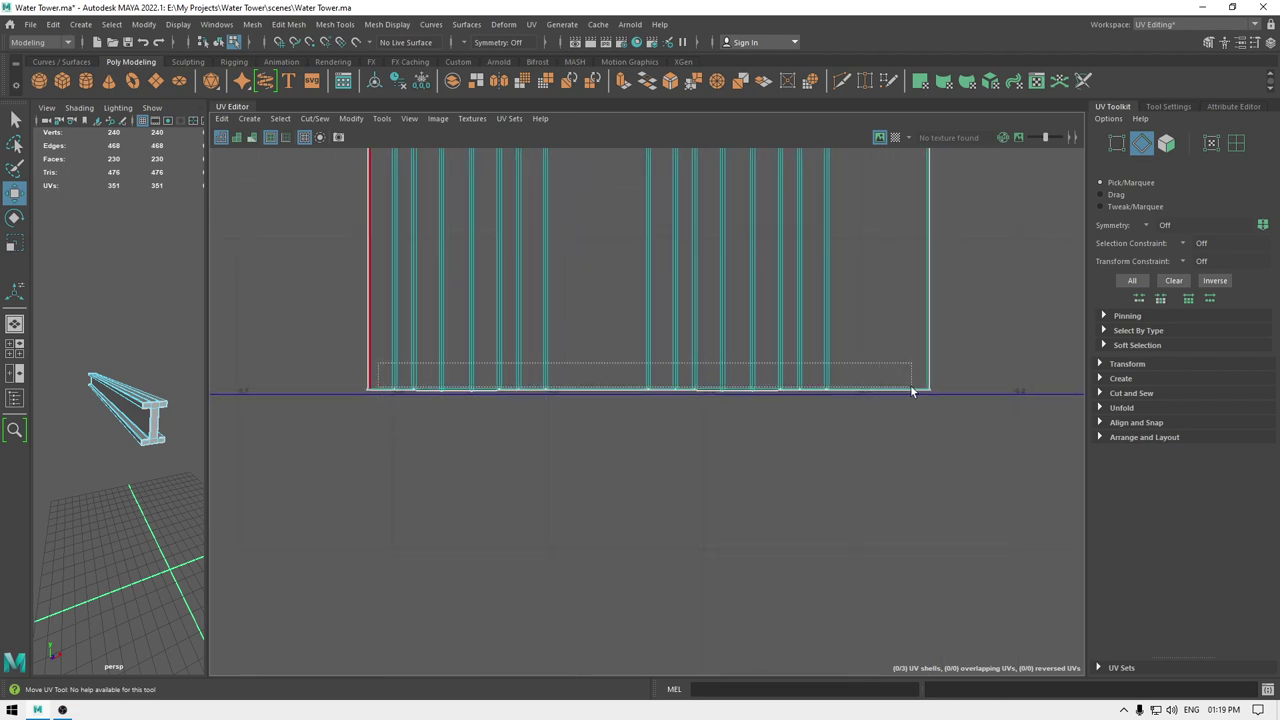
drag(912, 390, 915, 392)
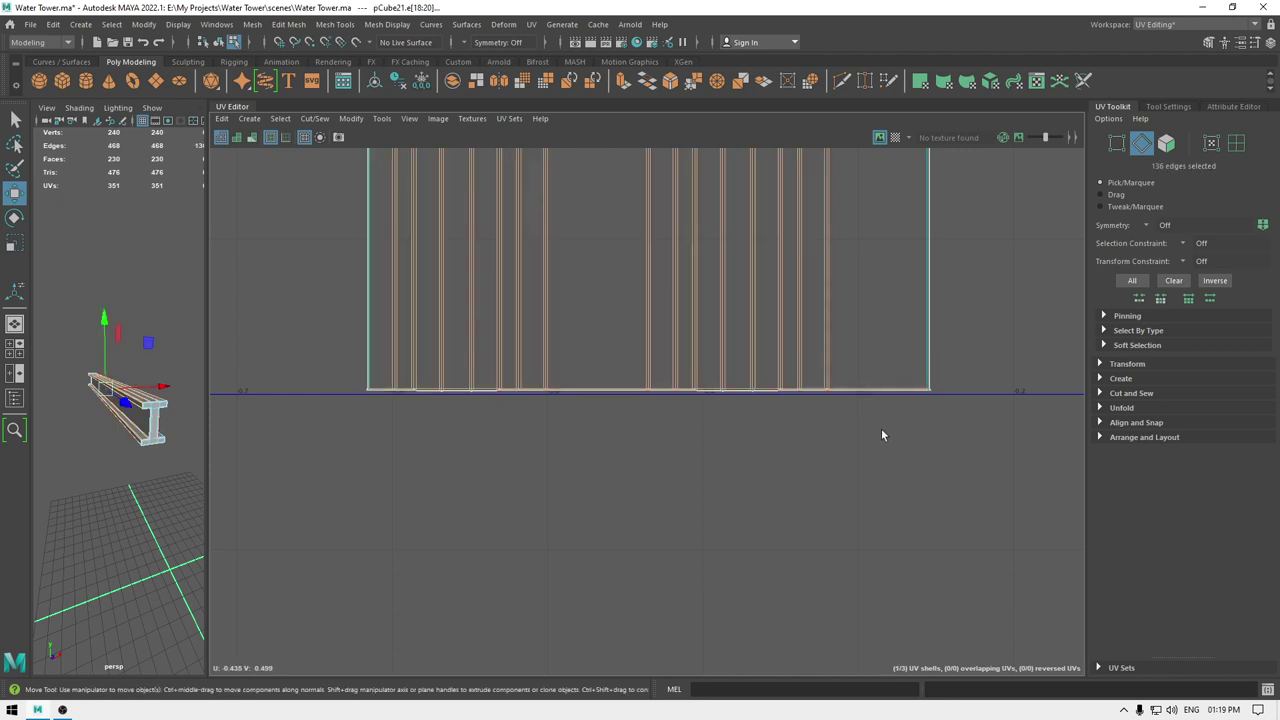
scroll(778, 388, up, 7)
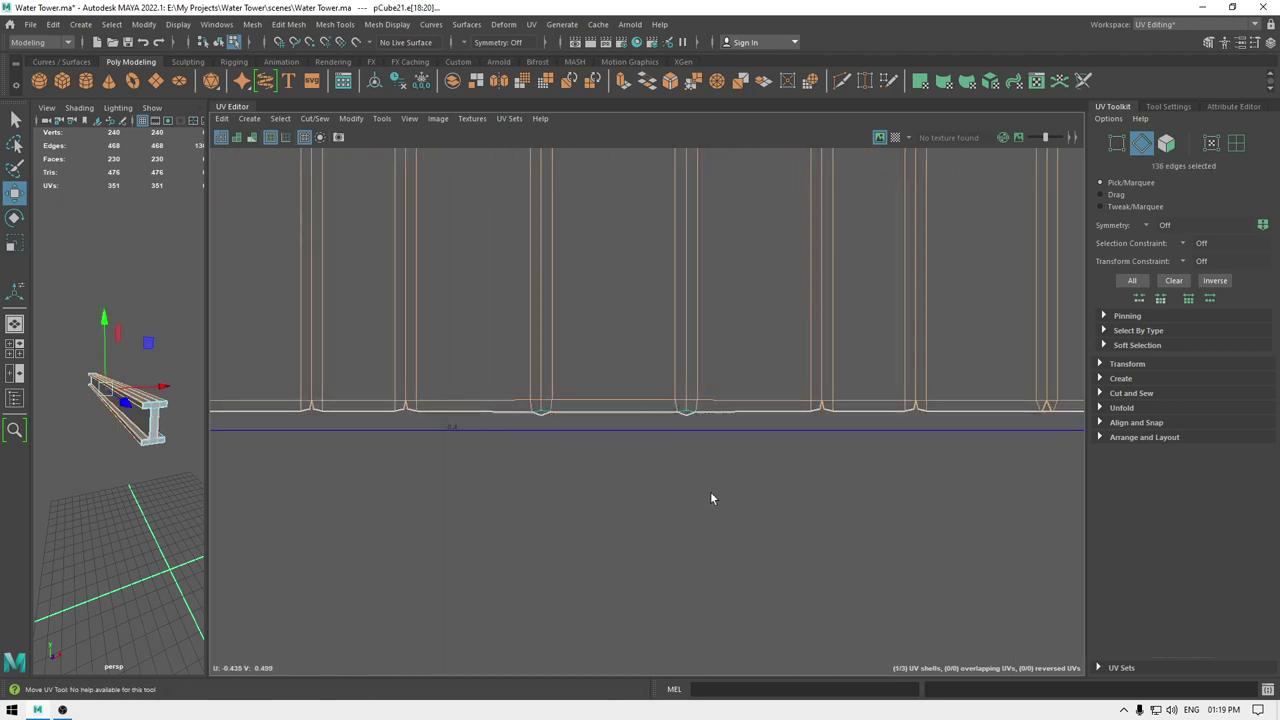
alt+middle_drag(524, 470, 380, 434)
shift+right_drag(829, 455, 827, 210)
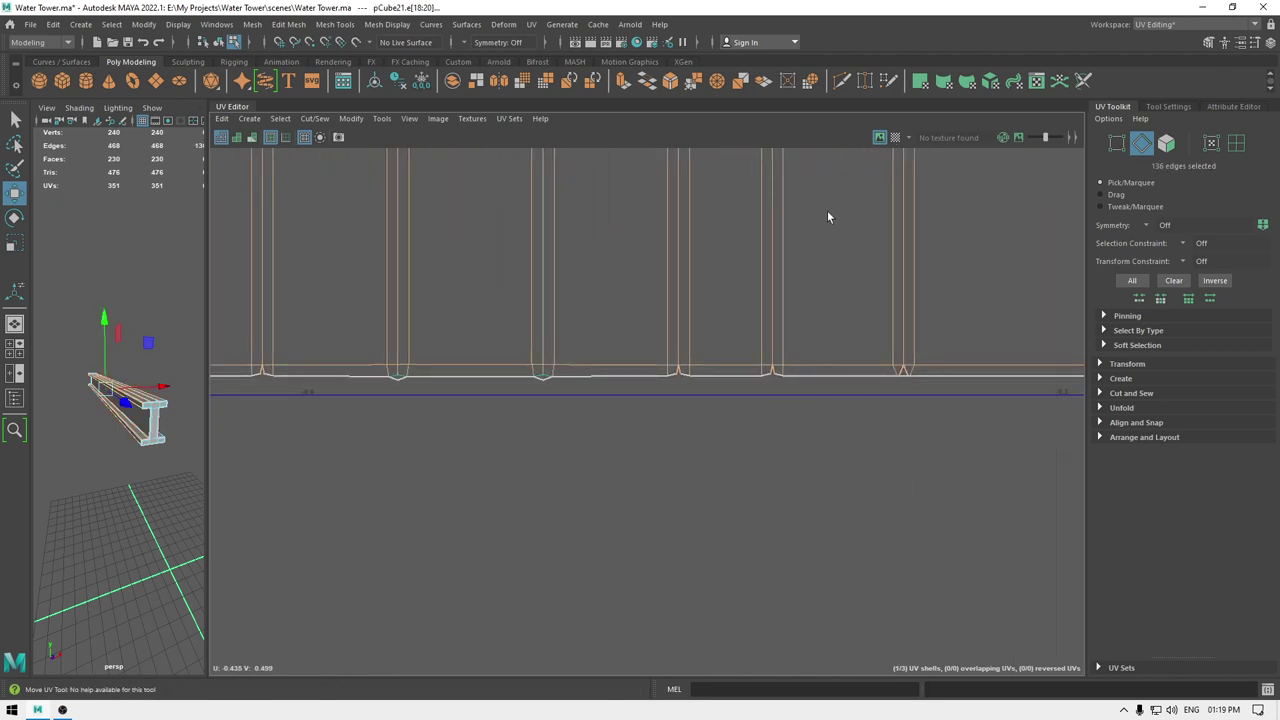
- Check the sewn lower end and overall shape of the long I-beam shell
alt+middle_drag(797, 160, 820, 258)
scroll(820, 258, down, 3)
alt+right_drag(820, 258, 765, 190)
alt+middle_drag(792, 379, 1143, 388)
alt+right_drag(757, 486, 650, 335)
alt+middle_drag(650, 335, 965, 354)
alt+right_drag(690, 500, 664, 716)
alt+right_drag(606, 523, 600, 330)
alt+middle_drag(674, 392, 650, 540)
alt+right_drag(691, 482, 668, 340)
- Select the long I-beam shell and unfold it
right_click(644, 181)
right_drag(644, 181, 594, 163)
alt+right_drag(731, 357, 705, 227)
alt+middle_drag(705, 227, 692, 298)
click(692, 297)
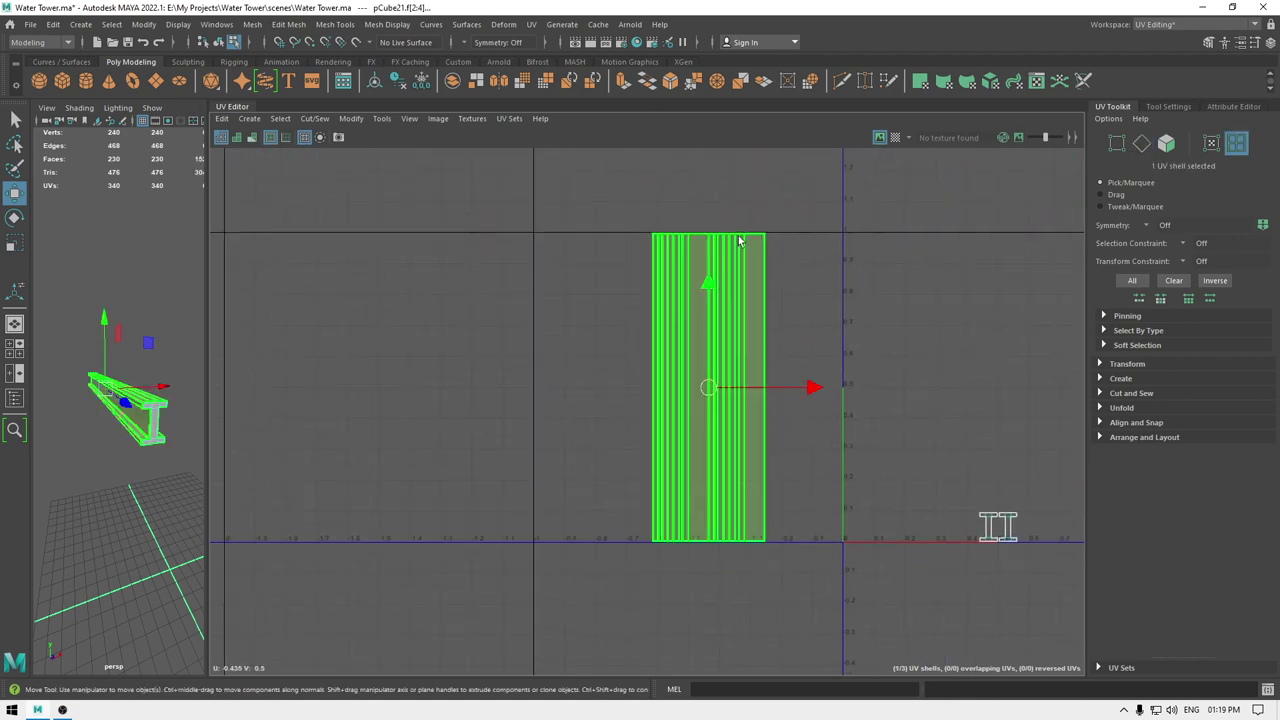
key(ctrl+u)
click(777, 206)
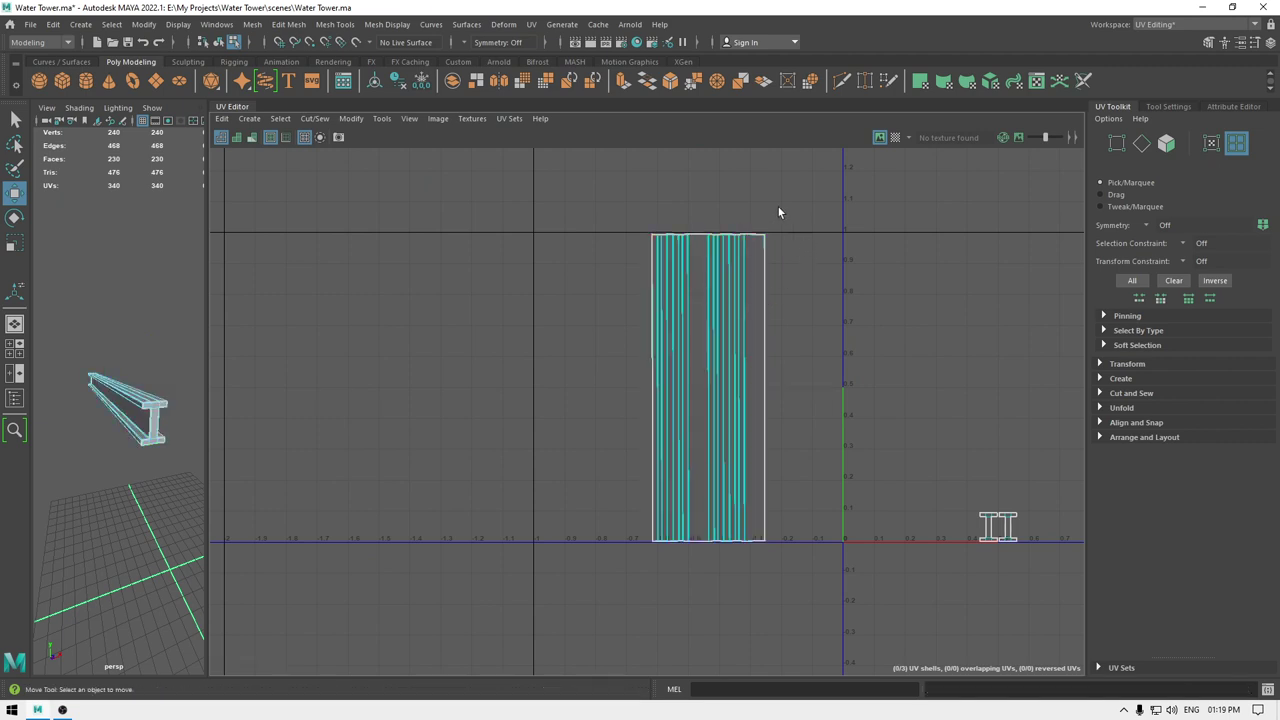
- Select all the I-beam's UV shells, lay them out in the UV tile and return to object mode
alt+right_drag(775, 206, 836, 640)
alt+middle_drag(836, 640, 812, 553)
alt+right_drag(695, 297, 657, 469)
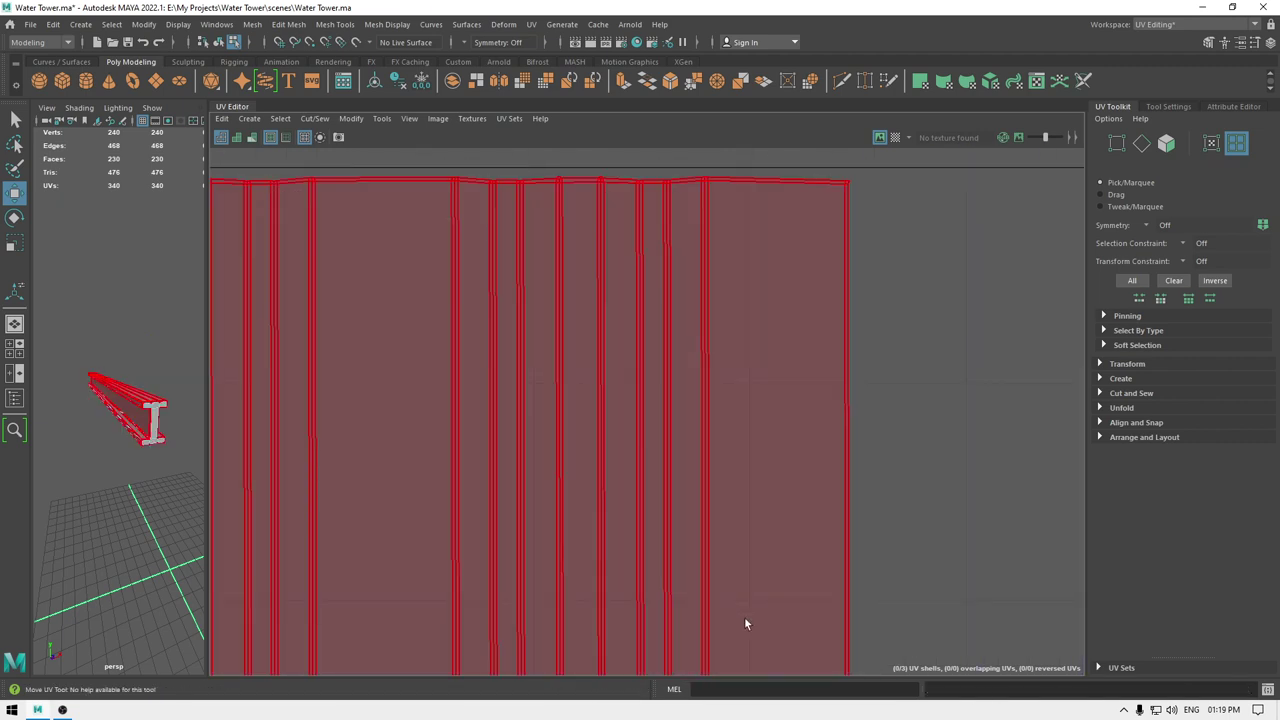
alt+right_drag(745, 617, 688, 103)
alt+right_drag(765, 640, 752, 450)
alt+middle_drag(752, 450, 746, 205)
right_drag(880, 354, 816, 333)
drag(640, 200, 1030, 540)
shift+right_drag(1007, 326, 755, 393)
right_drag(161, 267, 198, 250)
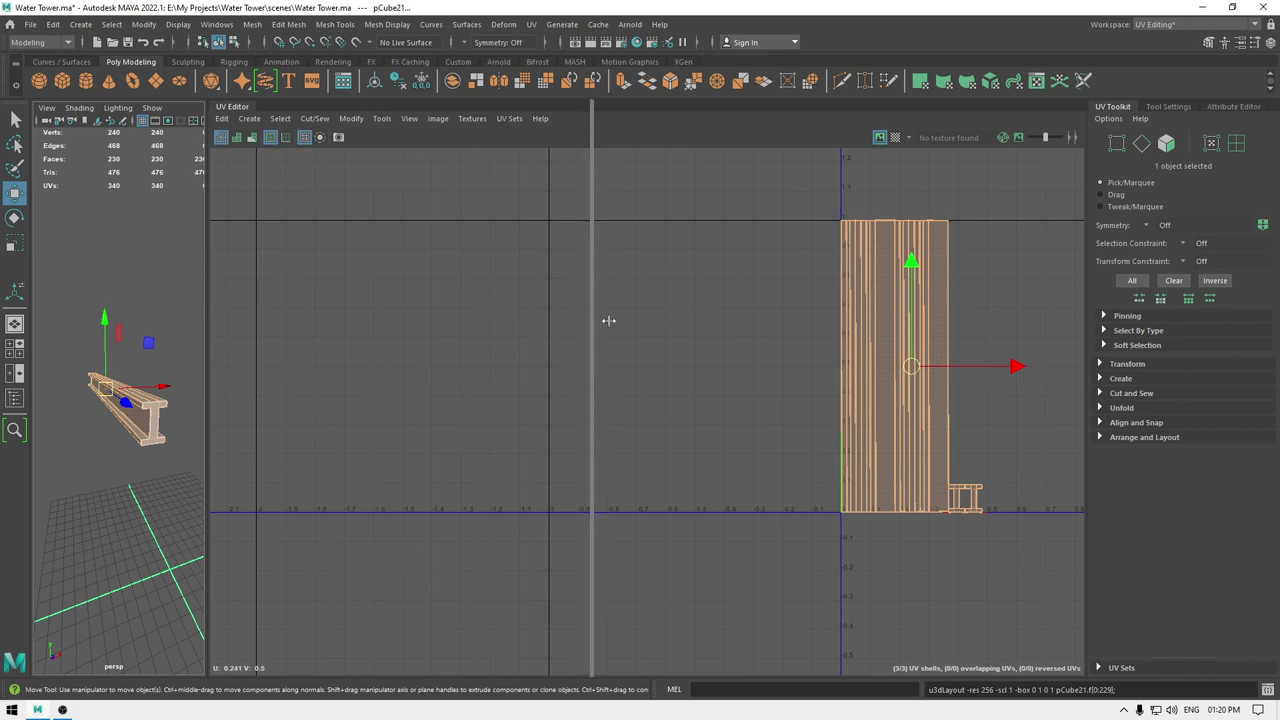
- Enlarge the perspective viewport and bring the rest of the water tower back into view
drag(609, 321, 557, 321)
scroll(376, 300, down, 3)
alt+drag(377, 283, 363, 284)
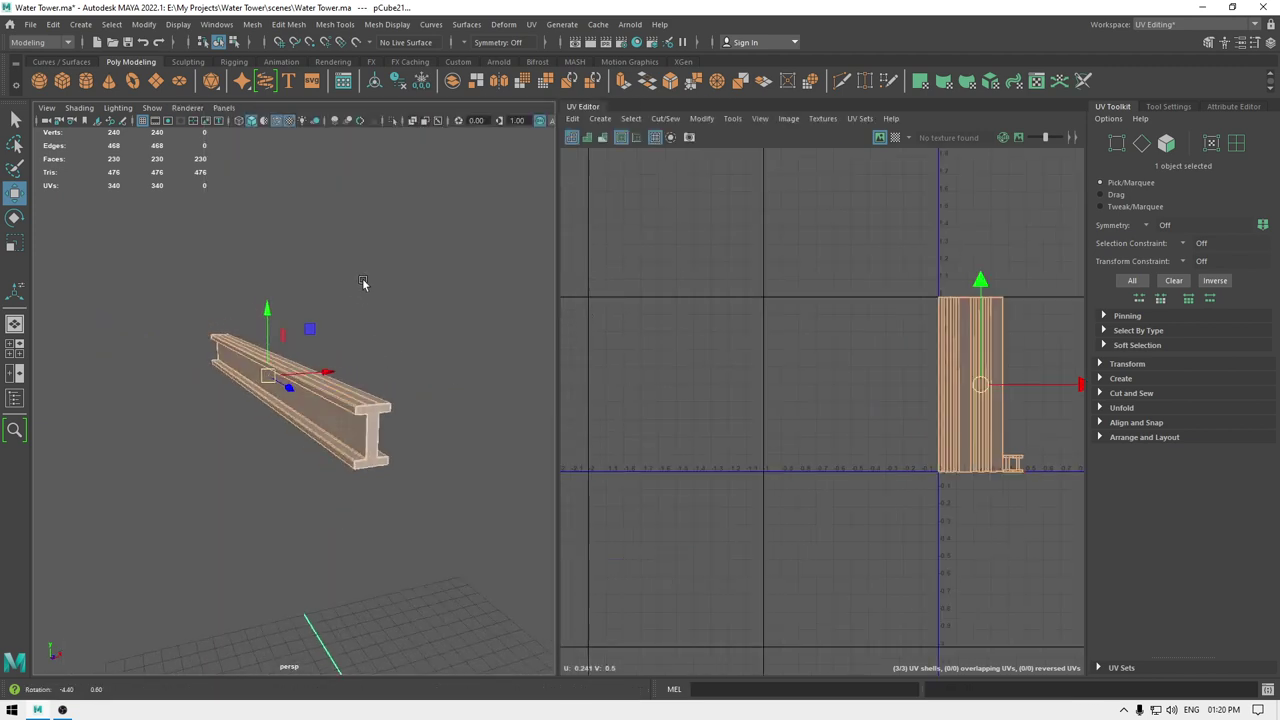
key(ctrl+1)
alt+drag(369, 377, 216, 223)
scroll(216, 223, down, 3)
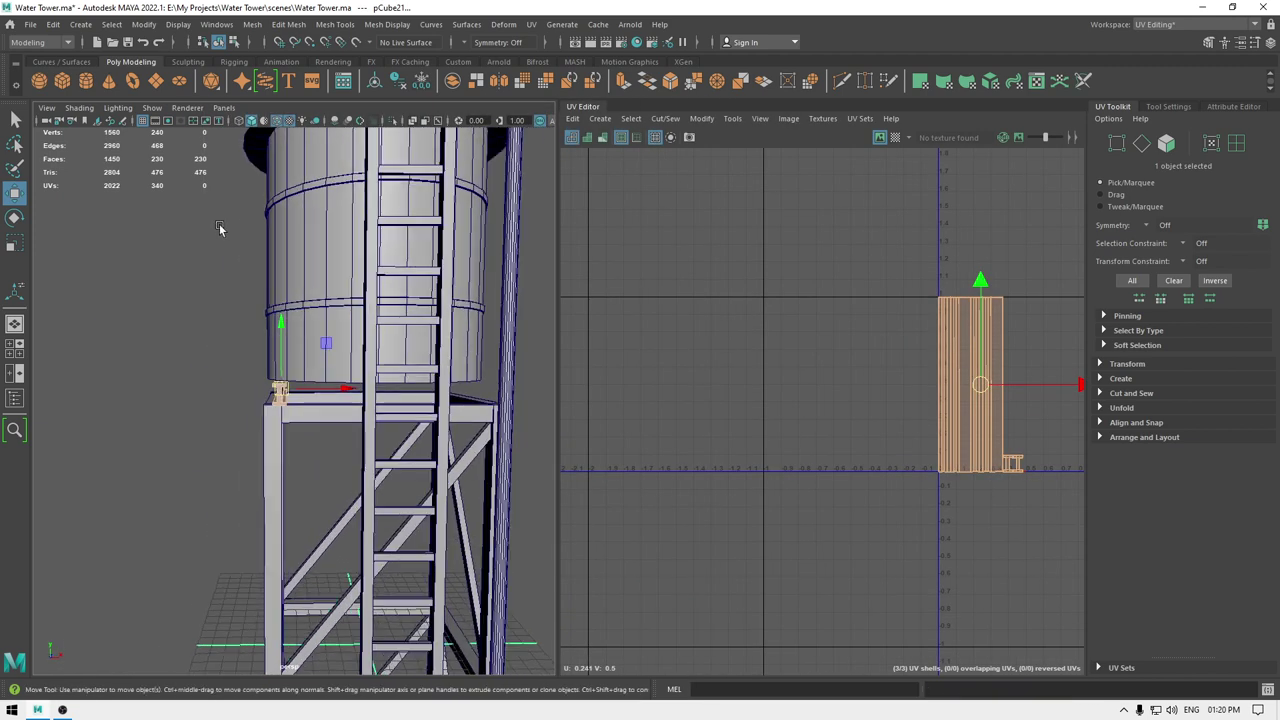
alt+middle_drag(216, 223, 182, 146)
- Switch the viewport to the front view and select the unwrapped I-beam beneath the tank
click(114, 300)
click(233, 319)
key(space)
drag(231, 336, 236, 370)
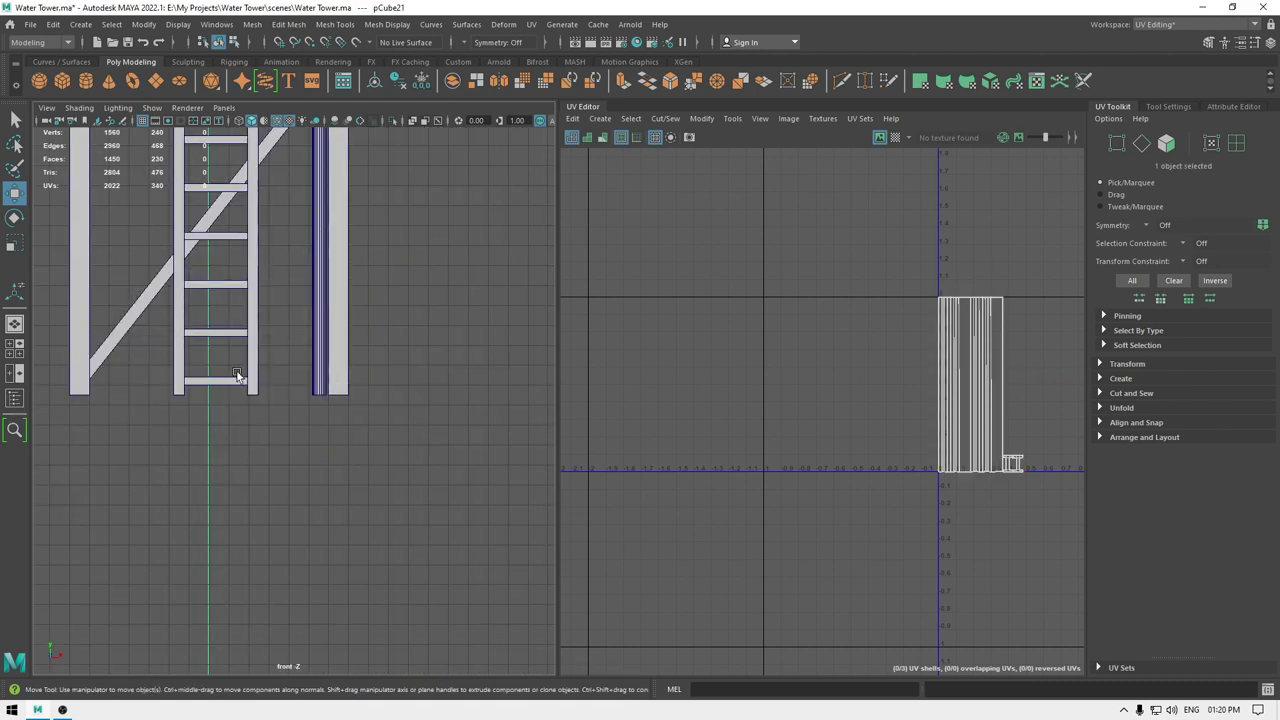
scroll(275, 394, down, 4)
alt+middle_drag(254, 150, 254, 440)
scroll(254, 440, up, 10)
scroll(262, 352, down, 8)
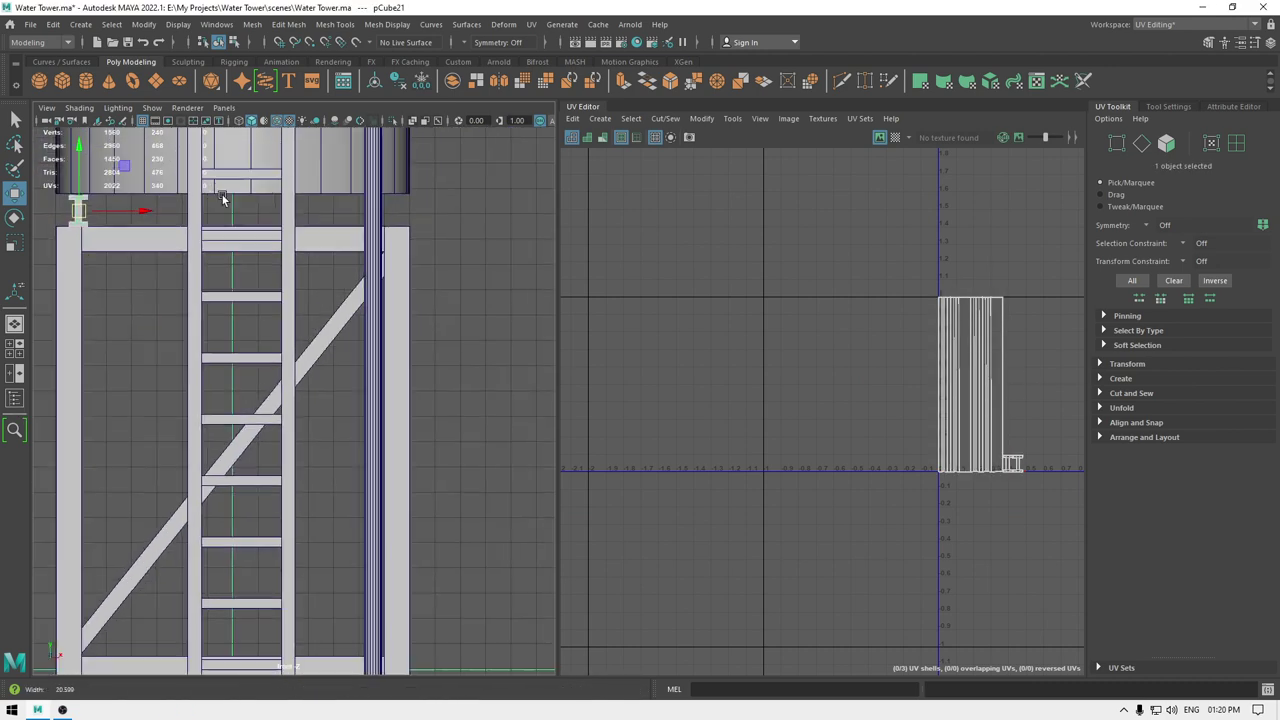
alt+middle_drag(208, 222, 346, 340)
- Duplicate the unwrapped I-beam and move the copy along X, beside the original on the platform
scroll(374, 402, up, 2)
alt+middle_drag(212, 284, 184, 292)
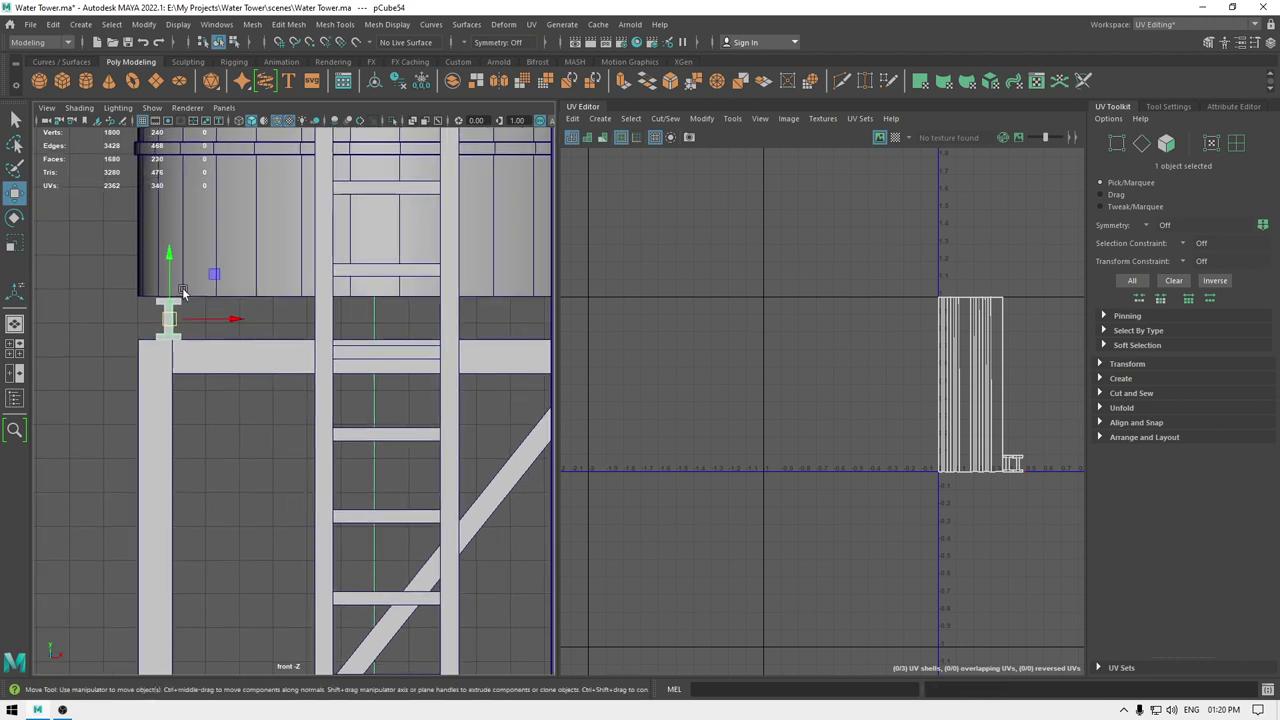
scroll(207, 380, up, 5)
shift+drag(145, 265, 211, 273)
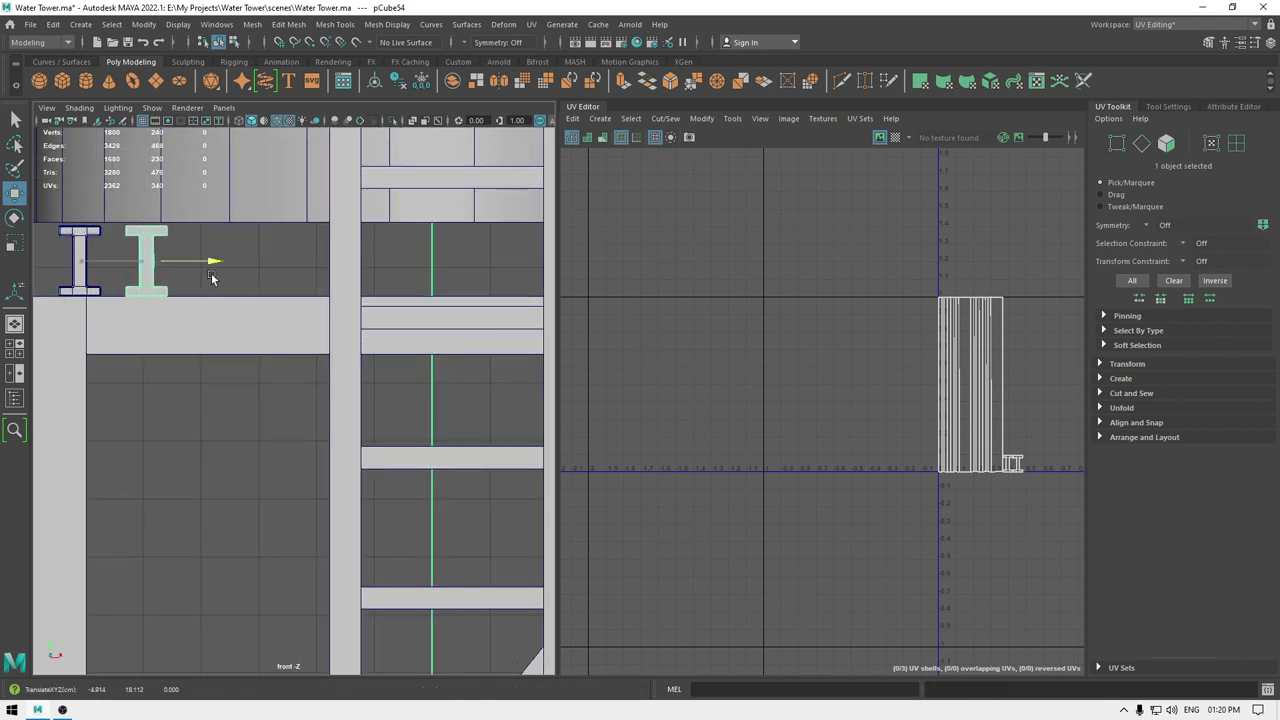
- Repeat the spaced duplicate to complete the I-beam row beneath the tank and shift the whole row along X
scroll(238, 279, down, 5)
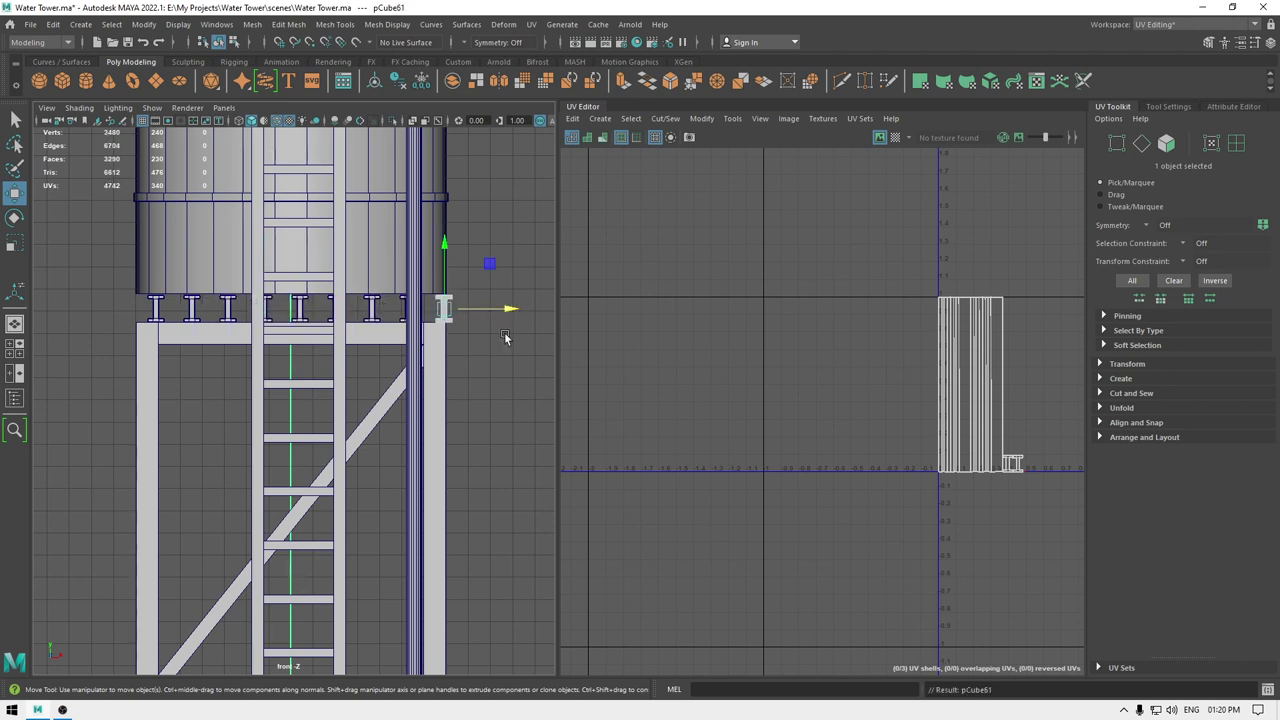
drag(121, 305, 121, 310)
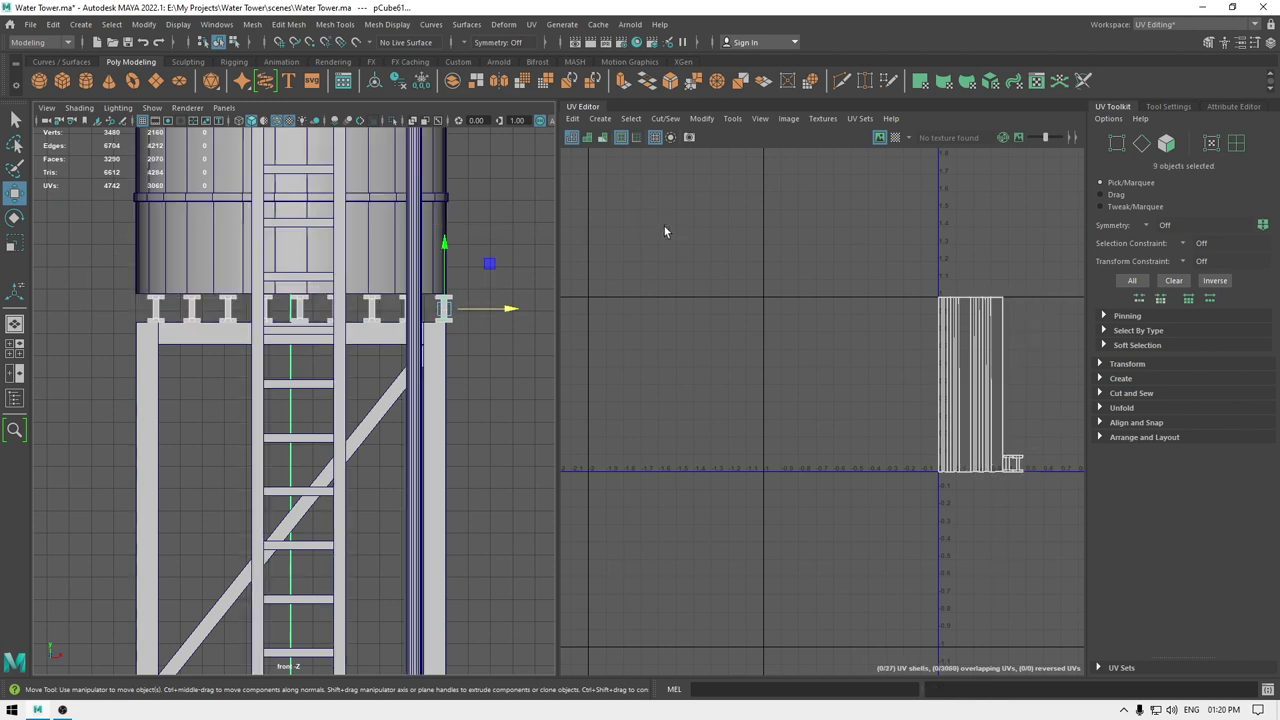
drag(497, 308, 512, 314)
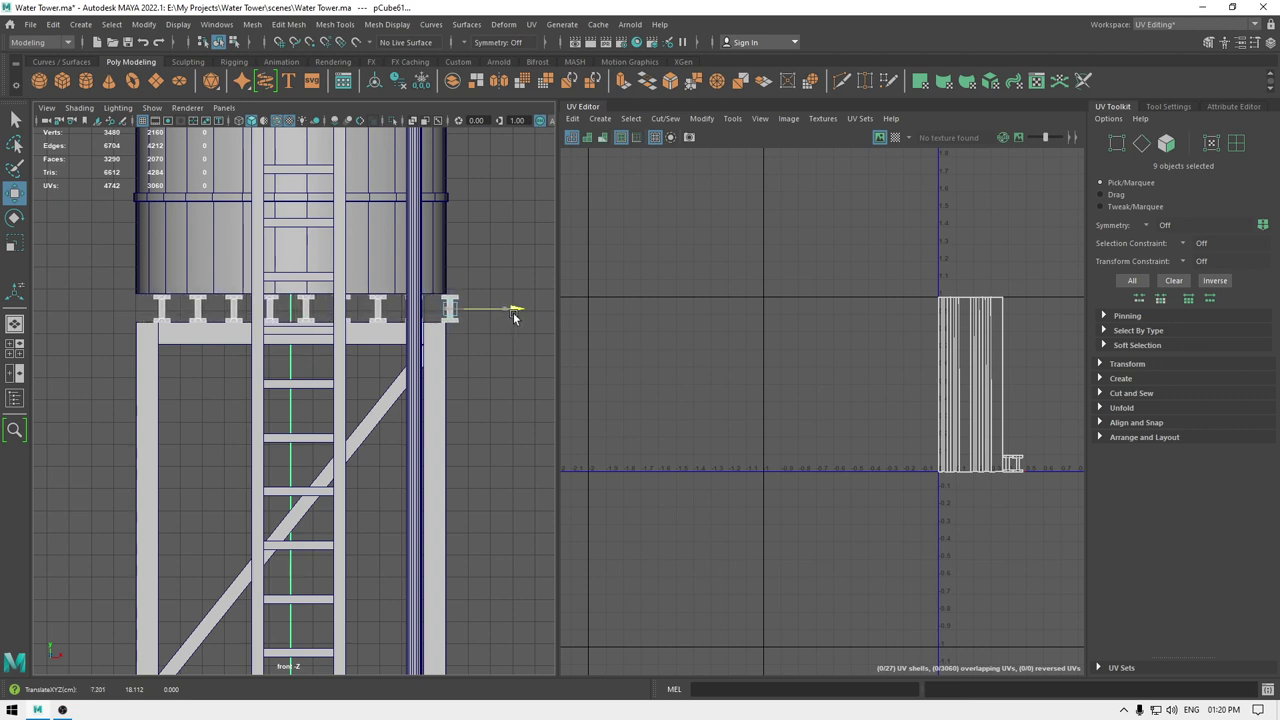
- Delete the surplus I-beam at the end of the row, beyond the edge of the tank
click(480, 320)
click(449, 308)
key(Delete)
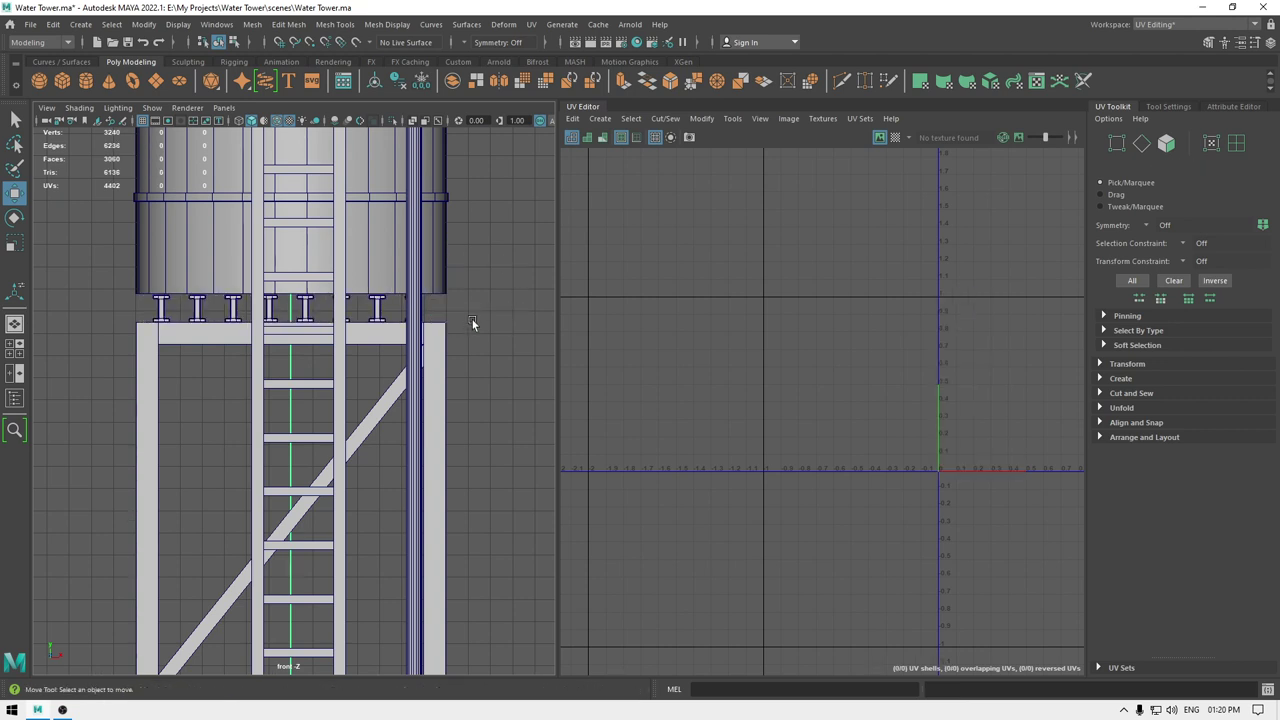
- Examine the I-beam row beneath the tank in the perspective and front views
key(space)
drag(474, 320, 475, 276)
key(space)
alt+drag(424, 325, 446, 386)
scroll(331, 461, up, 3)
scroll(331, 461, up, 10)
alt+middle_drag(311, 428, 543, 584)
alt+middle_drag(250, 294, 401, 602)
scroll(269, 355, down, 4)
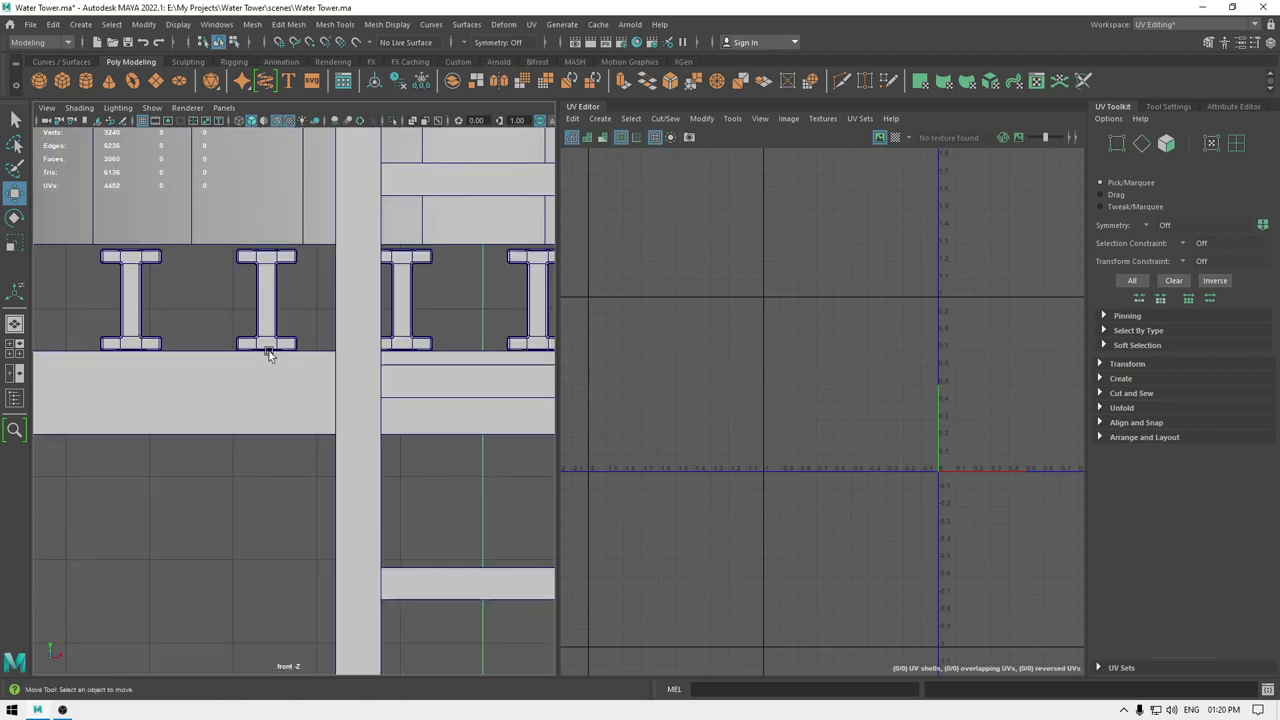
alt+middle_drag(248, 255, 261, 306)
scroll(236, 295, down, 5)
click(260, 306)
scroll(258, 306, down, 6)
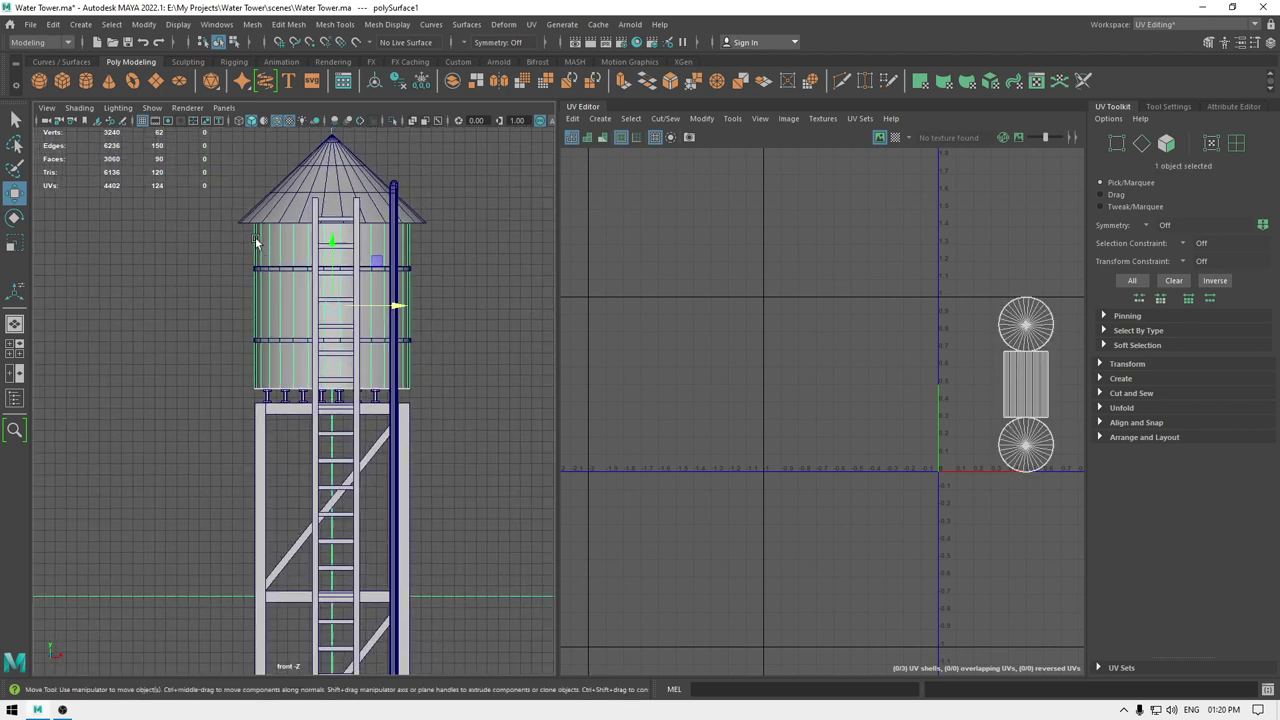
- Select the mesh containing the roof, bands and pipe together with the tank in the front view
drag(501, 394, 494, 394)
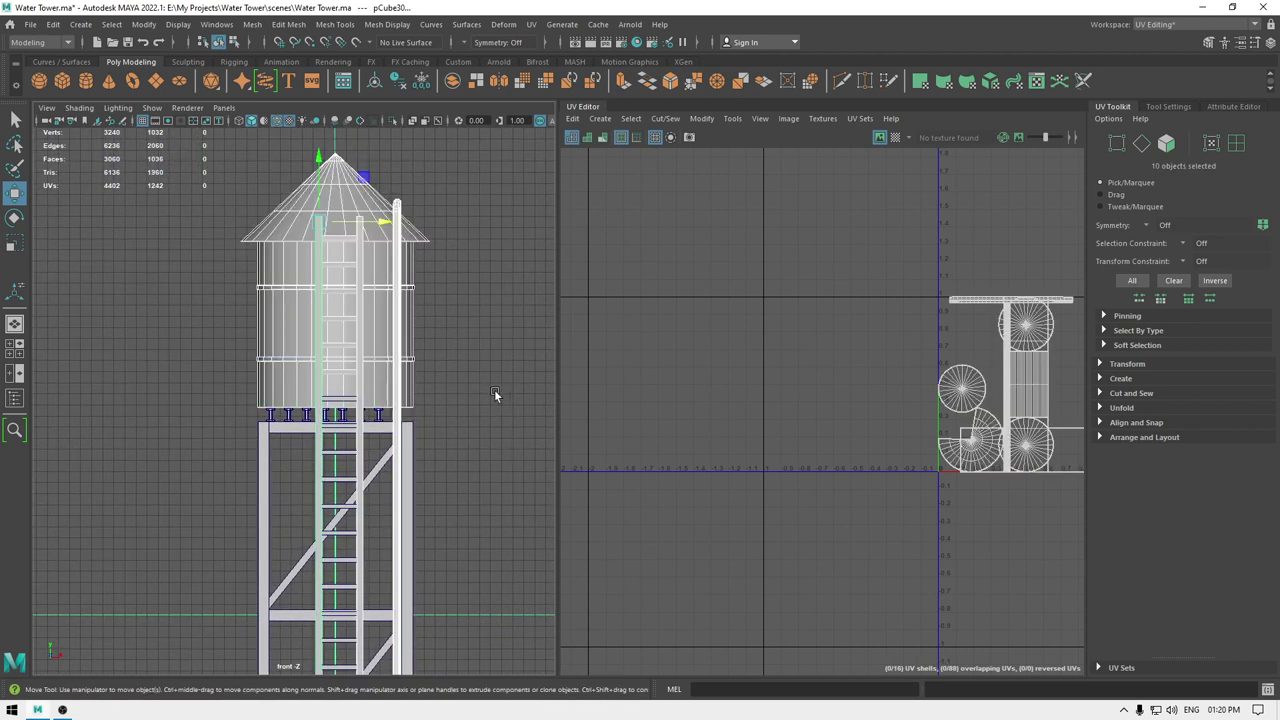
ctrl+click(396, 389)
scroll(382, 432, down, 1)
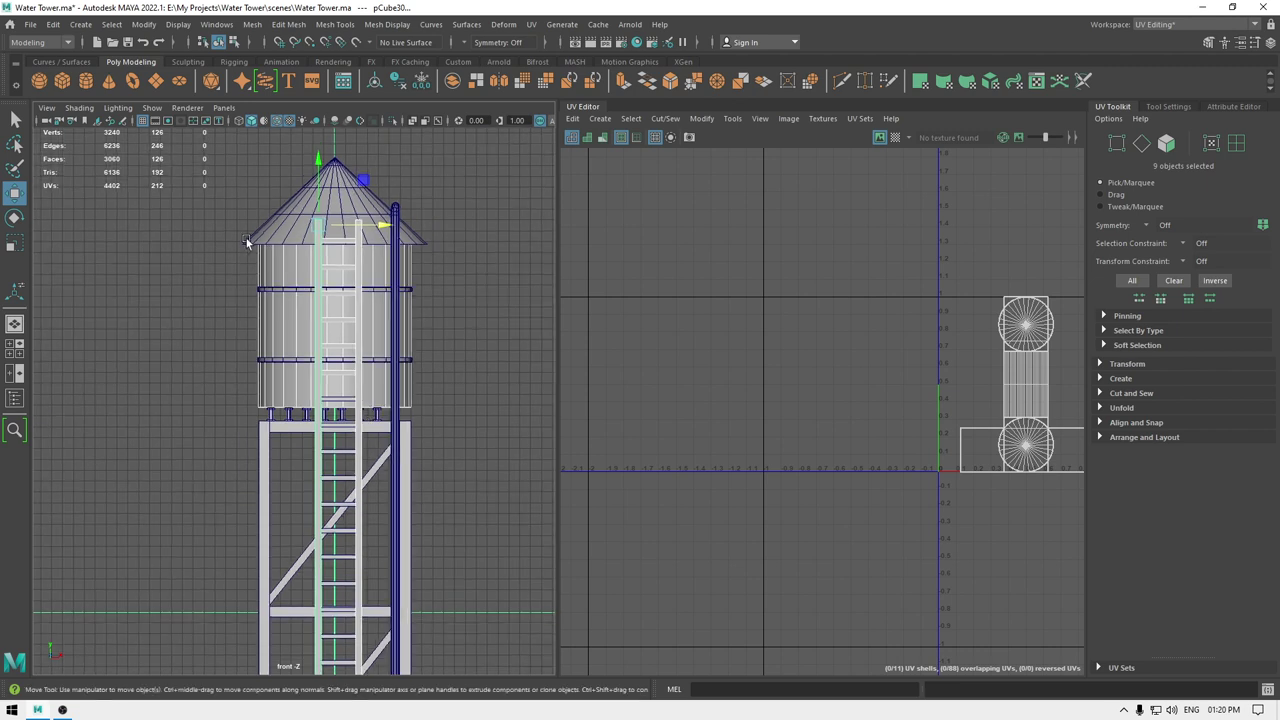
drag(277, 394, 278, 394)
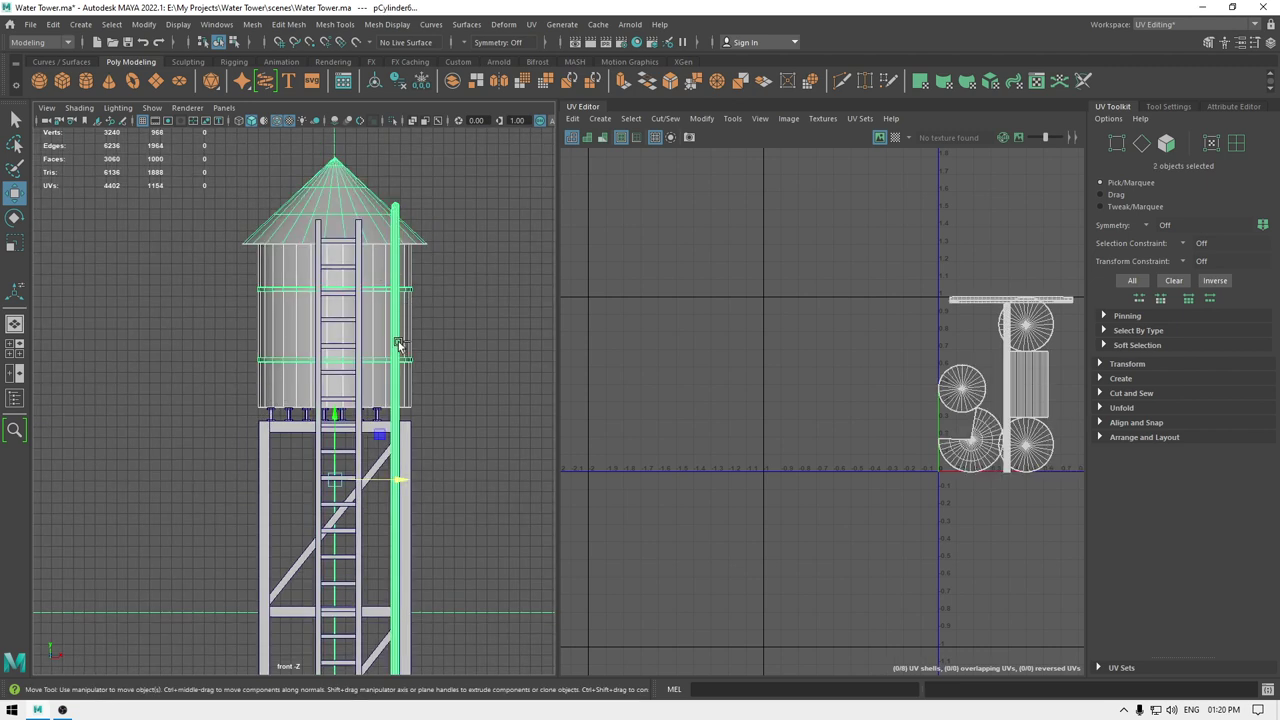
click(398, 366)
drag(261, 334, 278, 396)
- Examine how the I-beams sit between the tank and the platform
alt+right_drag(330, 376, 312, 75)
alt+middle_drag(371, 286, 366, 194)
alt+right_drag(366, 194, 458, 508)
click(398, 334)
alt+right_drag(356, 297, 390, 456)
alt+middle_drag(342, 360, 381, 576)
alt+right_drag(345, 345, 395, 590)
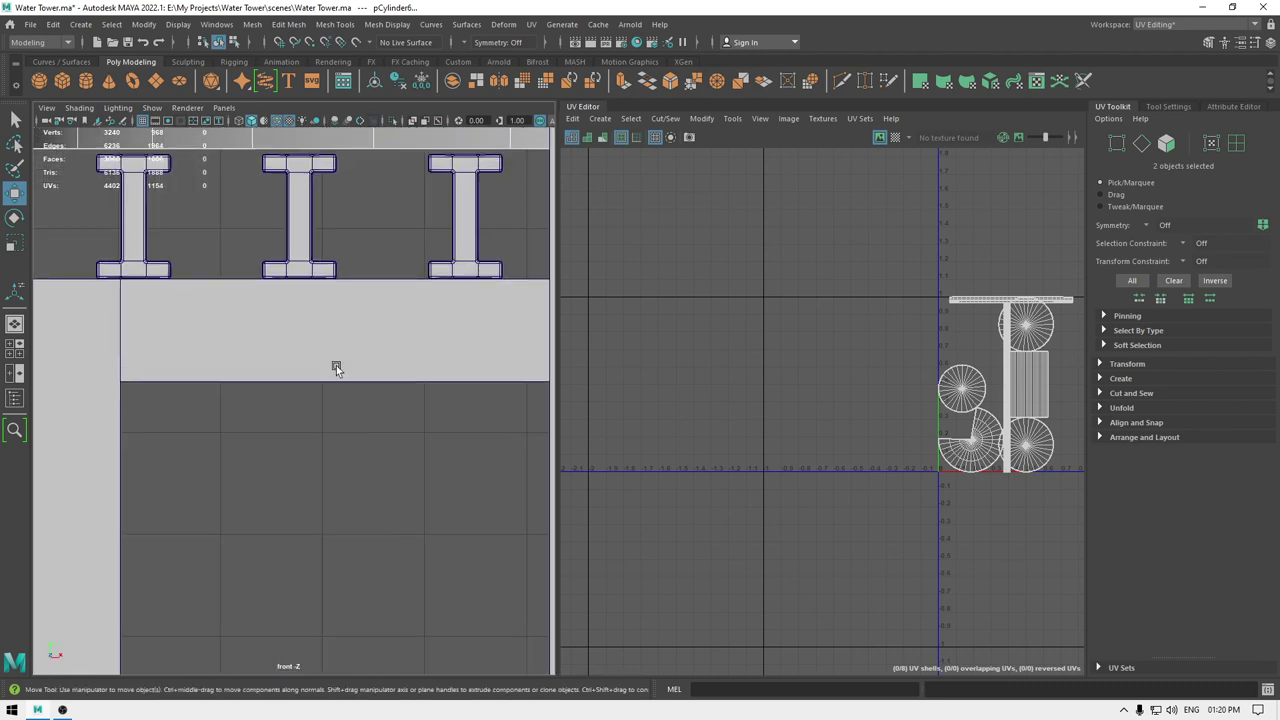
alt+middle_drag(337, 367, 377, 527)
alt+right_drag(331, 357, 353, 443)
middle_drag(360, 346, 357, 352)
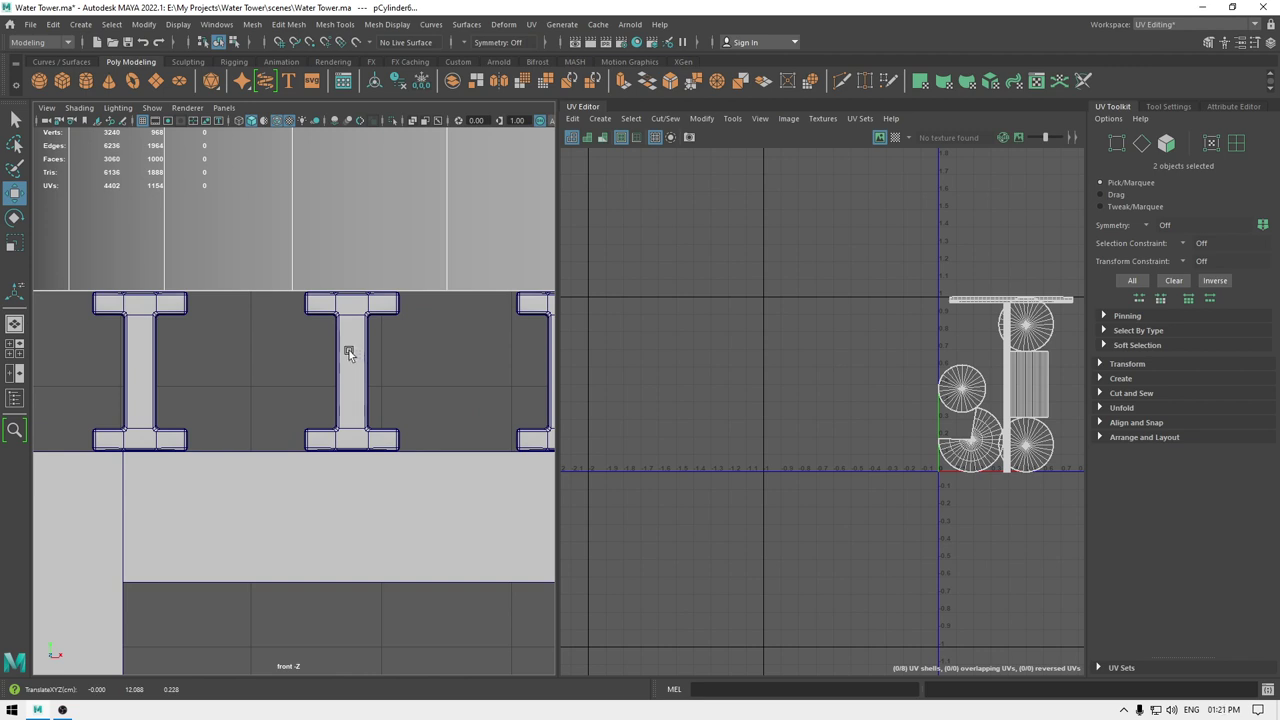
- Snap the bottom ring of vertices on the pipe vertically to the level of the tower leg's base
alt+right_drag(370, 428, 352, 325)
alt+middle_drag(405, 415, 364, 53)
alt+right_drag(428, 357, 450, 567)
scroll(450, 565, up, 6)
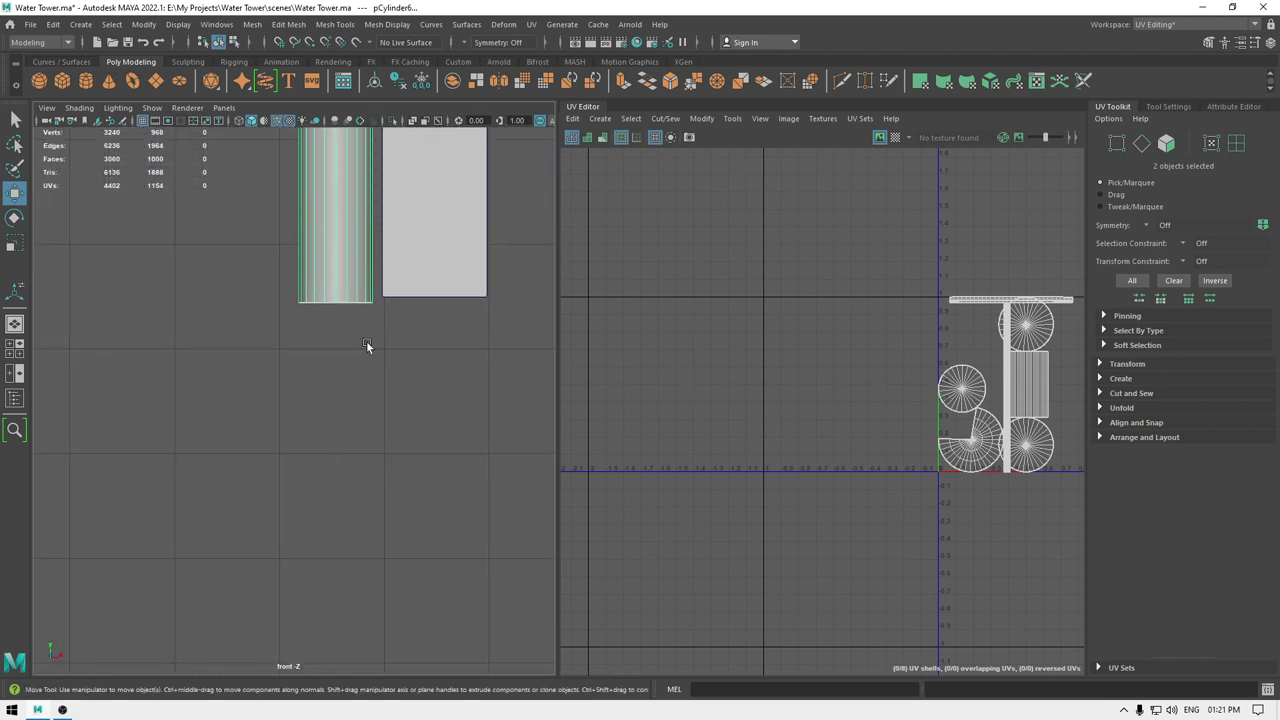
right_drag(279, 329, 195, 328)
drag(237, 235, 446, 408)
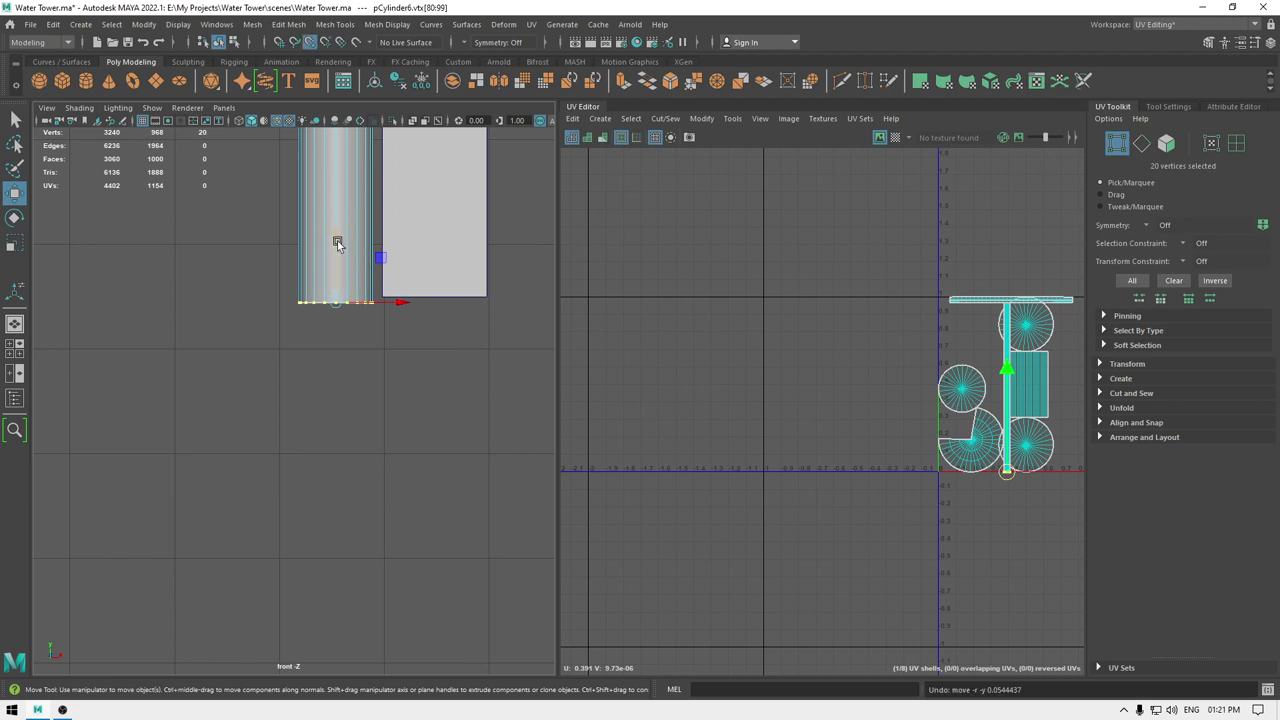
drag(337, 242, 409, 400)
- Return to object mode in the perspective view, clear the selection and save the scene
key(space)
key(space)
scroll(409, 400, down, 6)
right_drag(365, 292, 440, 260)
click(440, 260)
alt+drag(430, 338, 381, 322)
key(ctrl+s)
- Select all the I-beams with the tank and roof-and-pipe mesh in the front view, excluding the ladder rails
scroll(381, 330, up, 6)
alt+drag(392, 425, 315, 440)
click(286, 364)
key(space)
scroll(337, 212, down, 6)
scroll(424, 630, down, 3)
alt+middle_drag(397, 472, 411, 610)
scroll(400, 550, up, 5)
alt+middle_drag(386, 400, 412, 529)
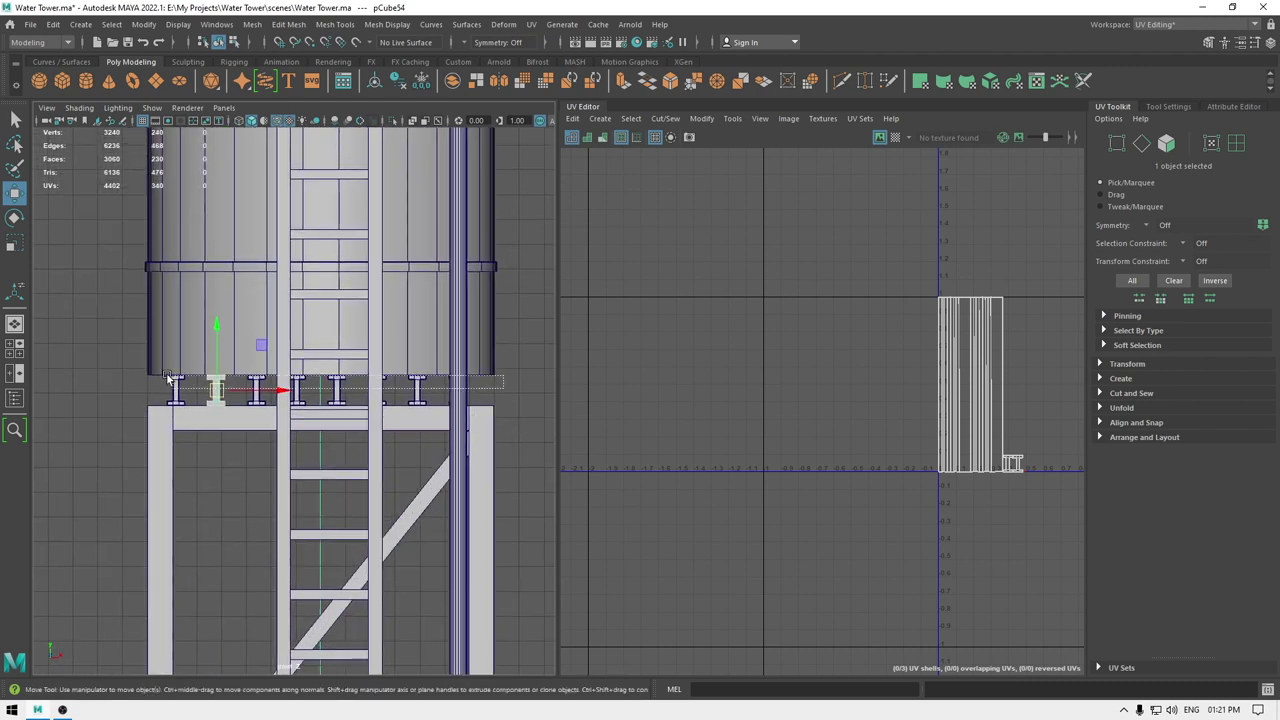
drag(167, 377, 70, 371)
ctrl+click(284, 395)
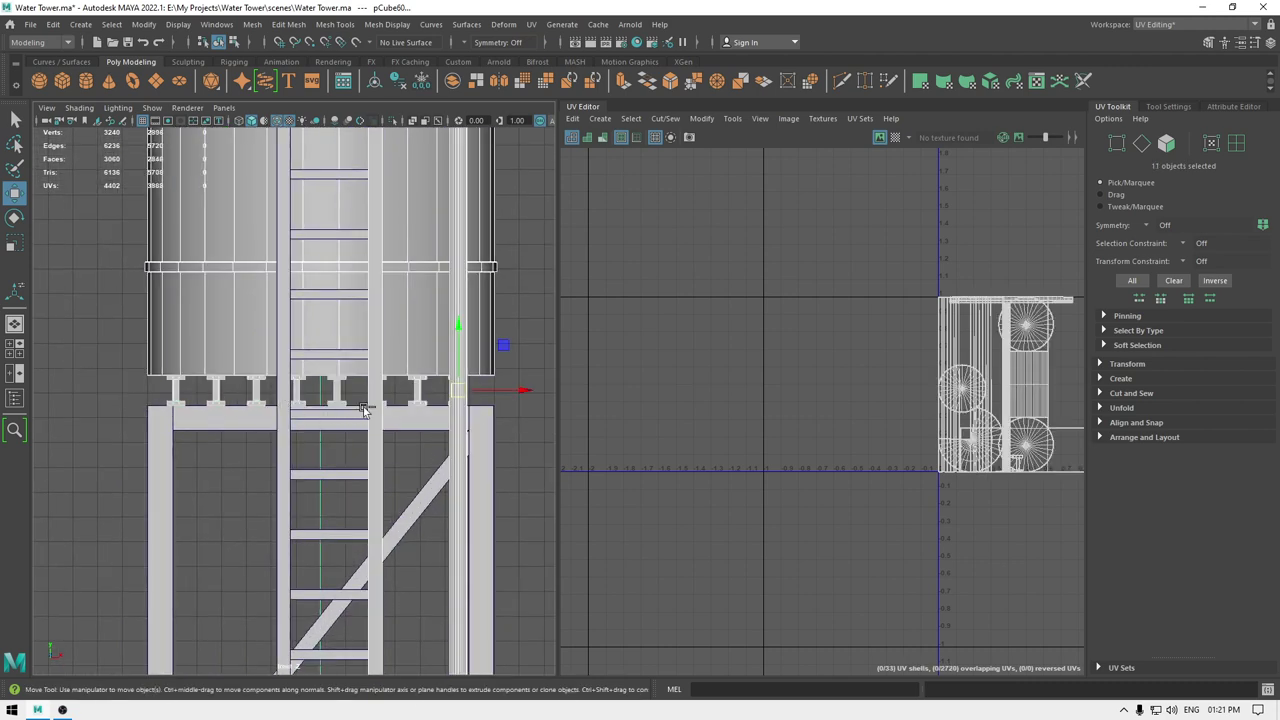
ctrl+click(373, 412)
- Remove the tank from the selection and combine the I-beams, roof, bands and pipe into one mesh
key(space)
drag(480, 423, 480, 396)
alt+drag(490, 440, 466, 454)
ctrl+click(275, 287)
alt+drag(377, 411, 350, 420)
shift+right_drag(416, 305, 401, 588)
- Select all UV shells of the combined metal mesh and lay them out without overlaps
alt+middle_drag(855, 384, 666, 389)
right_drag(743, 300, 684, 277)
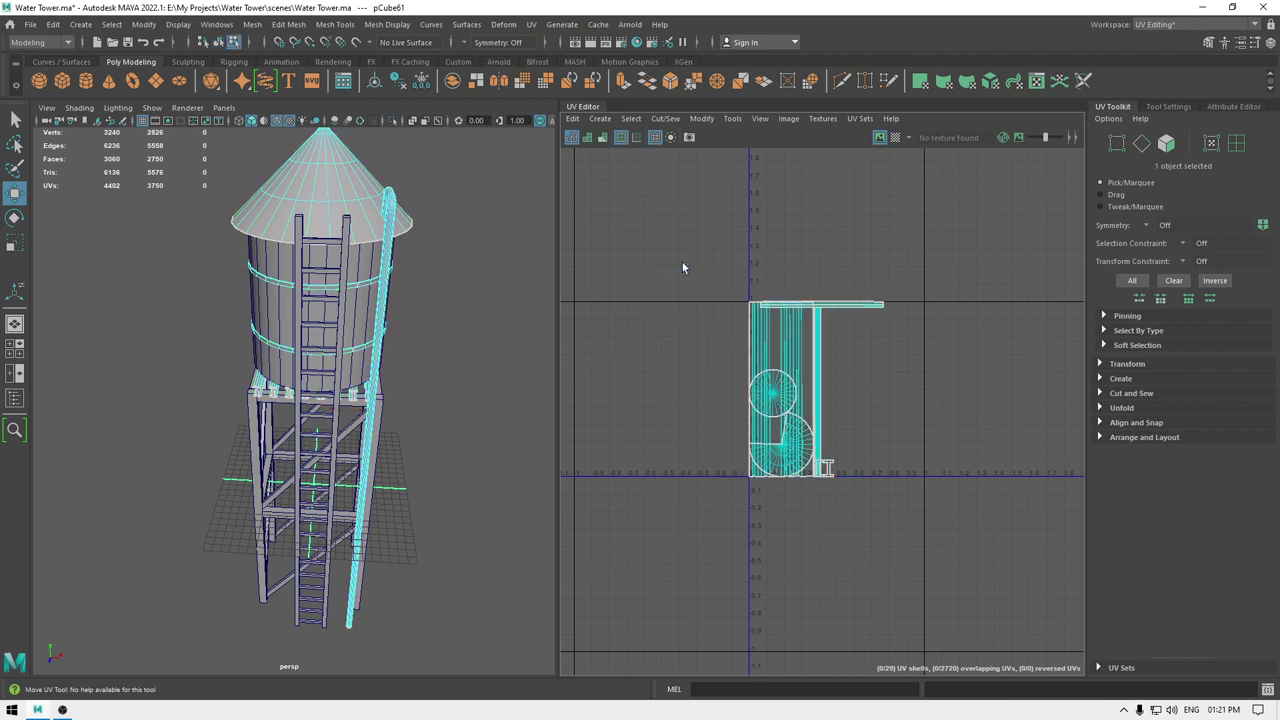
drag(682, 262, 1025, 615)
shift+right_drag(943, 337, 859, 336)
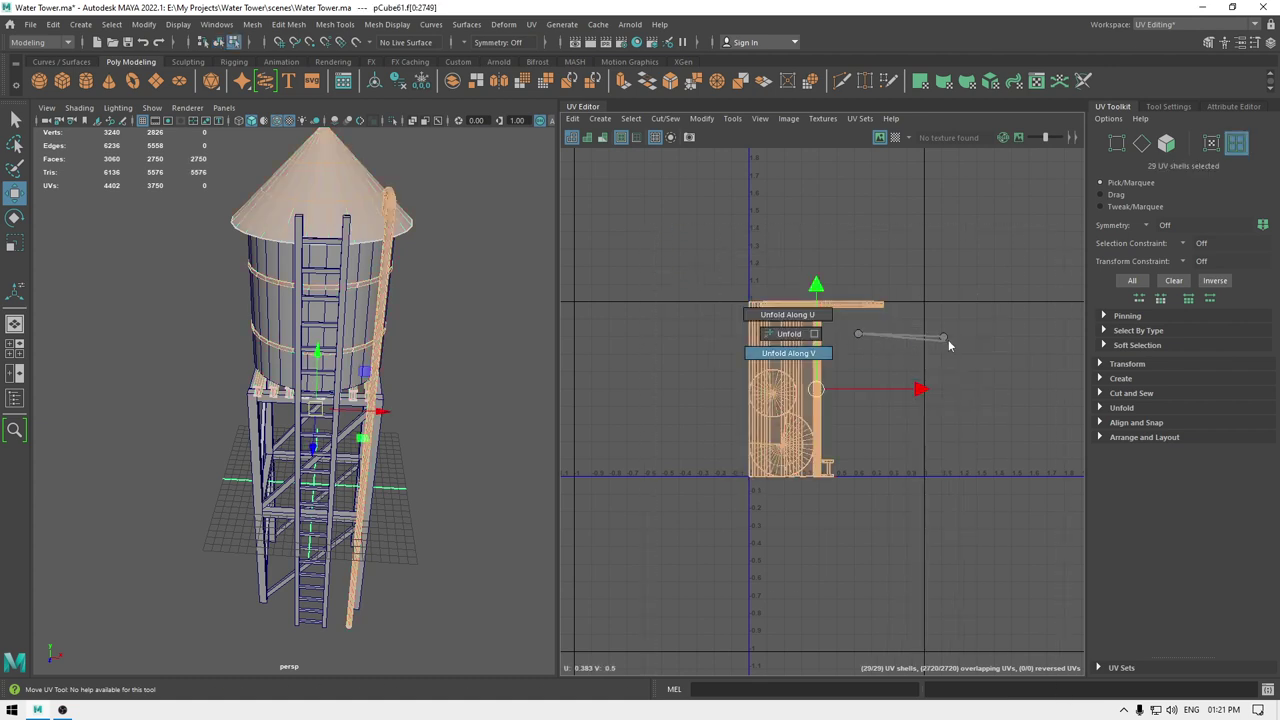
shift+right_drag(949, 338, 798, 386)
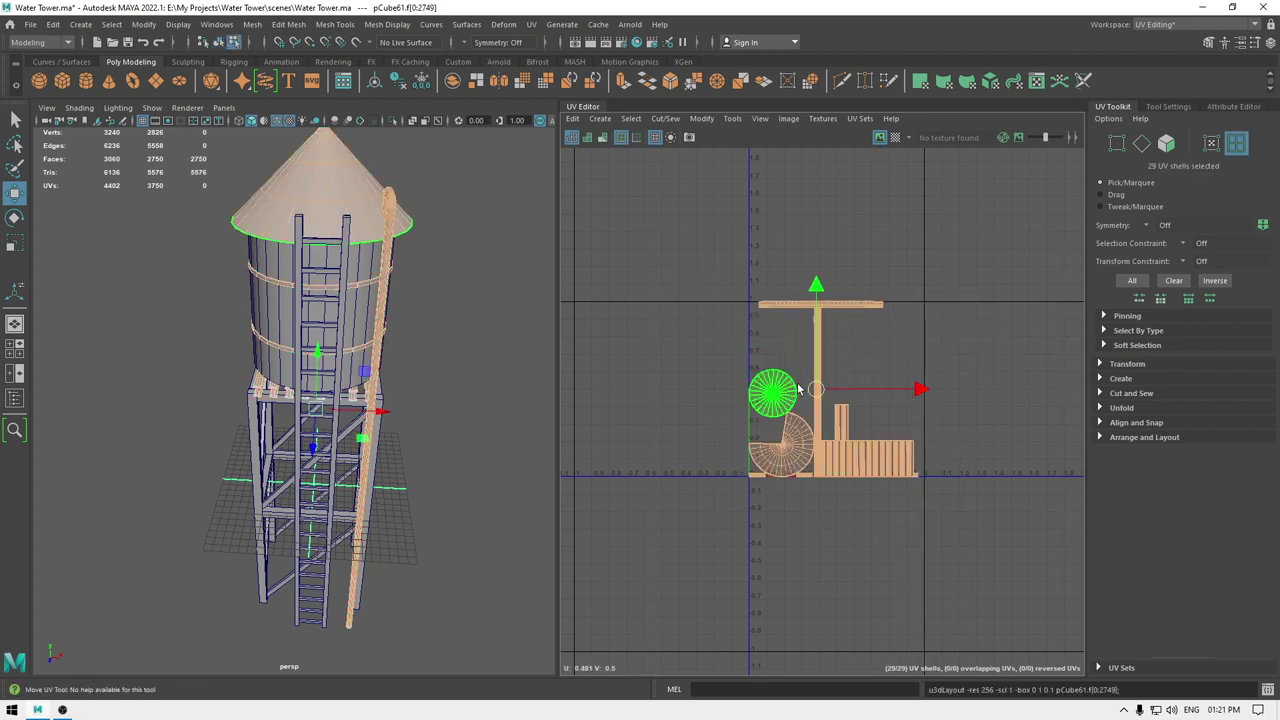
key(f)
- Return the combined metal mesh to object mode, clear the selection and save the scene
right_drag(426, 305, 490, 273)
click(490, 273)
key(ctrl+s)
alt+drag(443, 388, 484, 426)
alt+right_drag(484, 426, 434, 378)
alt+drag(434, 378, 390, 334)
key(ctrl+s)
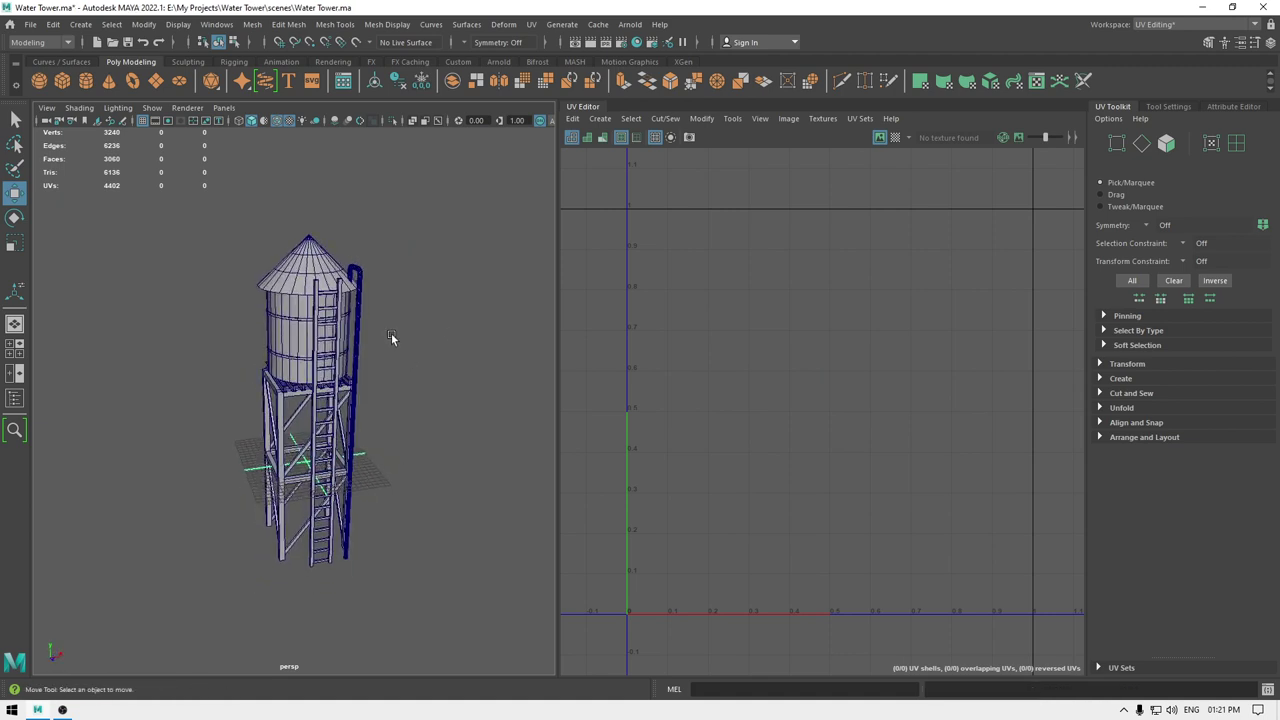
- Assign a new Blinn material named Metal to the combined mesh and set its colour to orange
click(356, 314)
right_drag(361, 311, 491, 600)
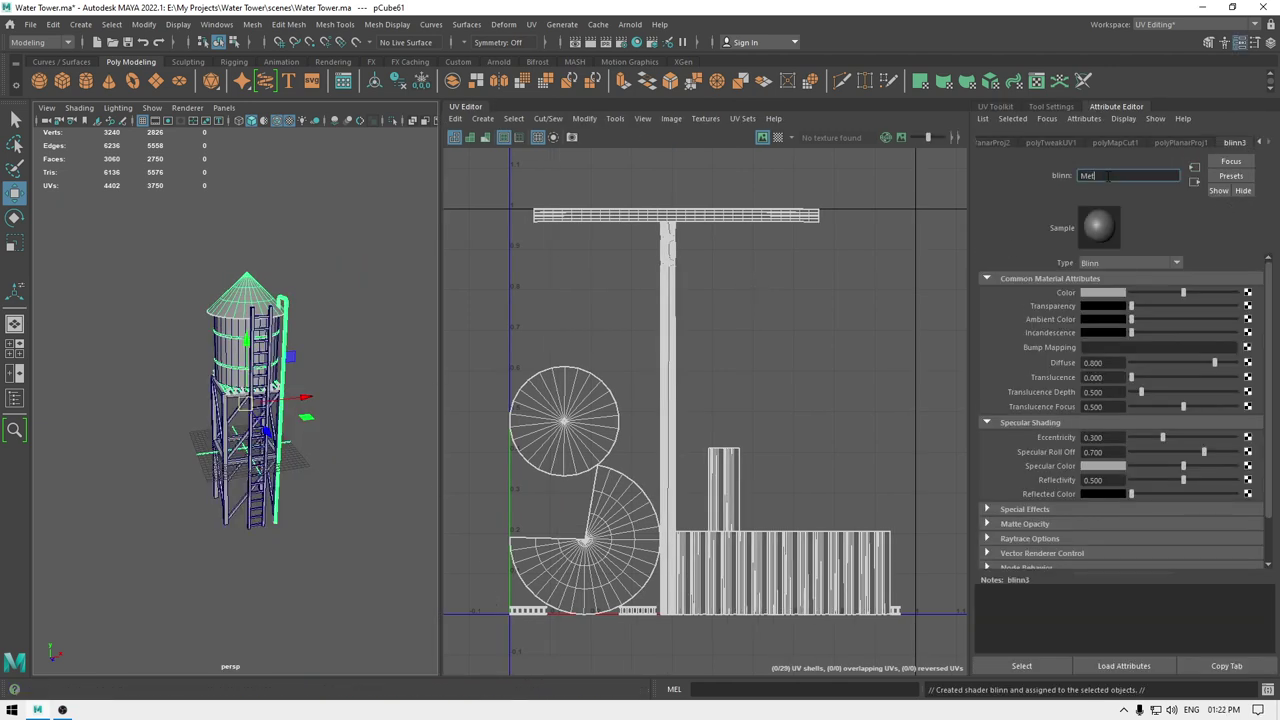
key(Return)
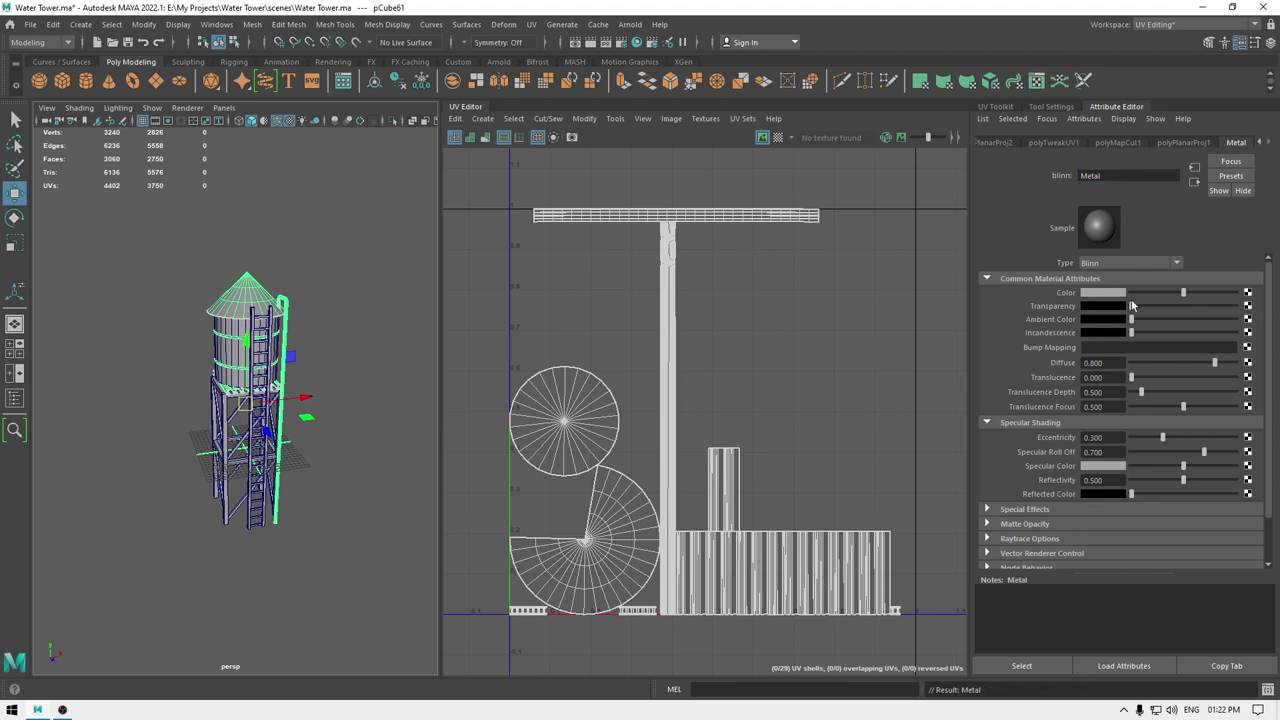
click(1110, 292)
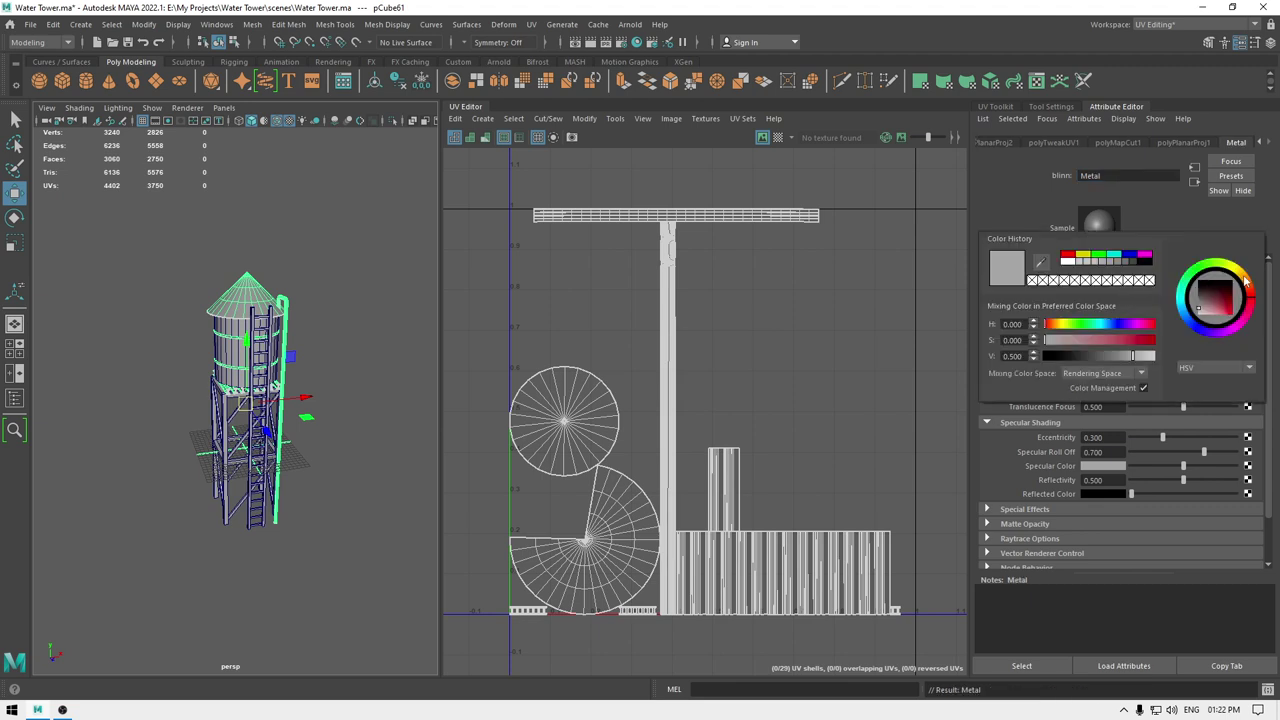
drag(1228, 299, 1246, 327)
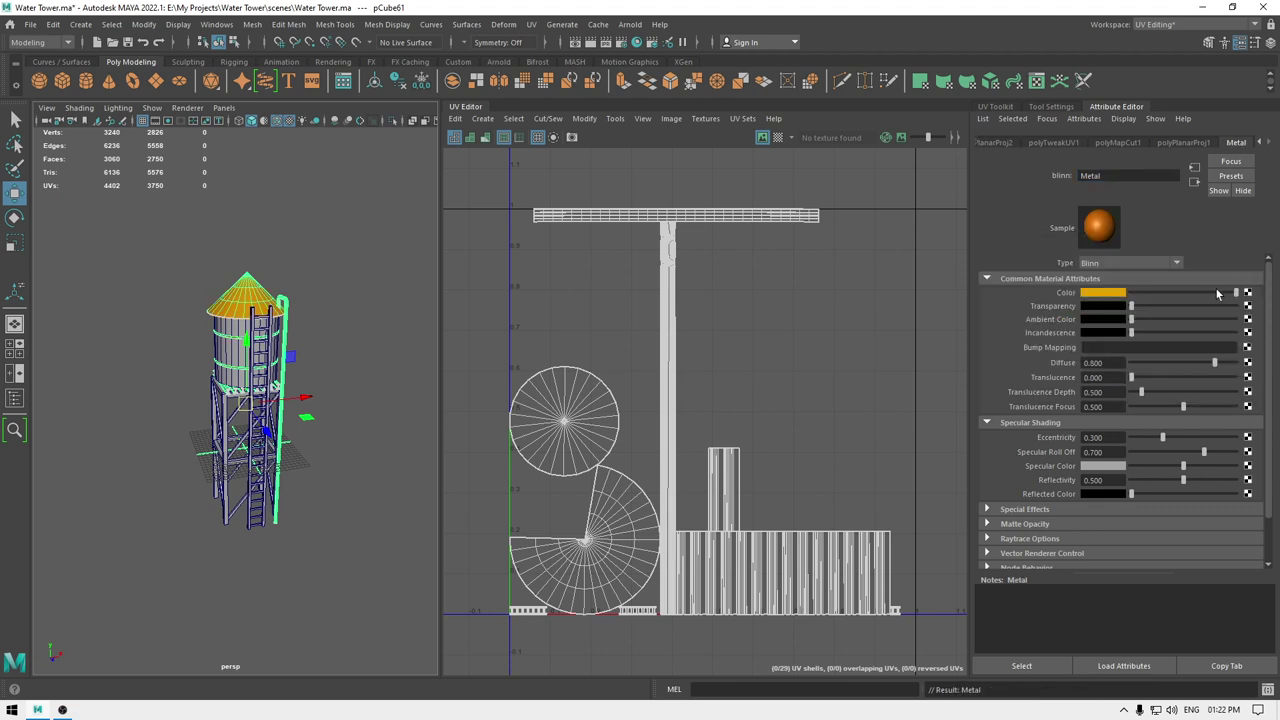
- Deselect the orange metal mesh and save the scene
click(378, 268)
alt+drag(378, 268, 360, 311)
alt+right_drag(360, 311, 389, 494)
alt+drag(389, 494, 349, 504)
alt+right_drag(349, 504, 414, 329)
key(ctrl+s)
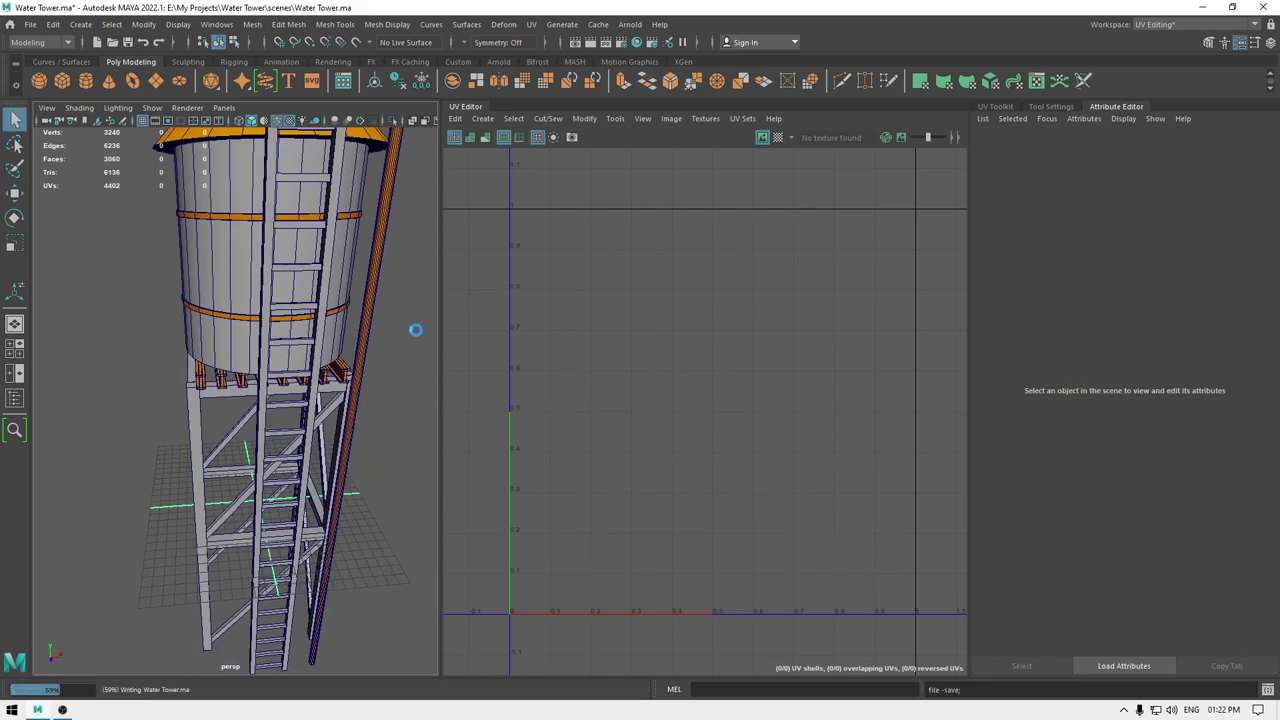
- Turn off the wireframe overlay on shaded objects and examine the tower's orange metal parts
alt+drag(290, 218, 276, 136)
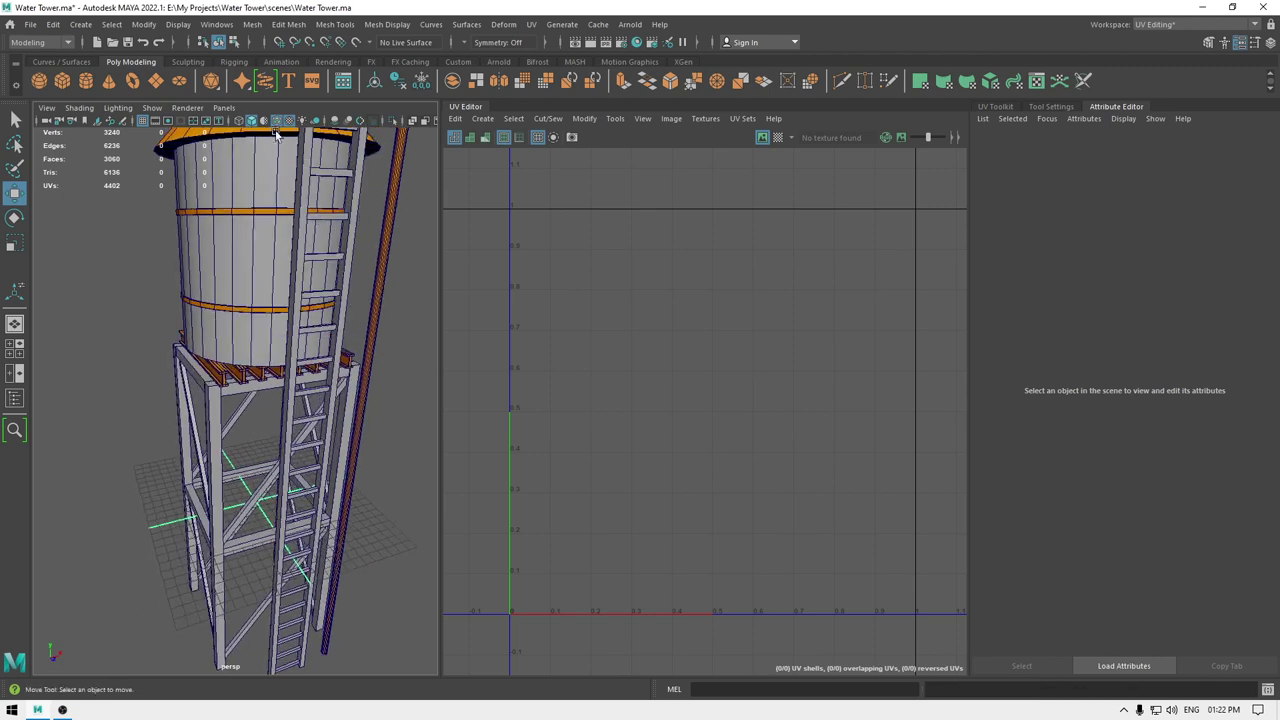
click(277, 122)
mouse_move(304, 230)
alt+mouse_down()
mouse_move(362, 194)
mouse_move(304, 235)
alt+mouse_up()
alt+right_drag(304, 235, 331, 464)
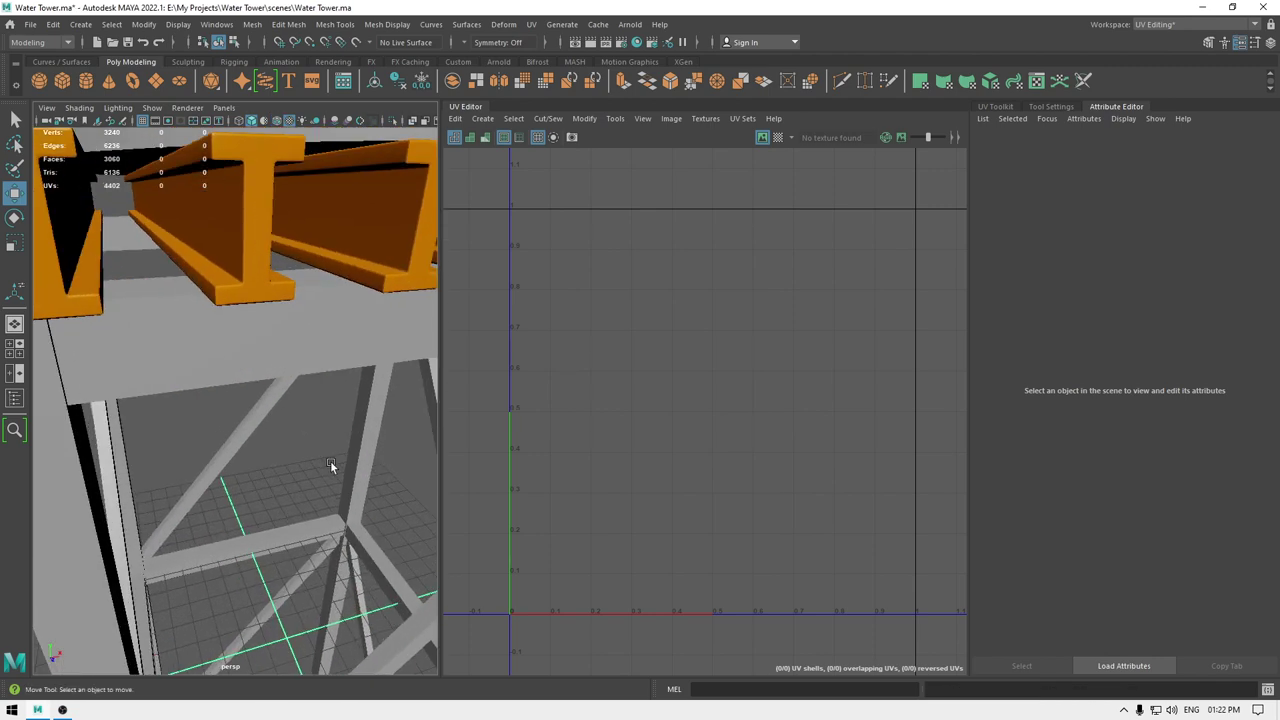
alt+right_drag(273, 262, 248, 225)
alt+drag(248, 225, 291, 203)
scroll(289, 197, down, 5)
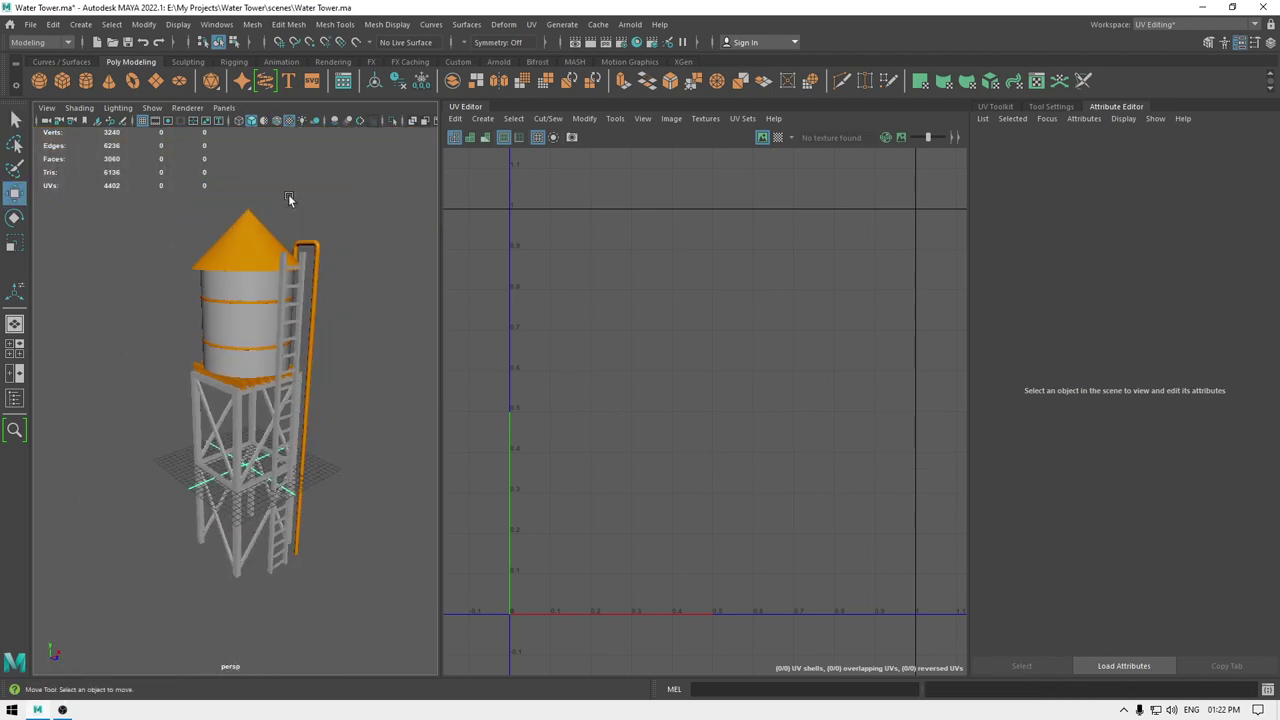
alt+middle_drag(288, 196, 286, 265)
alt+drag(286, 265, 300, 240)
alt+right_drag(300, 240, 343, 419)
alt+drag(343, 419, 303, 467)
alt+right_drag(303, 467, 292, 400)
alt+drag(292, 400, 302, 397)
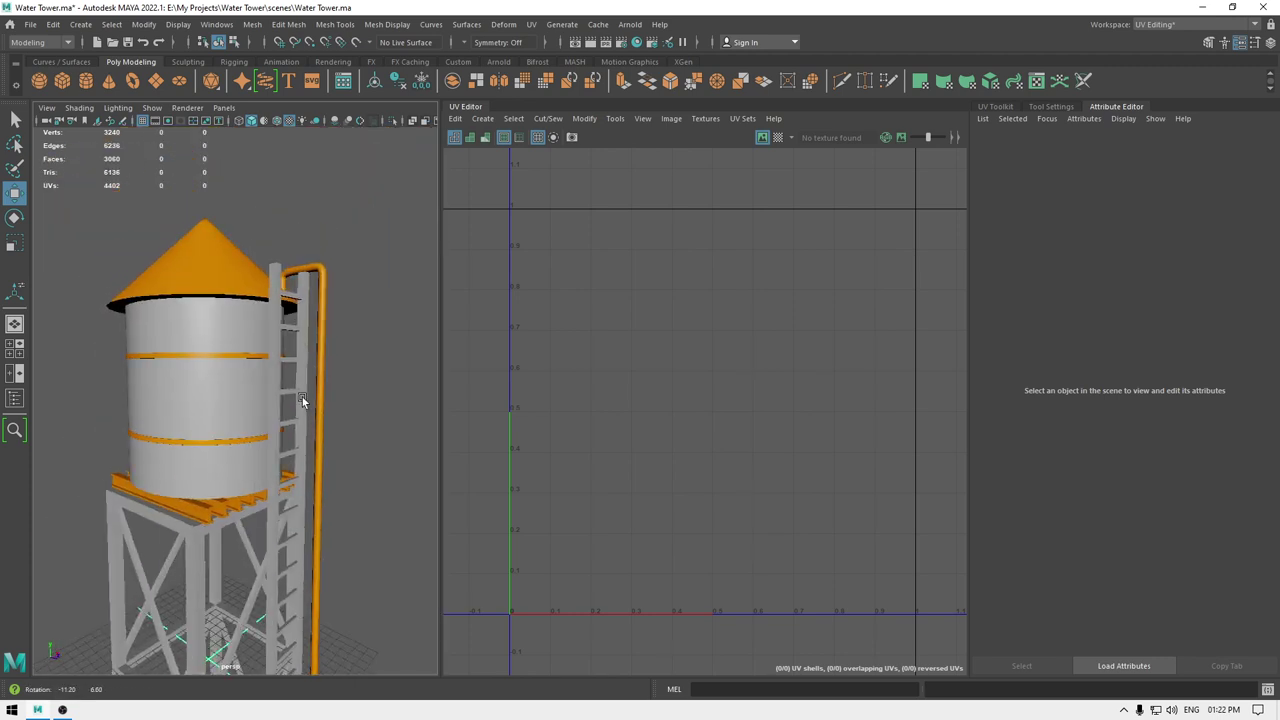
- Select the tank cylinder and hide all the other parts of the water tower
click(256, 397)
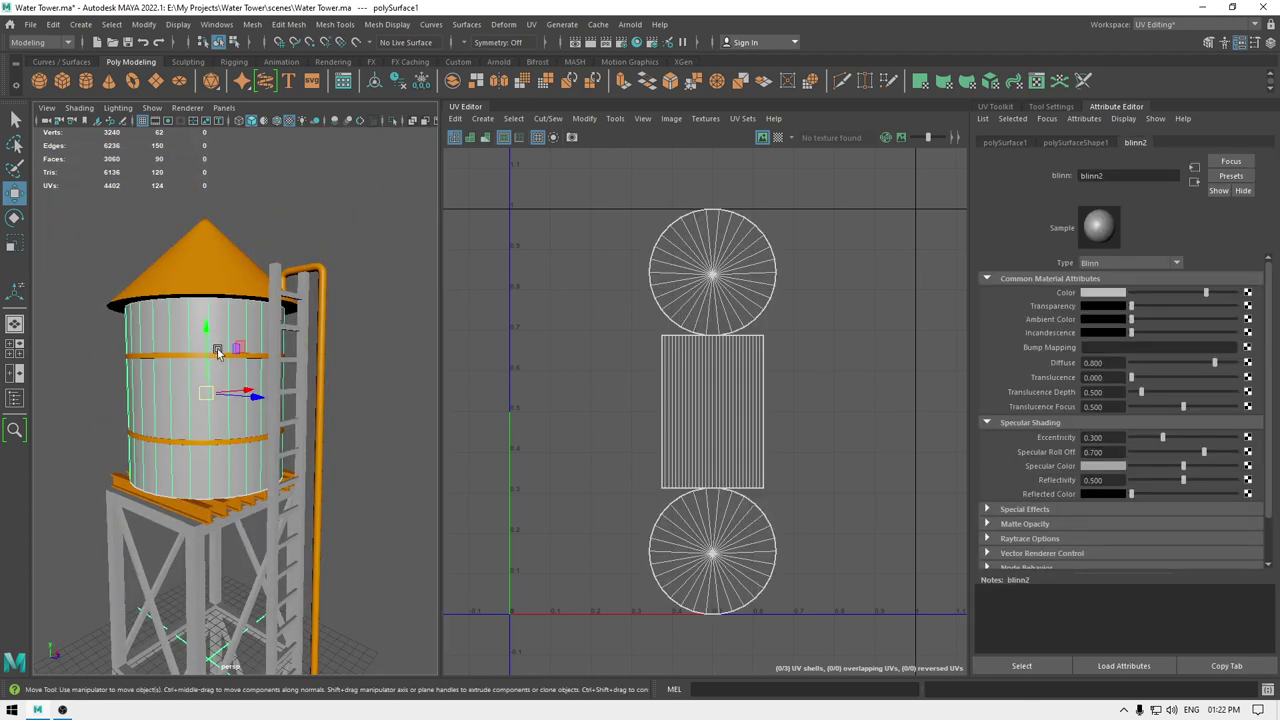
key(alt+h)
alt+drag(223, 350, 240, 387)
right_drag(328, 227, 328, 264)
mouse_move(333, 274)
alt+mouse_down()
mouse_move(323, 290)
mouse_move(205, 319)
mouse_move(289, 319)
alt+mouse_up()
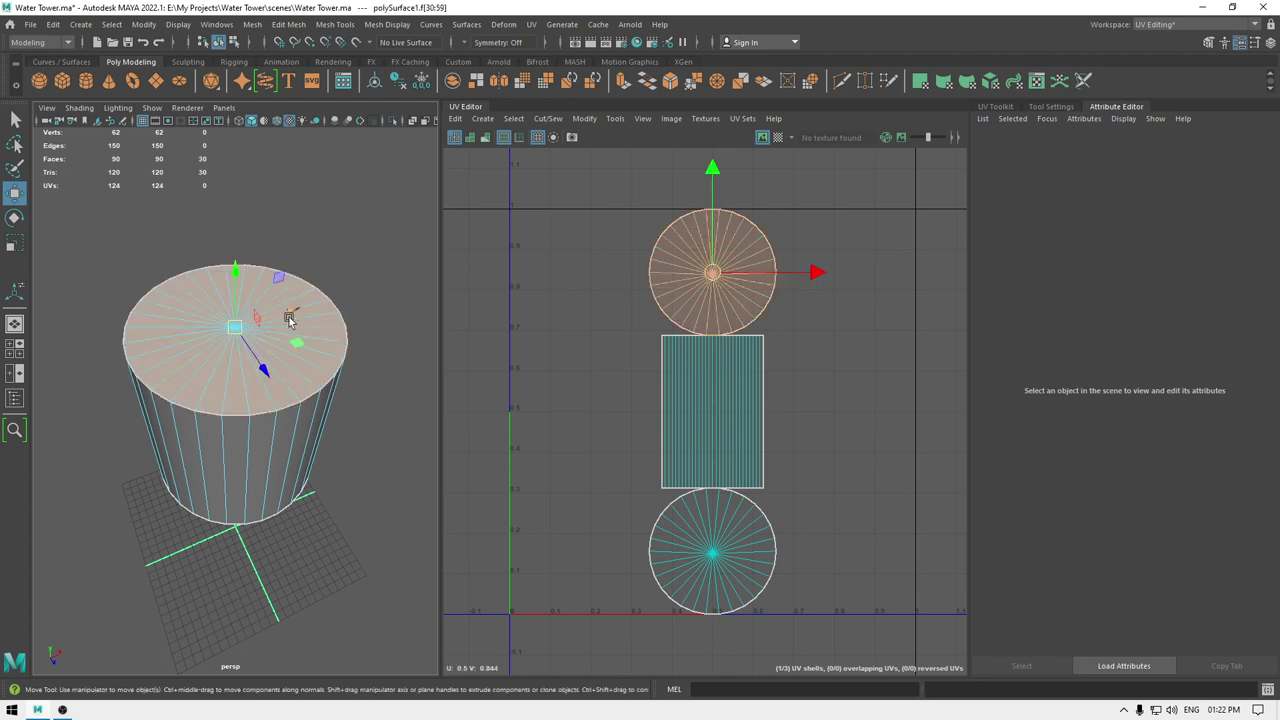
alt+drag(289, 319, 277, 300)
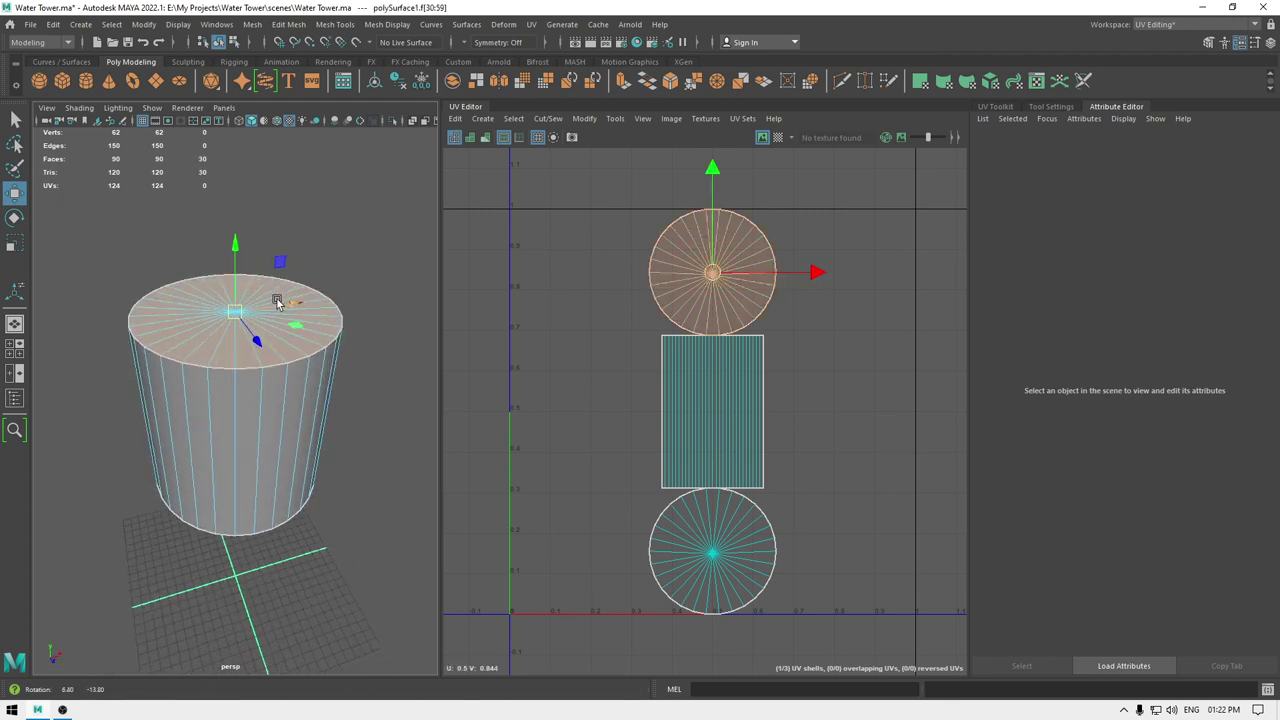
scroll(280, 324, up, 2)
right_click(280, 328)
right_drag(280, 328, 345, 308)
click(366, 268)
alt+drag(366, 270, 357, 313)
- Apply a camera-based UV projection to the whole tank cylinder
click(284, 337)
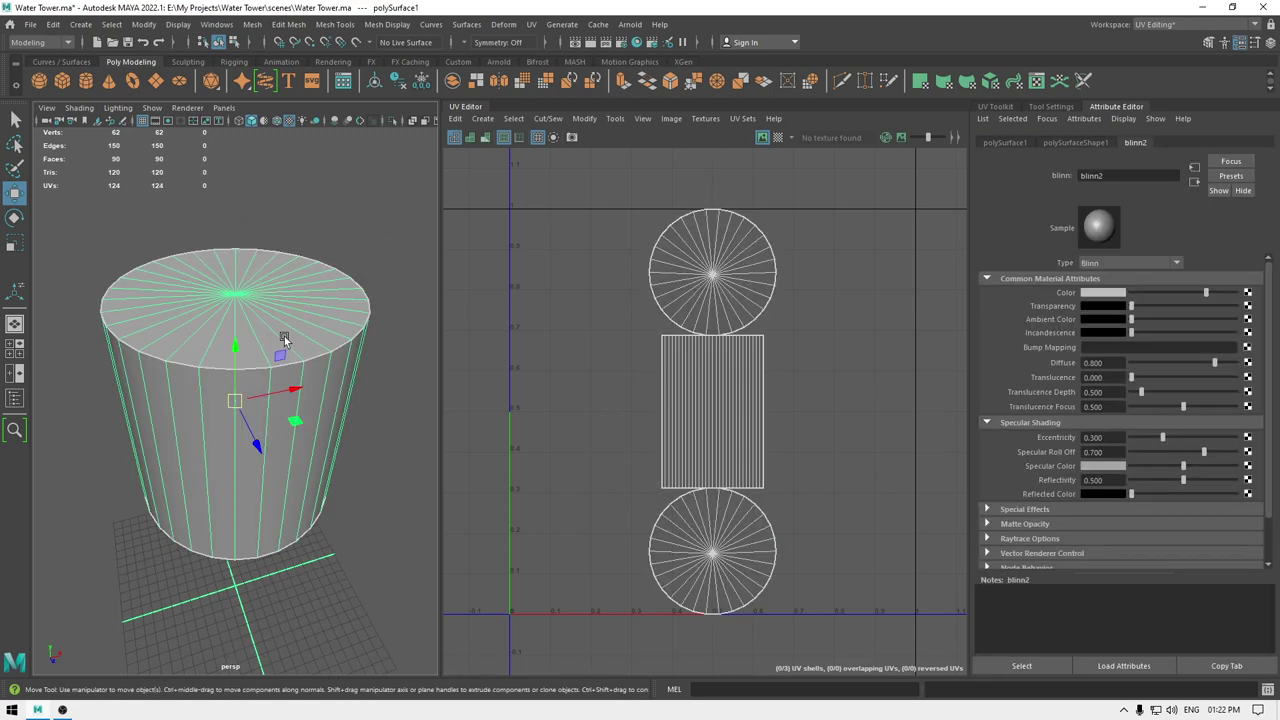
alt+drag(294, 384, 341, 369)
click(481, 111)
click(482, 118)
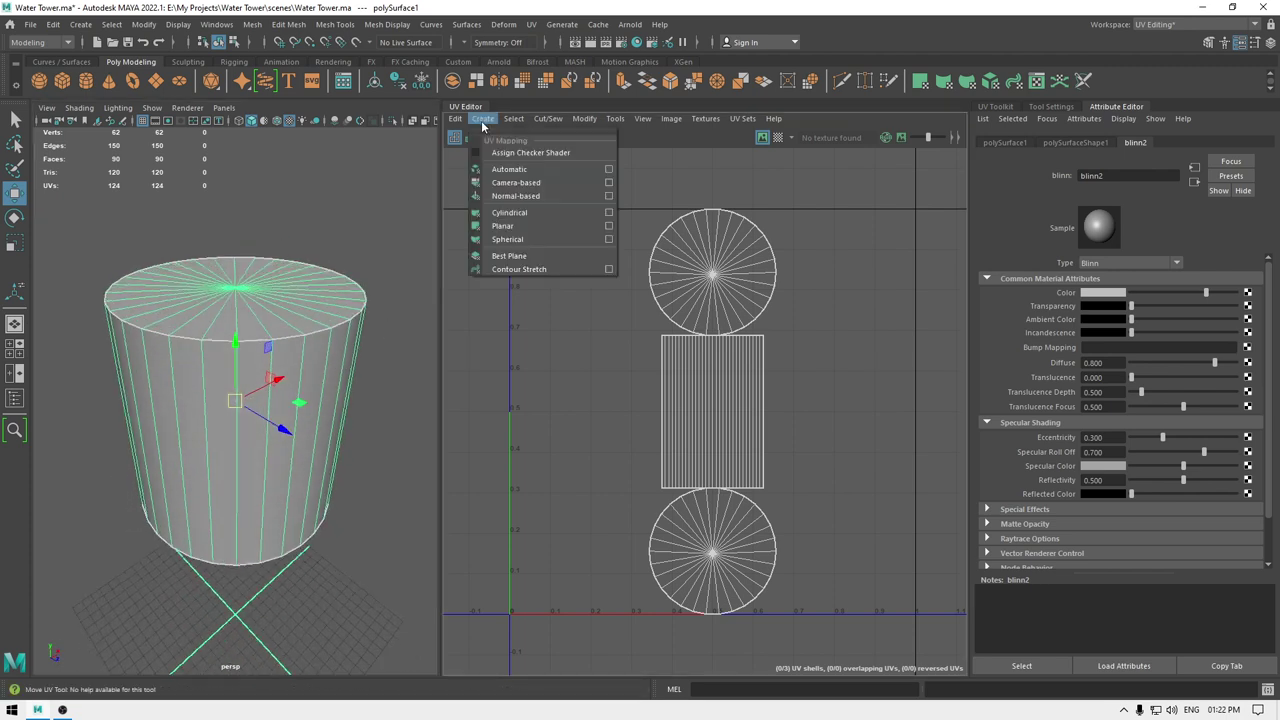
click(535, 184)
- Cut the tank cylinder's UVs along the top and bottom rims and one vertical side edge
right_click(258, 262)
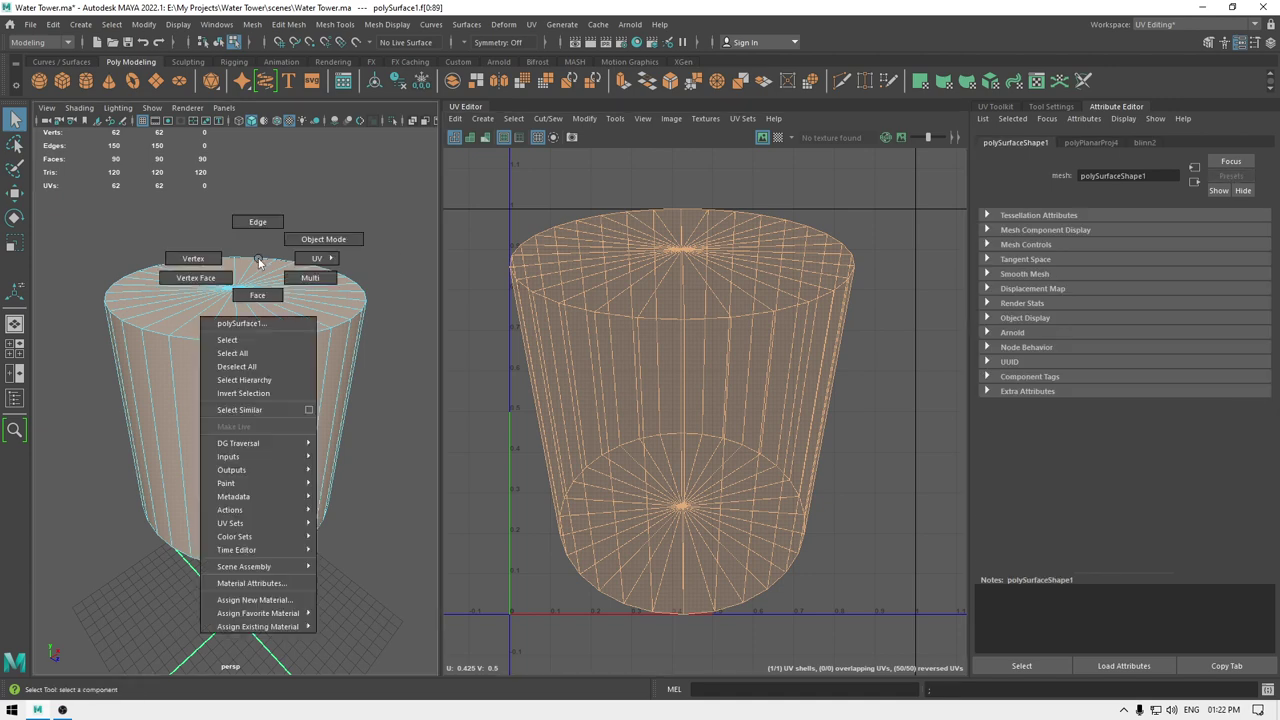
click(257, 221)
double_click(247, 338)
alt+drag(247, 338, 228, 318)
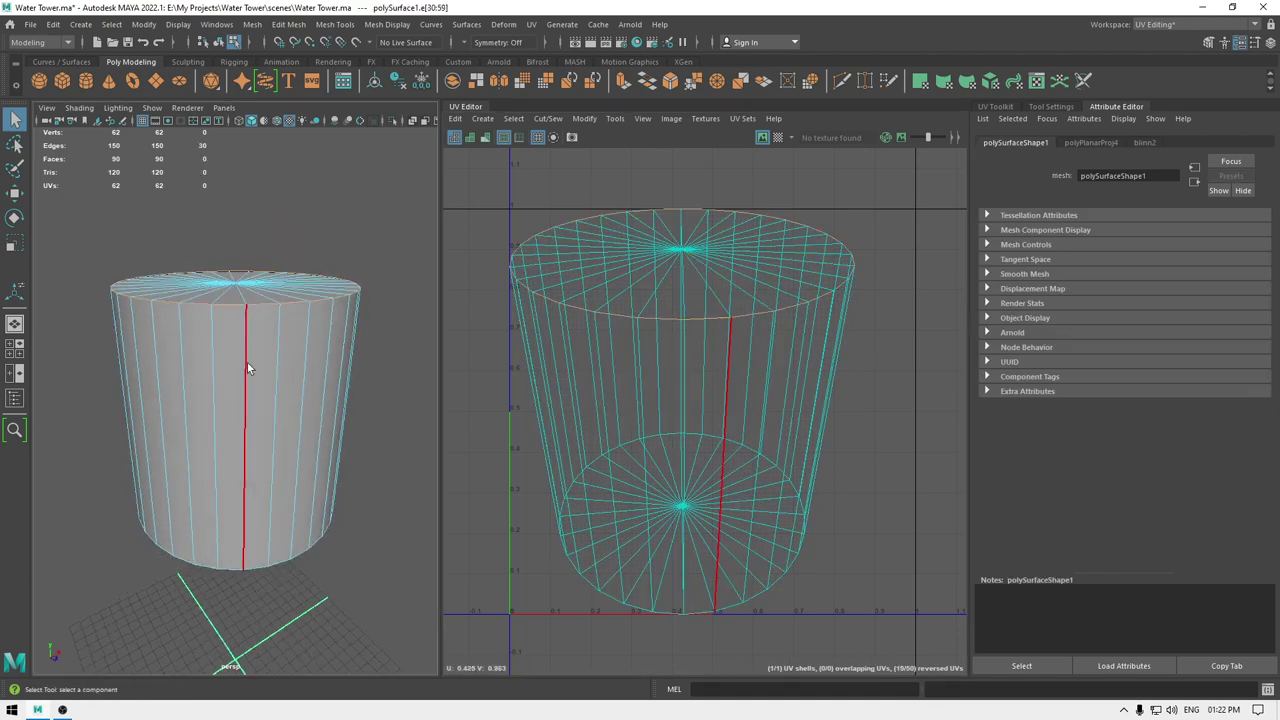
alt+drag(223, 586, 431, 560)
key(w)
shift+click(264, 437)
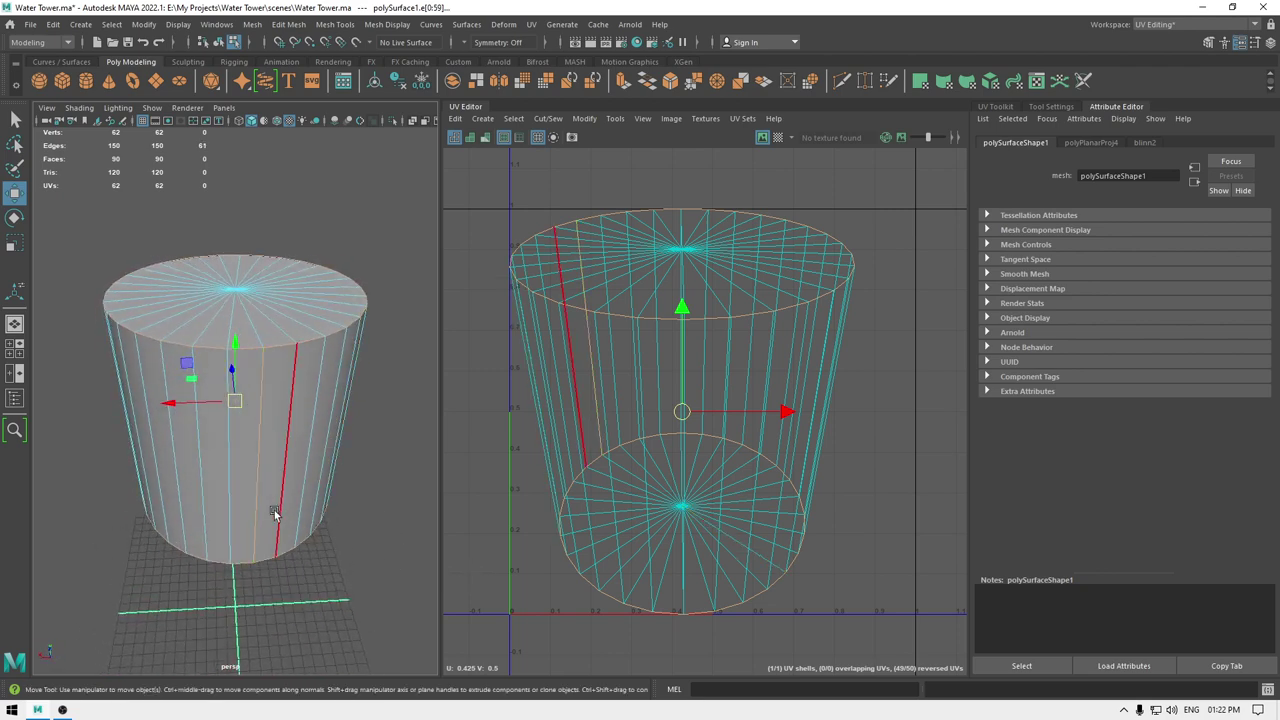
alt+drag(277, 514, 224, 516)
right_drag(742, 371, 743, 325)
shift+right_drag(867, 228, 800, 248)
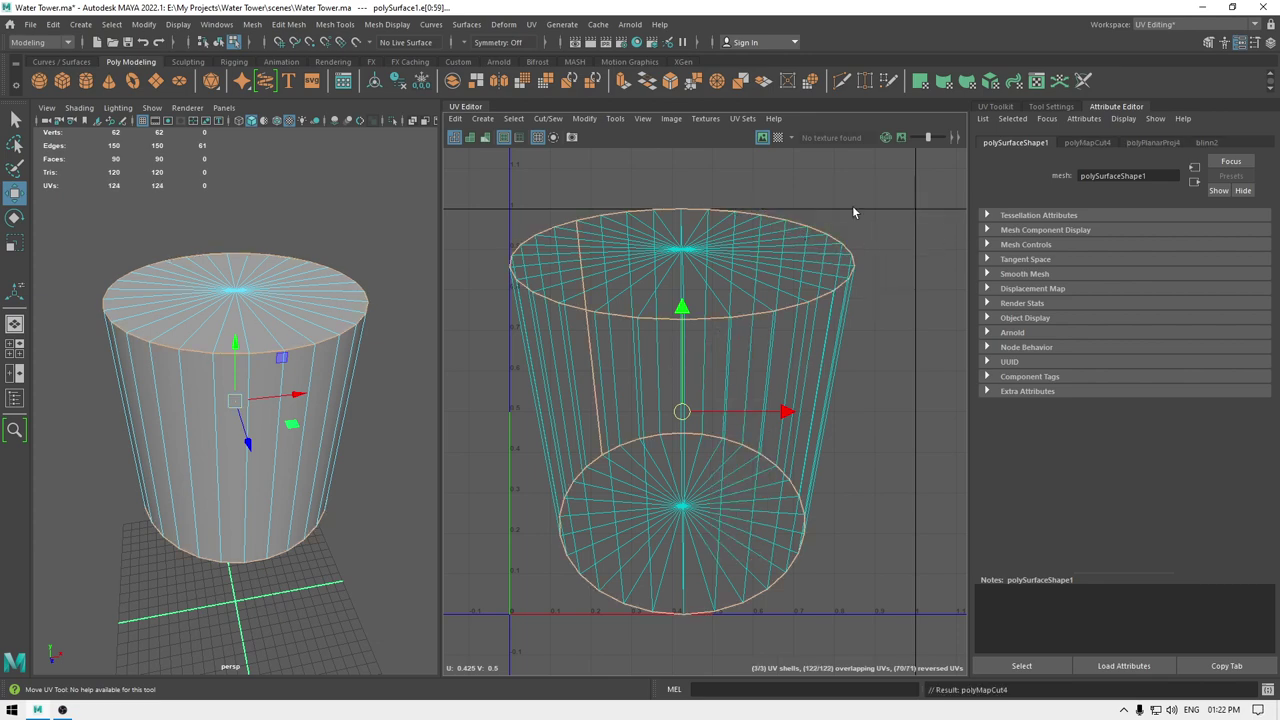
- Unfold all of the tank cylinder's UV shells
right_drag(852, 206, 791, 190)
drag(842, 190, 634, 685)
shift+right_drag(798, 322, 607, 324)
- Straighten the tank's UV shells with Orient Shells and lay them out within the 0–1 UV space
scroll(667, 321, down, 4)
shift+right_drag(911, 261, 728, 317)
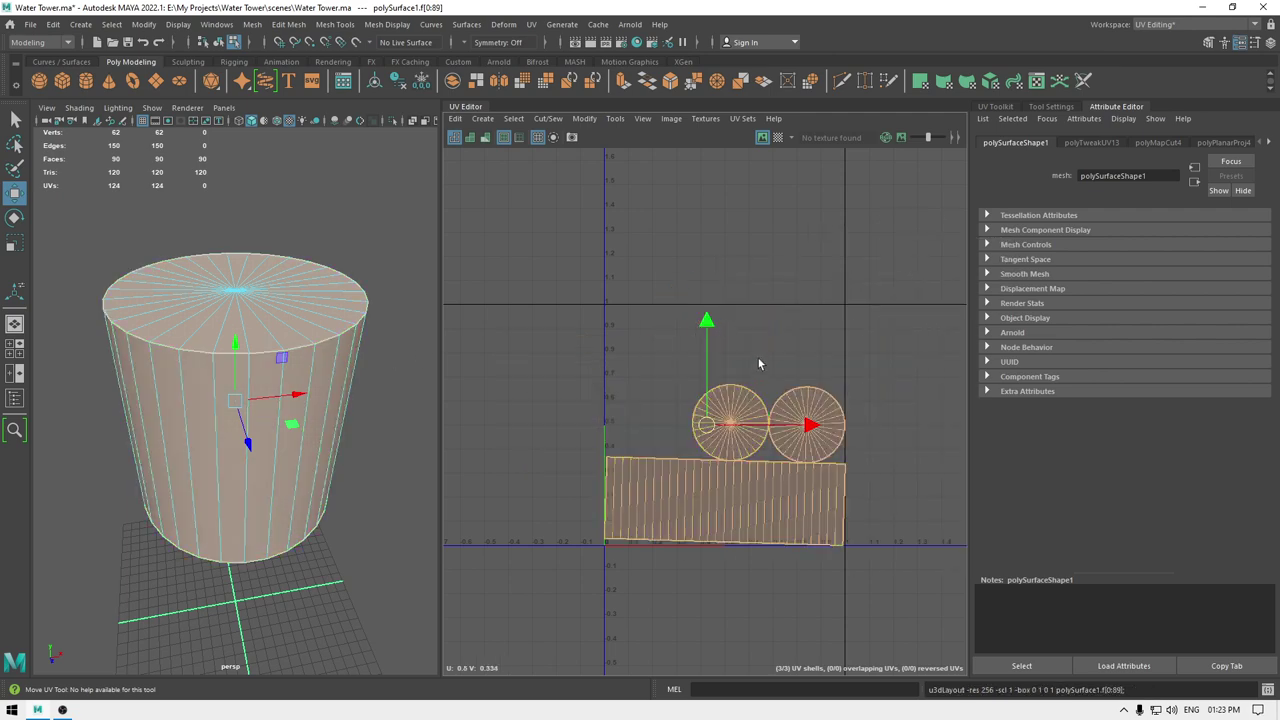
shift+right_drag(759, 364, 735, 532)
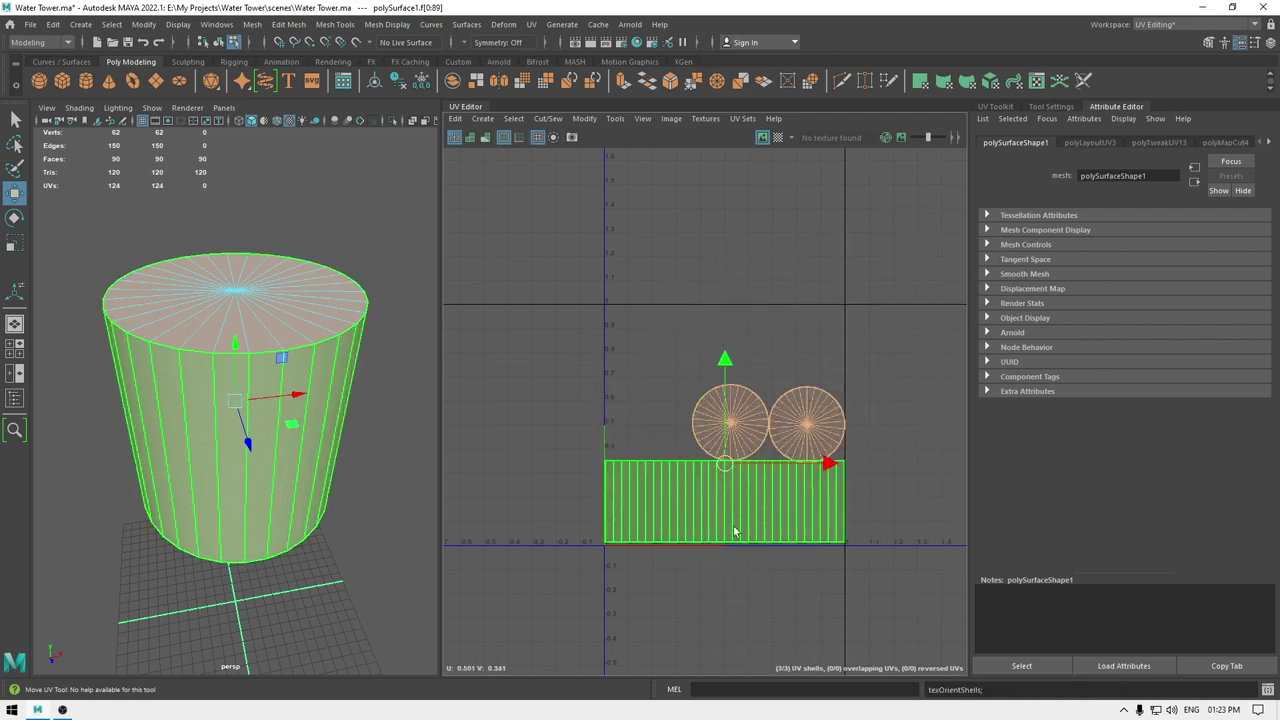
shift+right_drag(824, 357, 692, 421)
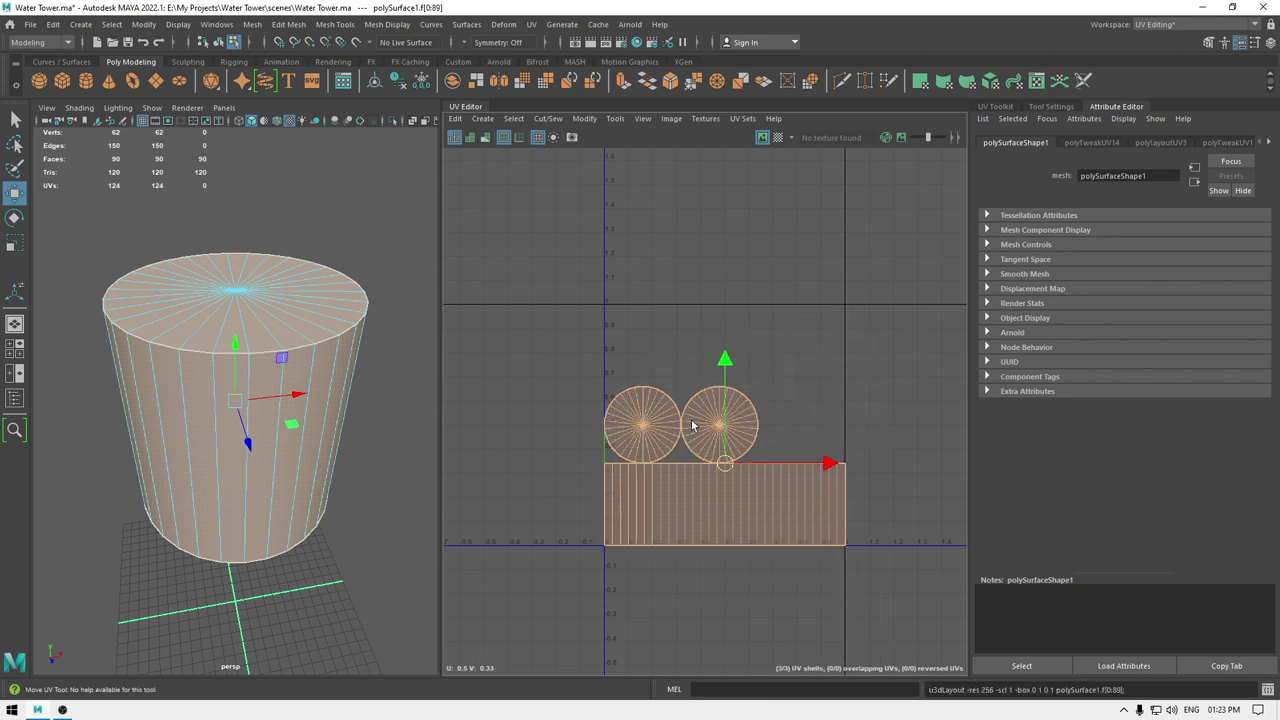
- Return the tank to object mode, deselect it and save the scene
right_drag(364, 340, 402, 266)
click(402, 266)
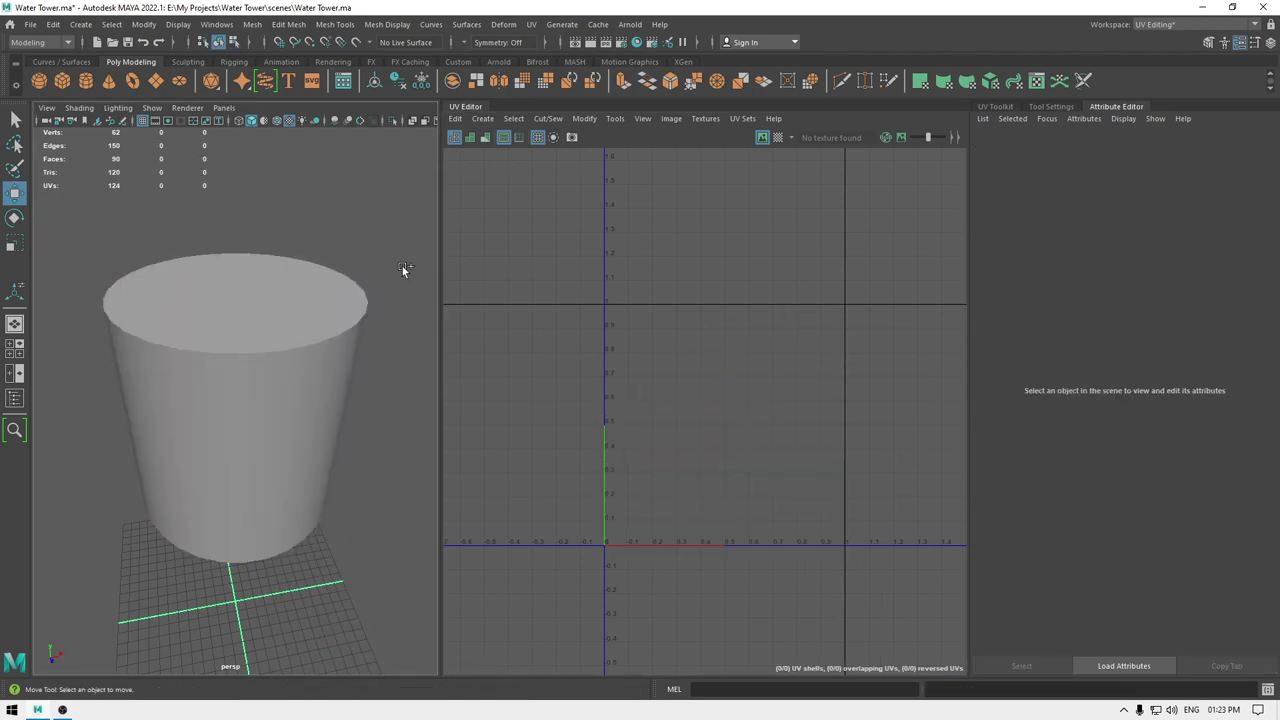
key(ctrl+s)
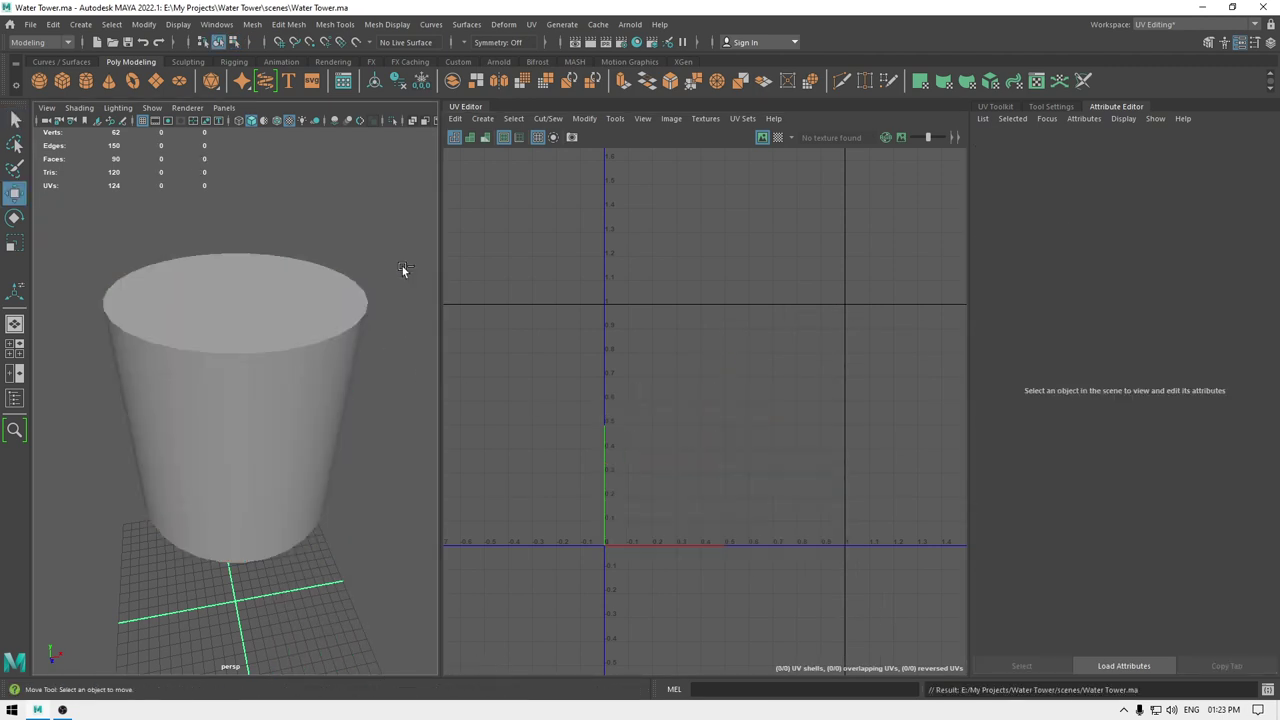
- Show all the hidden parts of the water tower again and bring the support frame below the tank into view
key(ctrl+1)
mouse_move(404, 314)
alt+mouse_down()
mouse_move(370, 350)
mouse_move(392, 312)
alt+mouse_up()
alt+right_drag(392, 312, 350, 288)
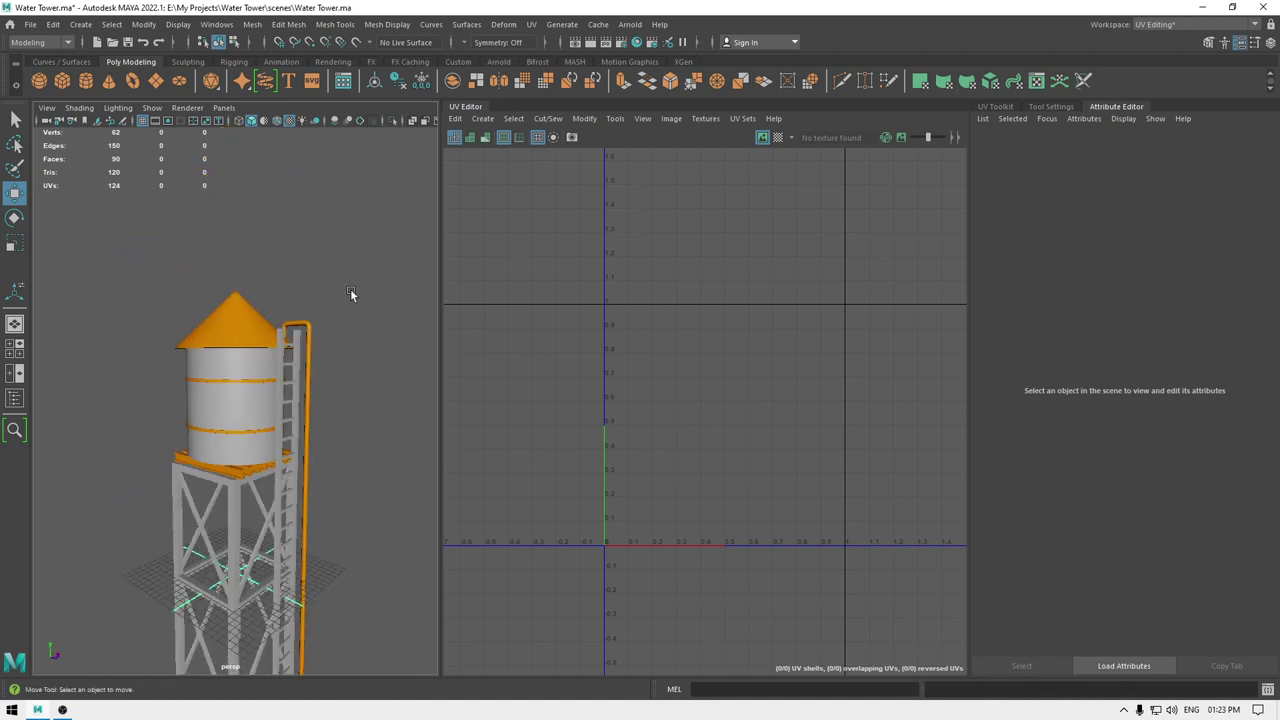
alt+drag(350, 288, 318, 306)
alt+middle_drag(318, 306, 308, 205)
alt+drag(308, 205, 322, 290)
alt+right_drag(322, 290, 262, 376)
alt+drag(262, 376, 281, 369)
- Select the four vertical support legs of the tower frame and combine them into one mesh
click(202, 406)
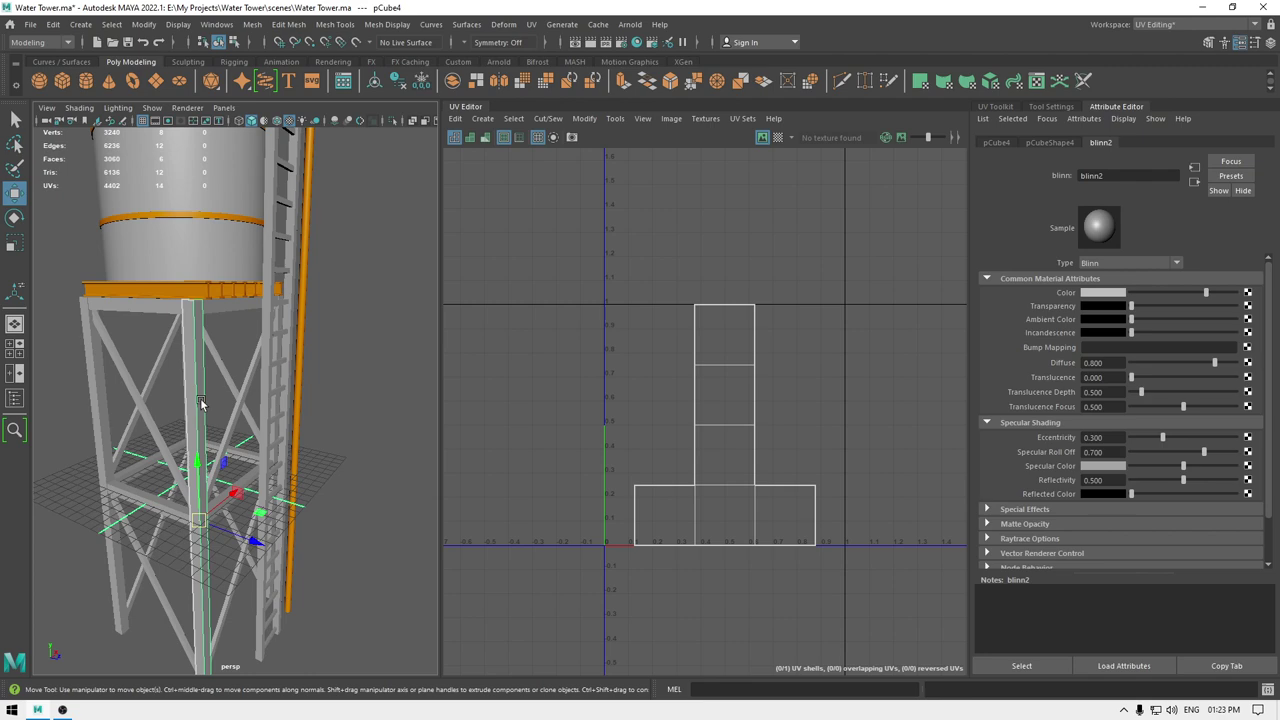
shift+click(97, 363)
alt+drag(211, 465, 268, 425)
shift+click(319, 383)
shift+click(398, 381)
alt+drag(398, 381, 425, 480)
alt+right_drag(425, 480, 303, 457)
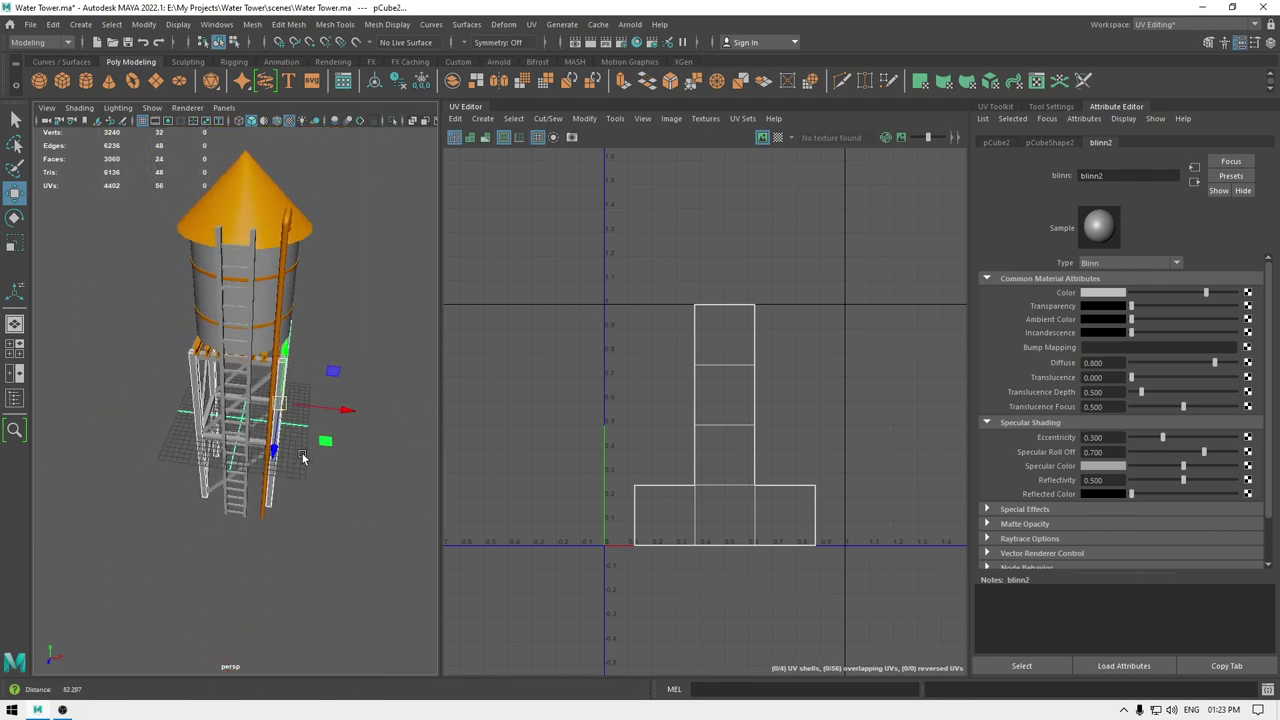
alt+drag(303, 457, 346, 406)
alt+right_drag(300, 443, 348, 414)
alt+drag(348, 414, 260, 443)
alt+drag(182, 425, 246, 405)
alt+drag(340, 413, 366, 358)
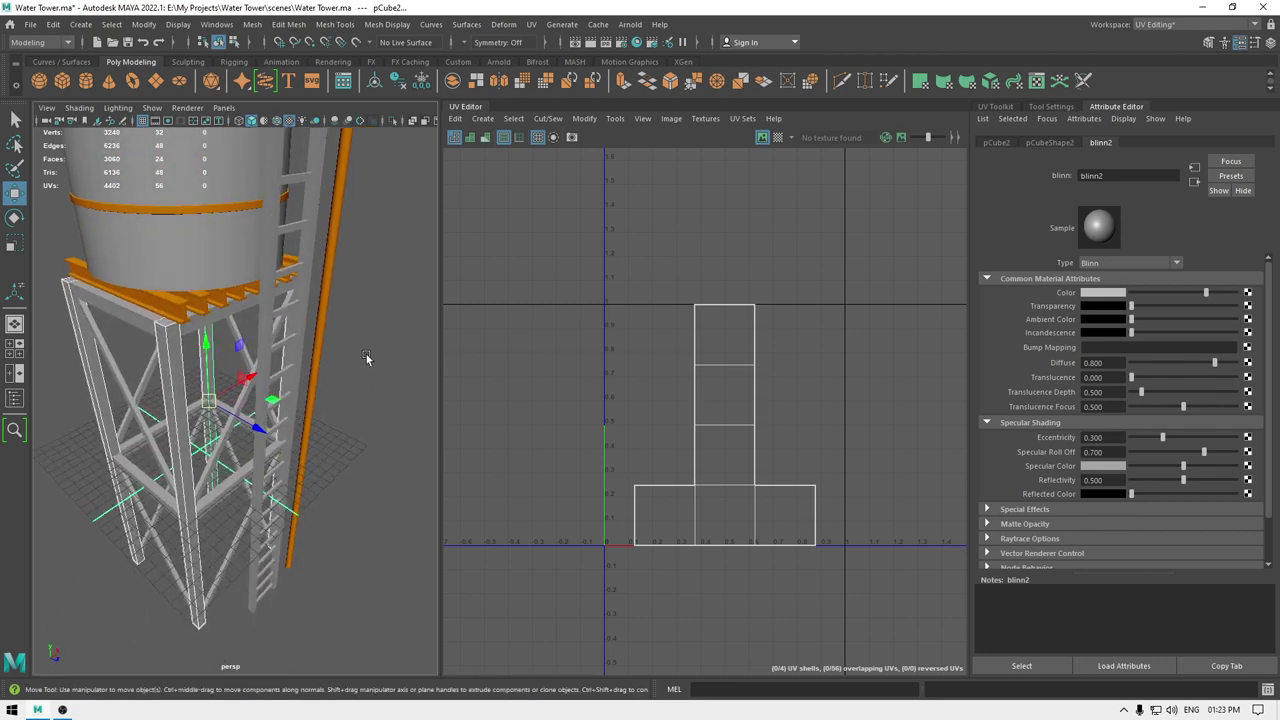
shift+right_click(381, 296)
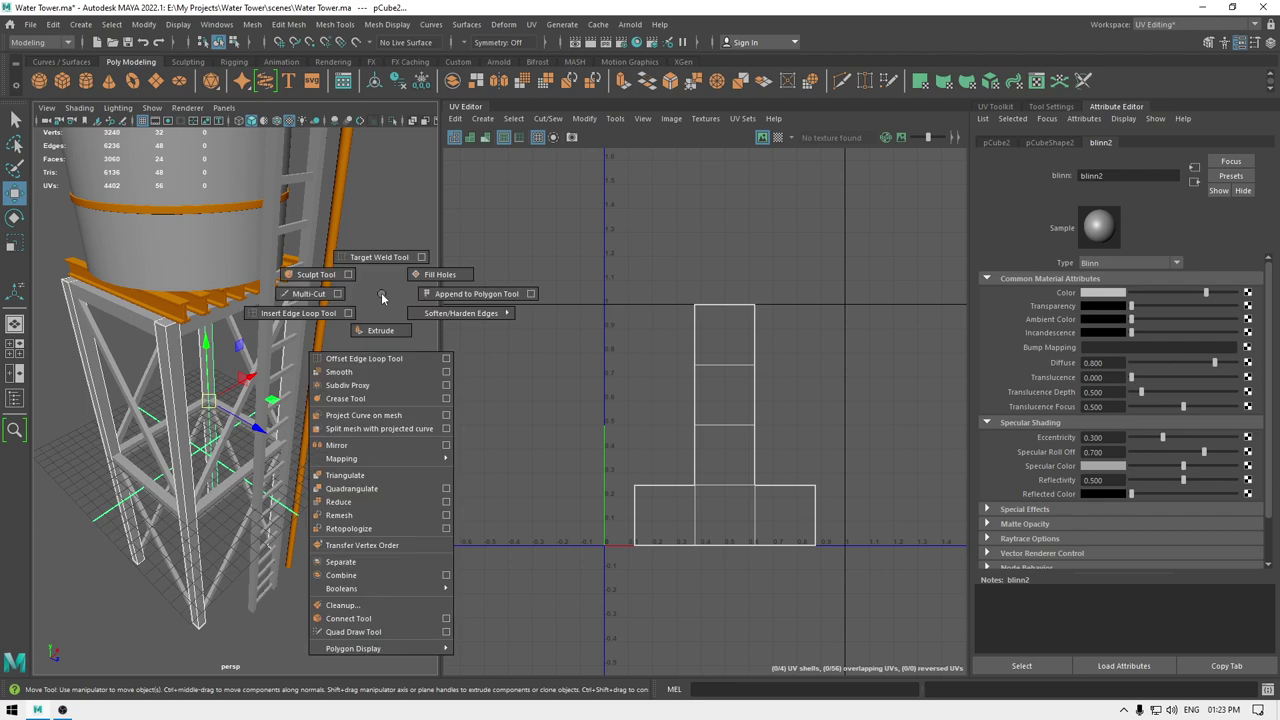
click(377, 575)
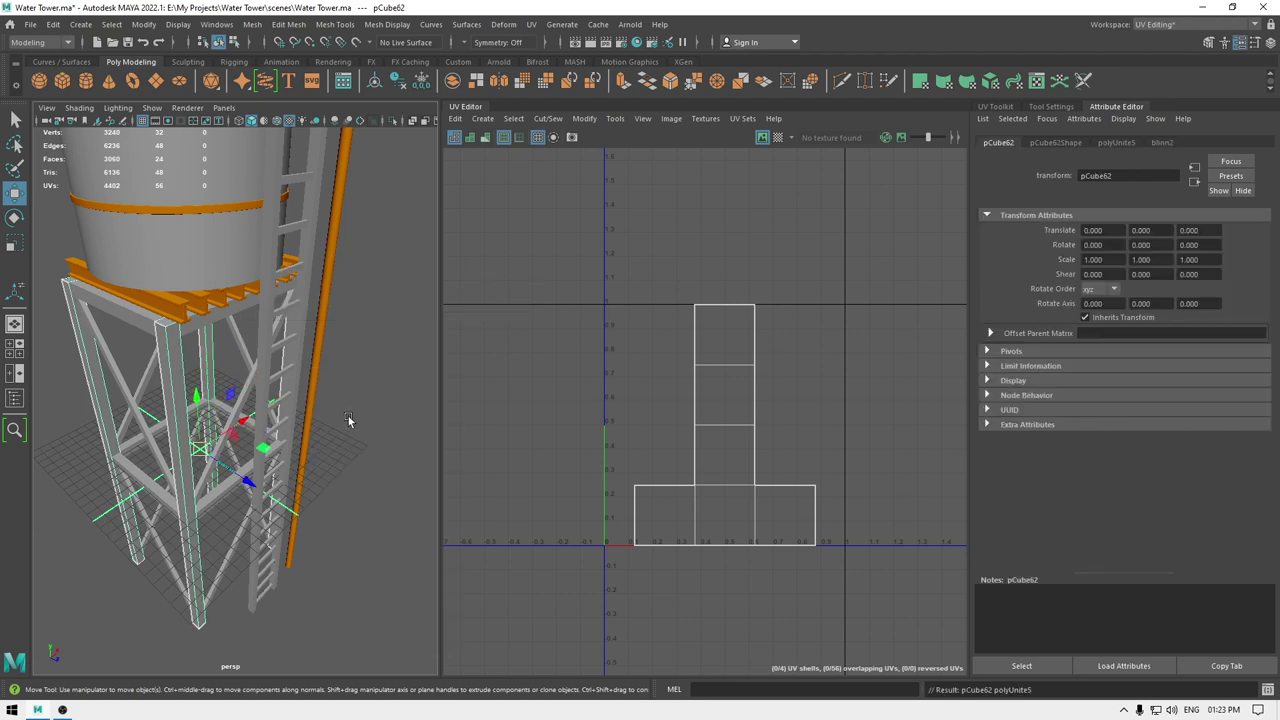
- Apply automatic UV mapping to the combined support legs
alt+drag(377, 424, 326, 395)
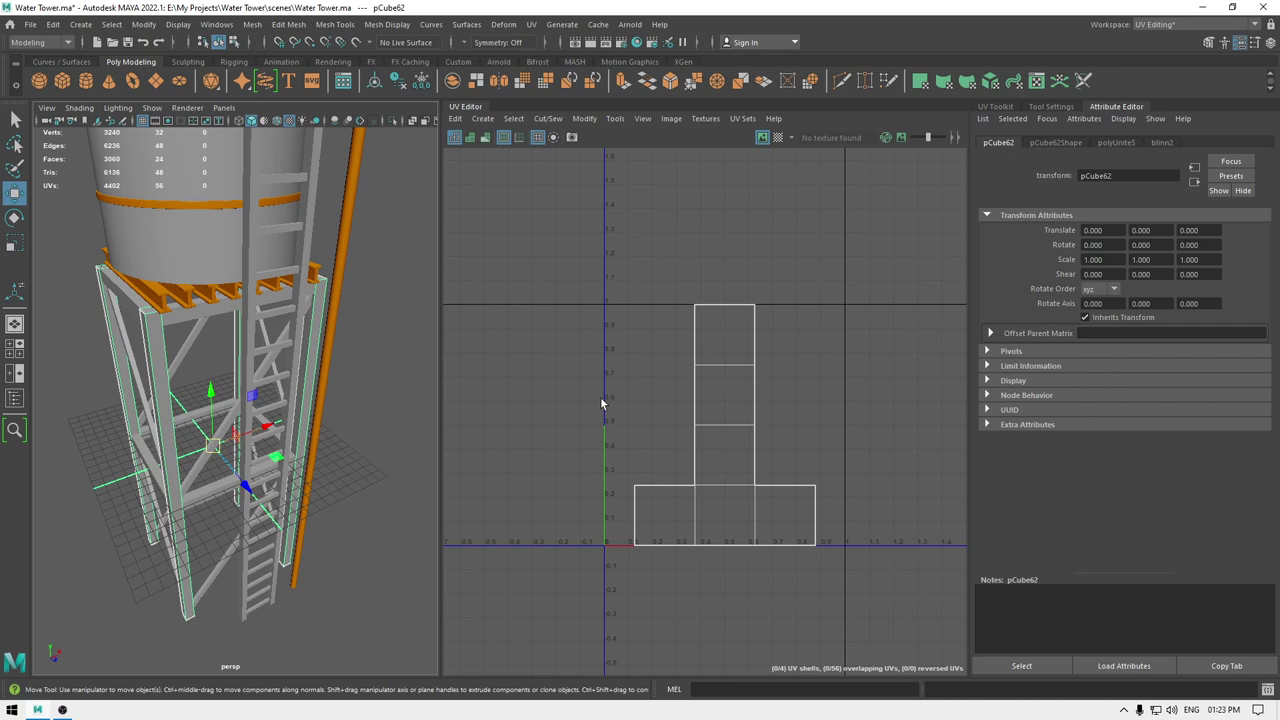
click(484, 119)
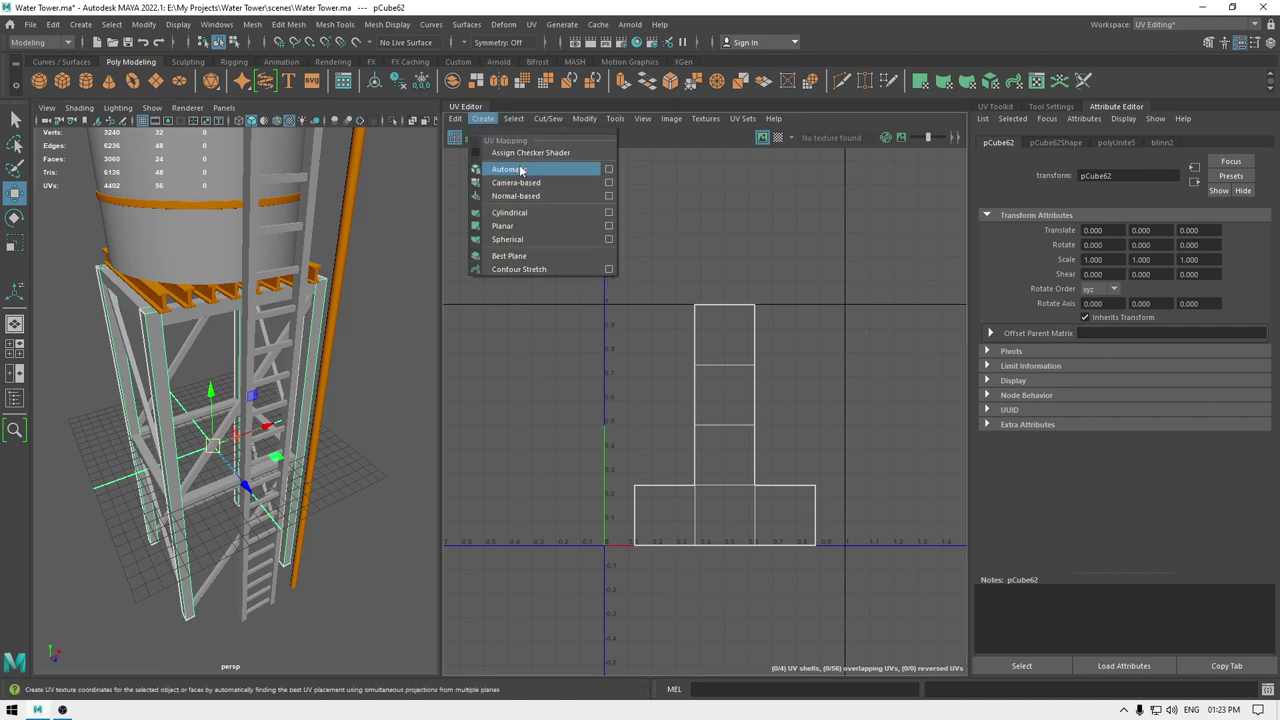
click(520, 169)
key(w)
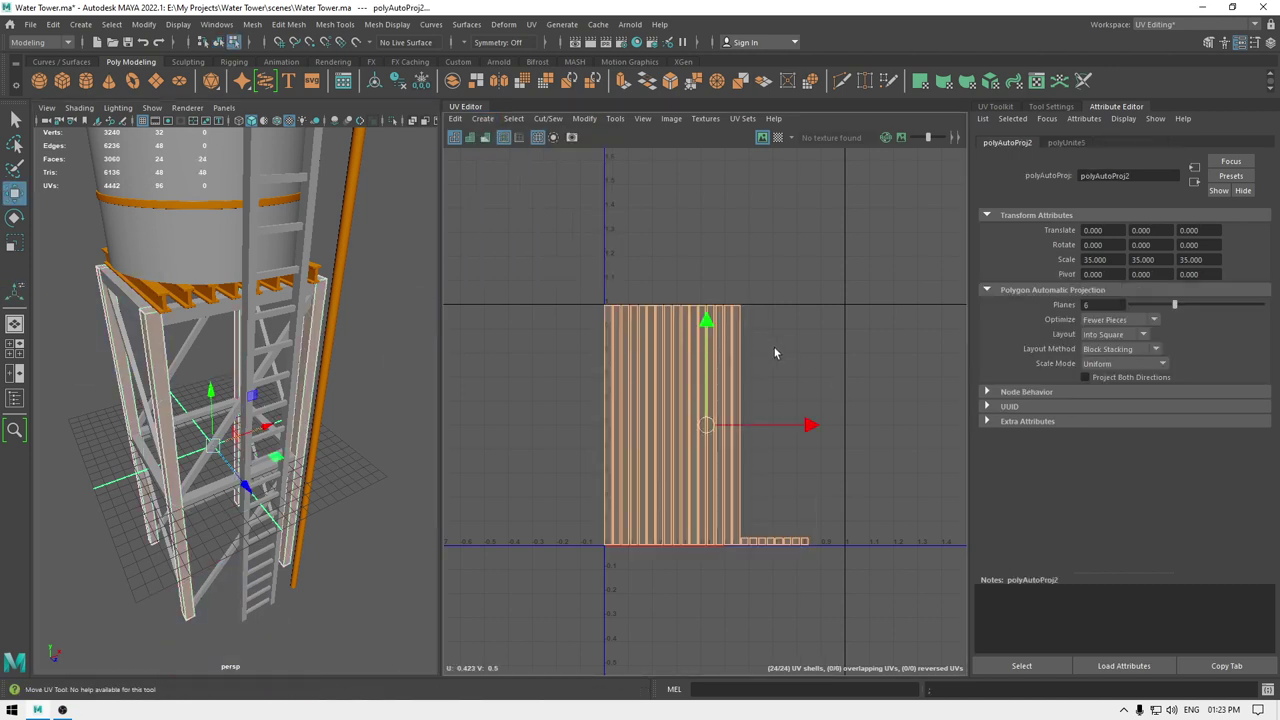
alt+middle_drag(774, 347, 741, 287)
- Move and sew the last long strip onto its neighbouring leg side and shift that shell clear of the others to about U 1.01
right_drag(733, 267, 732, 230)
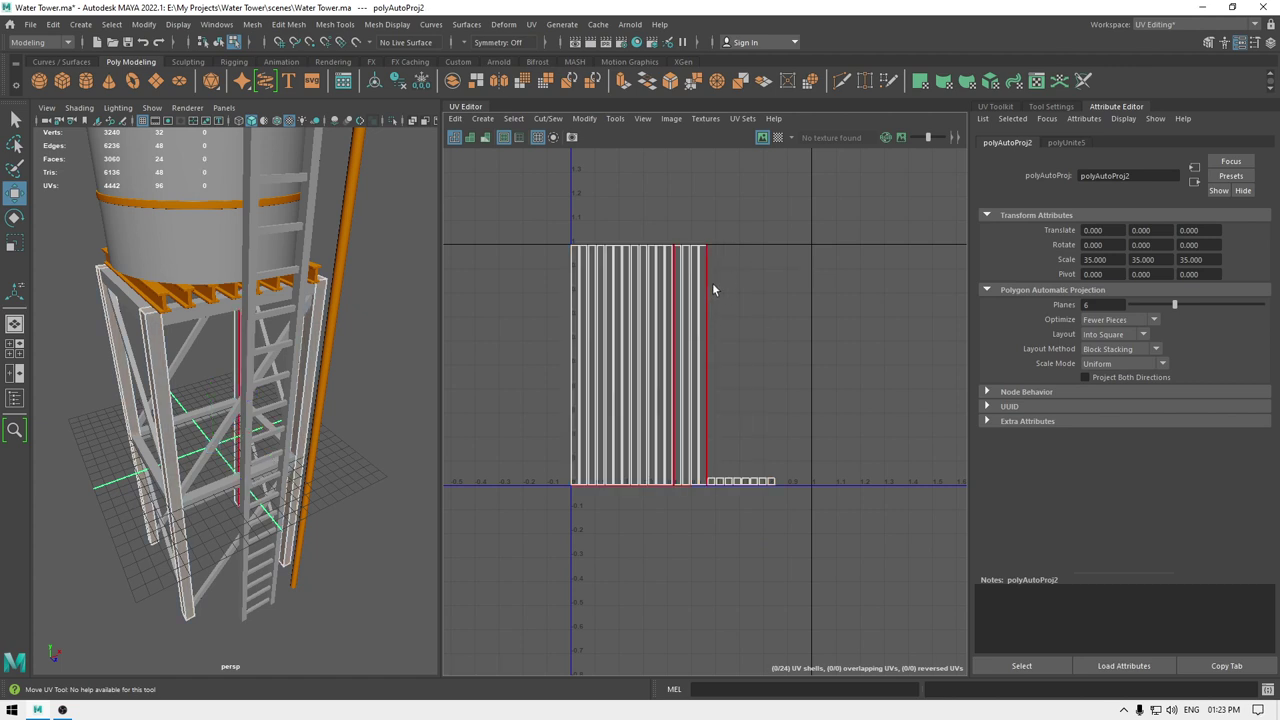
click(712, 283)
shift+right_drag(734, 285, 727, 222)
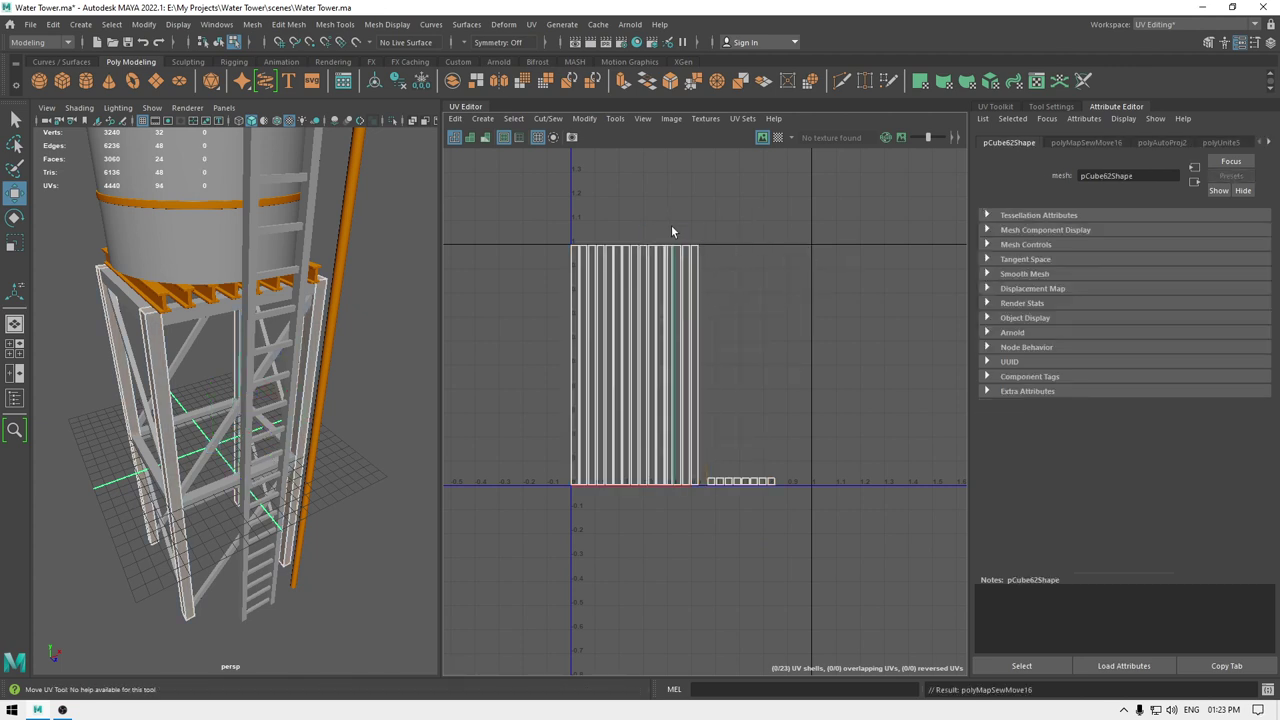
click(677, 271)
drag(776, 364, 917, 364)
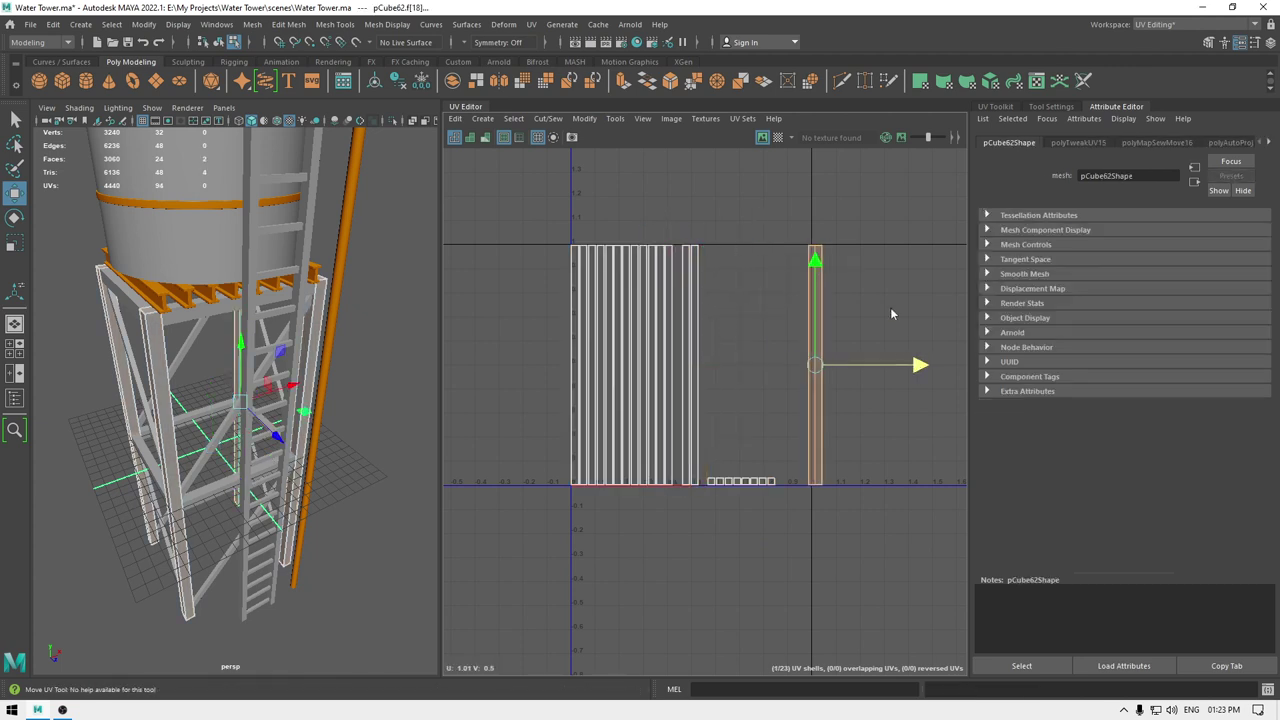
- Move and sew the first leg's remaining two side strips onto its separated shell
right_drag(891, 309, 891, 261)
click(825, 303)
shift+right_drag(848, 315, 858, 240)
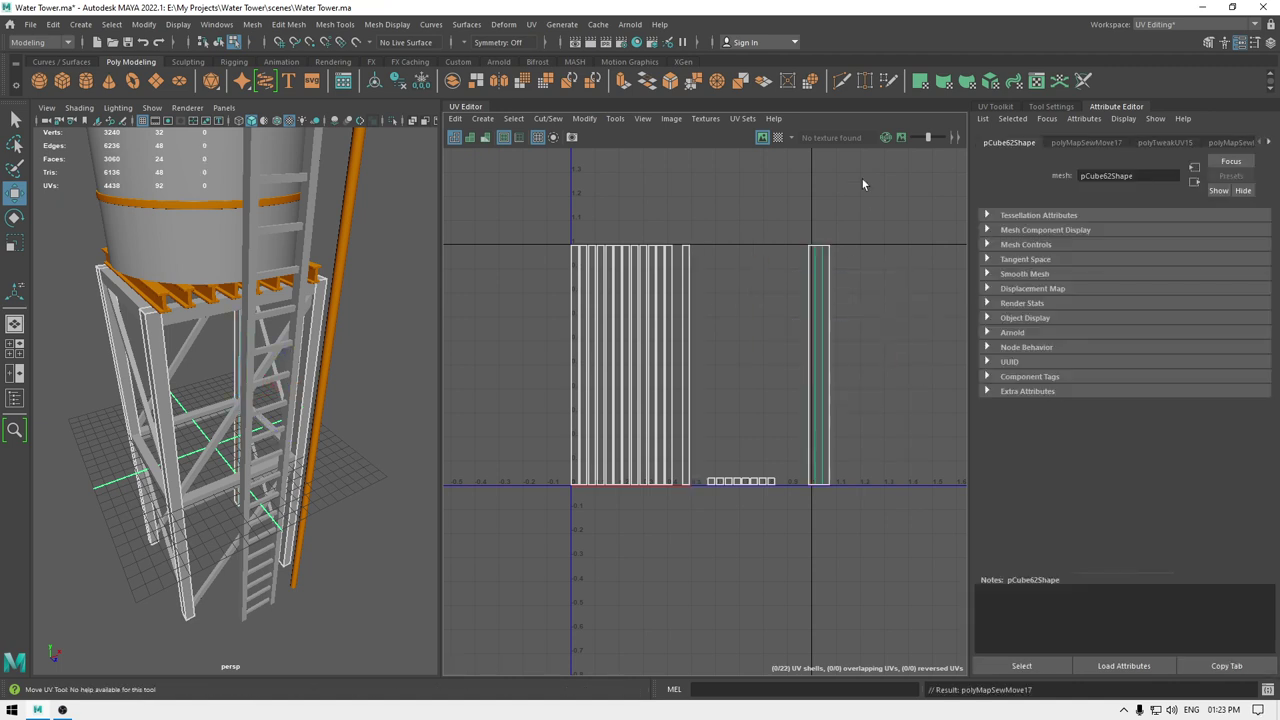
click(833, 287)
shift+right_drag(886, 315, 853, 225)
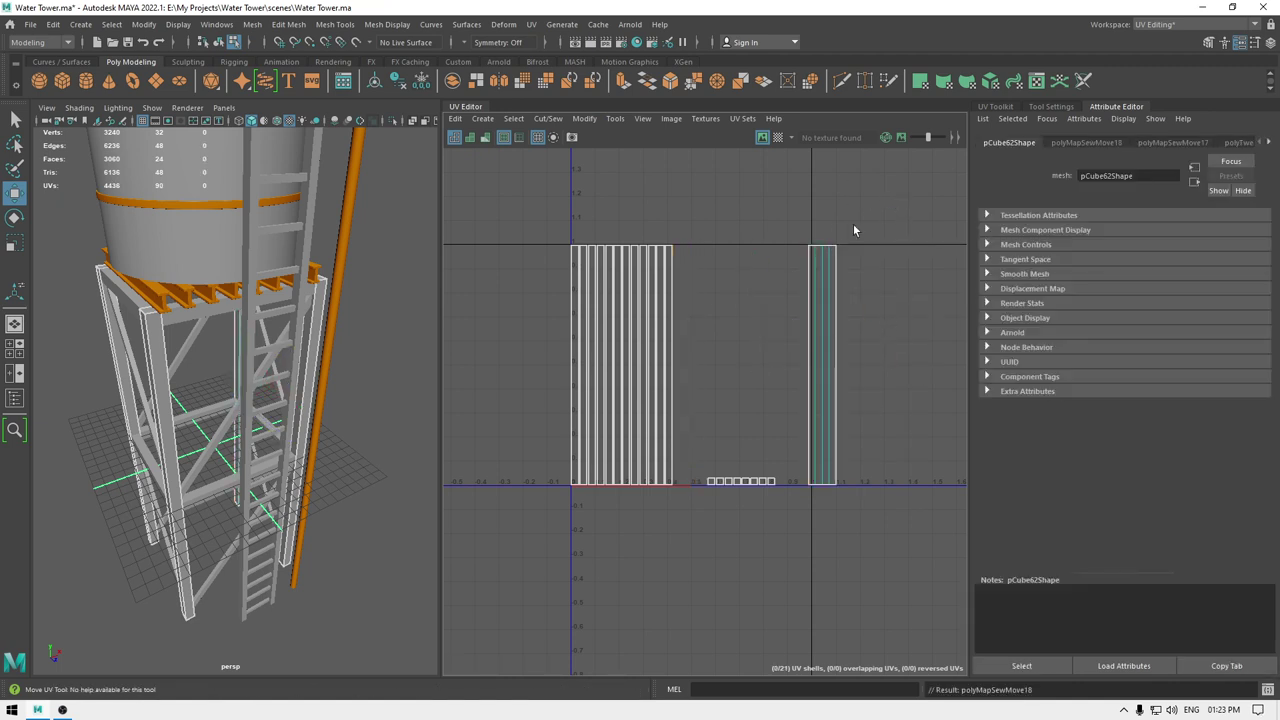
- Move and sew the two small end caps onto the first leg's shell
click(832, 237)
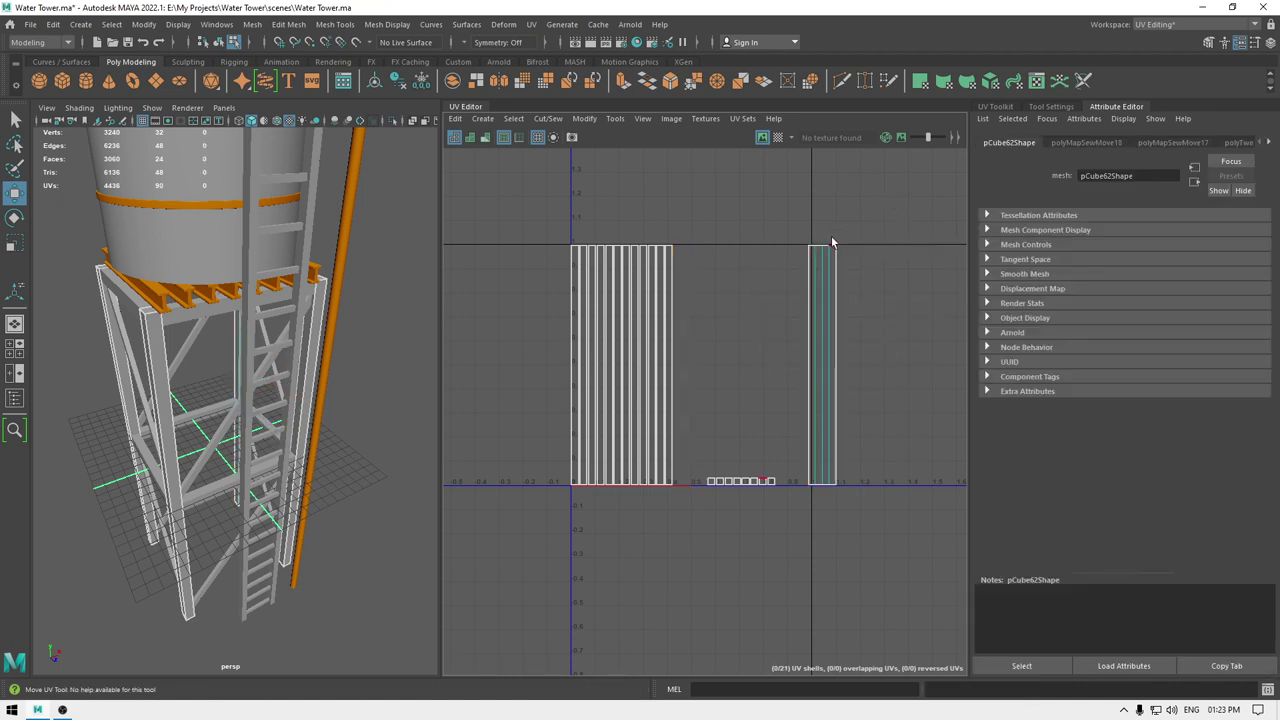
shift+click(833, 487)
shift+right_drag(894, 459, 895, 428)
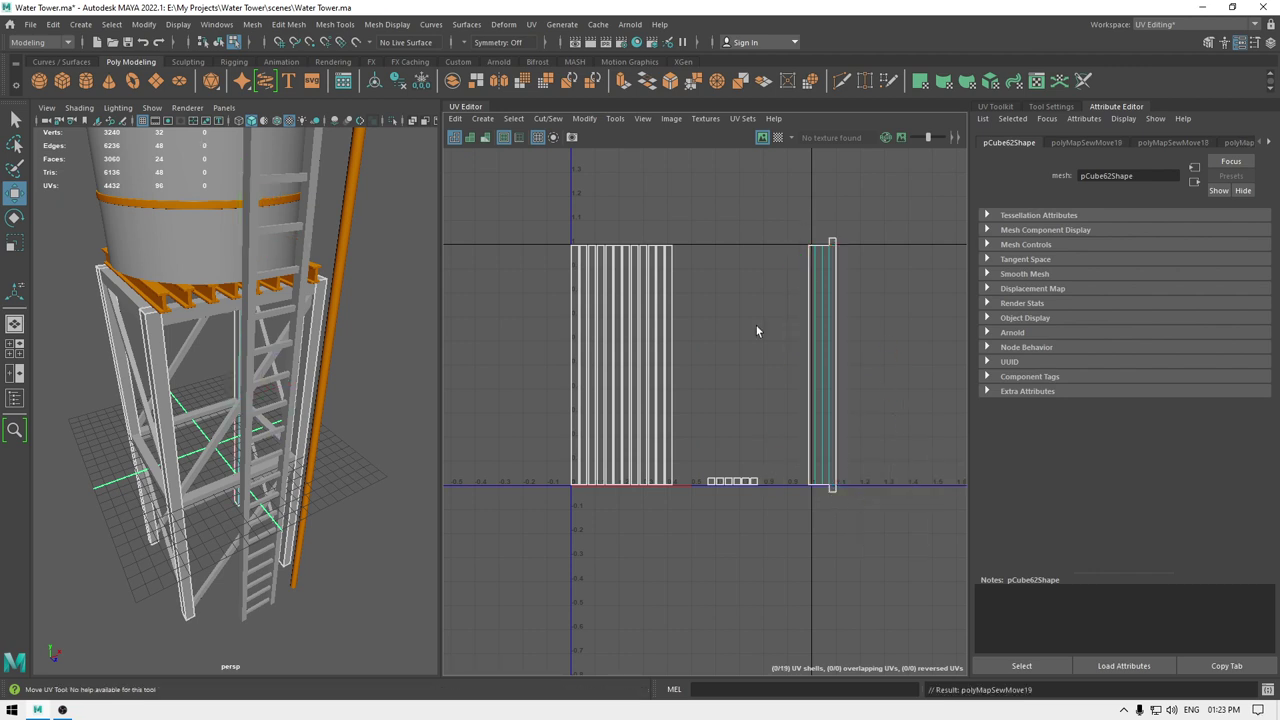
- Sew three side strips of the second leg together and move the shell apart from the remaining strips
click(671, 288)
shift+right_drag(702, 286, 712, 203)
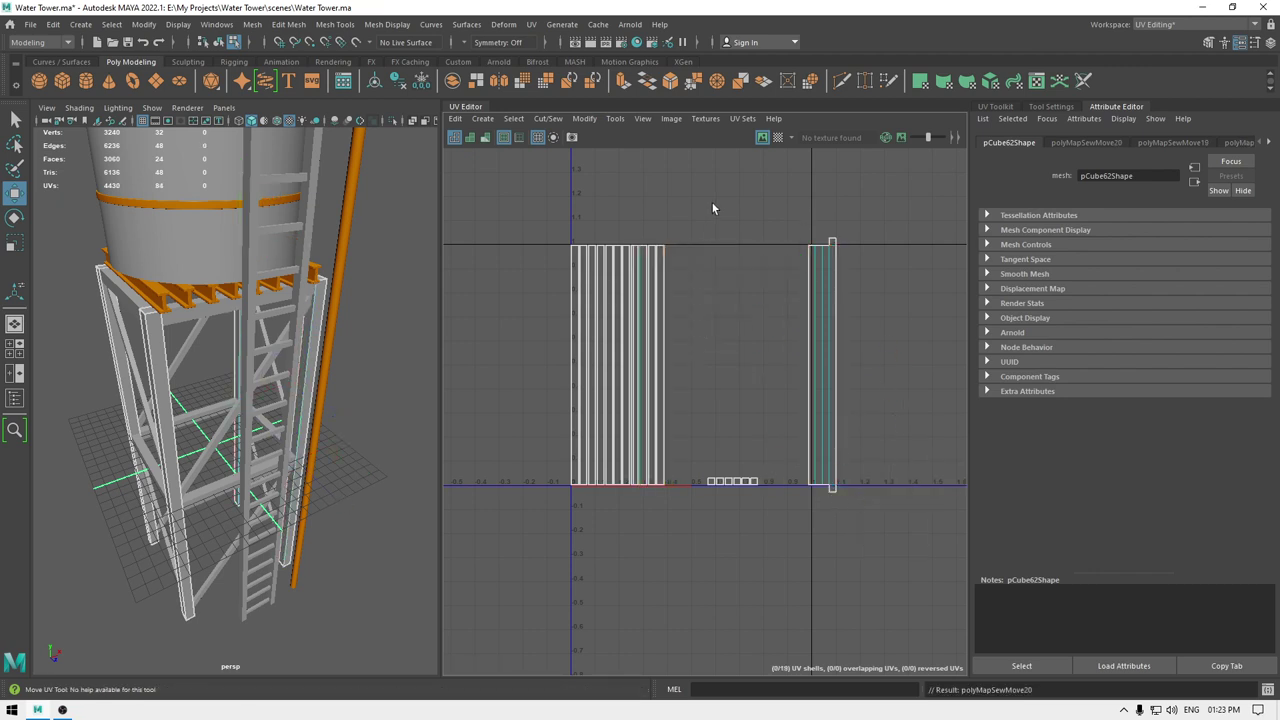
click(645, 269)
shift+right_drag(660, 240, 657, 122)
right_drag(684, 209, 637, 198)
click(640, 272)
drag(750, 366, 780, 366)
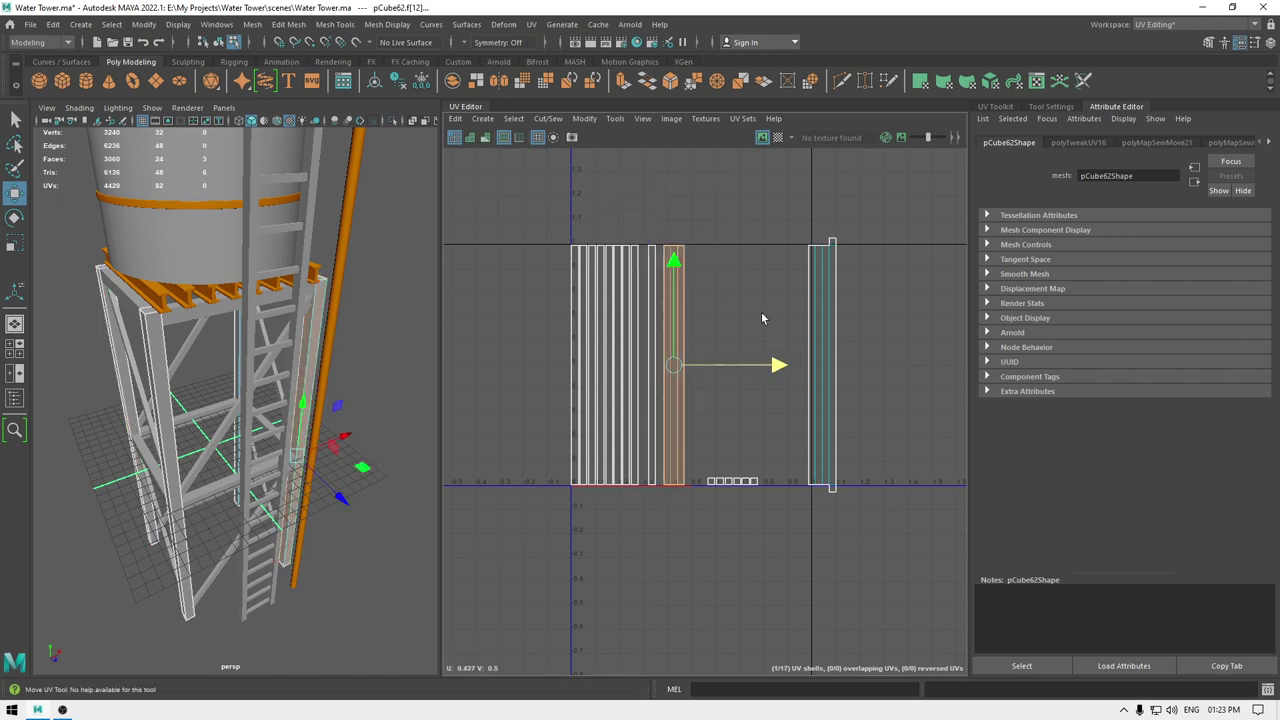
- Sew the second leg's fourth side strip and its two end caps onto its shell
right_drag(759, 308, 754, 221)
click(691, 285)
shift+right_drag(692, 286, 690, 223)
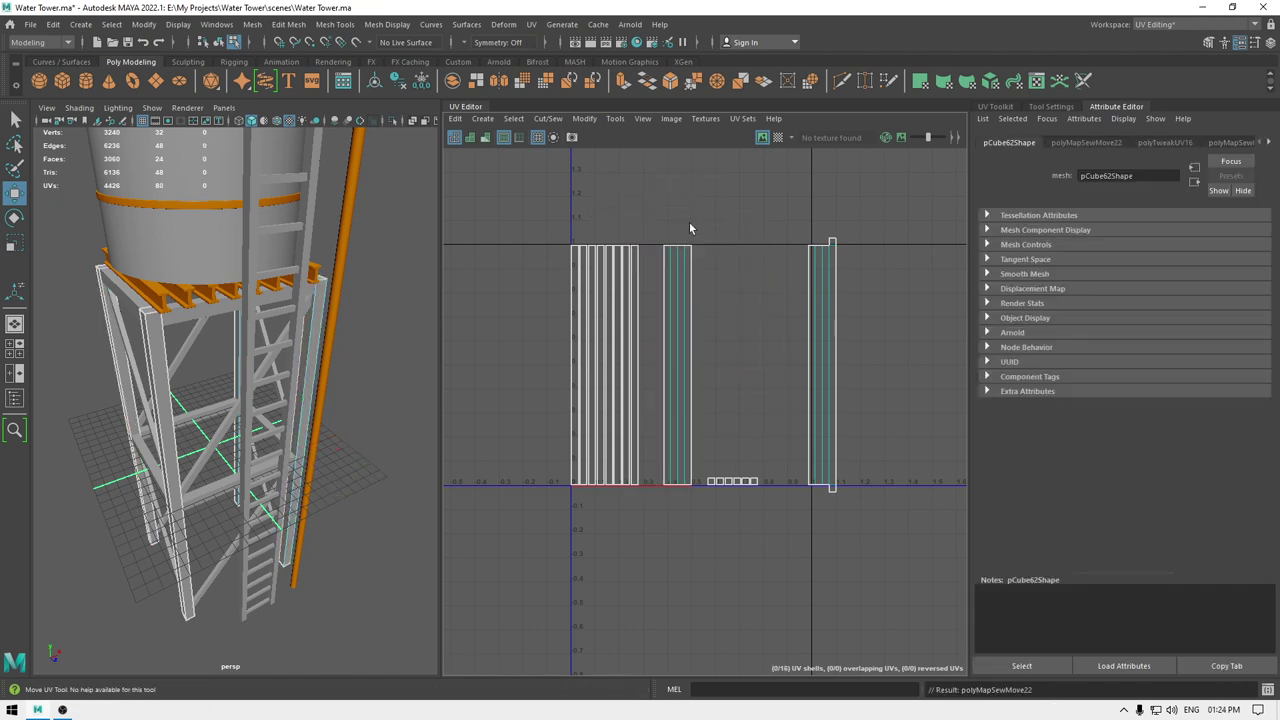
click(686, 238)
shift+click(687, 490)
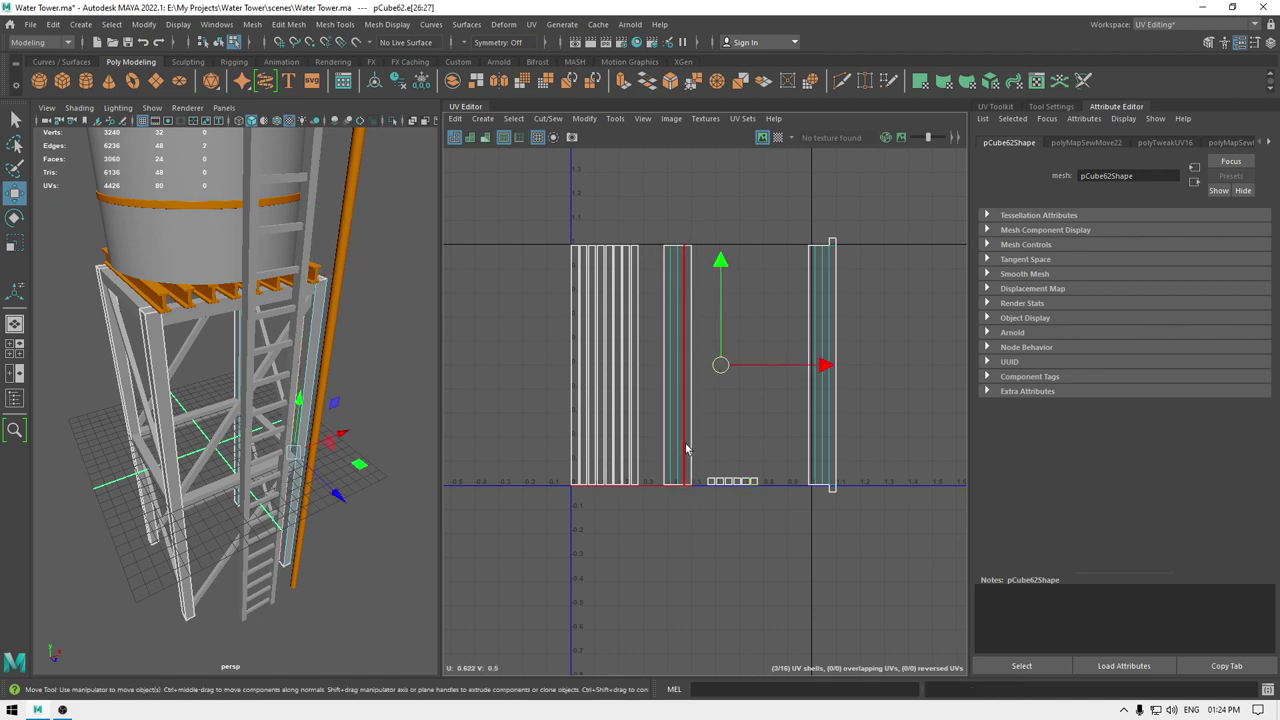
shift+right_drag(686, 449, 683, 405)
- Sew three side strips of the third leg together and move the shell between the two finished leg shells
click(642, 366)
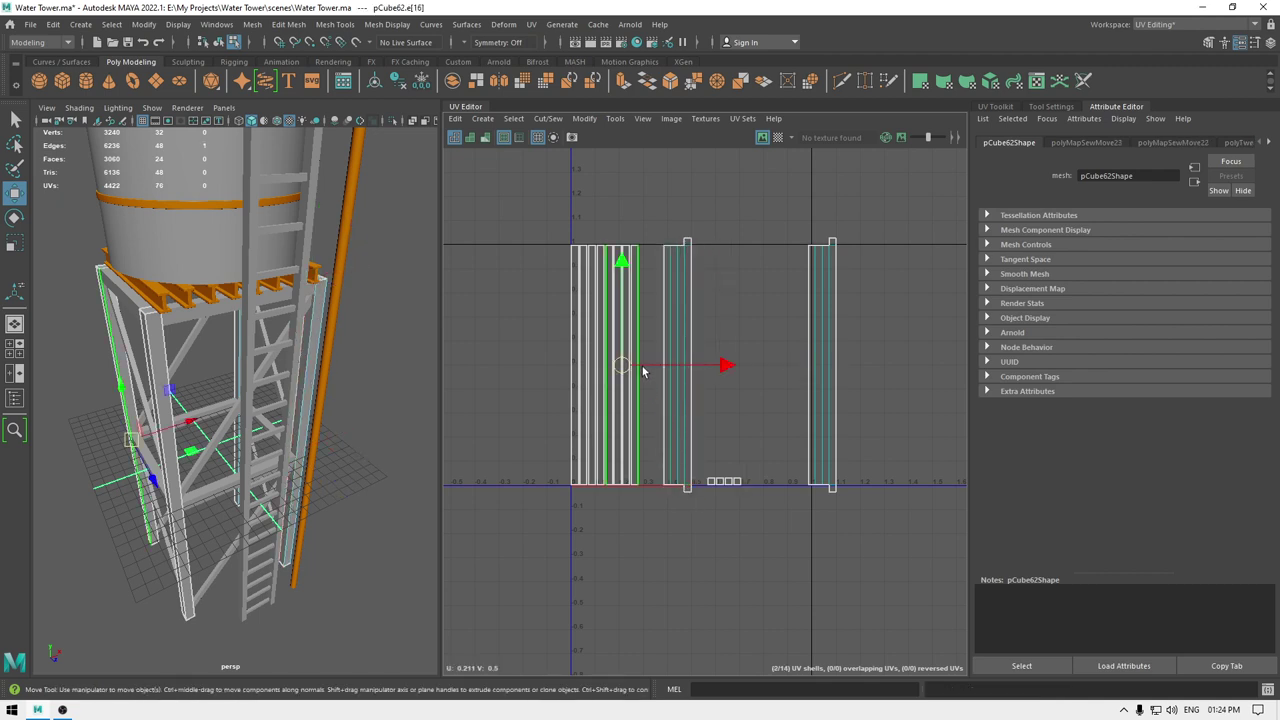
shift+right_drag(643, 367, 647, 241)
click(612, 336)
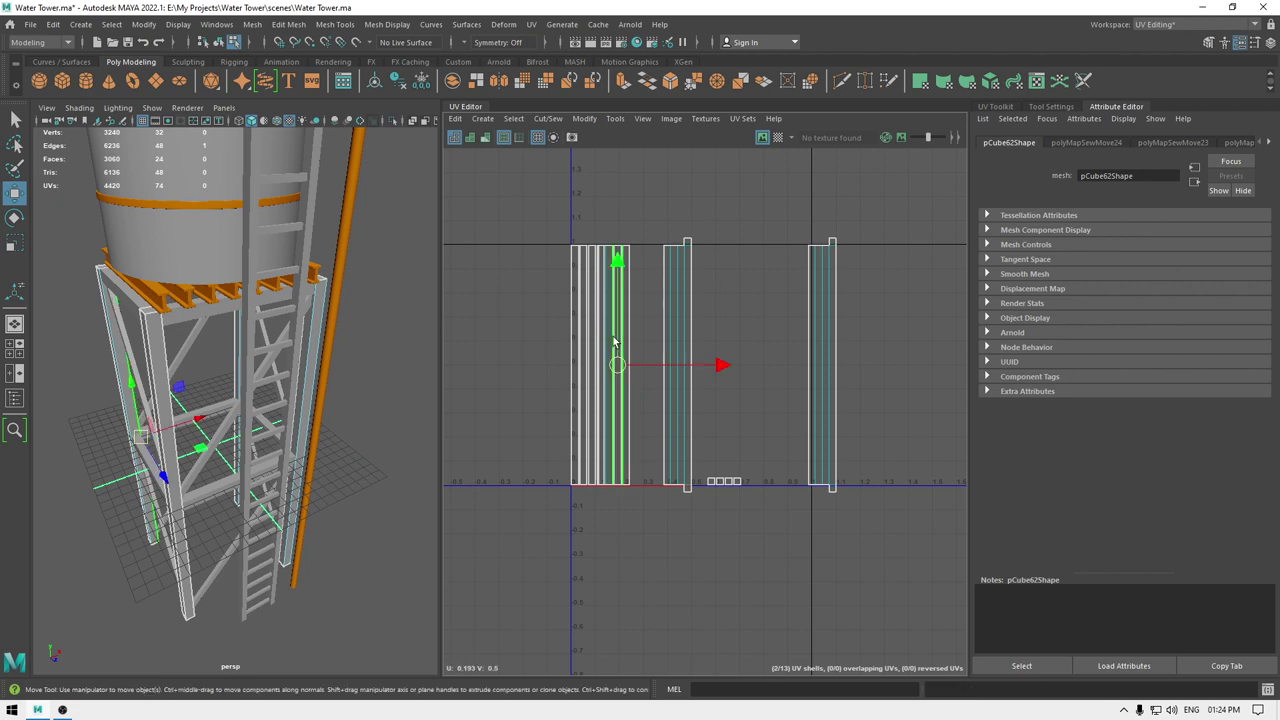
shift+right_drag(614, 342, 559, 199)
click(603, 281)
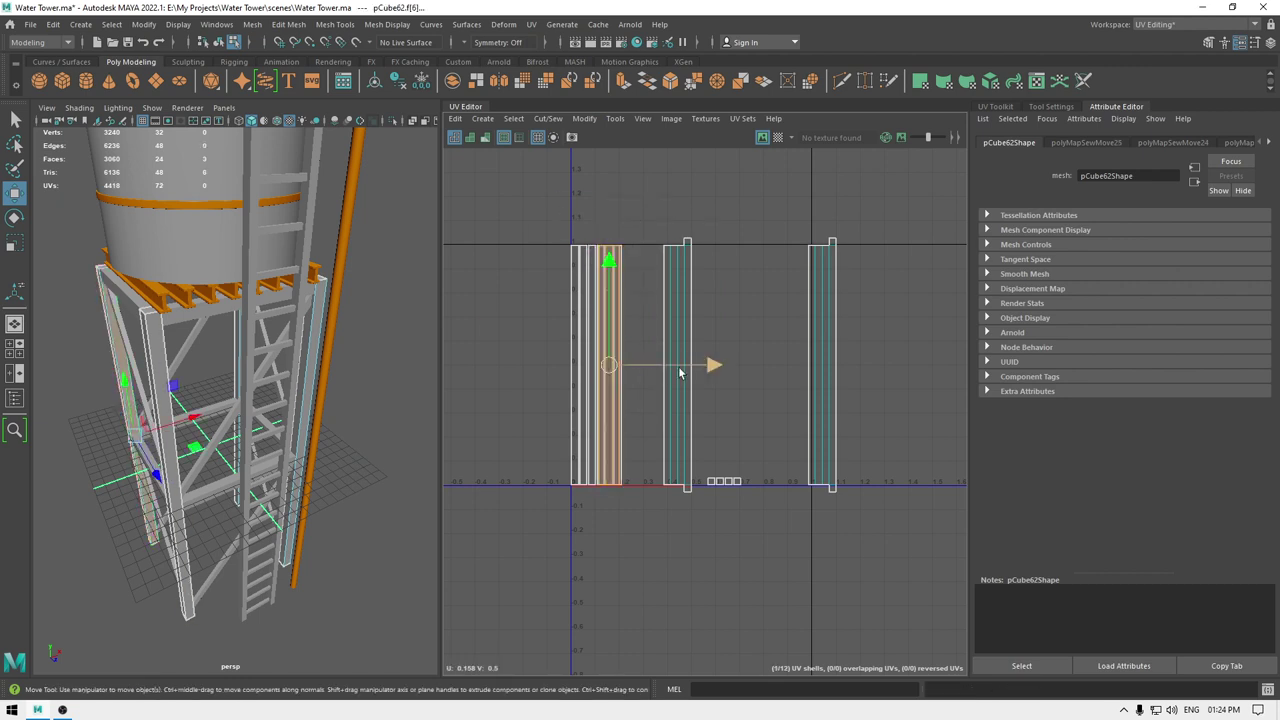
drag(706, 368, 857, 370)
- Sew the third leg's last side strip and its two end caps onto its shell
right_drag(734, 295, 735, 252)
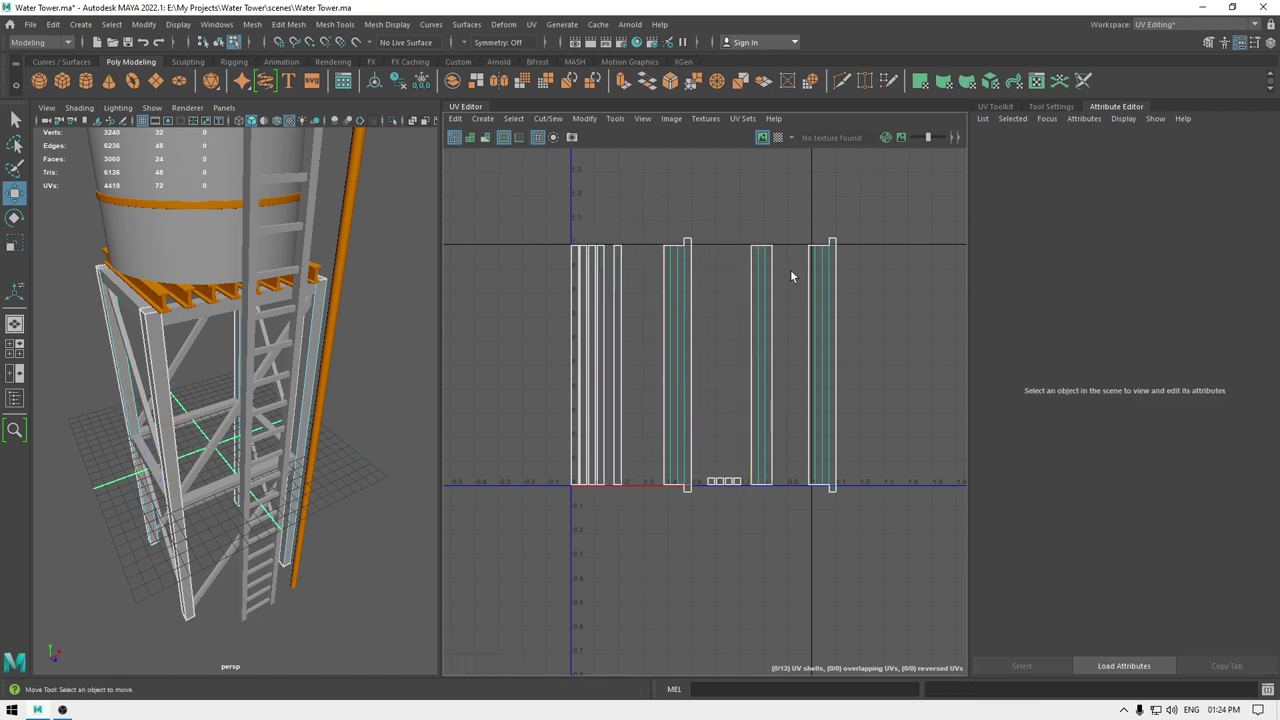
click(773, 279)
shift+right_drag(774, 184, 775, 181)
click(775, 245)
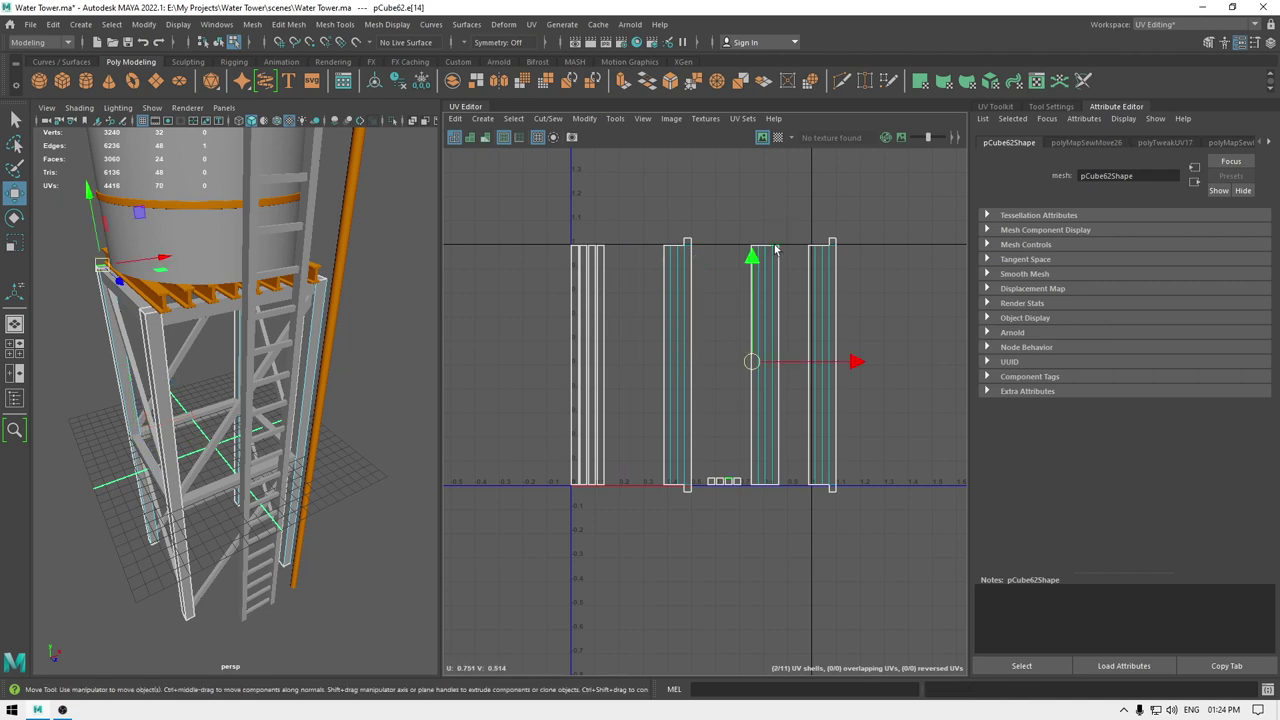
shift+click(774, 485)
key(g)
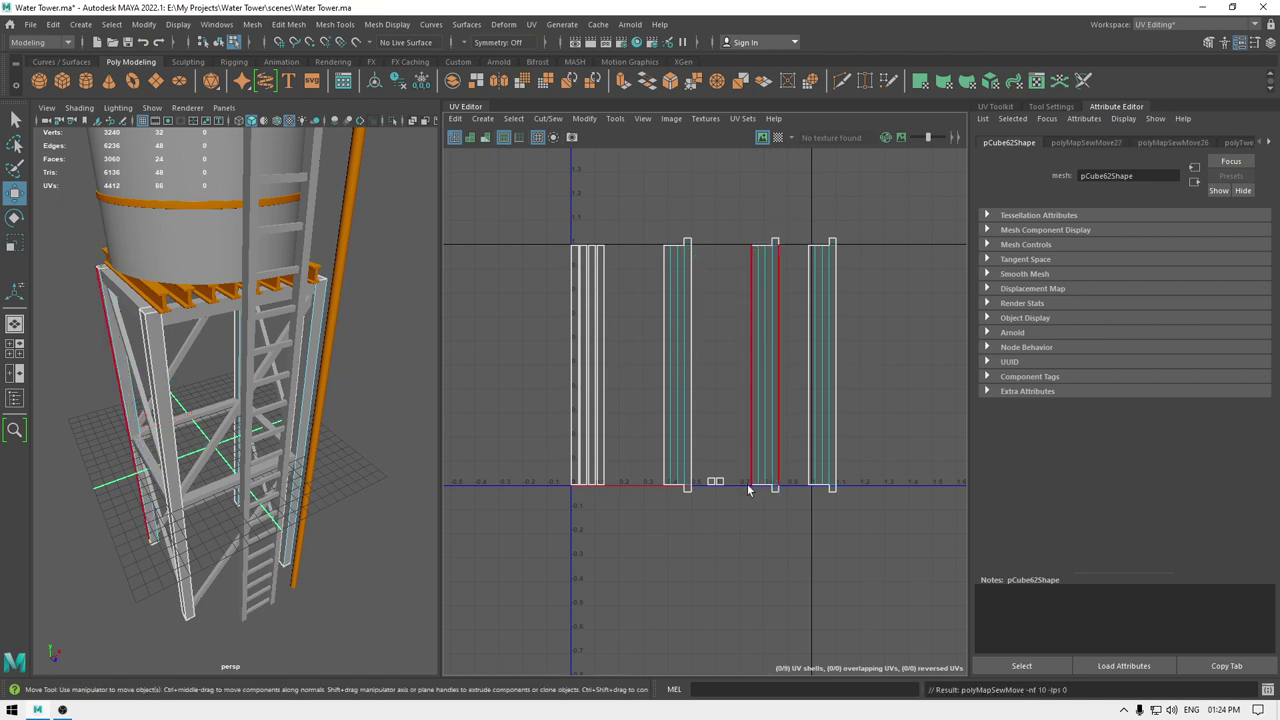
- Sew the fourth leg's four side strips and its two end caps into one shell
click(606, 435)
key(g)
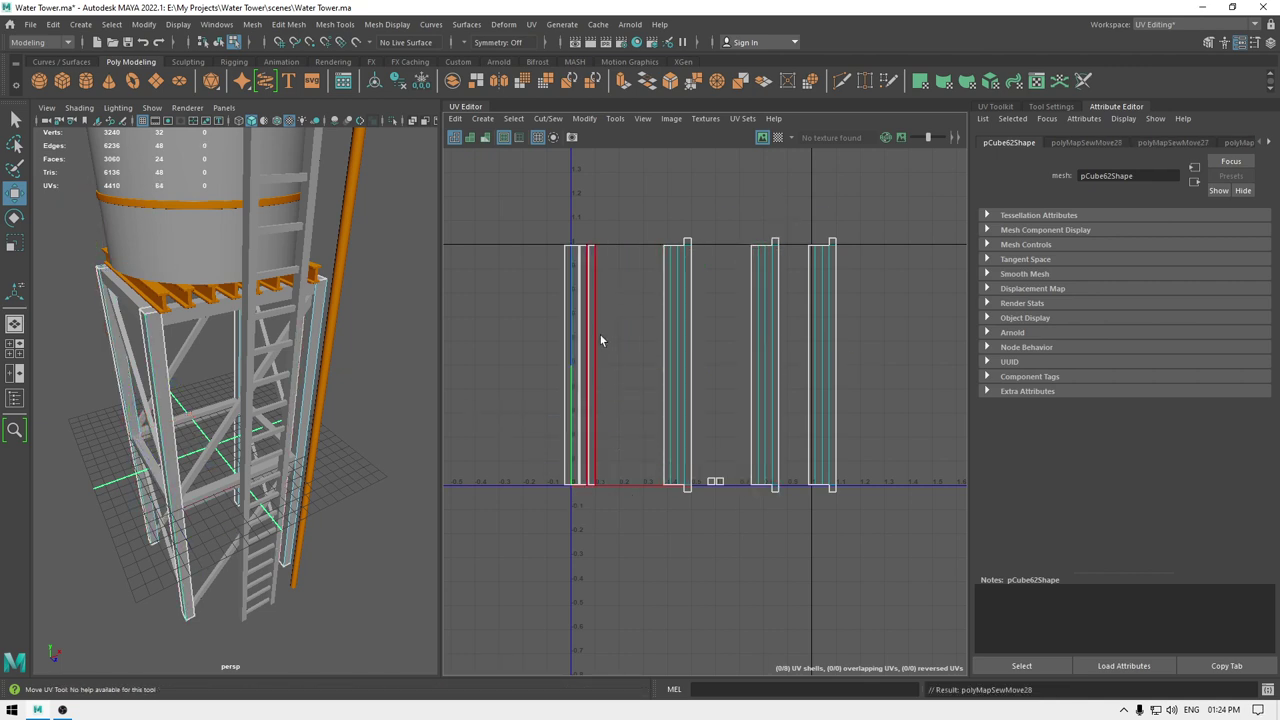
click(600, 337)
key(g)
click(614, 321)
key(g)
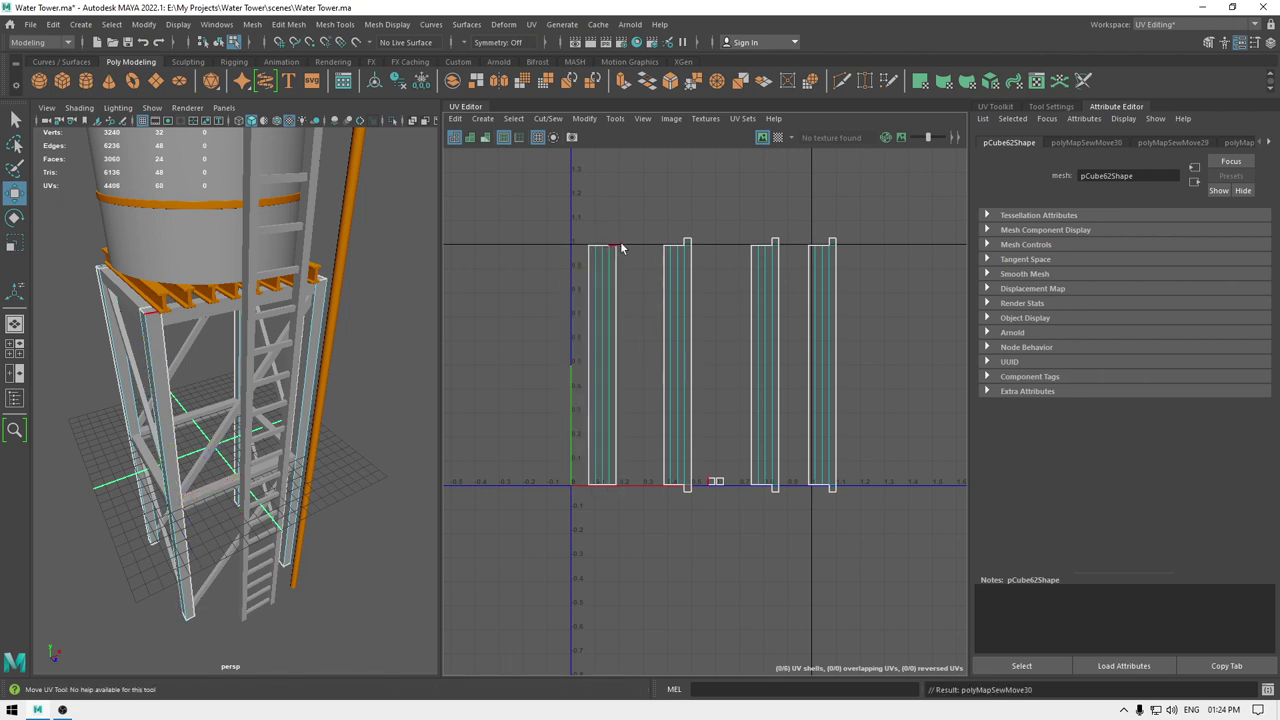
click(613, 243)
shift+click(614, 490)
shift+right_drag(614, 490, 616, 452)
- Lay out all four leg shells within the UV square and return to object selection with nothing selected
right_drag(630, 281, 556, 259)
drag(547, 257, 895, 285)
shift+right_drag(915, 247, 798, 295)
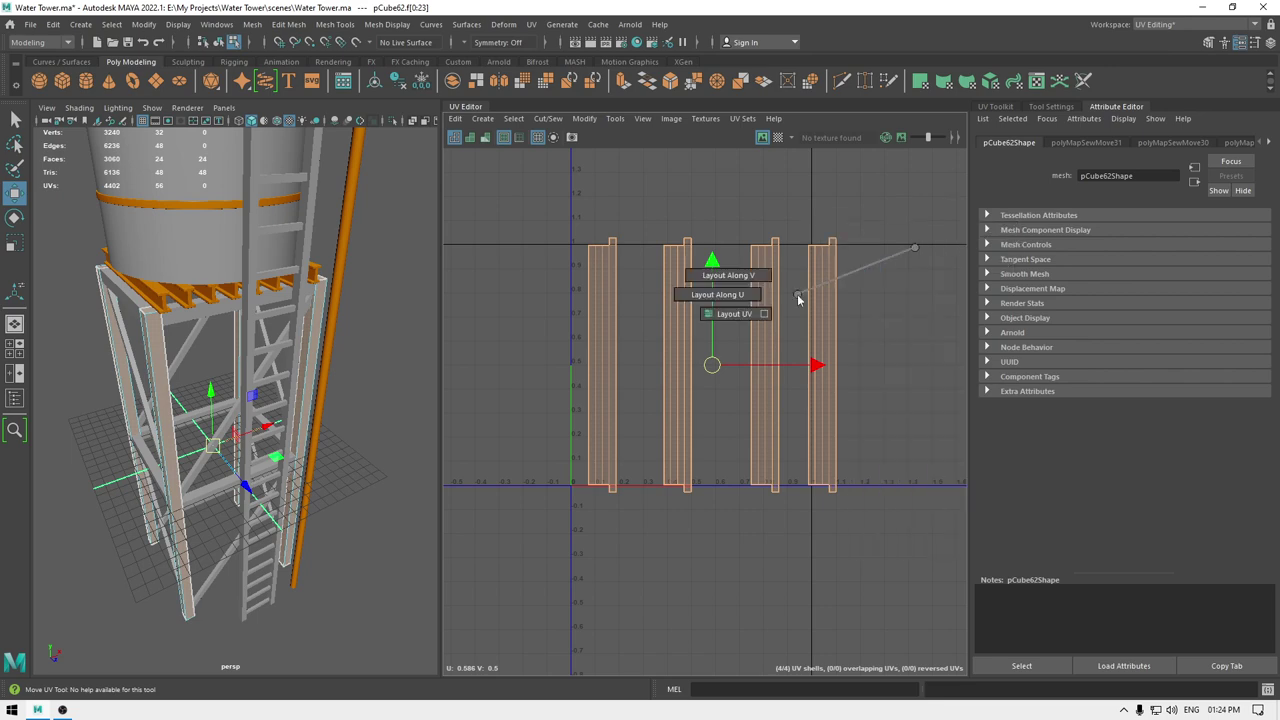
shift+right_drag(713, 320, 712, 320)
right_drag(302, 292, 366, 270)
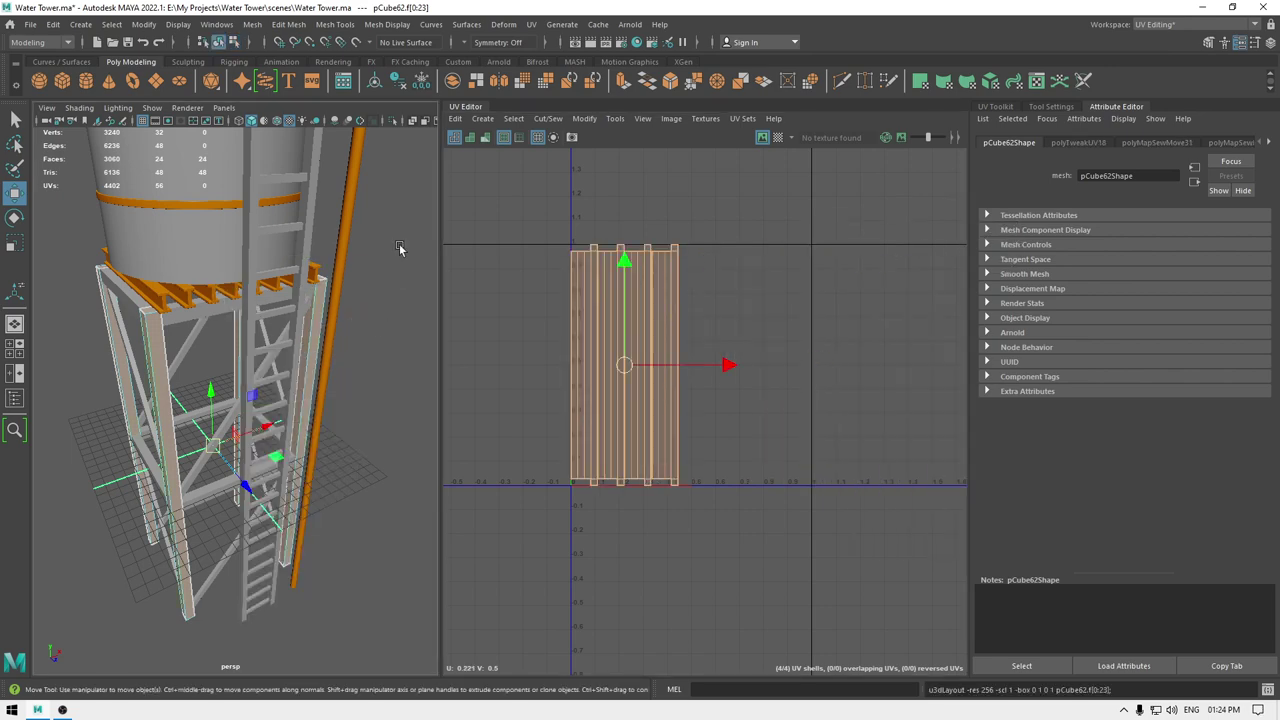
click(400, 252)
- Combine the four horizontal beams at the top of the support frame into one mesh
alt+drag(380, 372, 415, 358)
alt+drag(354, 322, 418, 362)
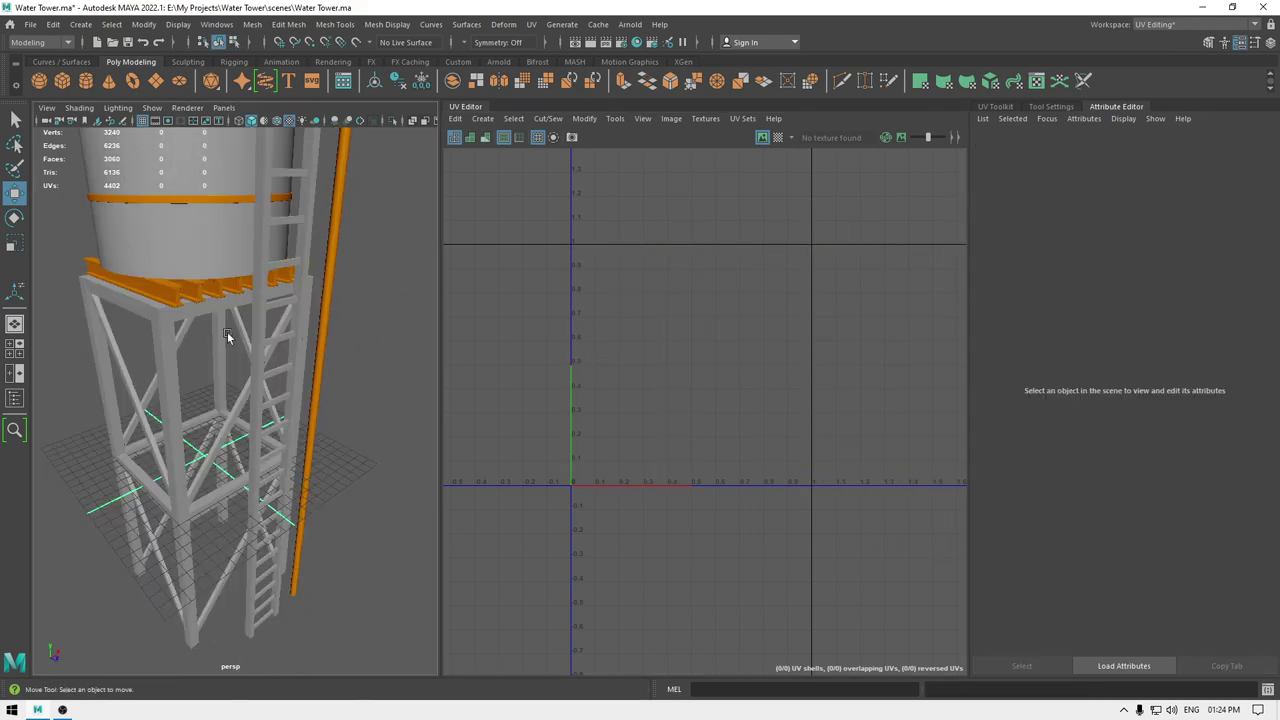
alt+drag(227, 331, 232, 409)
alt+drag(173, 367, 281, 360)
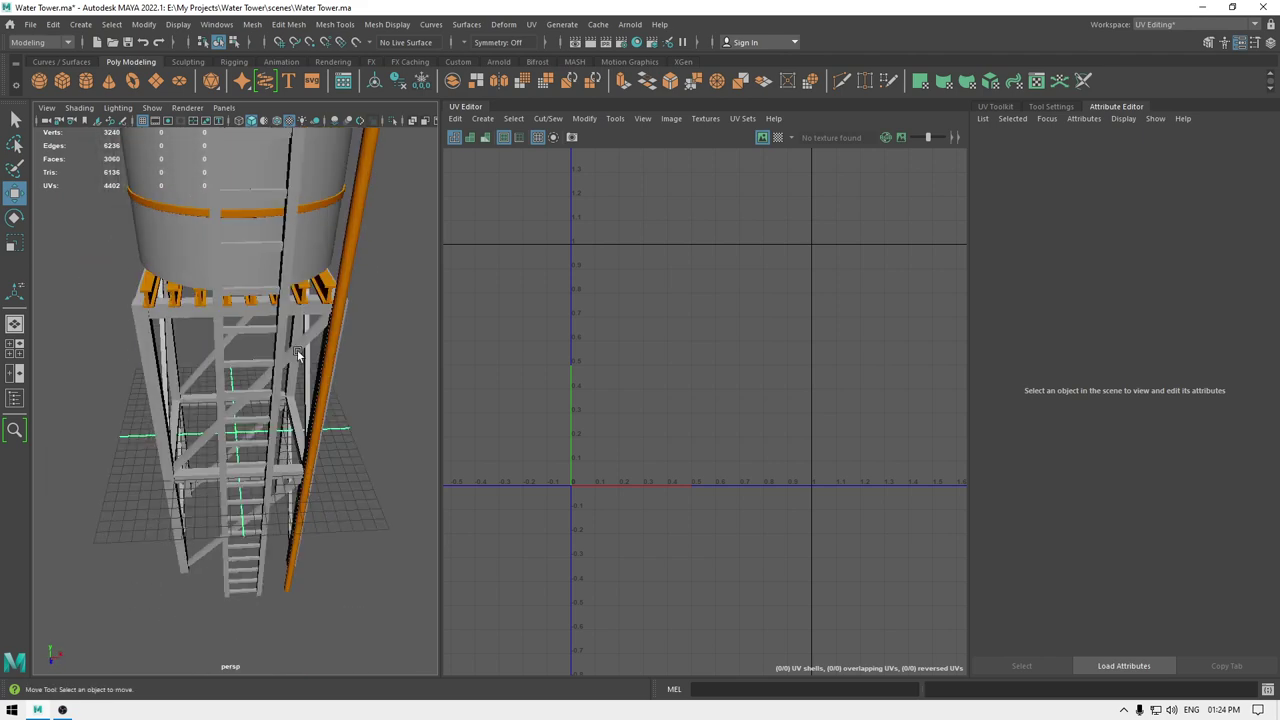
alt+drag(297, 354, 276, 305)
alt+drag(287, 391, 108, 352)
scroll(229, 285, down, 2)
click(177, 320)
shift+click(222, 338)
shift+click(308, 341)
alt+drag(321, 370, 244, 363)
shift+click(247, 365)
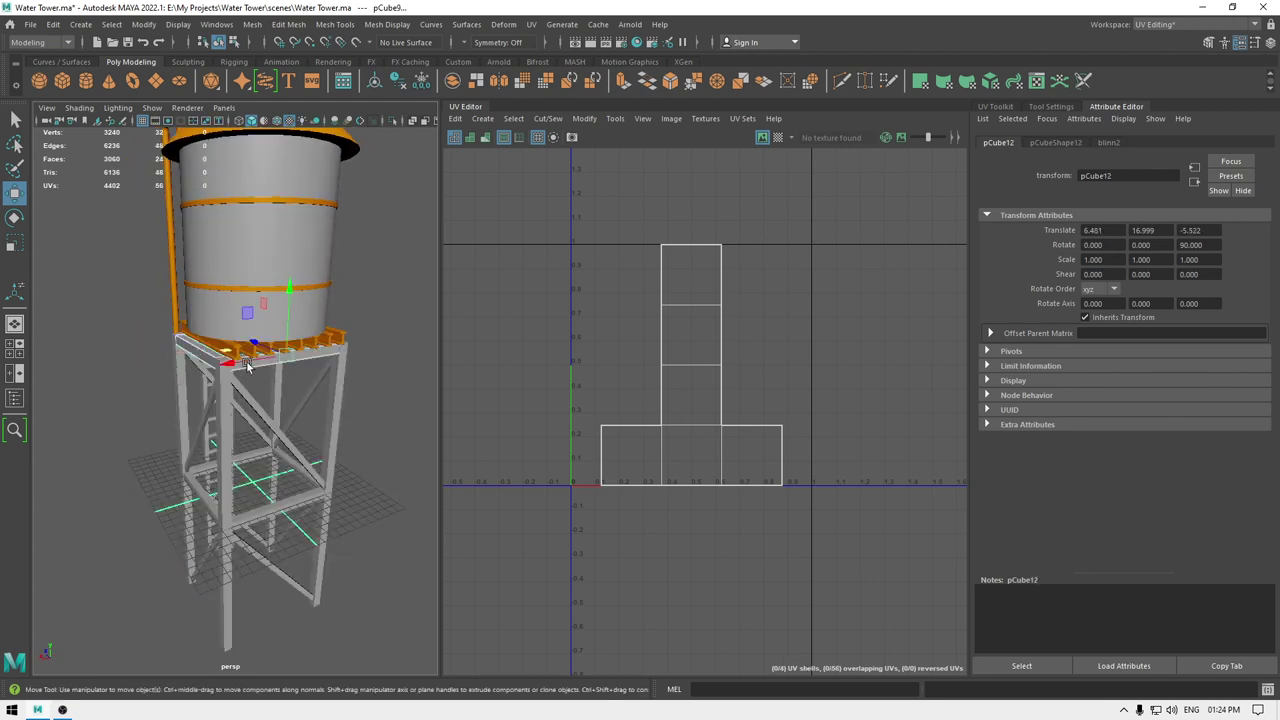
shift+right_drag(388, 282, 368, 566)
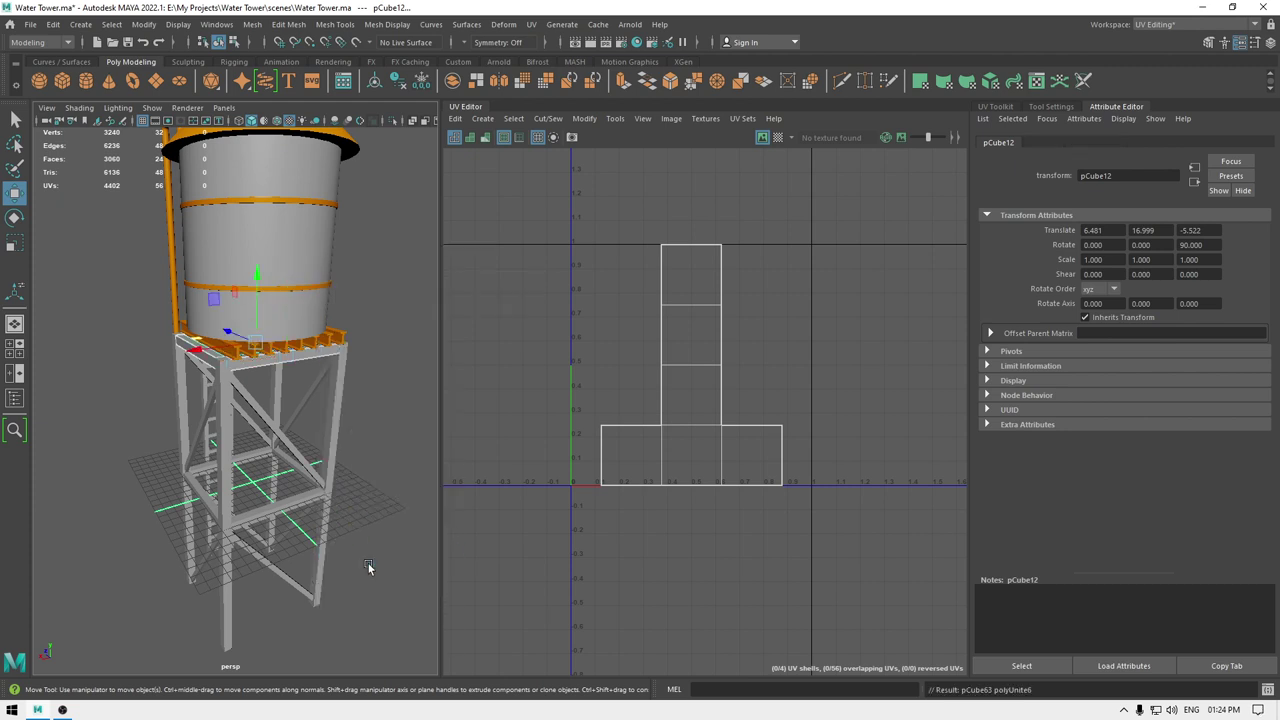
- Apply Automatic UV mapping to the combined top beams and move one side strip away from the rest
click(483, 118)
click(530, 168)
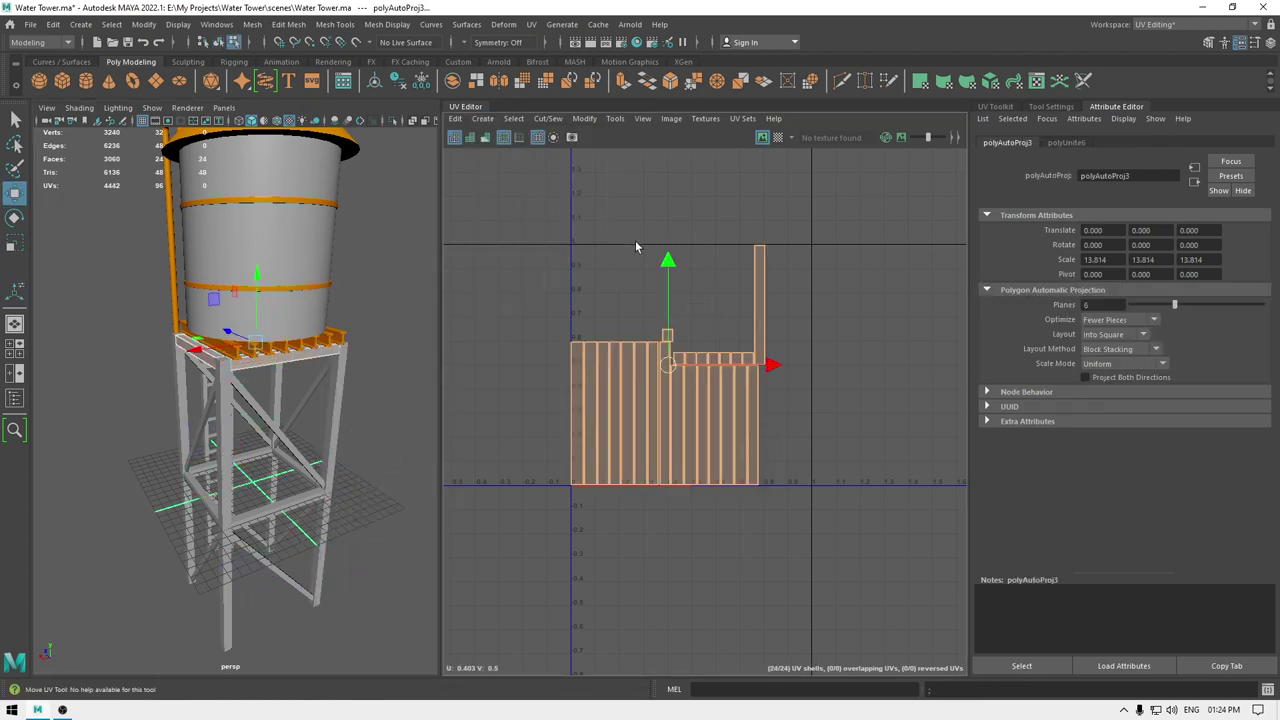
right_drag(636, 247, 566, 227)
click(576, 385)
drag(577, 414, 483, 415)
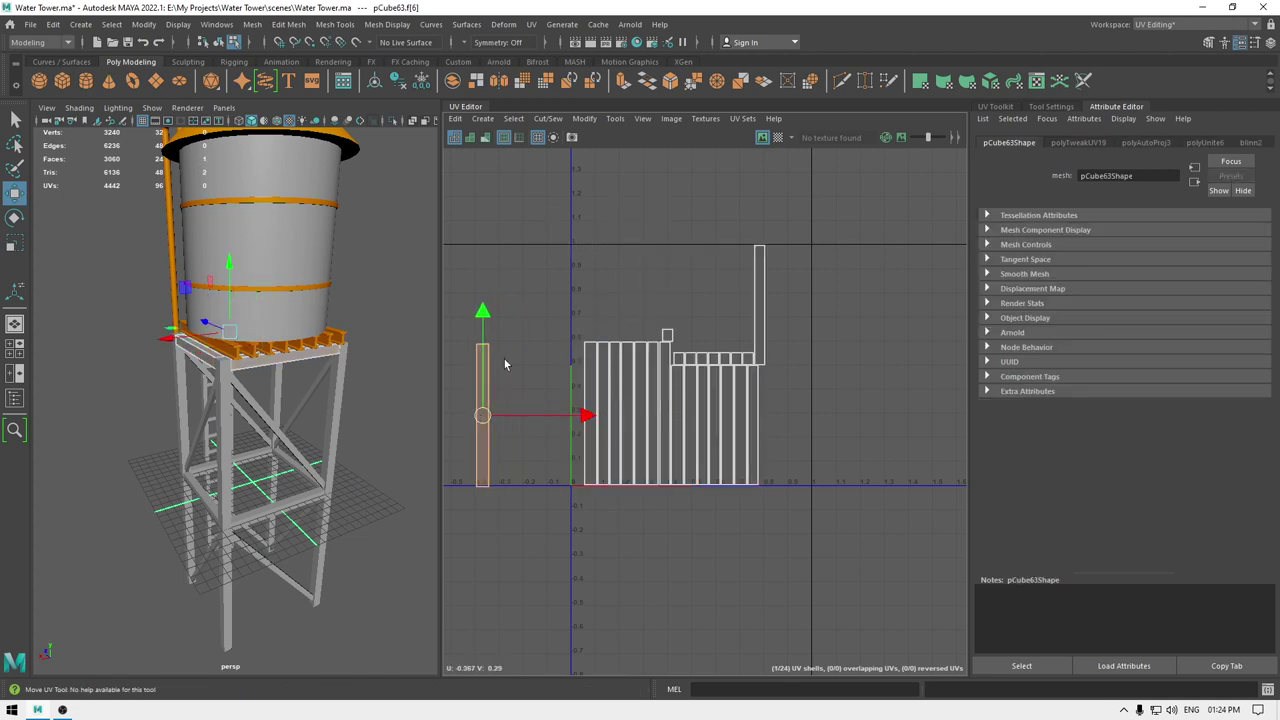
- Sew the first beam's remaining side strips and its two end caps onto the separated strip
right_drag(505, 364, 506, 291)
alt+middle_drag(506, 289, 610, 214)
click(561, 266)
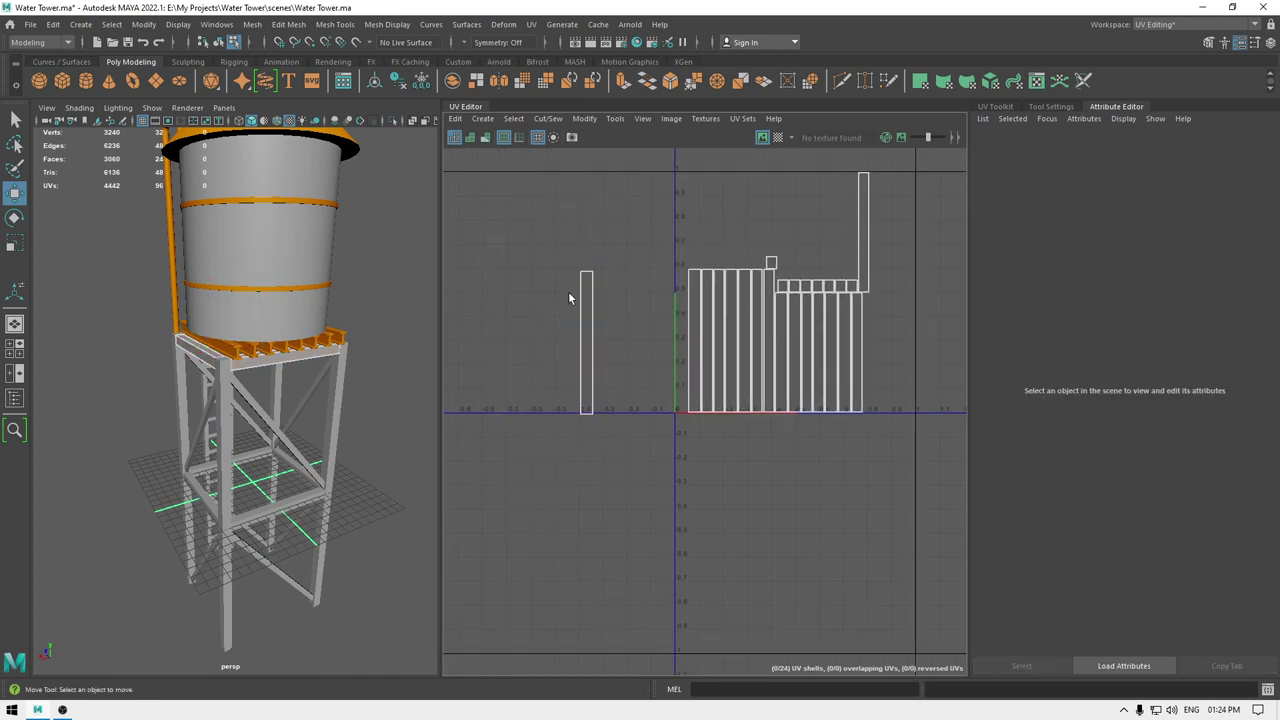
click(581, 305)
right_drag(601, 309, 591, 248)
shift+right_drag(565, 322, 541, 171)
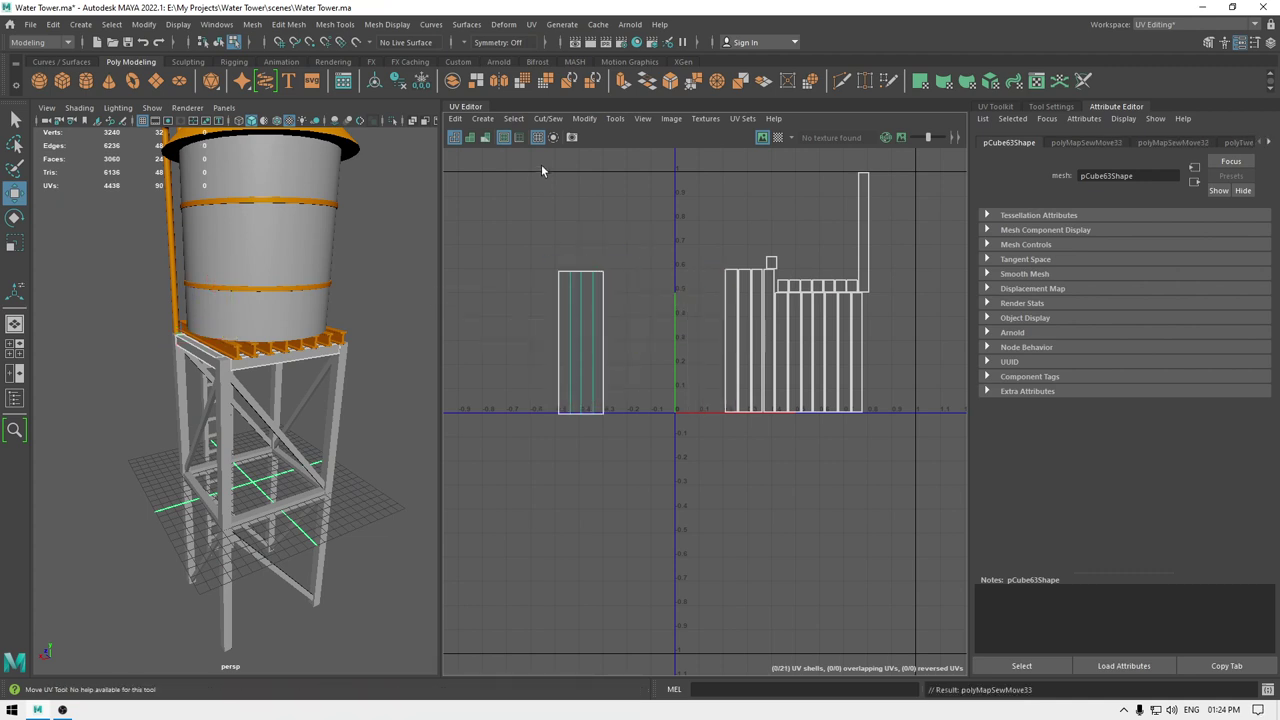
click(567, 270)
shift+right_drag(563, 415, 565, 271)
- Move a side strip of the second beam away from the group to start its shell
click(726, 336)
right_drag(698, 351, 642, 322)
click(733, 332)
drag(731, 342, 685, 352)
right_click(686, 350)
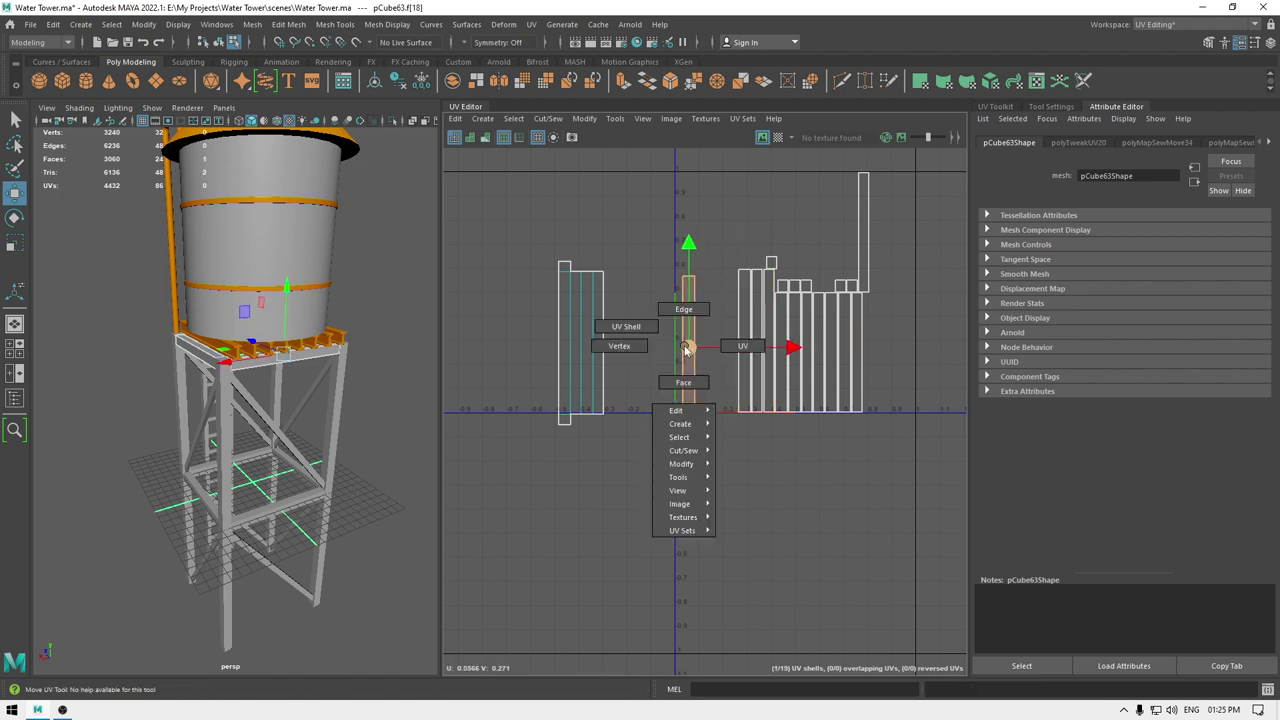
right_drag(678, 297, 672, 214)
click(697, 314)
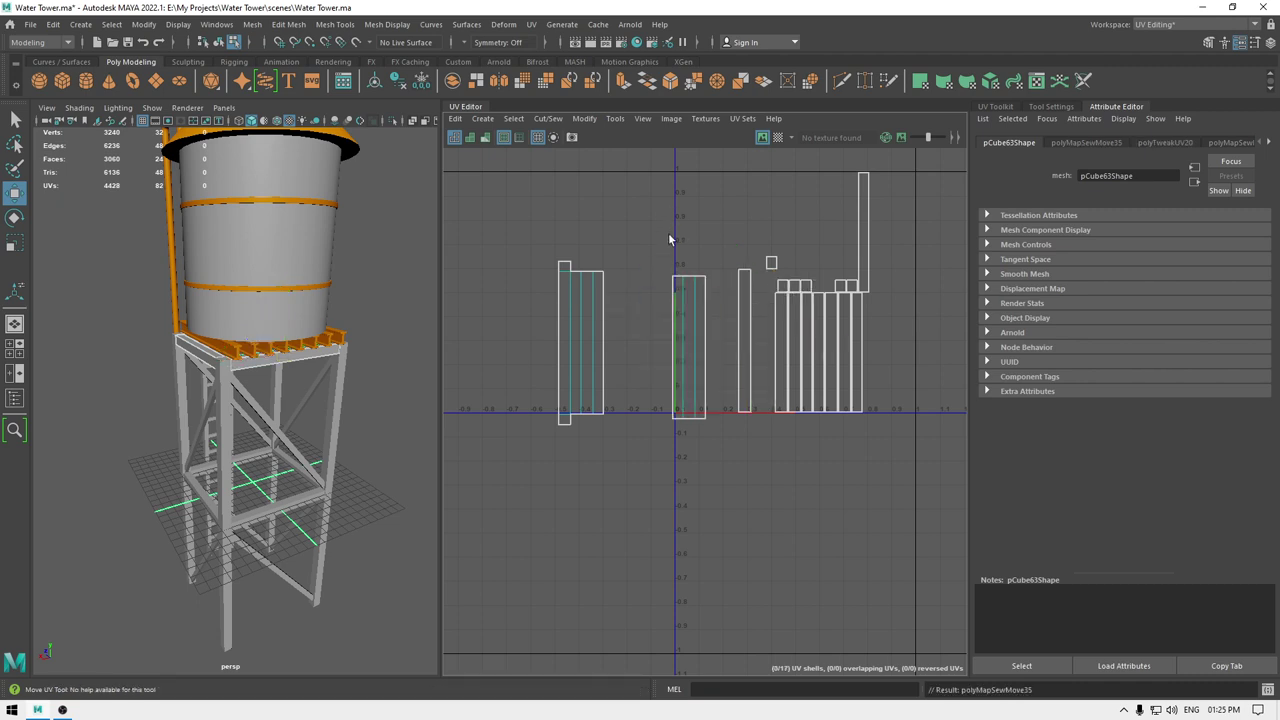
- Sew the second beam's last side strip and its two end caps onto its shell
click(668, 302)
shift+right_drag(670, 322, 672, 258)
click(671, 272)
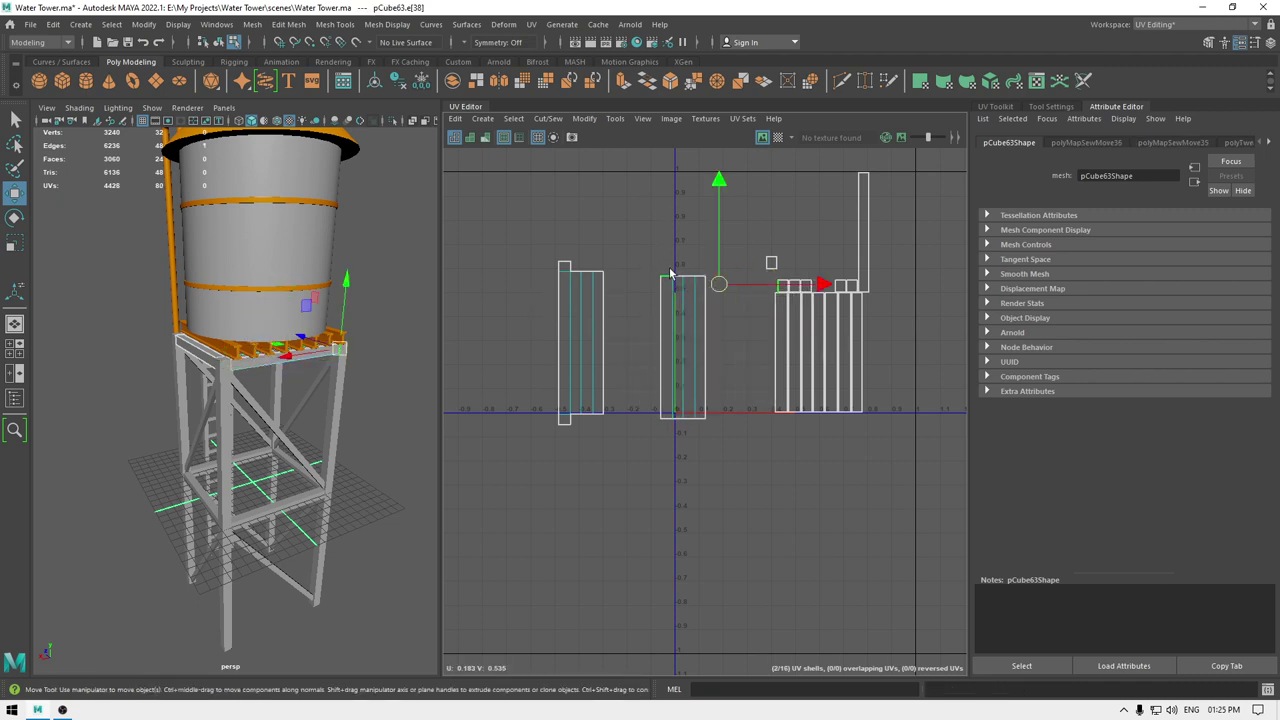
shift+right_drag(670, 438, 670, 367)
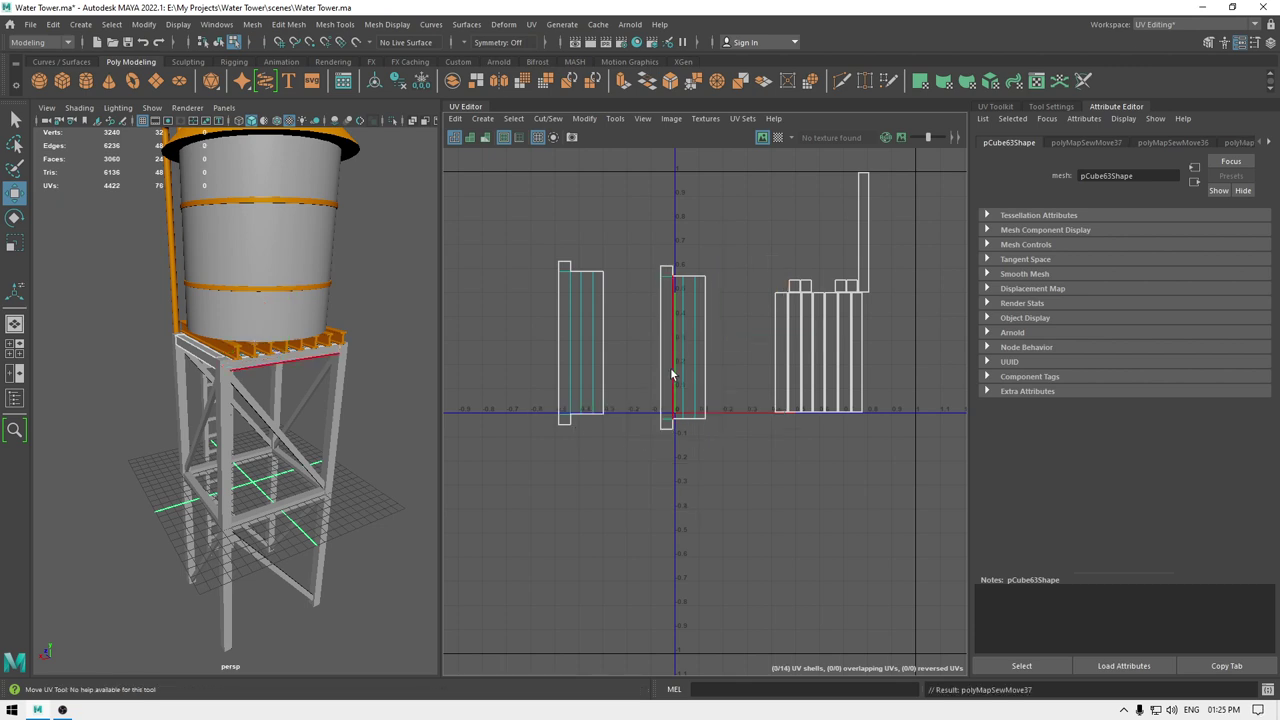
- Move a side strip of the third beam aside and sew its other sides and two end caps onto it
click(775, 344)
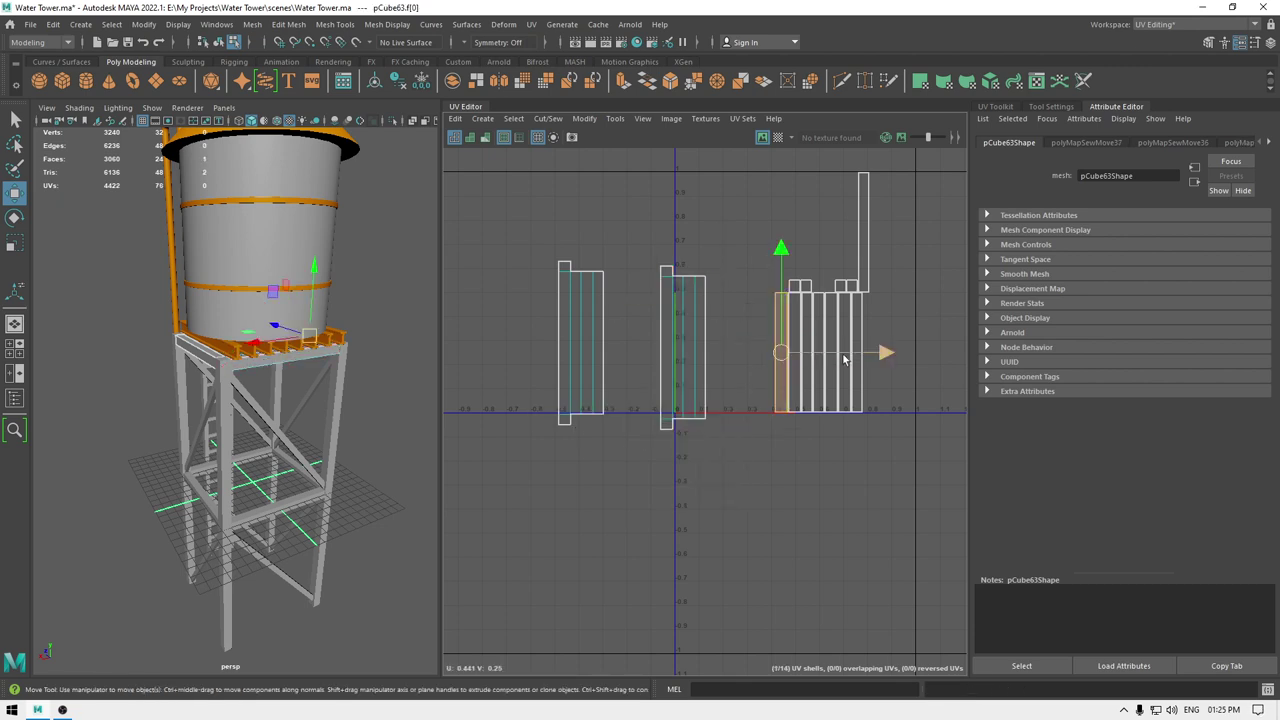
drag(838, 354, 813, 355)
right_drag(746, 323, 740, 260)
click(745, 318)
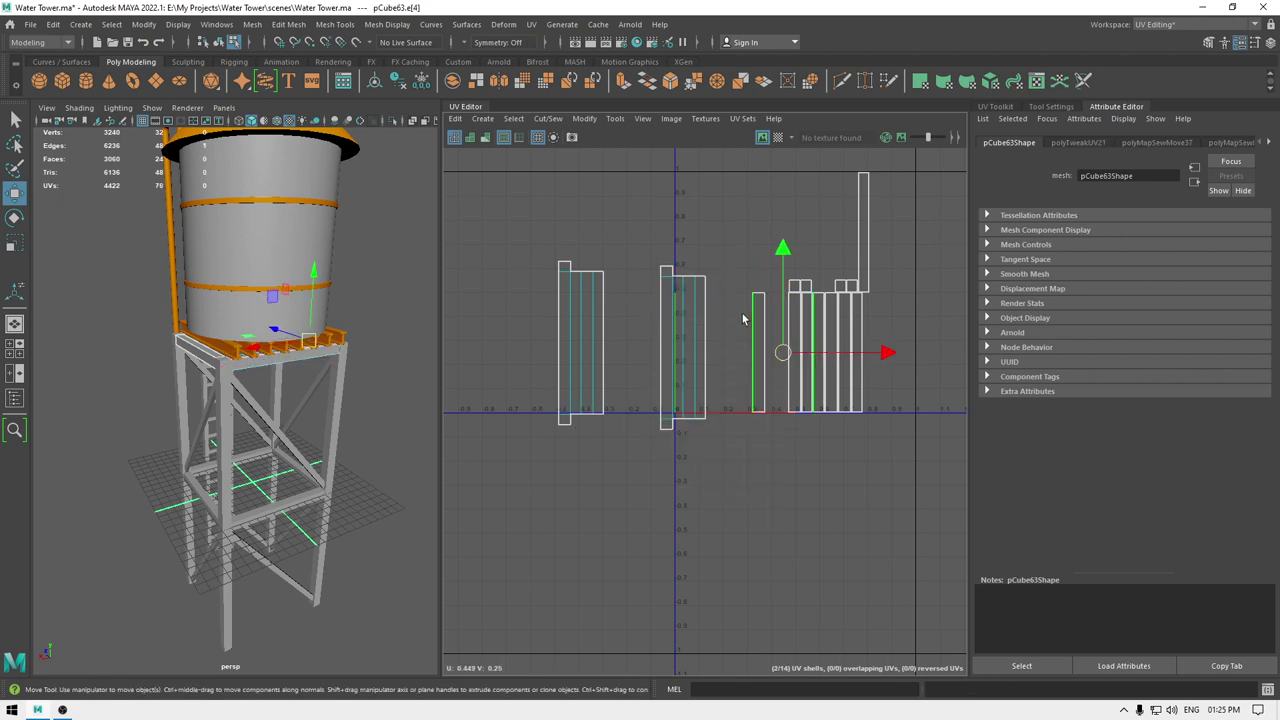
shift+right_drag(745, 334, 744, 243)
click(741, 320)
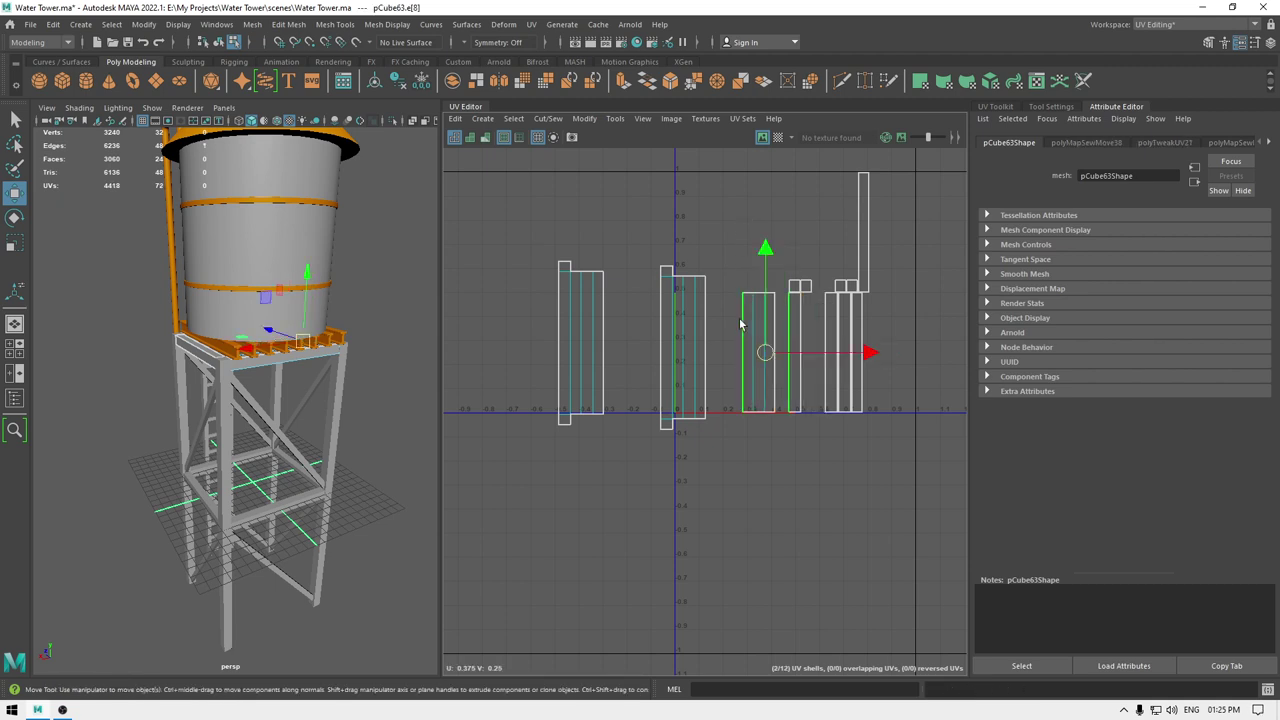
shift+right_drag(740, 320, 735, 238)
click(740, 400)
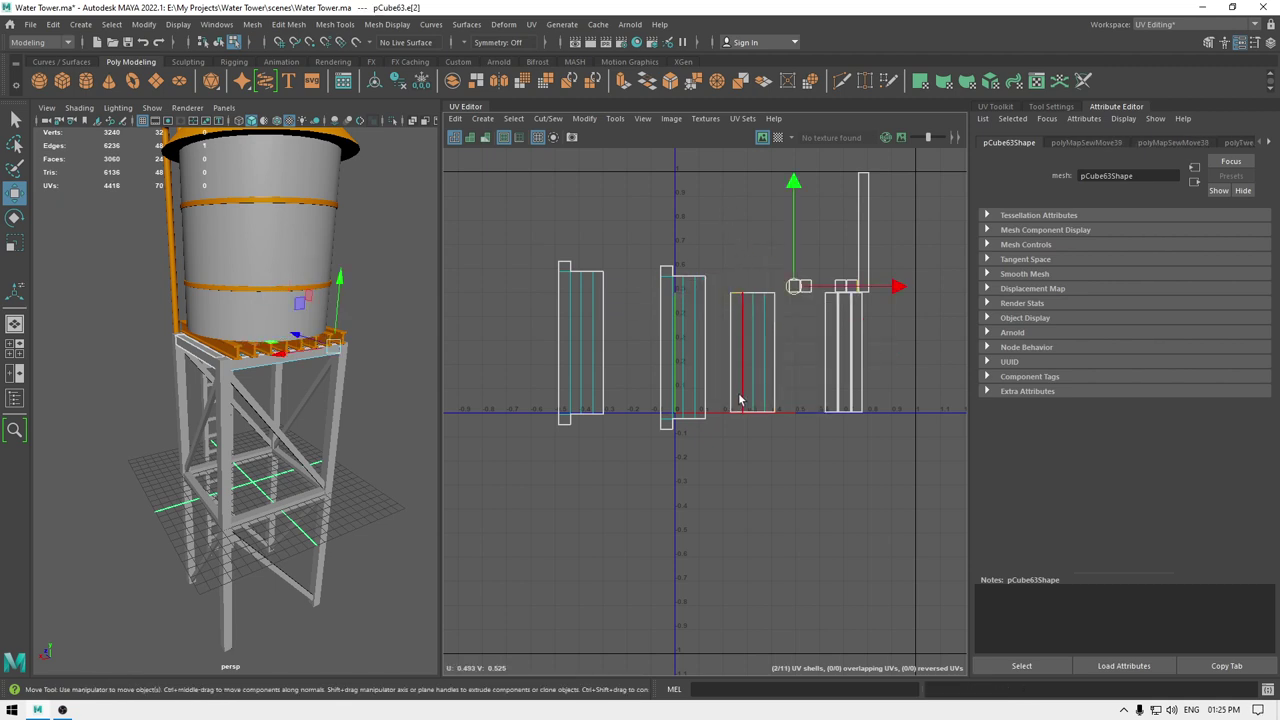
shift+right_drag(733, 413, 738, 332)
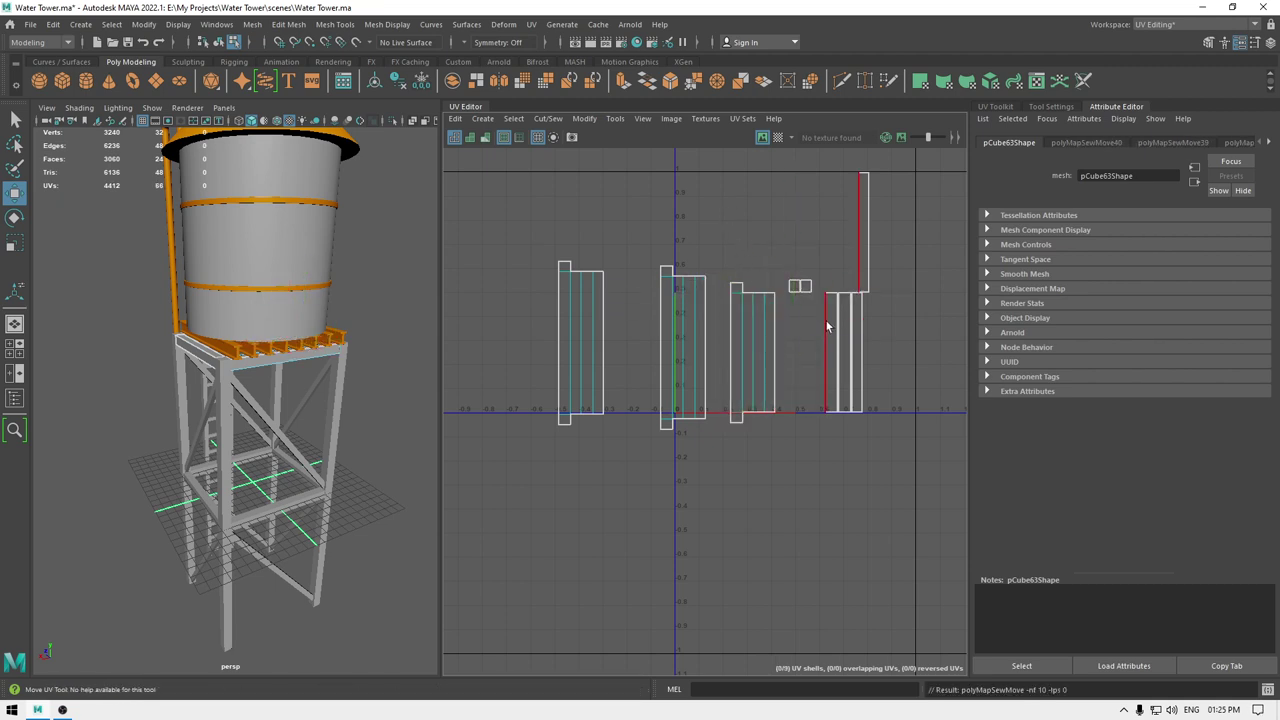
- Sew the fourth beam's four side strips and its two end caps into one shell
click(912, 306)
click(828, 338)
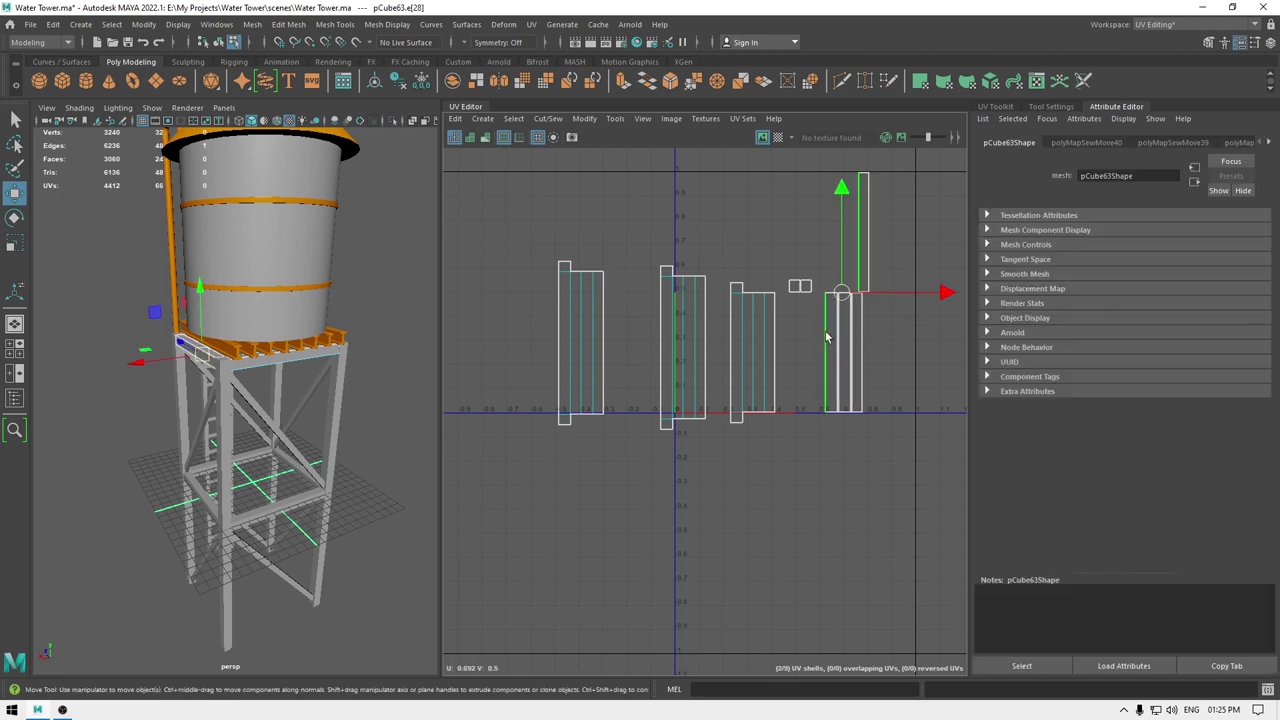
shift+right_drag(828, 338, 826, 276)
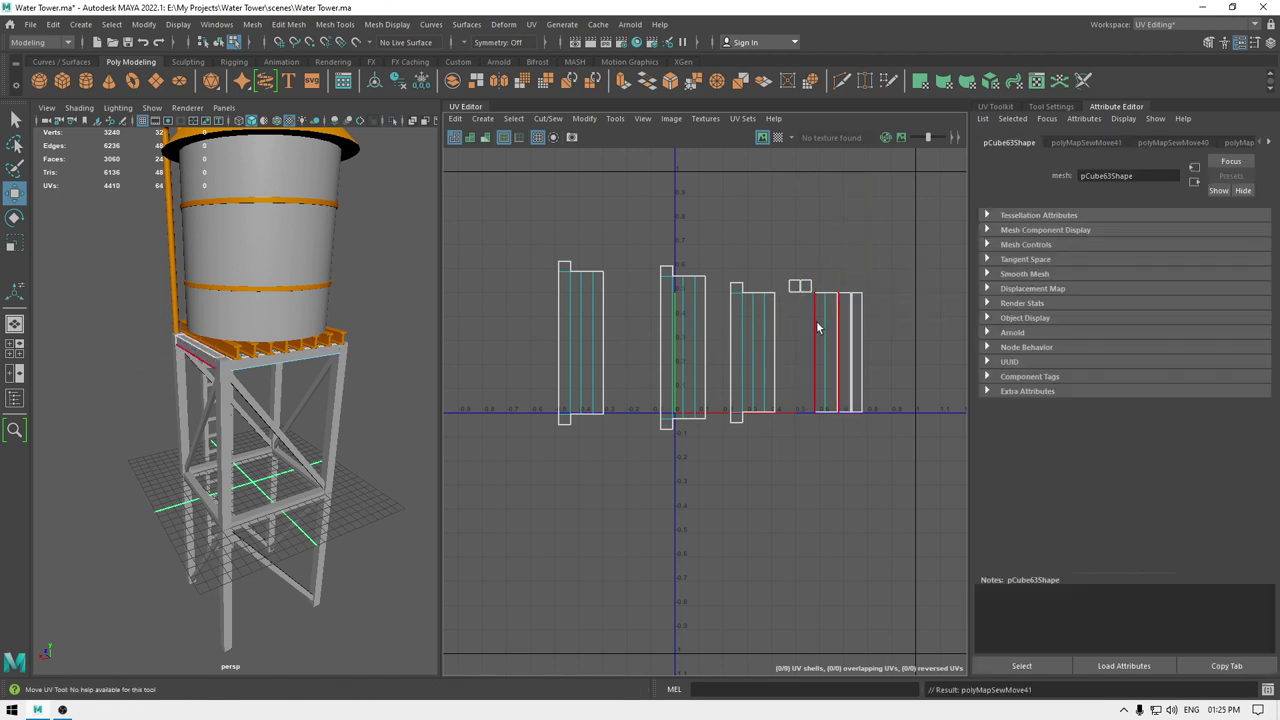
click(817, 327)
key(g)
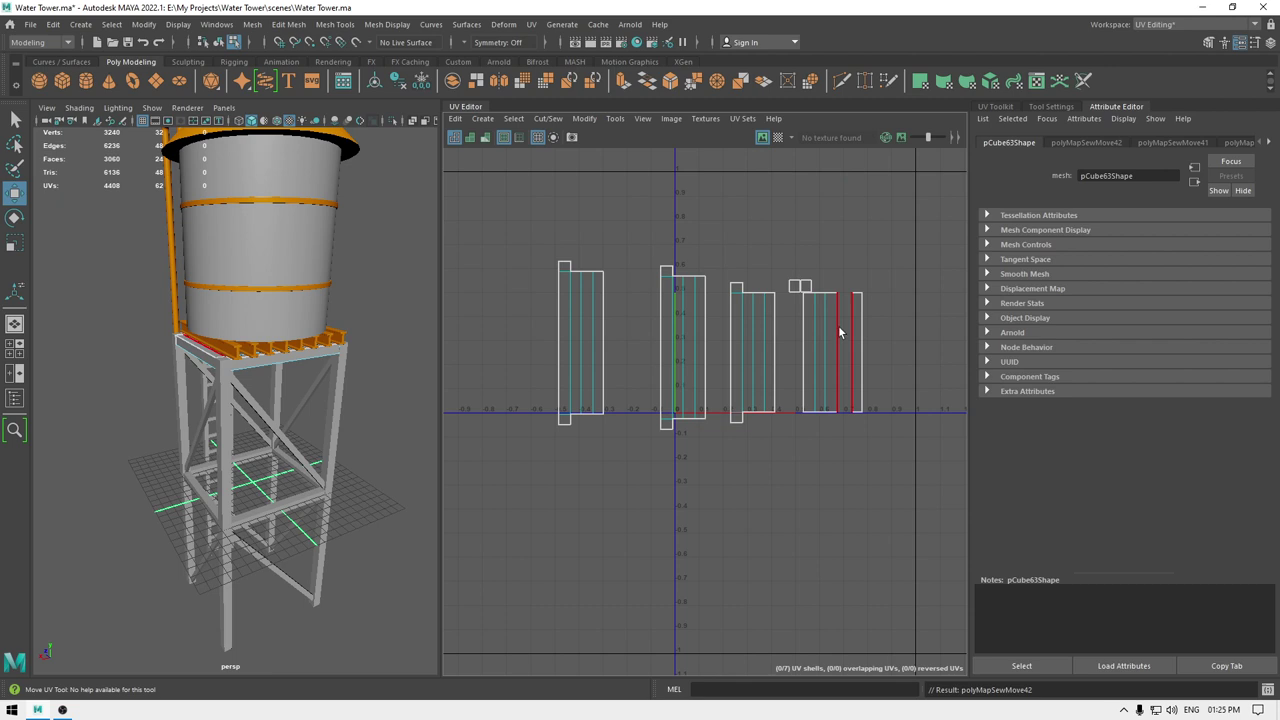
click(838, 325)
shift+right_drag(838, 325, 843, 233)
click(843, 231)
click(847, 385)
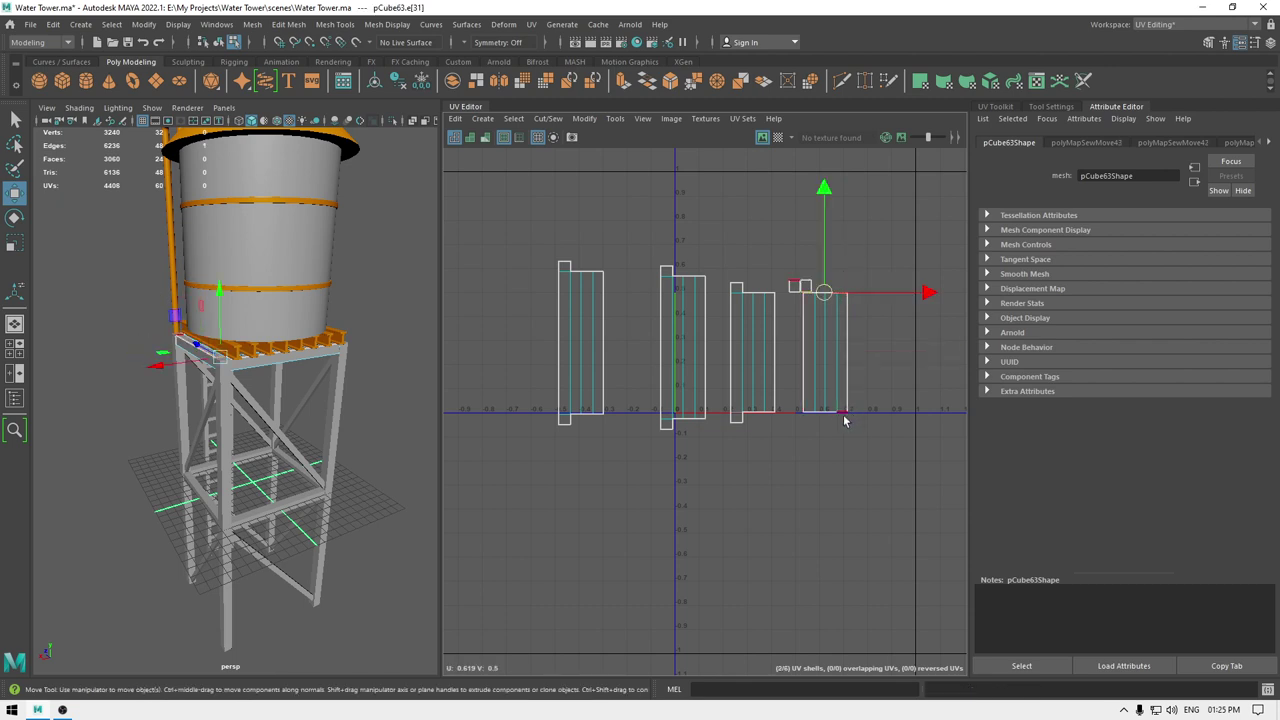
shift+right_drag(834, 307, 852, 207)
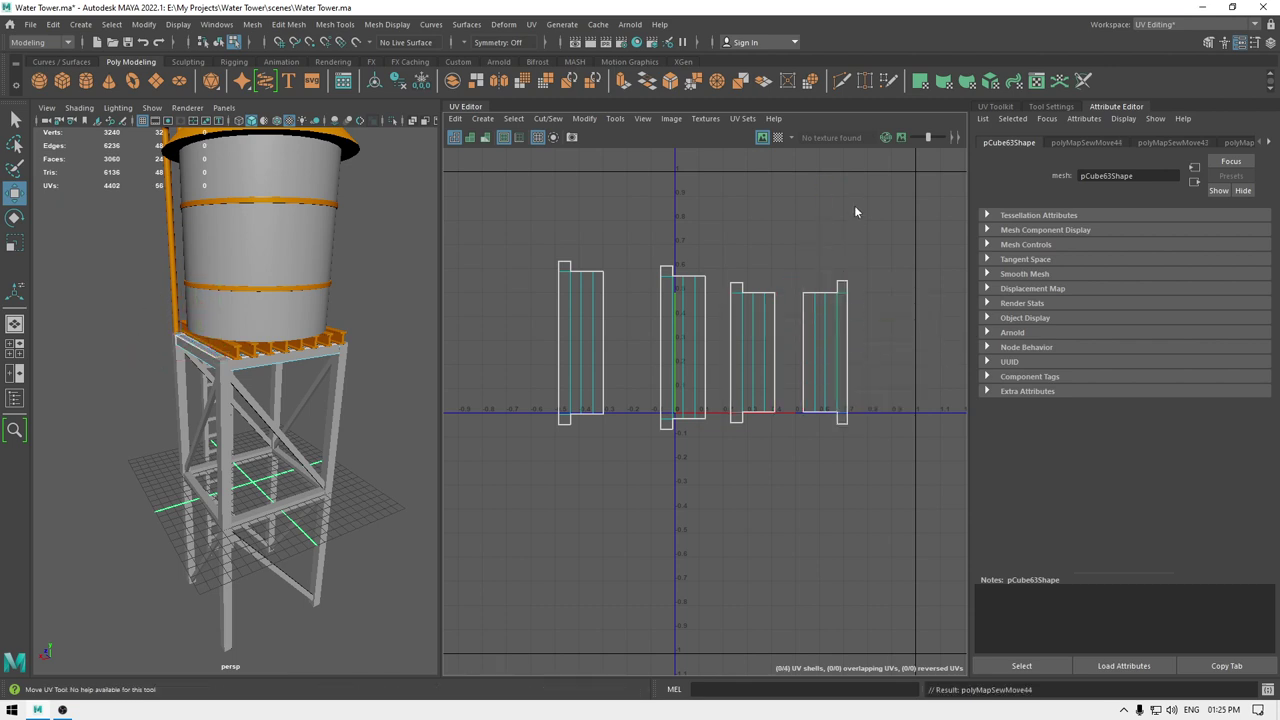
- Lay out all four beam shells within the UV square and return to object selection
drag(528, 227, 880, 450)
shift+right_drag(861, 258, 700, 320)
right_drag(305, 298, 374, 256)
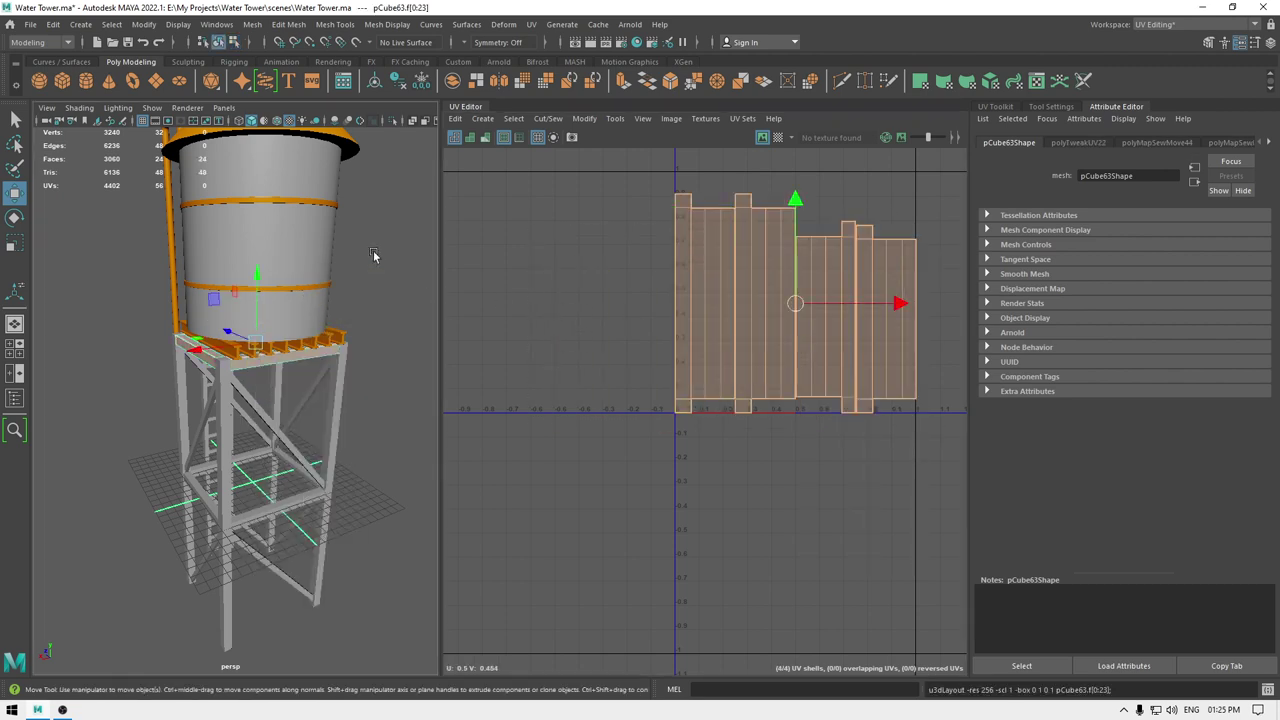
- Combine the support leg mesh and the top beam mesh into a single object
alt+drag(354, 315, 384, 277)
click(243, 360)
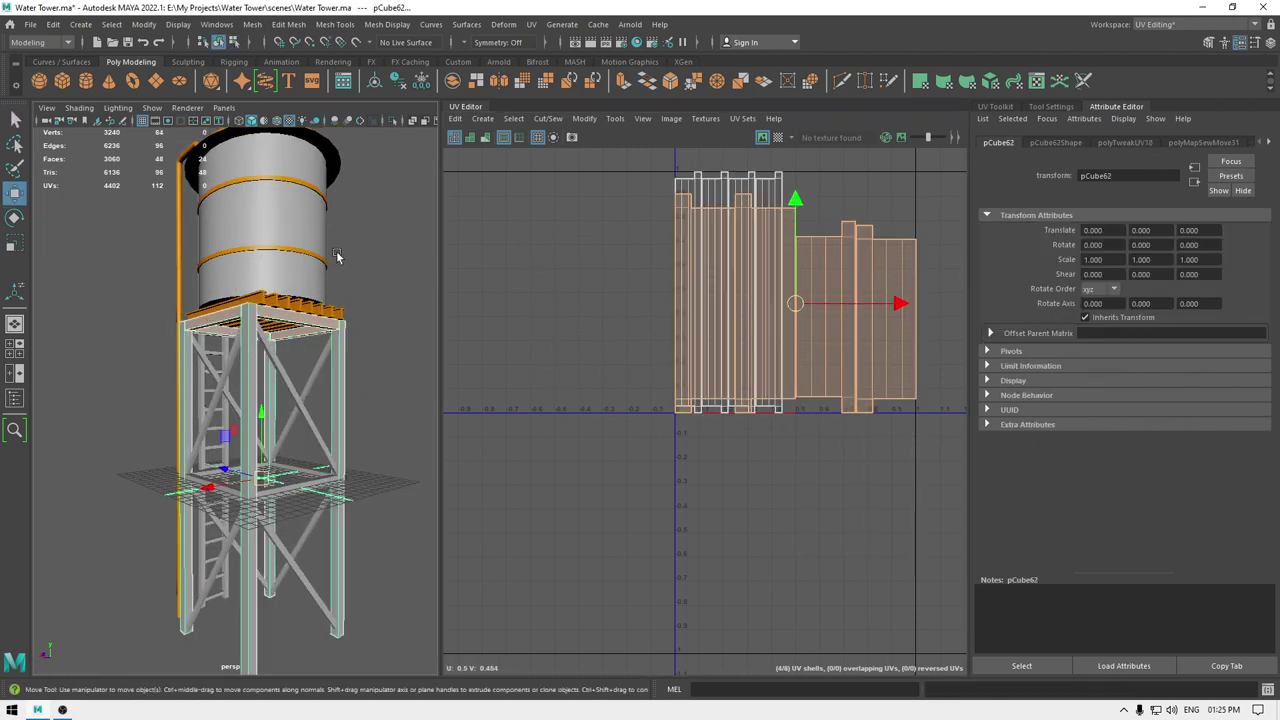
shift+right_drag(383, 211, 383, 213)
shift+right_drag(367, 373, 370, 360)
right_drag(370, 360, 376, 272)
right_drag(257, 338, 344, 299)
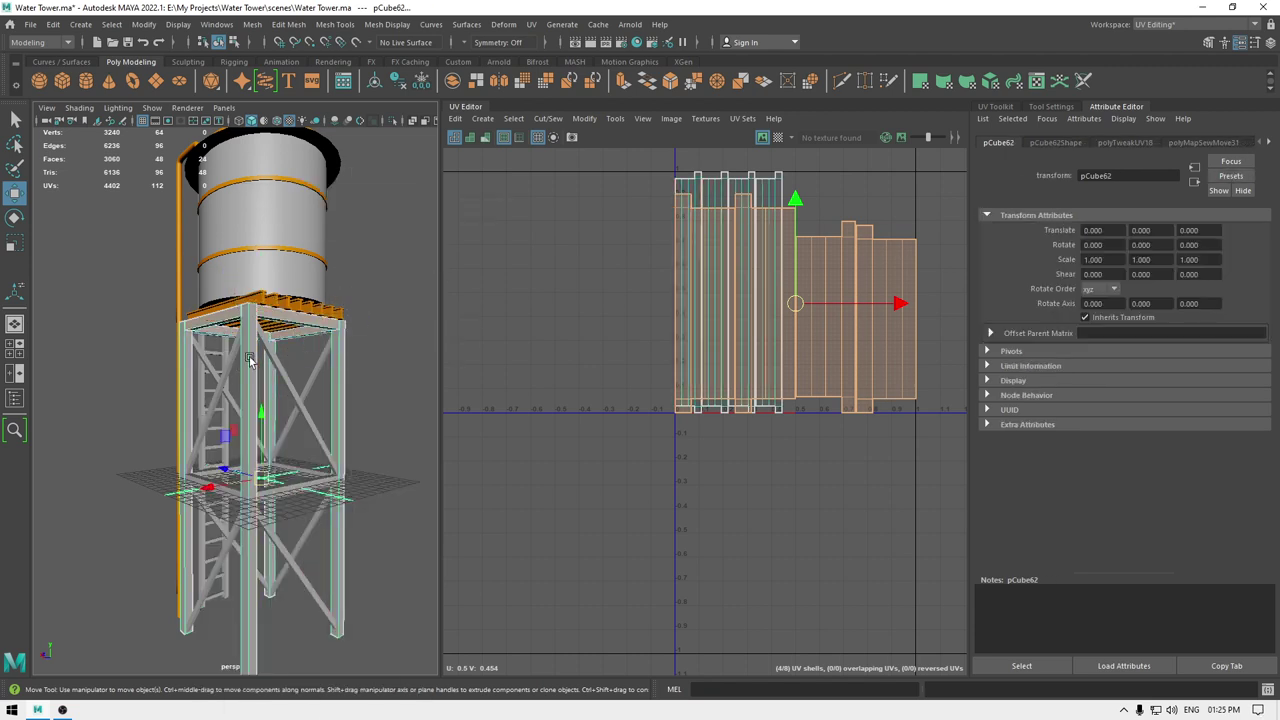
click(253, 352)
shift+click(270, 316)
shift+right_drag(427, 279, 392, 562)
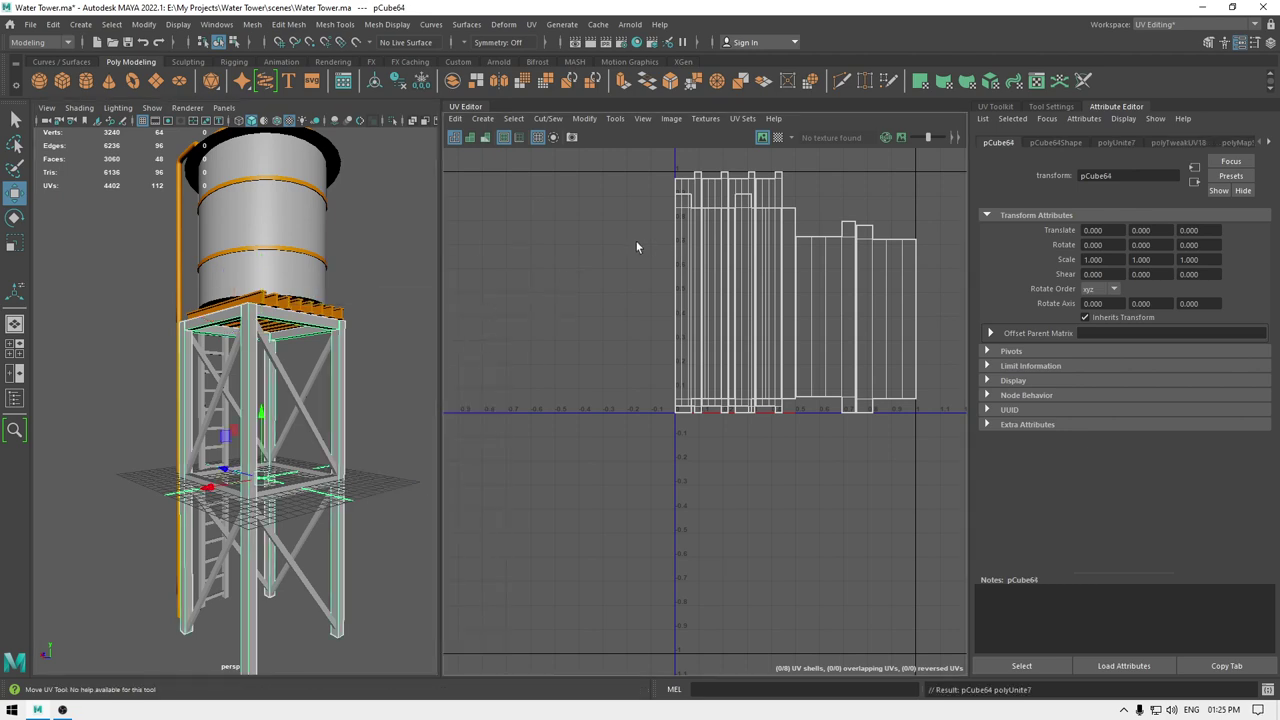
- Combine the four diagonal braces of the frame's upper section into one mesh
alt+drag(322, 334, 200, 375)
alt+middle_drag(222, 420, 256, 333)
alt+drag(257, 333, 325, 405)
click(341, 316)
scroll(310, 317, up, 3)
alt+drag(226, 327, 310, 338)
click(212, 302)
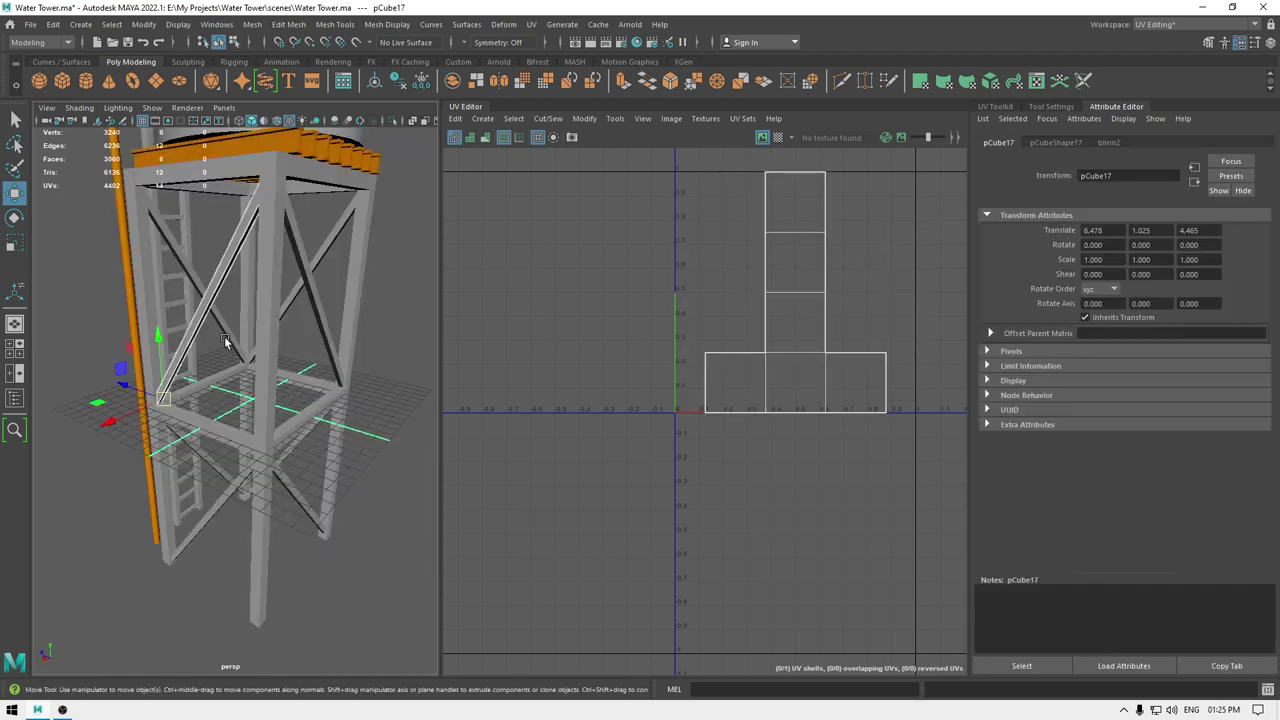
shift+click(319, 259)
alt+drag(310, 268, 304, 321)
scroll(262, 330, down, 4)
shift+right_drag(376, 293, 362, 577)
- Apply Automatic UV mapping to the combined braces and move one narrow side strip away from the rest
click(484, 119)
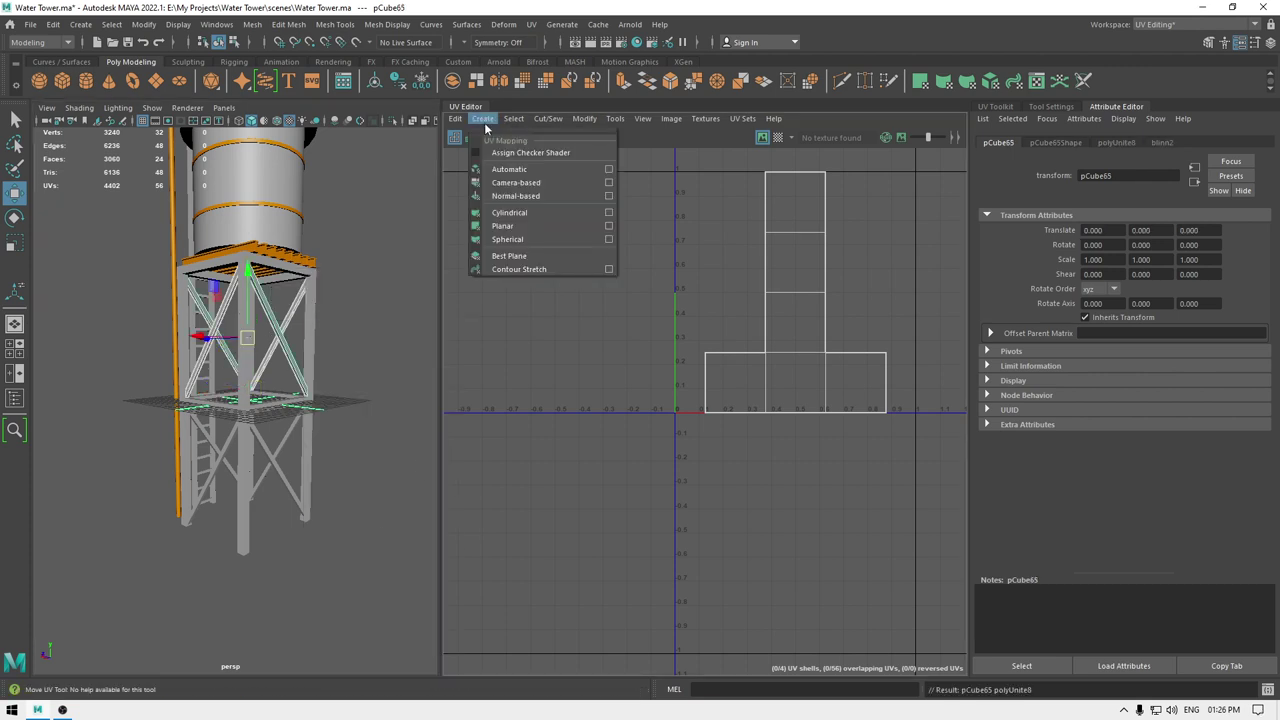
click(510, 179)
alt+middle_drag(678, 332, 623, 251)
scroll(623, 250, up, 4)
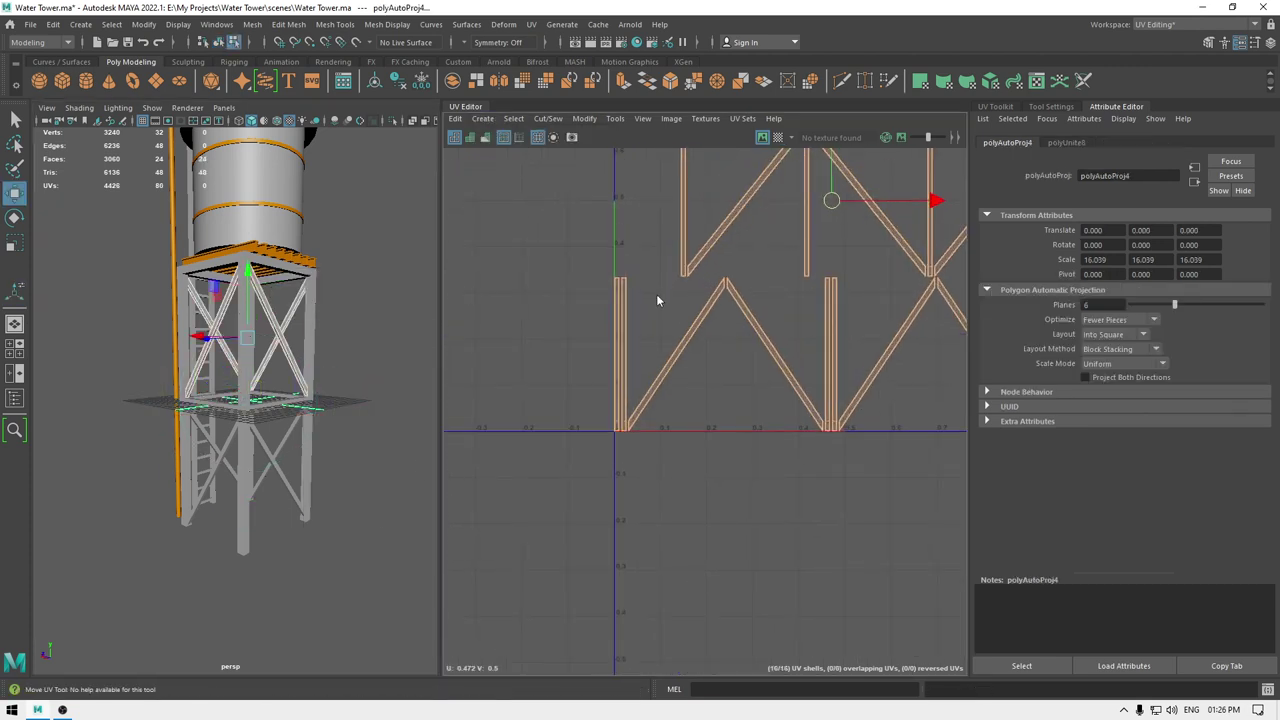
right_drag(656, 294, 600, 278)
click(622, 328)
drag(640, 354, 464, 354)
- Move and sew the matching strips of the first upper brace onto the separated strip to form one shell
alt+middle_drag(502, 284, 601, 282)
right_drag(601, 282, 596, 259)
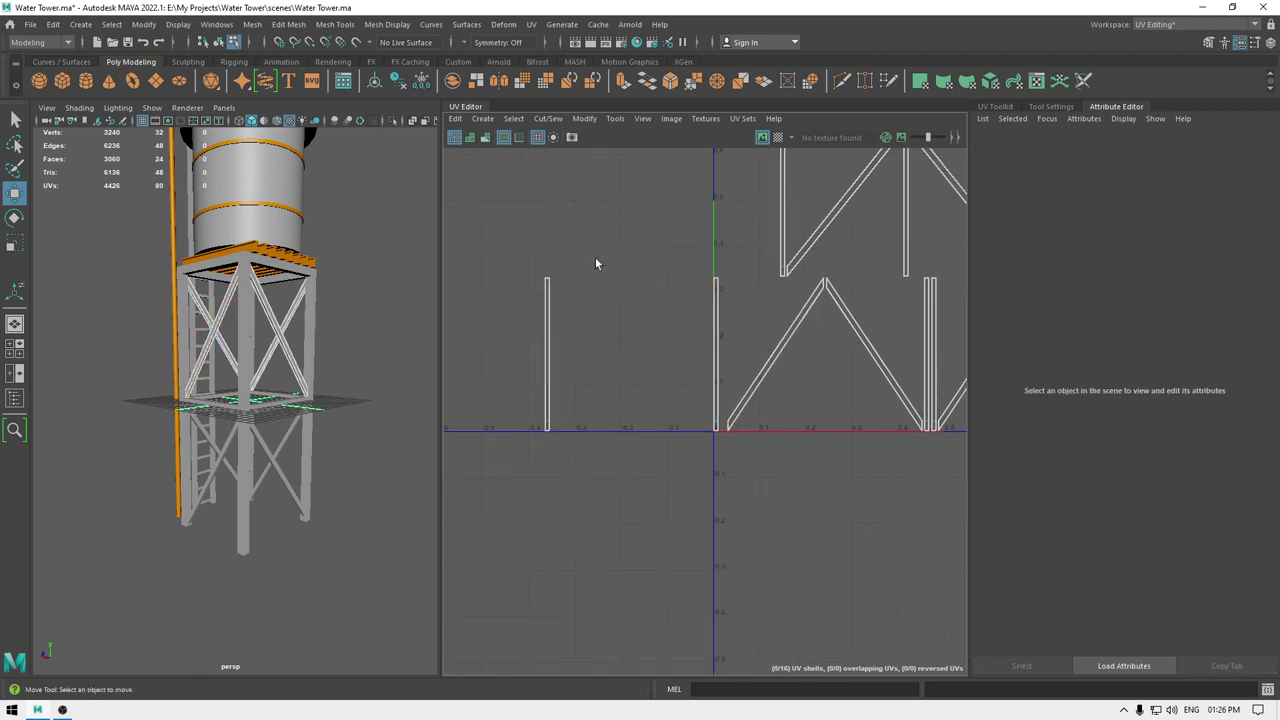
click(557, 336)
shift+right_drag(557, 336, 575, 226)
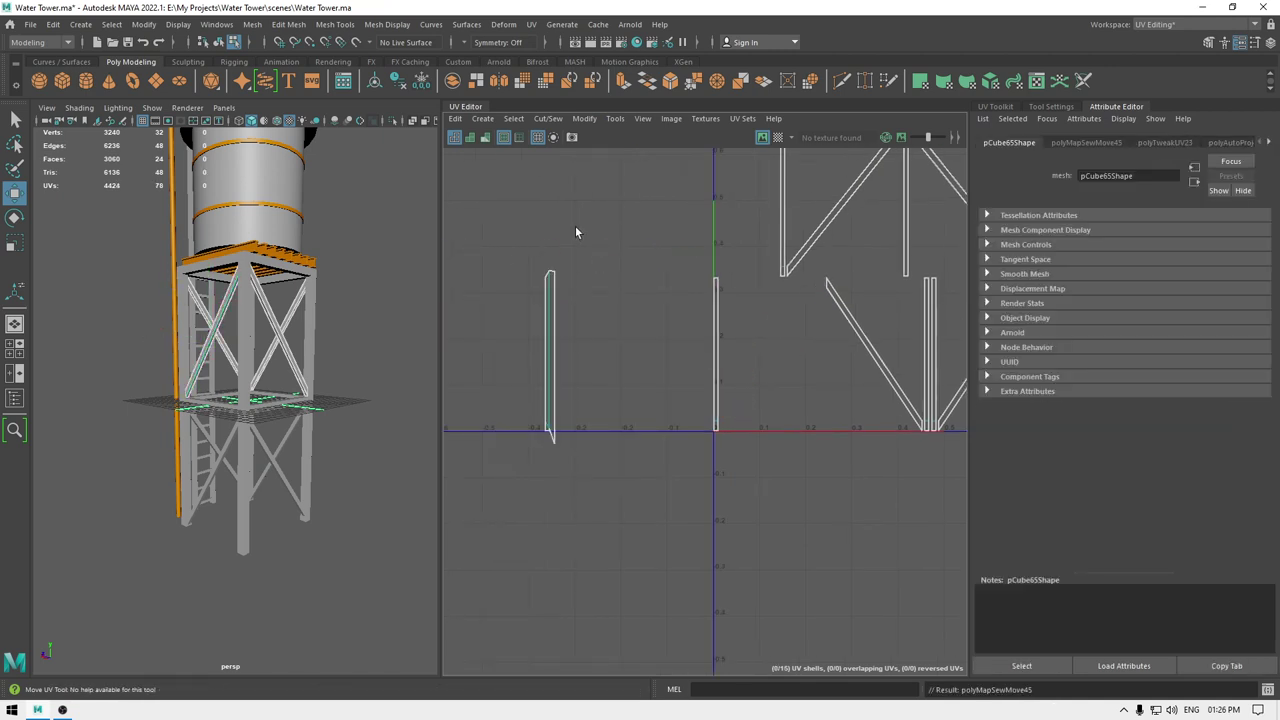
click(537, 346)
shift+right_drag(537, 346, 525, 236)
click(534, 344)
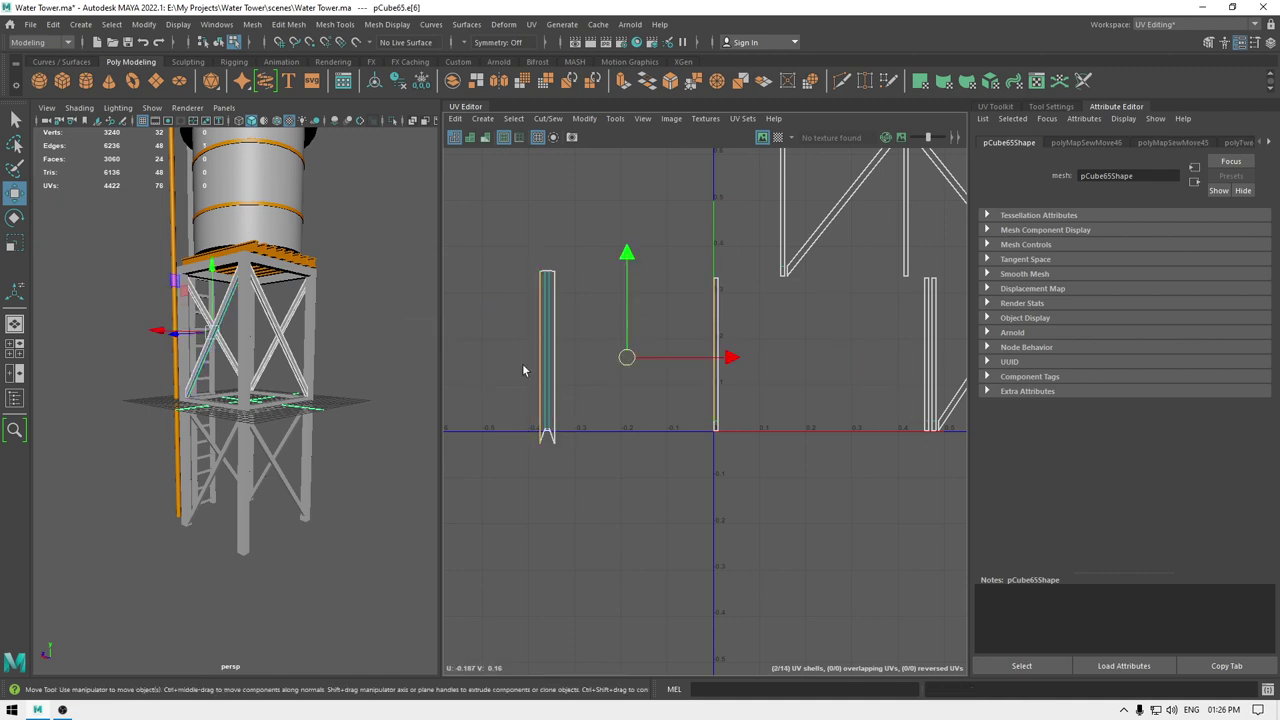
shift+right_drag(523, 364, 515, 244)
- Move and sew the strips of the second upper brace along their long edges into one shell
scroll(630, 275, down, 3)
alt+middle_drag(638, 268, 505, 289)
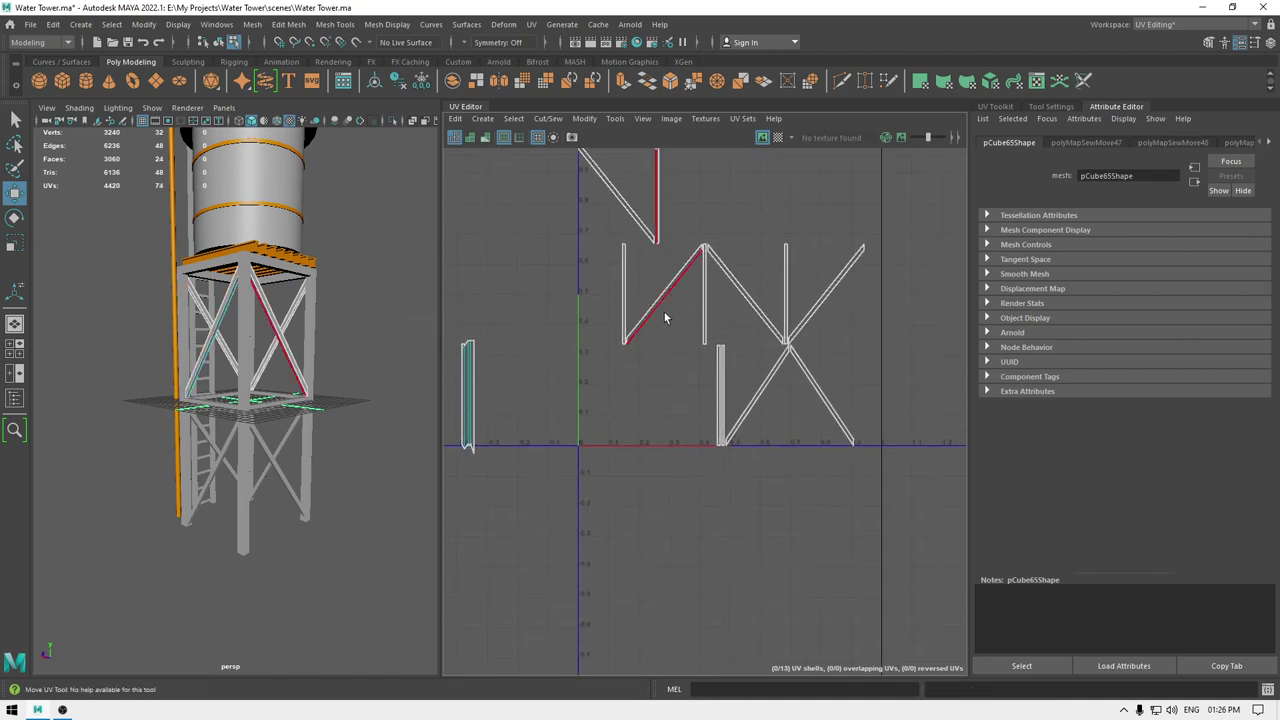
click(621, 303)
shift+right_drag(584, 299, 545, 194)
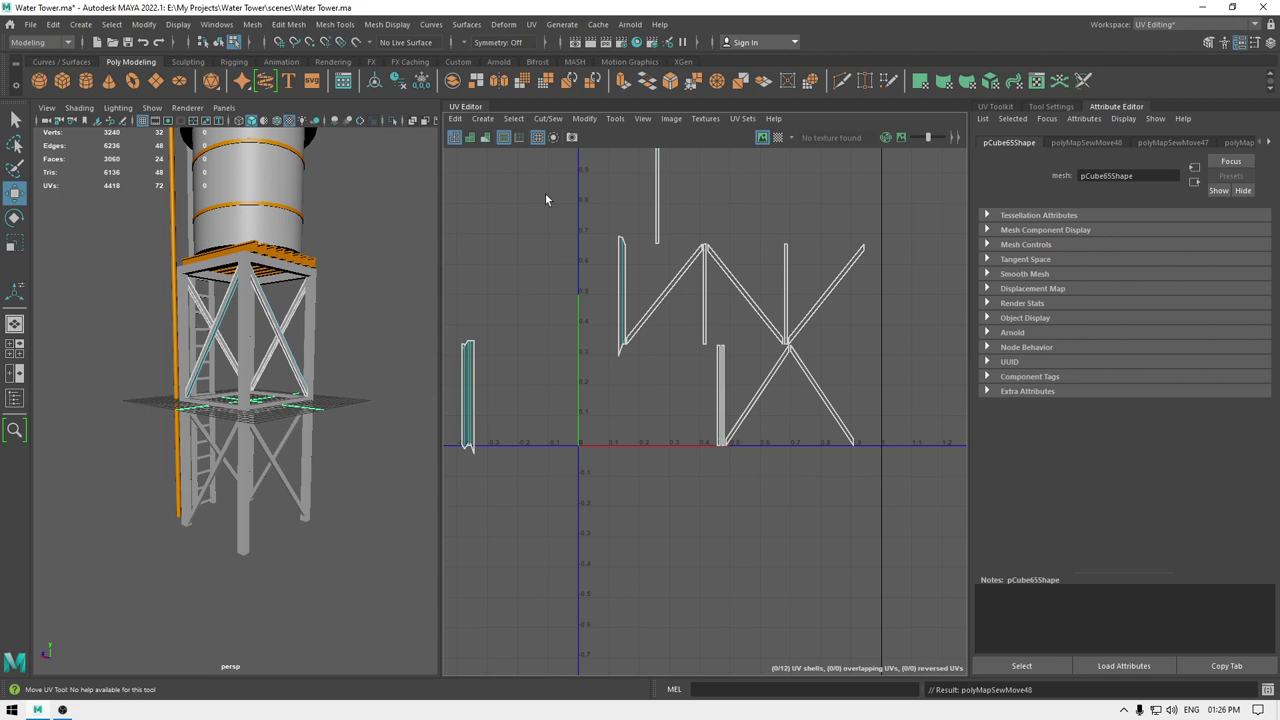
click(612, 267)
shift+right_drag(600, 277, 579, 197)
click(609, 300)
shift+right_drag(603, 298, 579, 204)
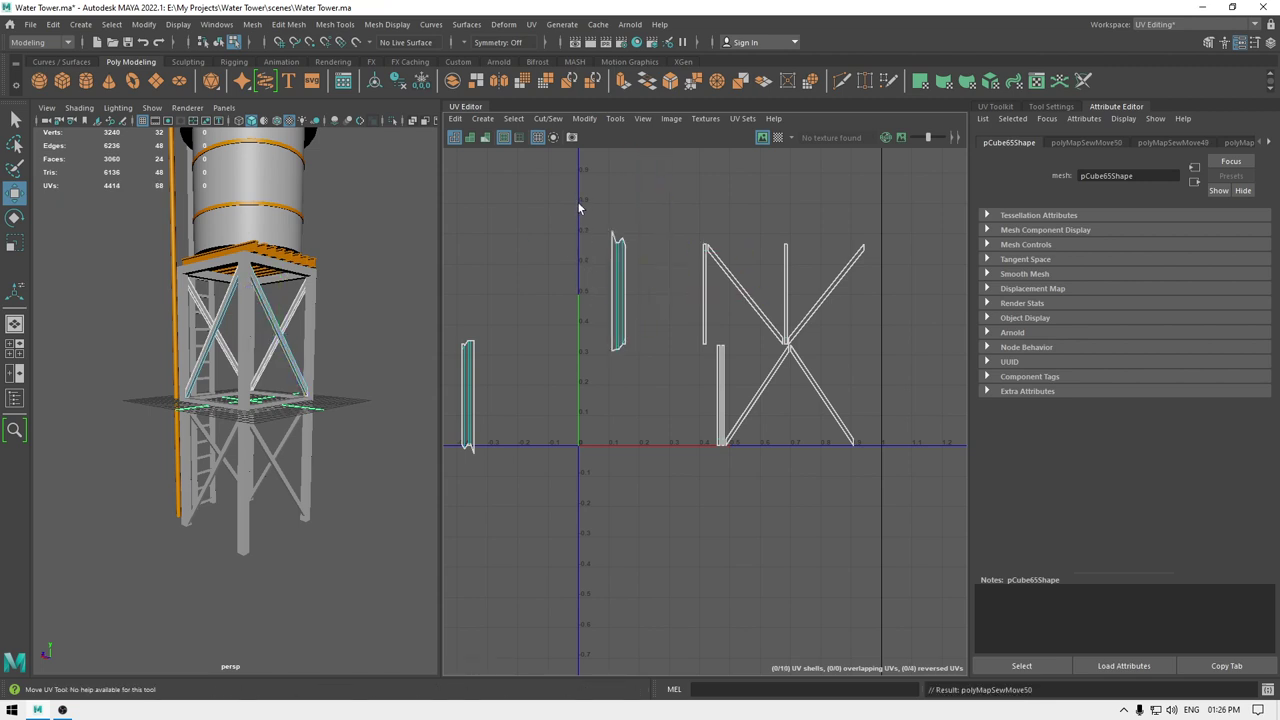
- Move and sew the strips of the third upper brace into a single UV shell
click(696, 279)
key(g)
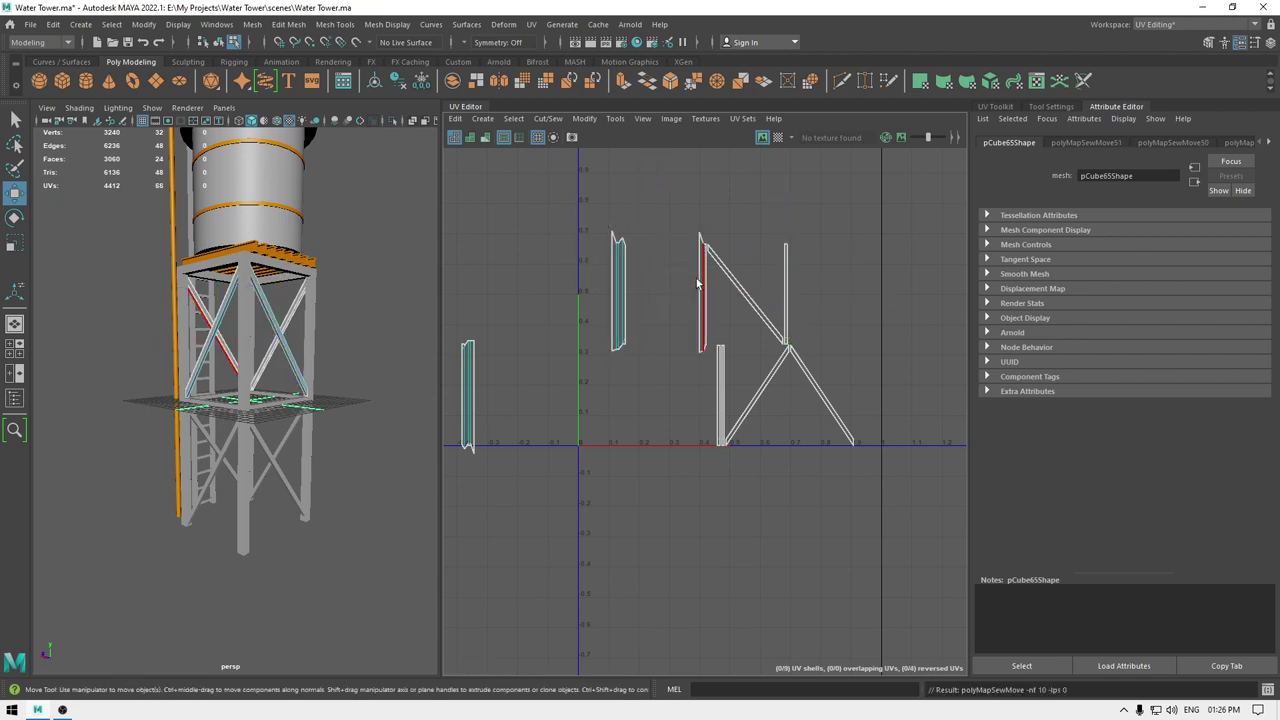
click(697, 284)
key(g)
key(g)
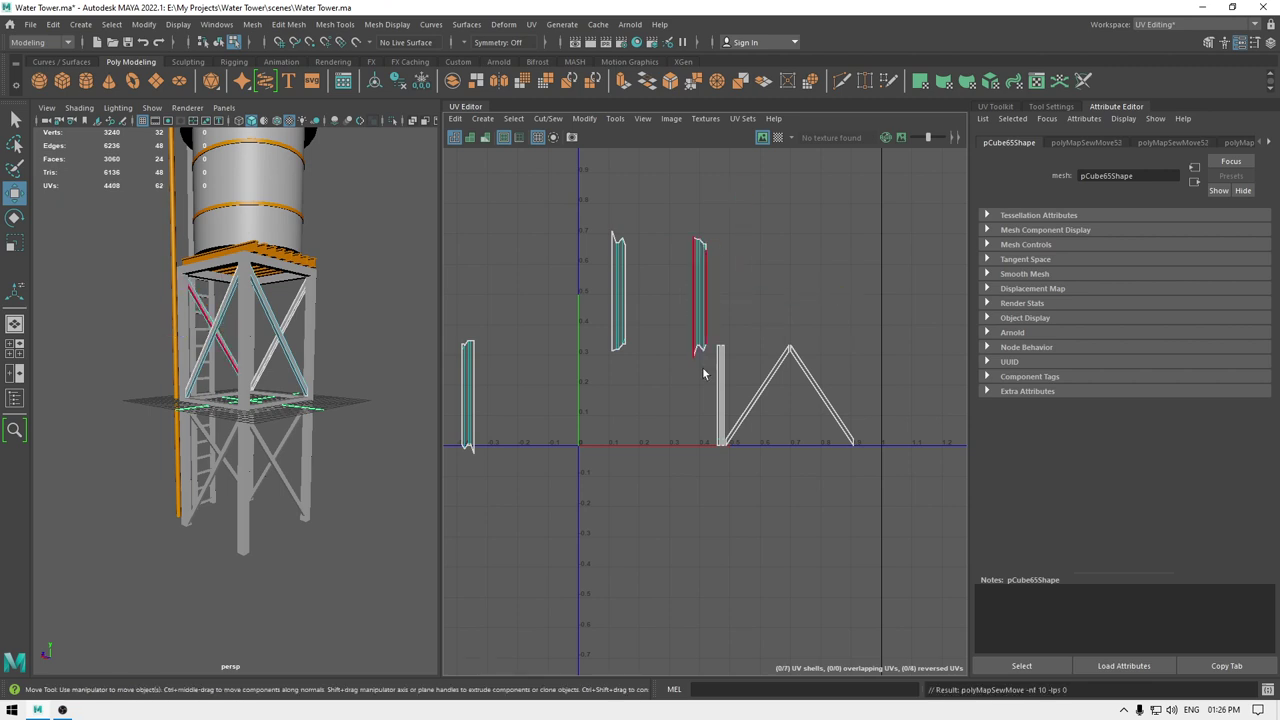
- Move and sew the last upper brace's loose strips together to complete its single shell
click(708, 389)
key(g)
click(731, 391)
key(g)
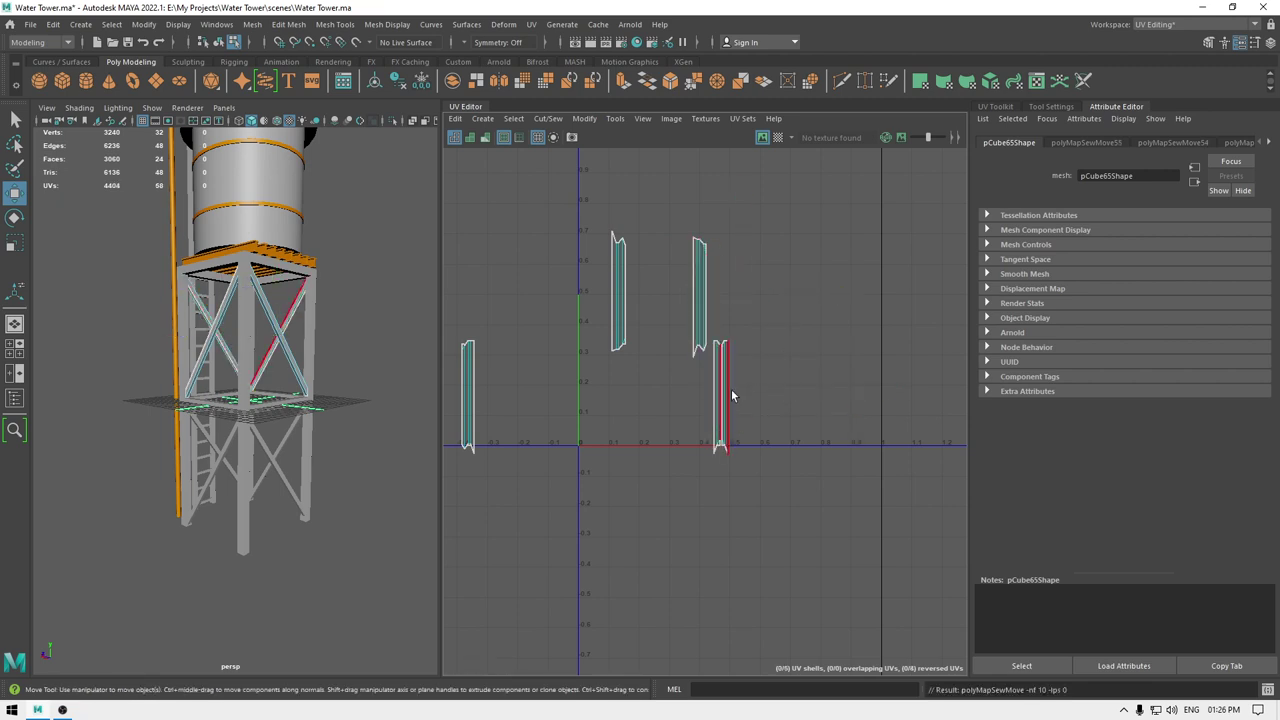
click(731, 391)
key(g)
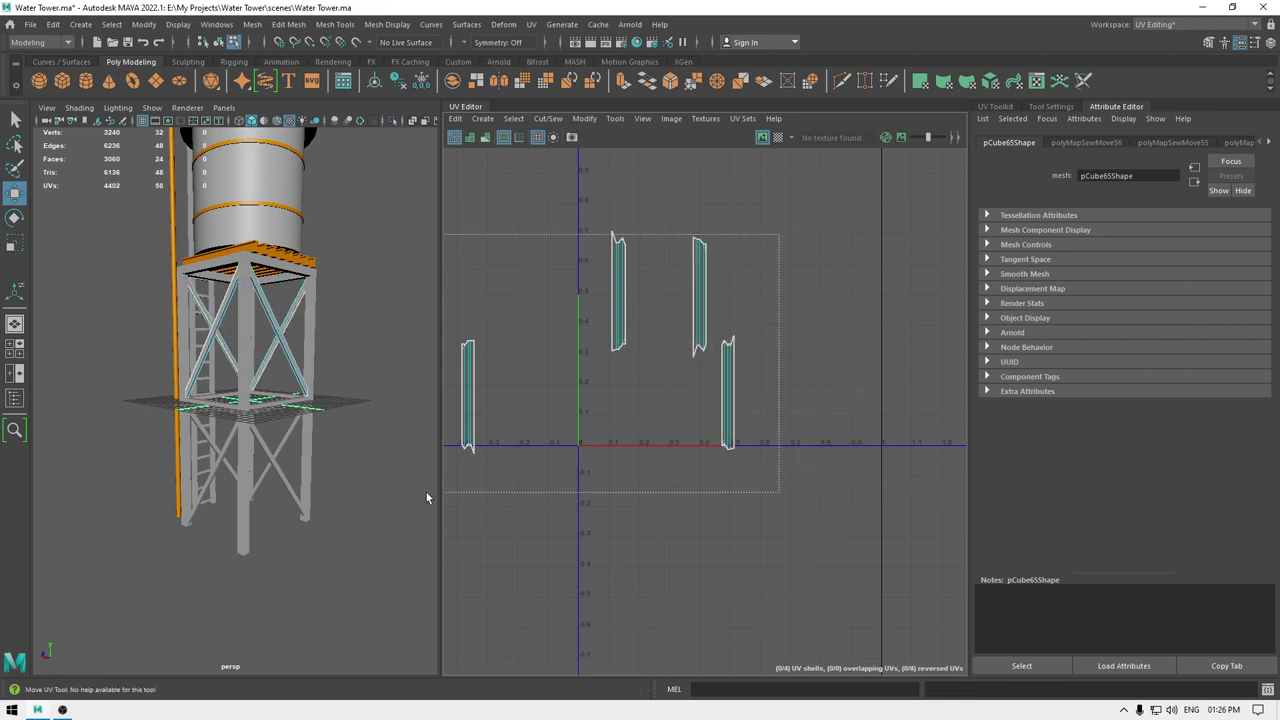
- Unfold and orient all four upper brace shells, lay them out in the UV square, and return to object selection
drag(426, 492, 425, 493)
shift+right_drag(738, 256, 602, 260)
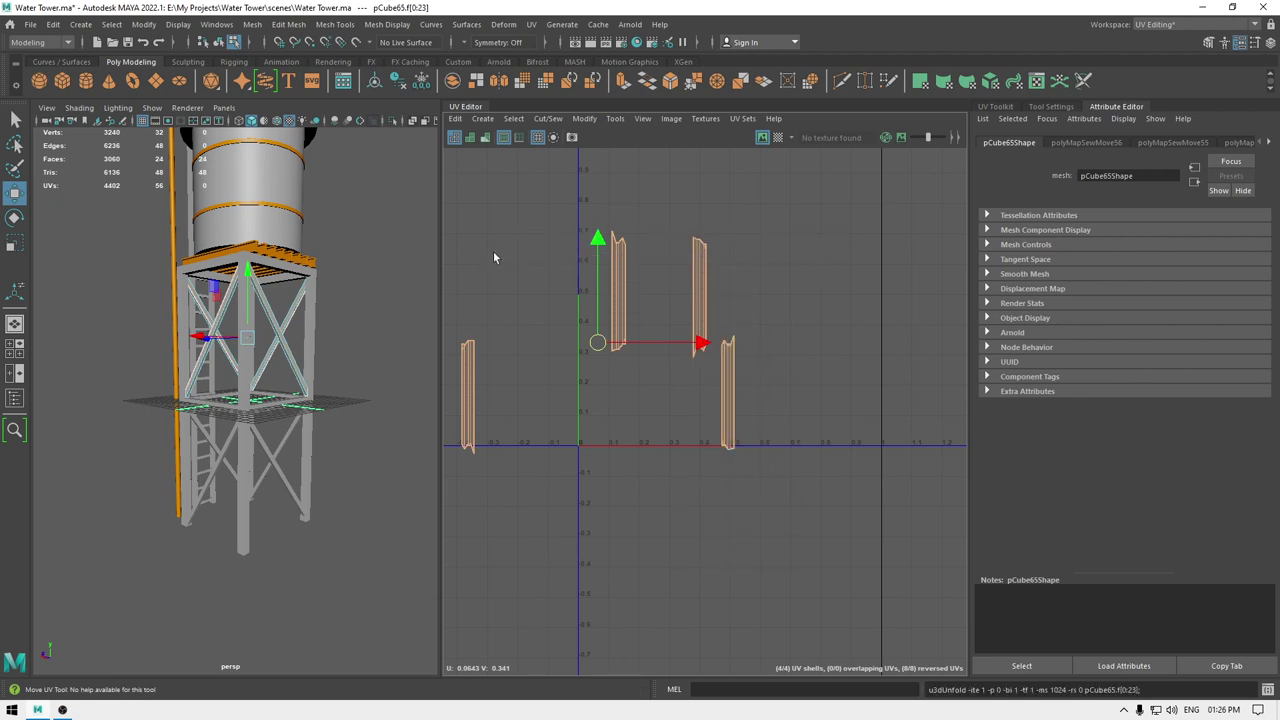
shift+right_drag(736, 234, 539, 310)
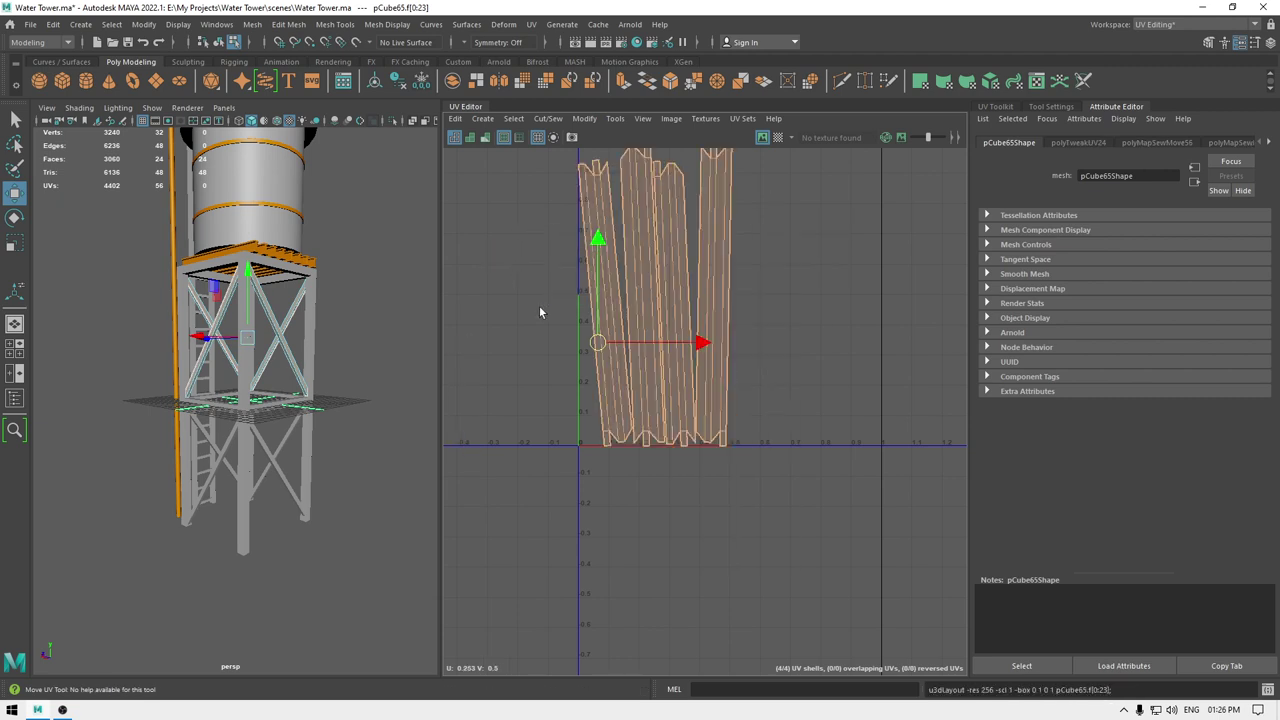
shift+right_drag(701, 280, 687, 472)
shift+right_drag(800, 292, 801, 295)
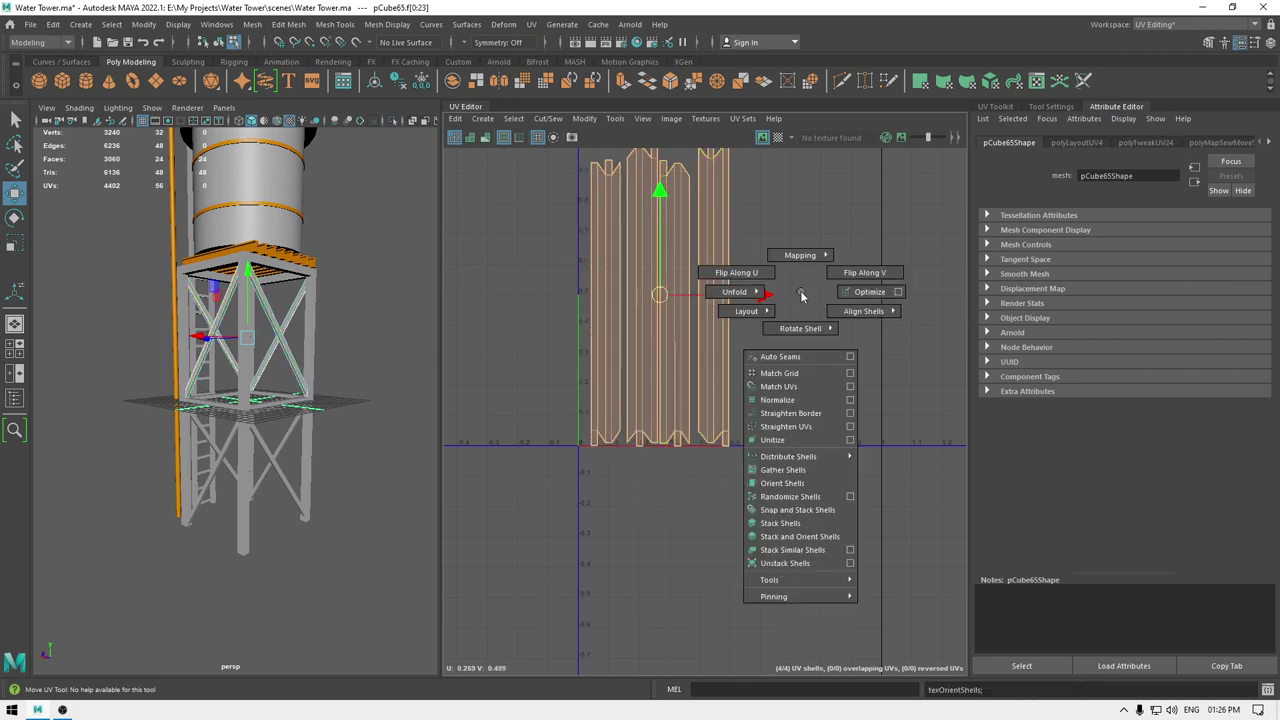
shift+right_drag(738, 323, 605, 351)
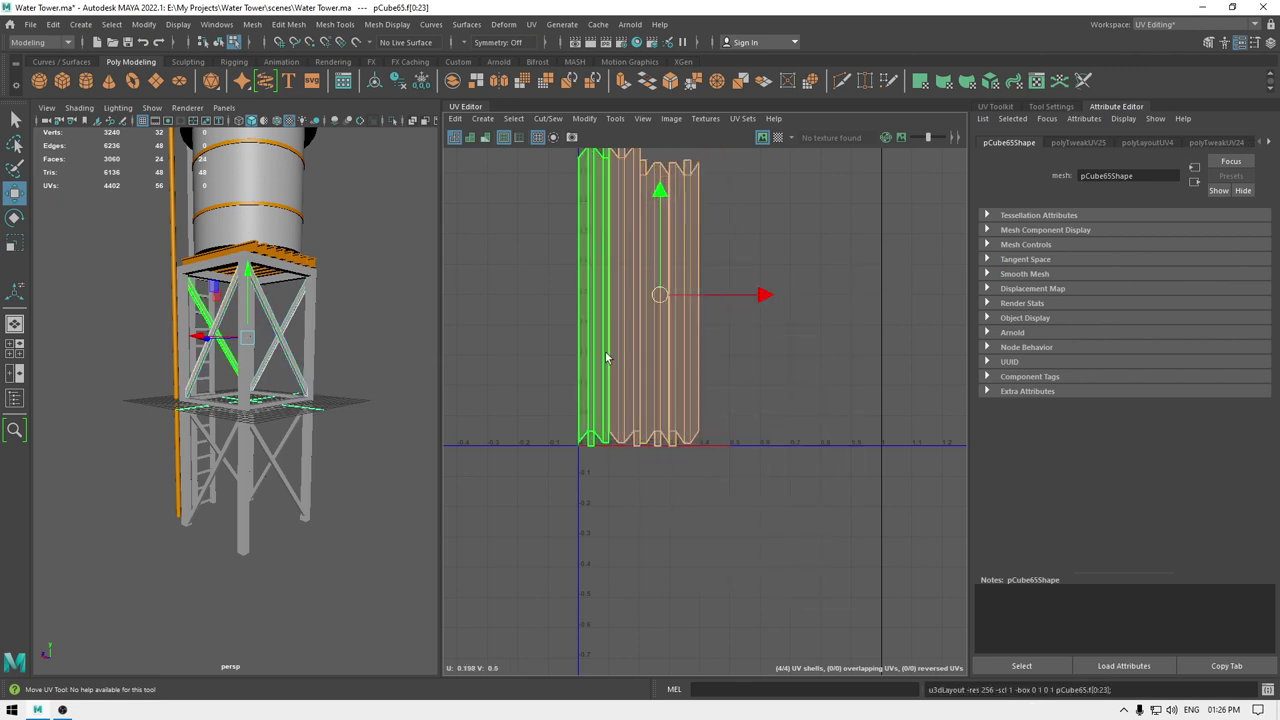
right_drag(308, 339, 374, 320)
click(380, 352)
- Combine the four diagonal braces of the frame's lower section into one mesh
alt+drag(380, 356, 359, 385)
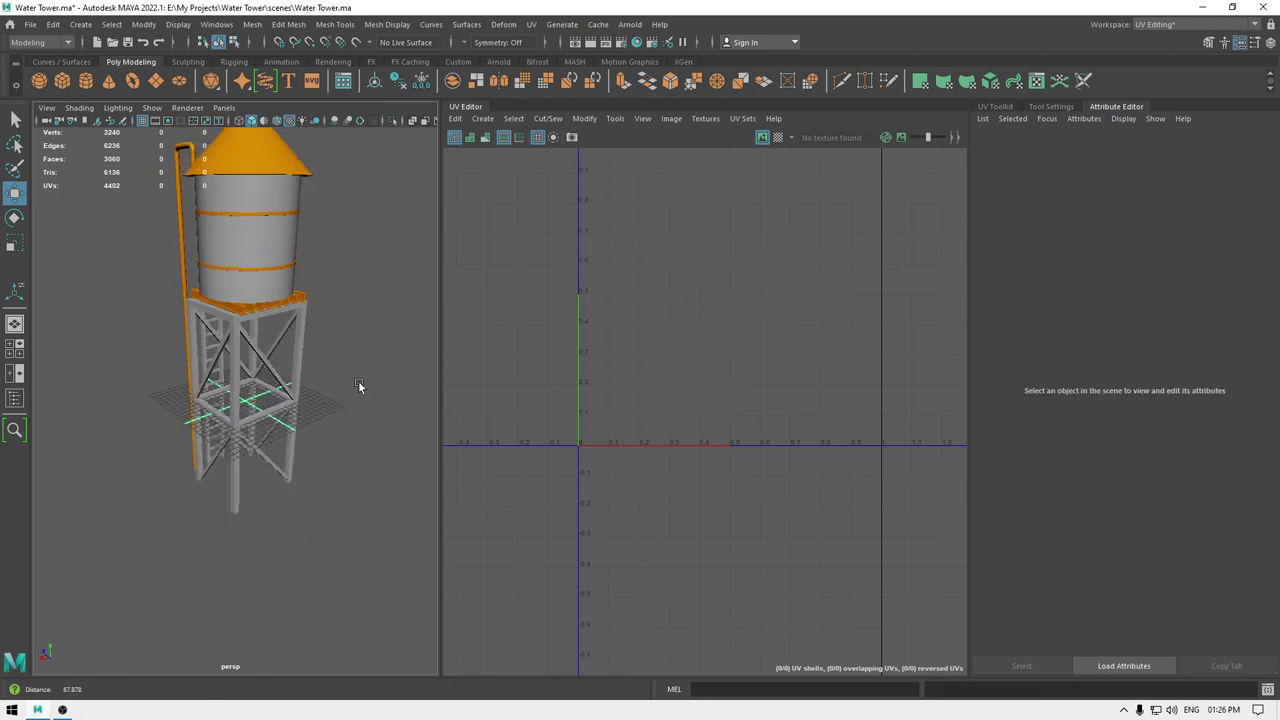
alt+right_drag(359, 385, 317, 403)
alt+middle_drag(317, 403, 306, 302)
alt+drag(304, 320, 256, 377)
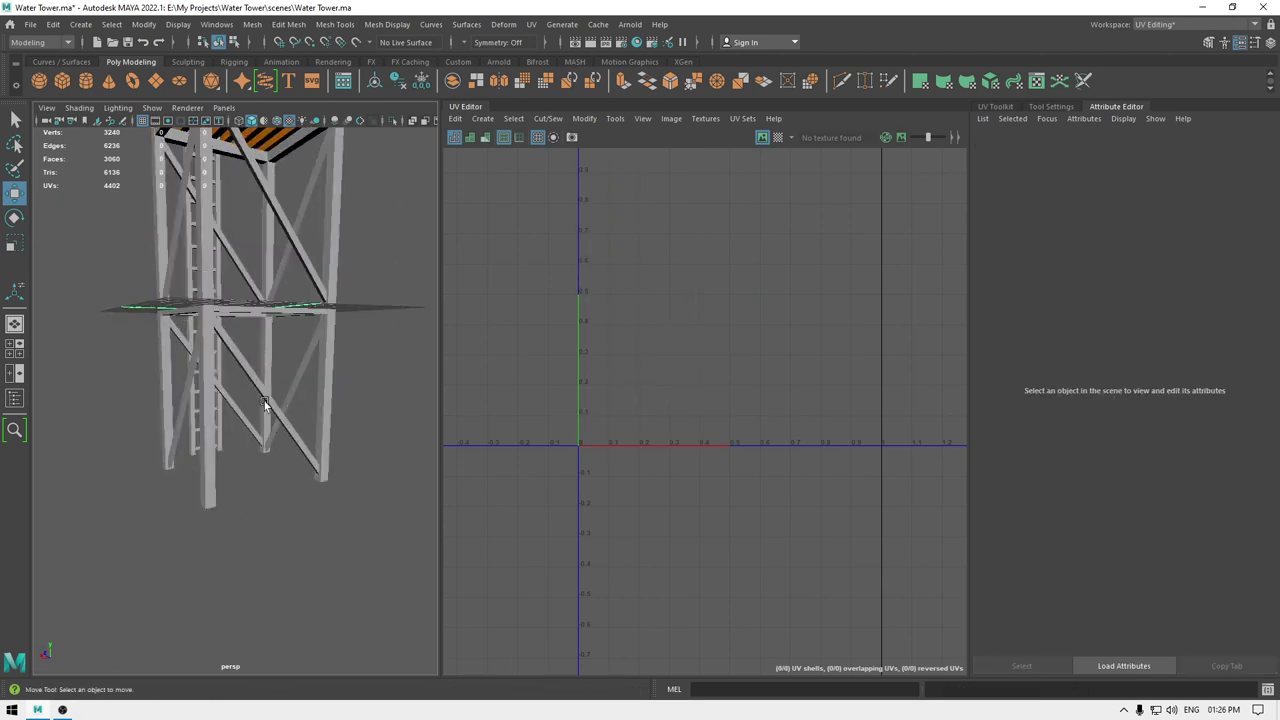
click(268, 405)
alt+drag(273, 477, 187, 508)
alt+drag(183, 461, 233, 481)
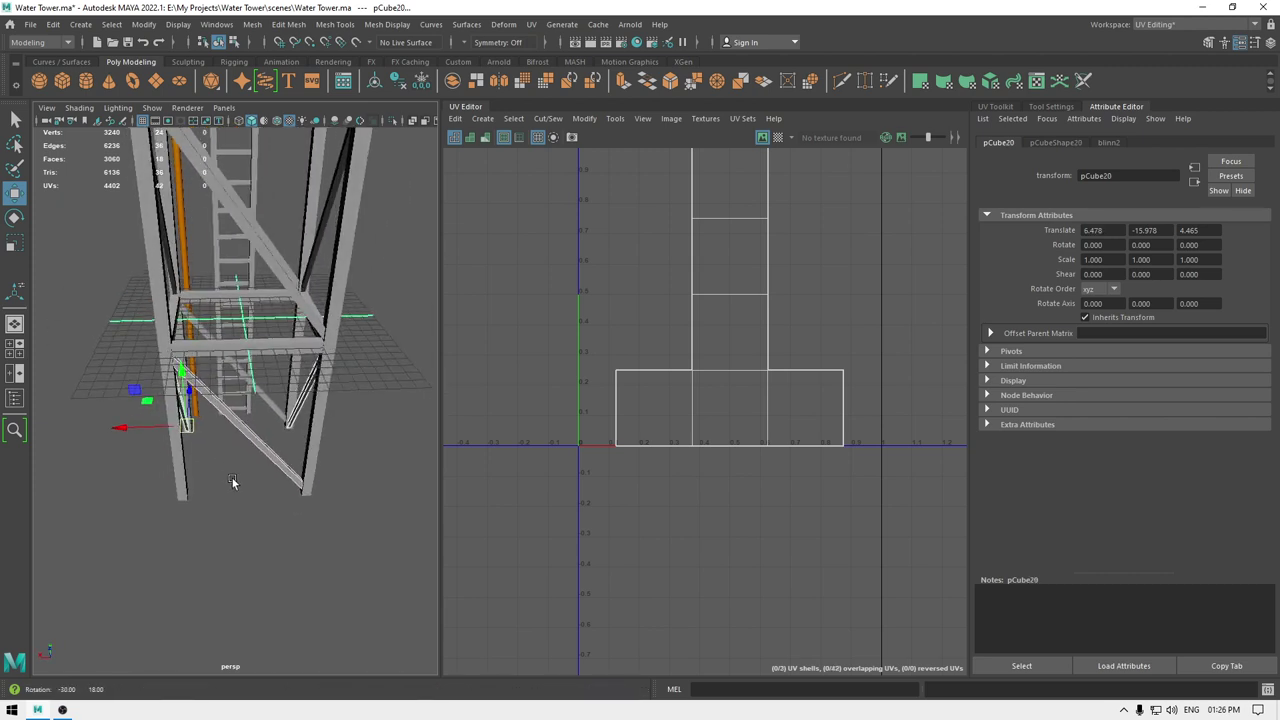
shift+right_click(388, 349)
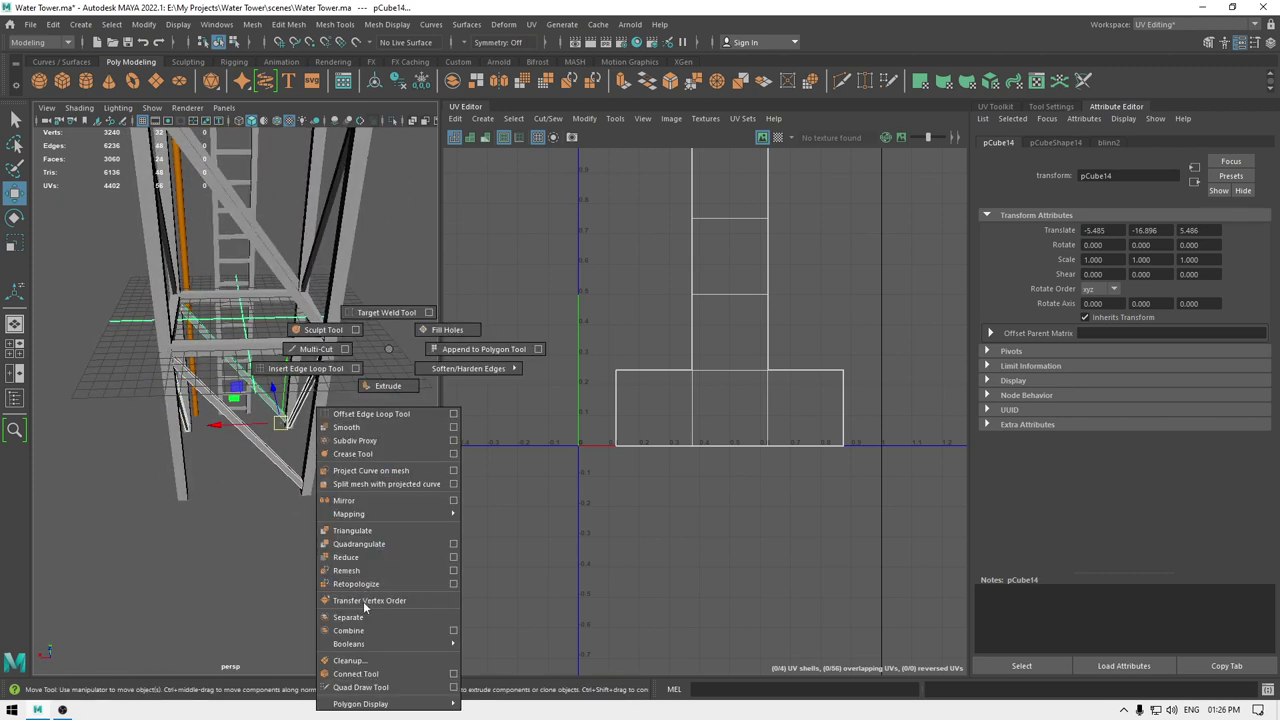
shift+right_drag(364, 605, 371, 631)
- Apply Automatic UV mapping to the combined lower braces and switch the UV selection to edges
scroll(571, 290, down, 4)
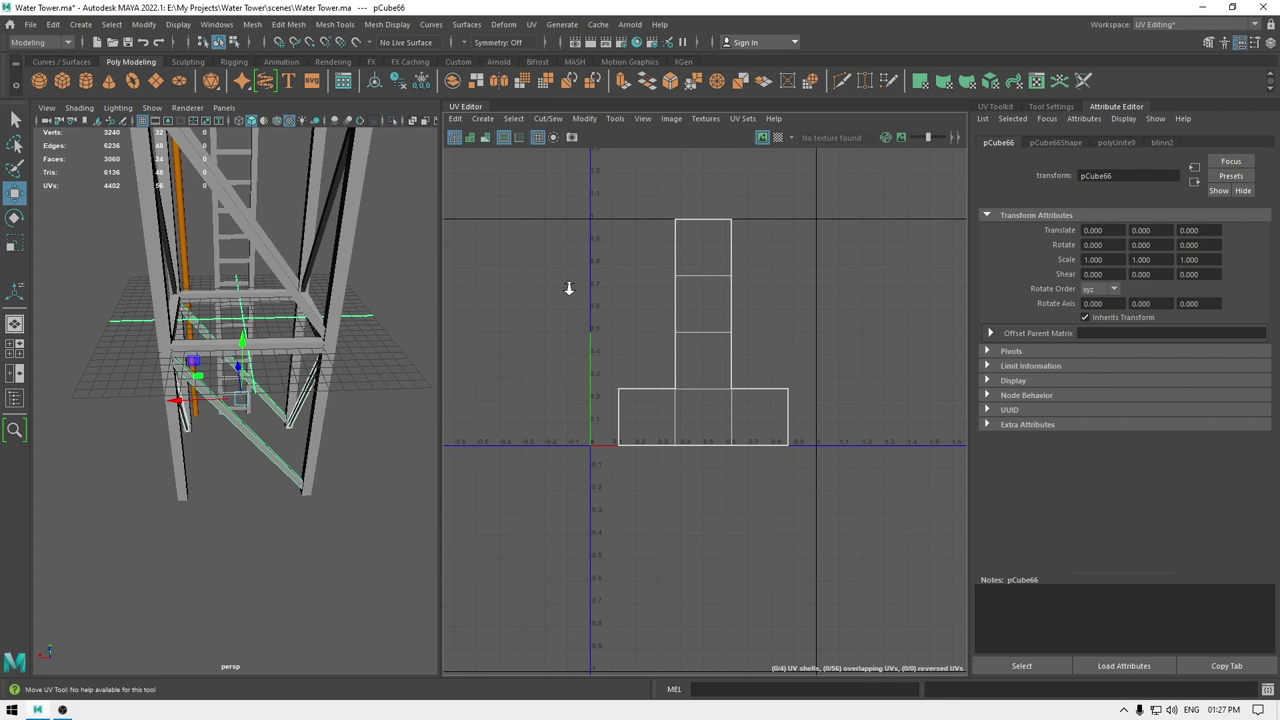
click(486, 120)
click(520, 170)
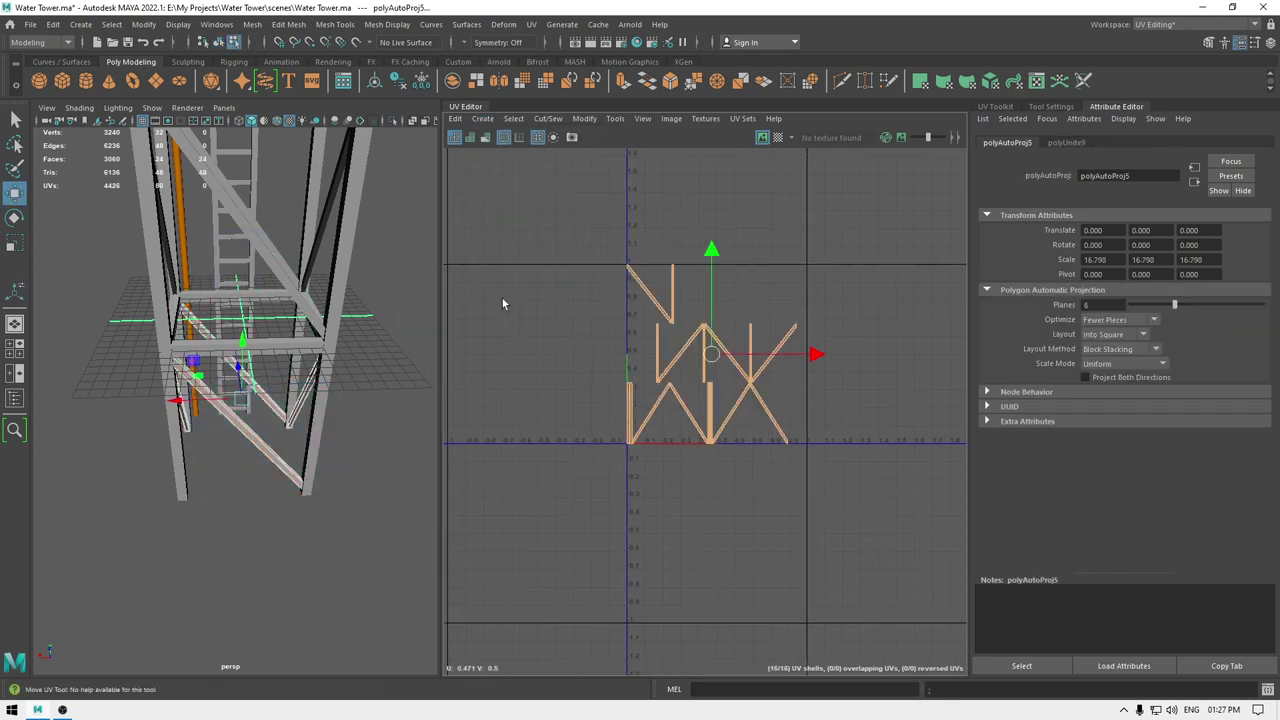
scroll(502, 298, up, 4)
alt+middle_drag(546, 447, 611, 388)
right_drag(570, 278, 565, 236)
alt+middle_drag(650, 158, 656, 325)
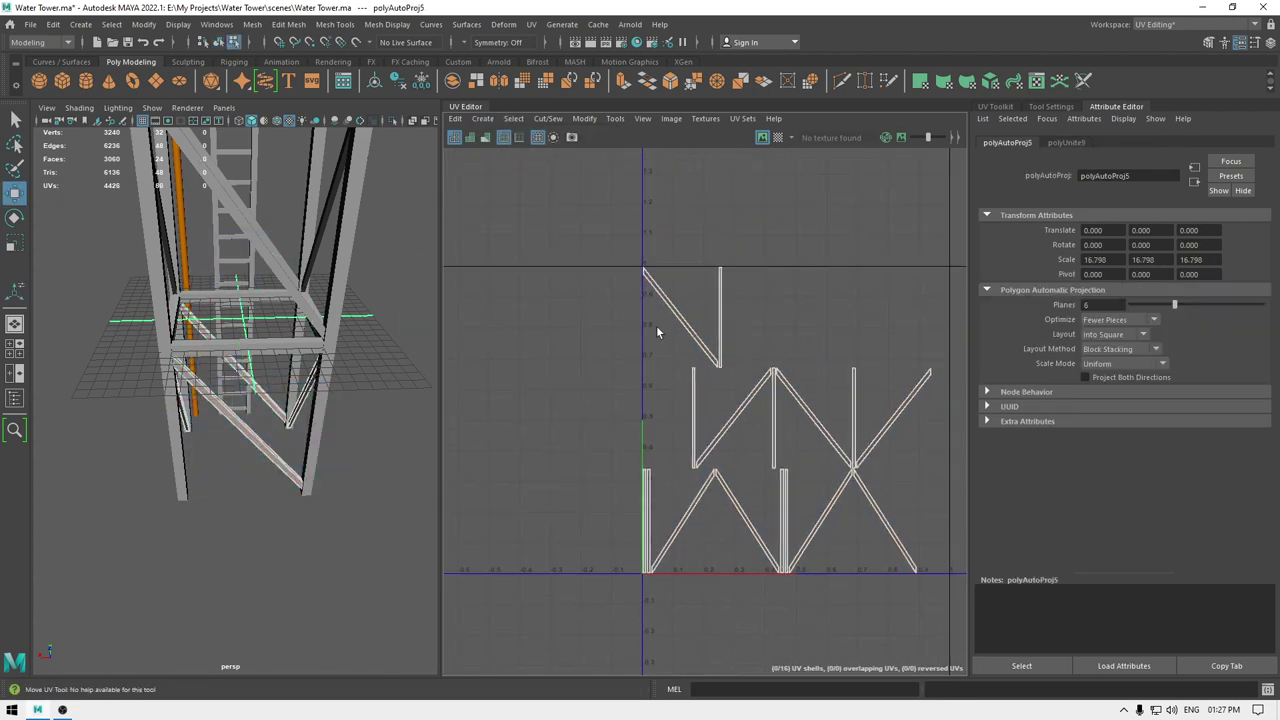
- Move and sew the strips of the first lower brace along their long edges into one shell
click(661, 314)
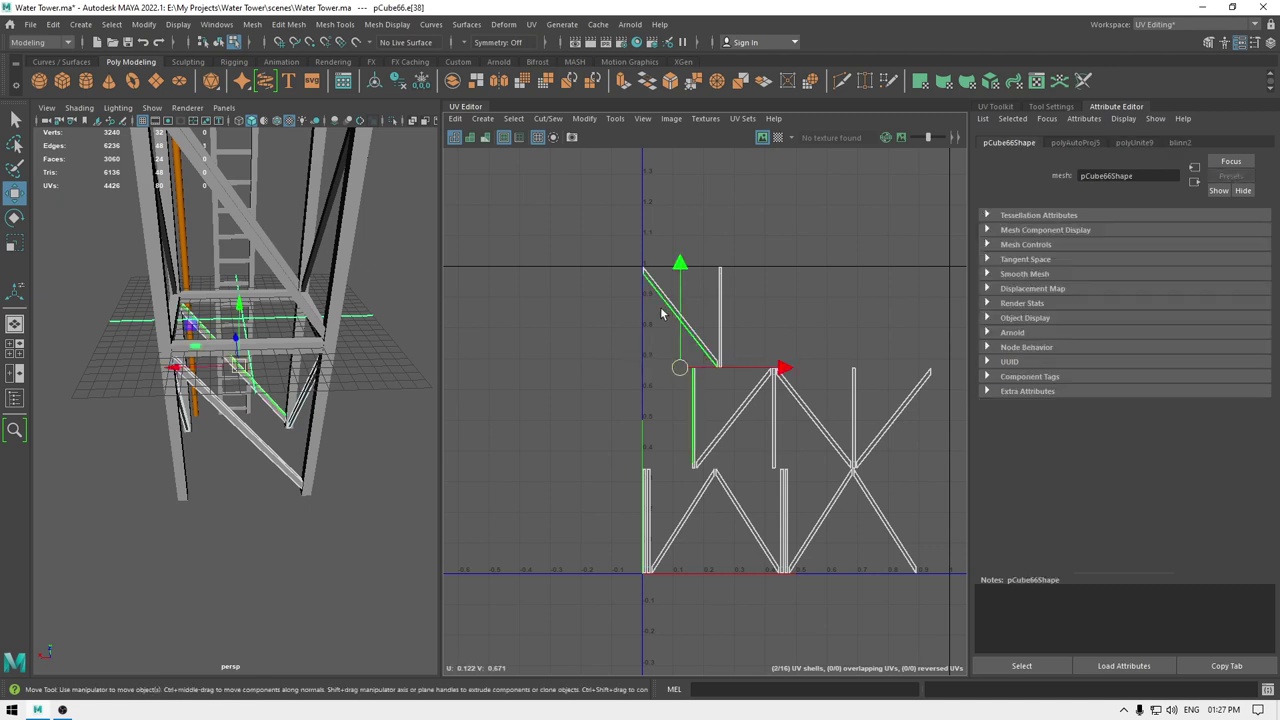
shift+right_click(661, 314)
click(659, 265)
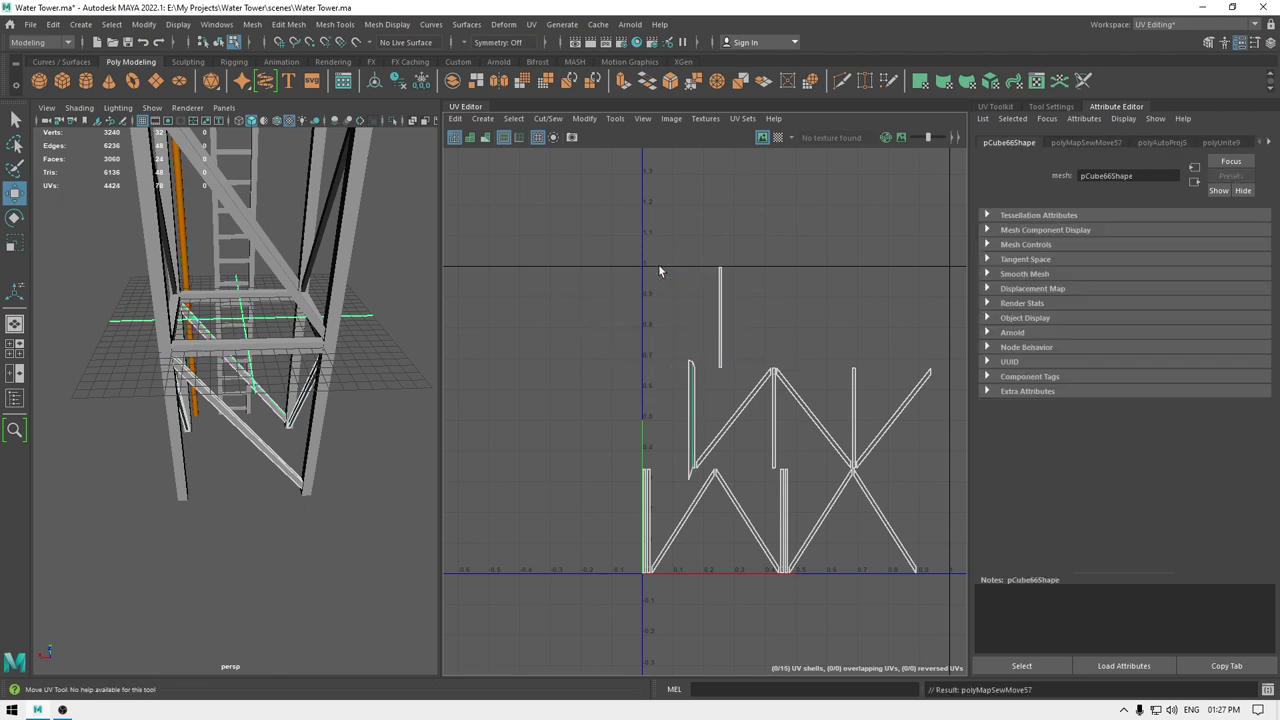
click(702, 411)
key(g)
click(698, 408)
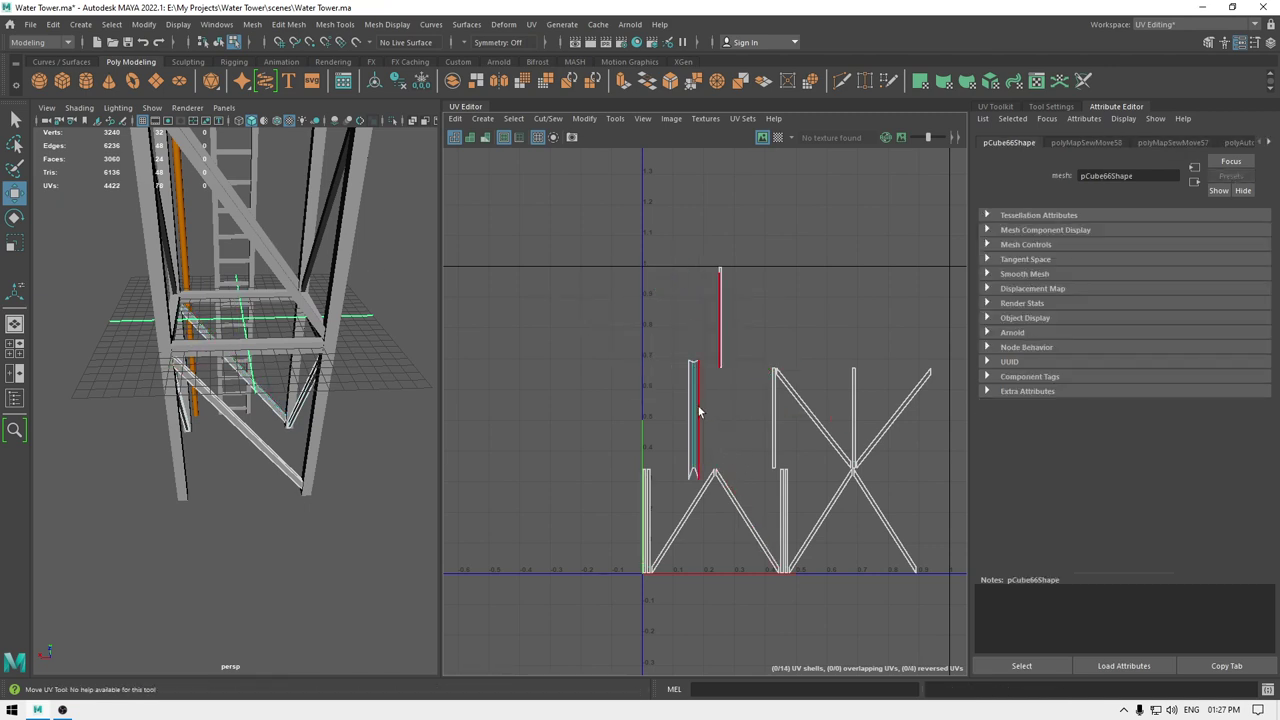
key(g)
- Move and sew the strips of the second lower brace into a single shell at the UV origin
click(681, 514)
key(g)
click(655, 523)
key(g)
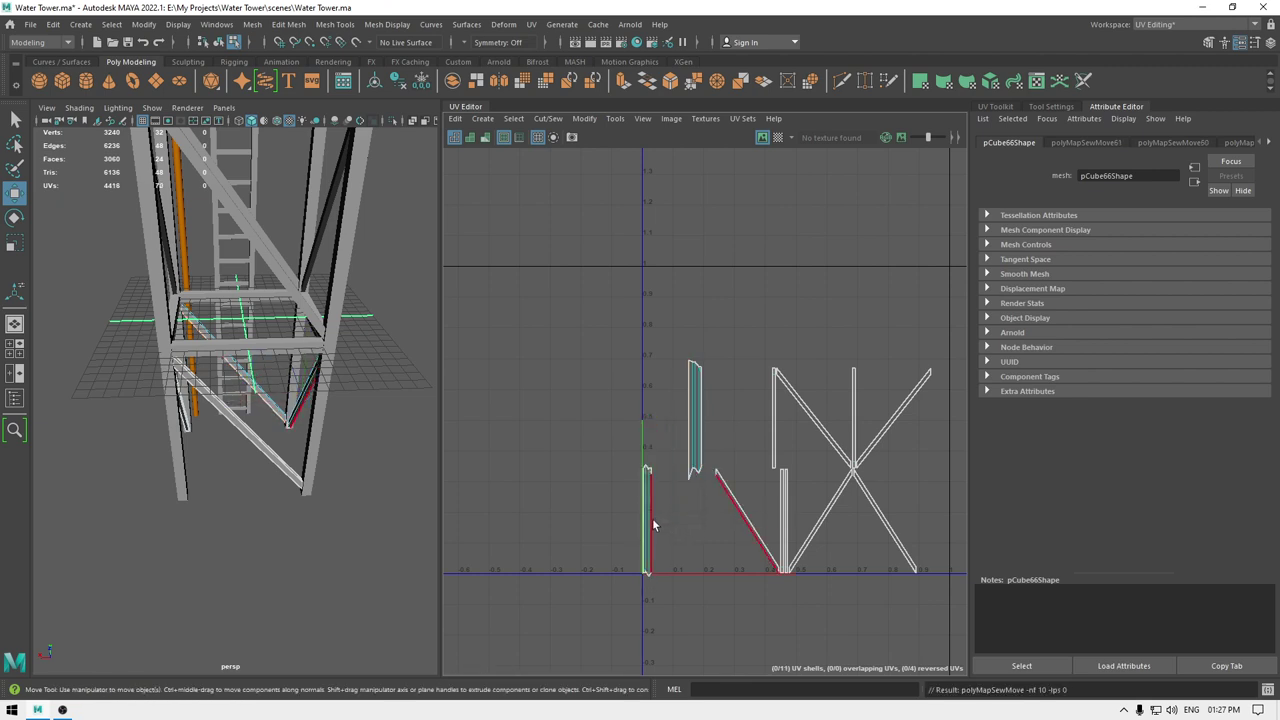
key(g)
- Move and sew the third lower brace's strips together into one shell
key(g)
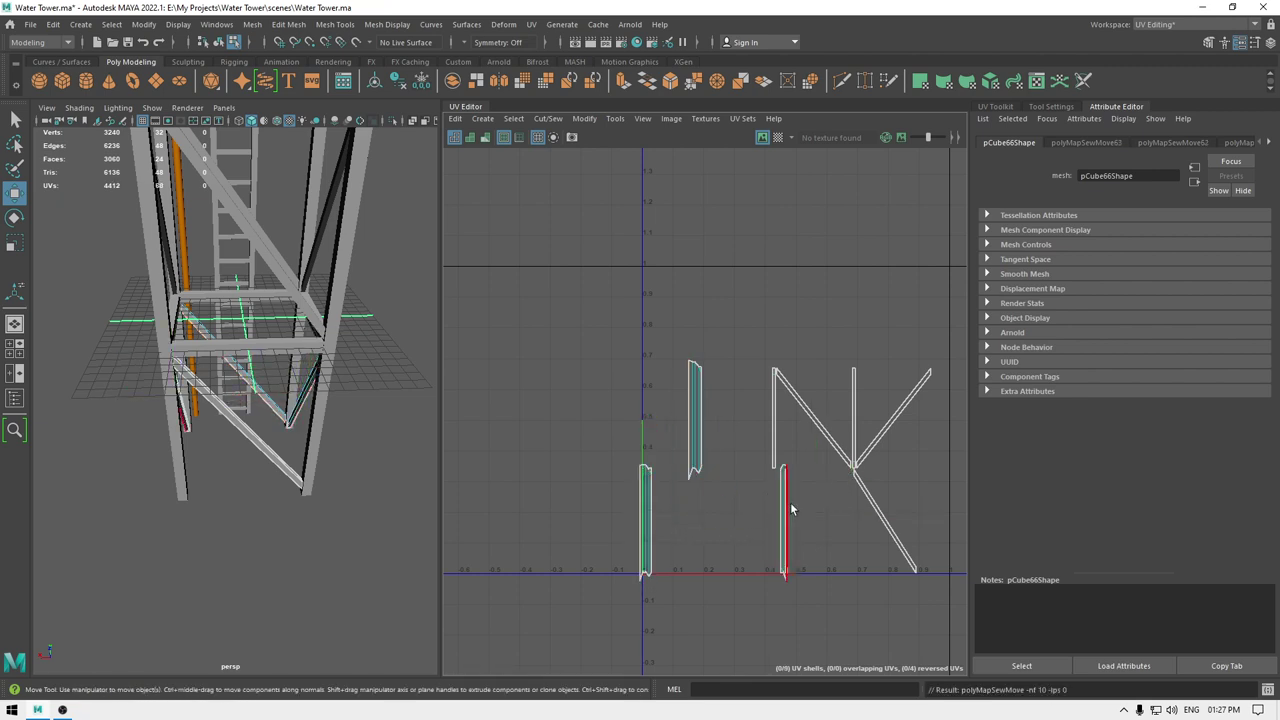
click(791, 509)
key(g)
click(788, 502)
key(g)
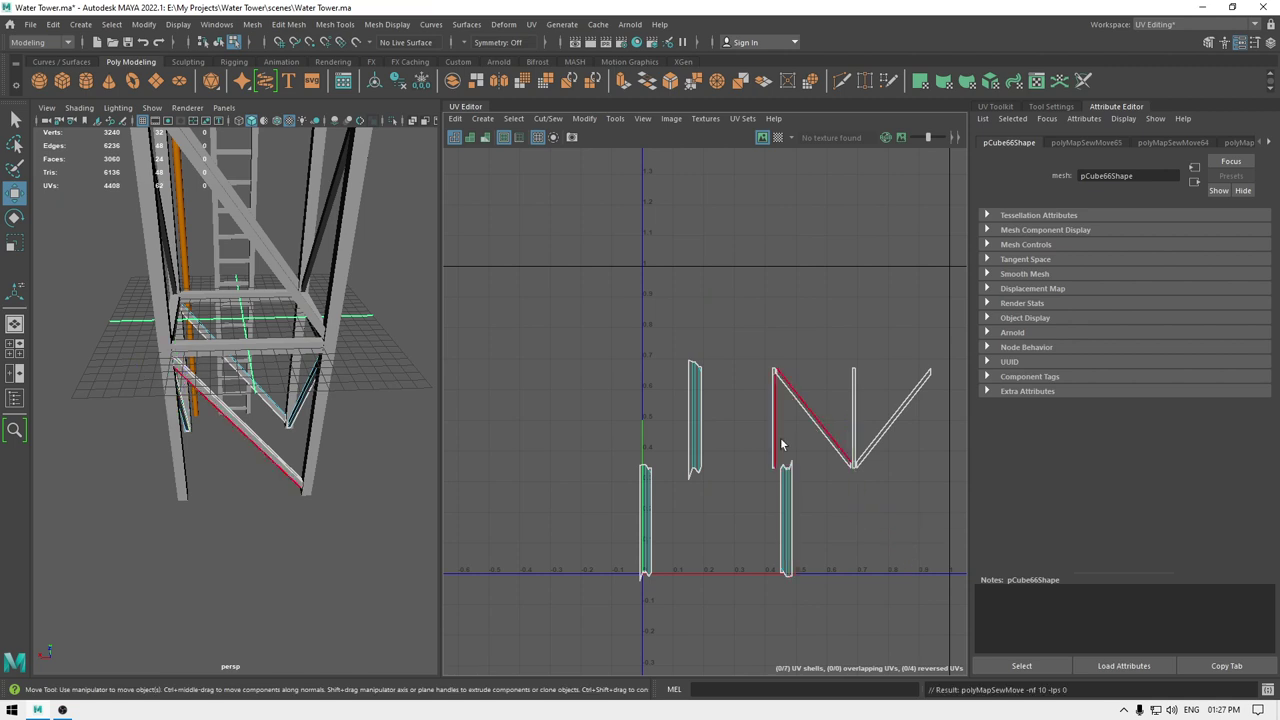
- Move and sew the remaining strips of the fourth lower brace into one shell
click(774, 416)
key(g)
click(844, 411)
key(g)
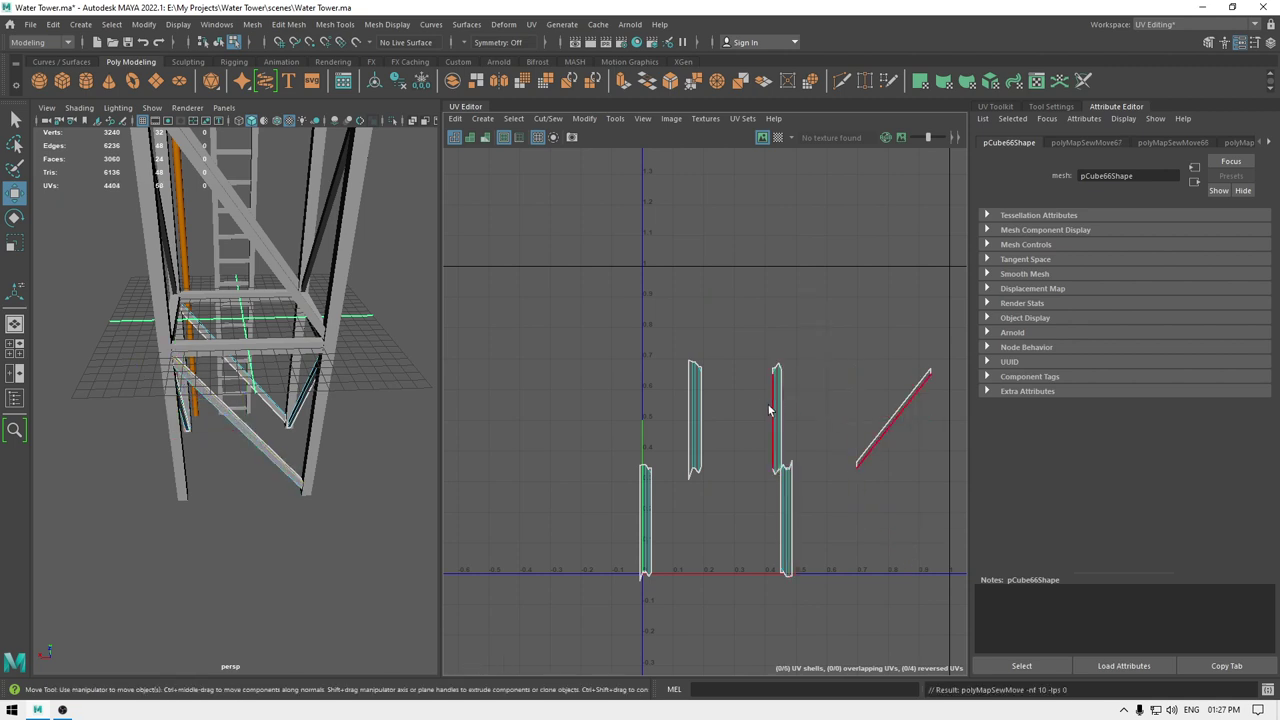
click(760, 408)
click(769, 405)
key(g)
- Select all four lower brace shells, unfold them, and orient them along the UV axes
right_drag(769, 338, 711, 320)
drag(618, 318, 867, 633)
shift+right_drag(891, 322, 668, 332)
shift+right_drag(789, 287, 690, 530)
- Rotate the two horizontal brace shells upright, lay out all four in the UV square, and return to object selection
key(e)
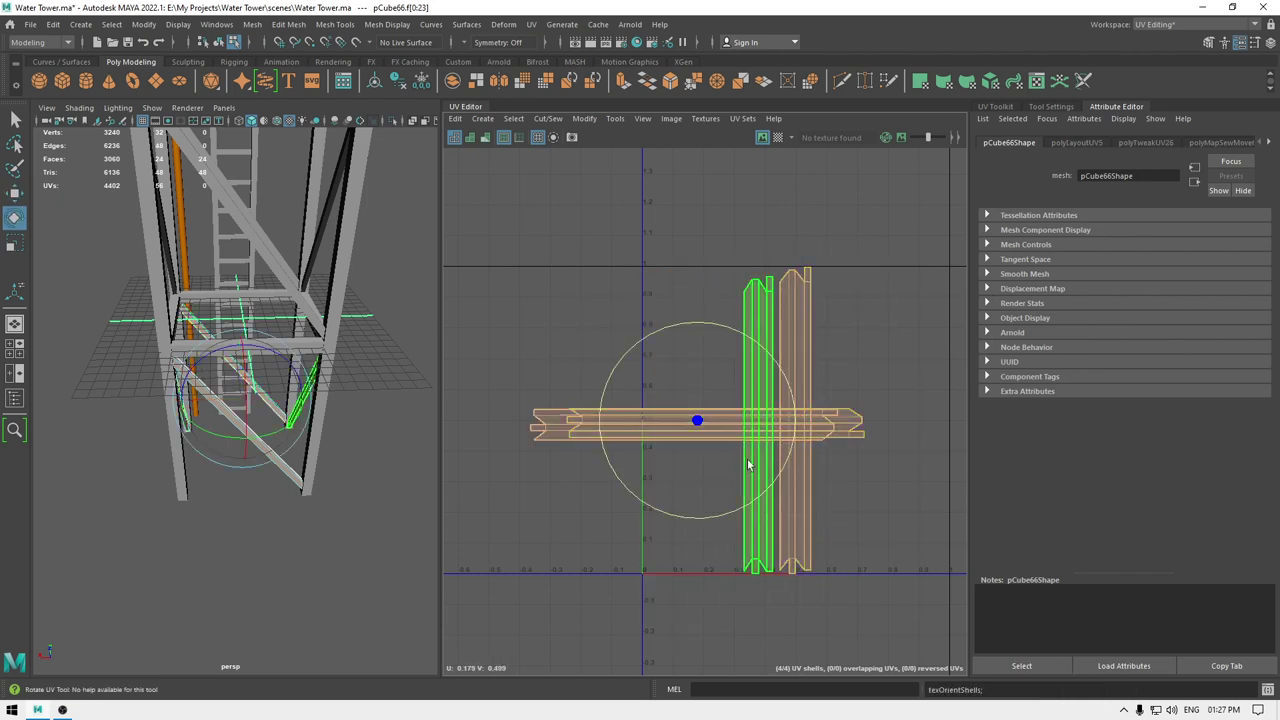
drag(566, 384, 613, 526)
drag(768, 489, 570, 573)
key(w)
shift+drag(890, 343, 764, 405)
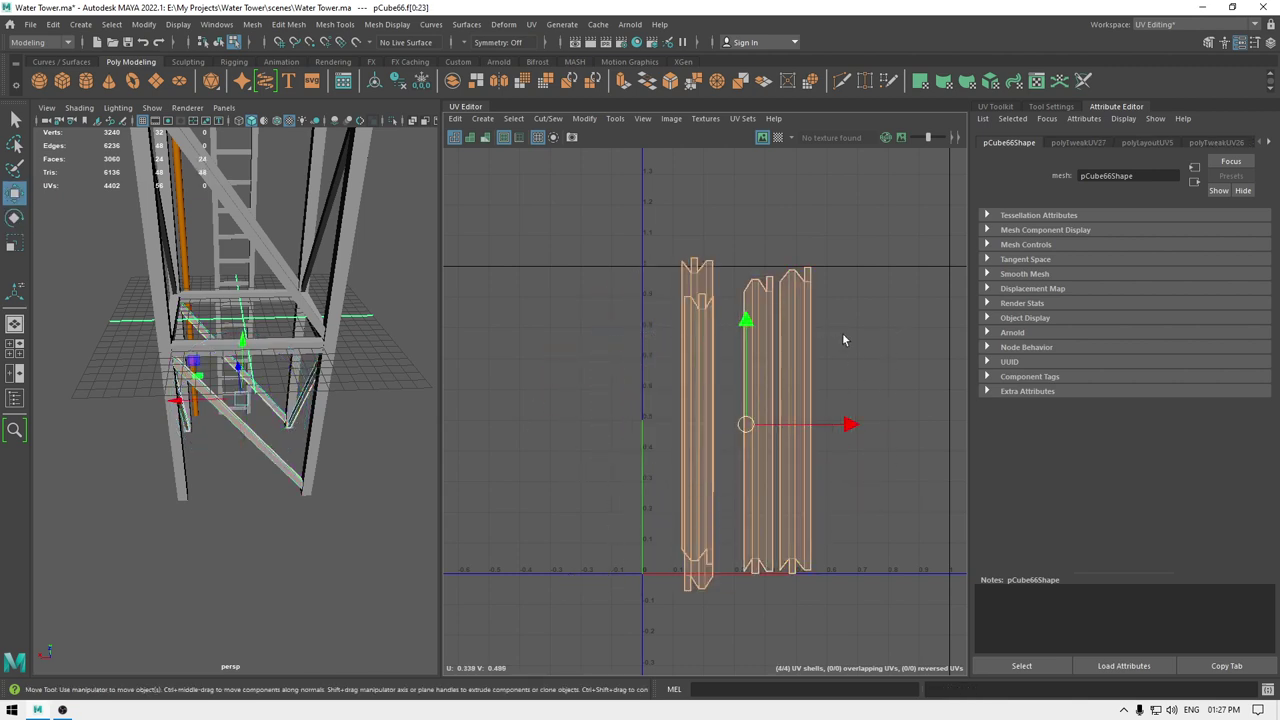
shift+right_drag(843, 334, 575, 406)
right_drag(300, 279, 391, 266)
click(388, 292)
- Combine the legs, beams and both sets of diagonal braces into a single support frame mesh
scroll(386, 330, down, 3)
alt+drag(310, 440, 270, 438)
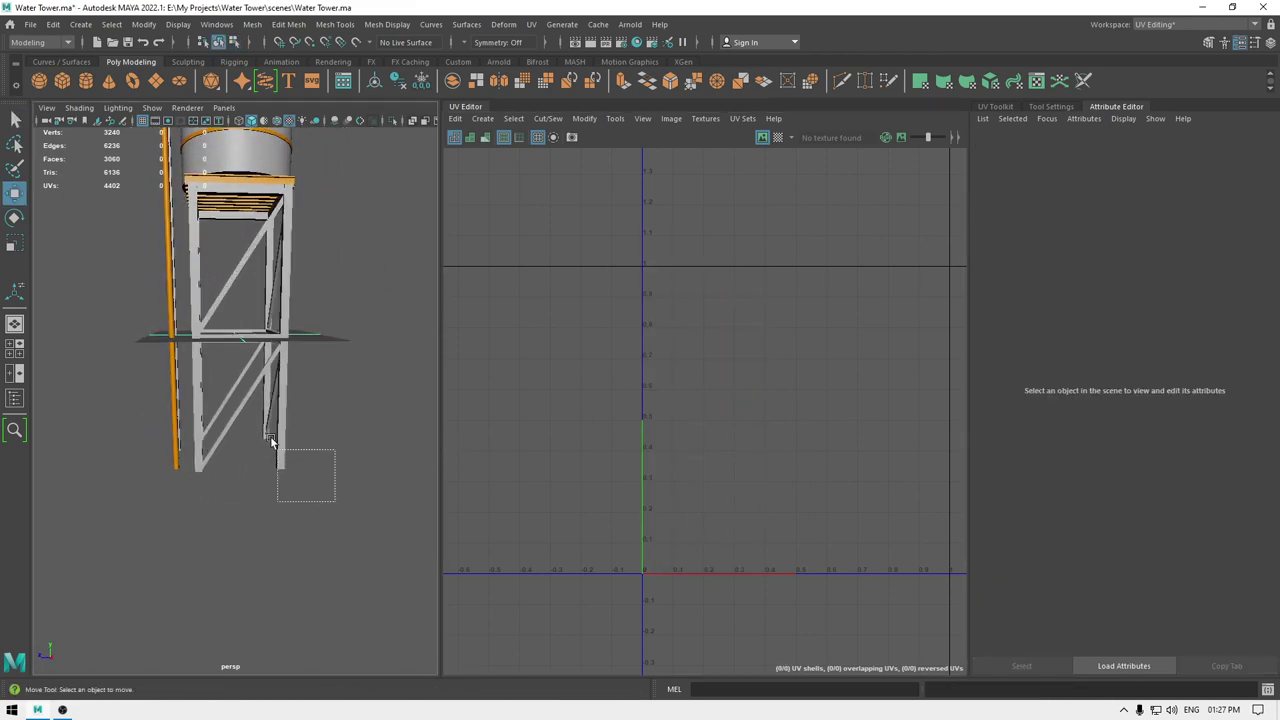
drag(192, 312, 192, 312)
alt+drag(264, 350, 436, 371)
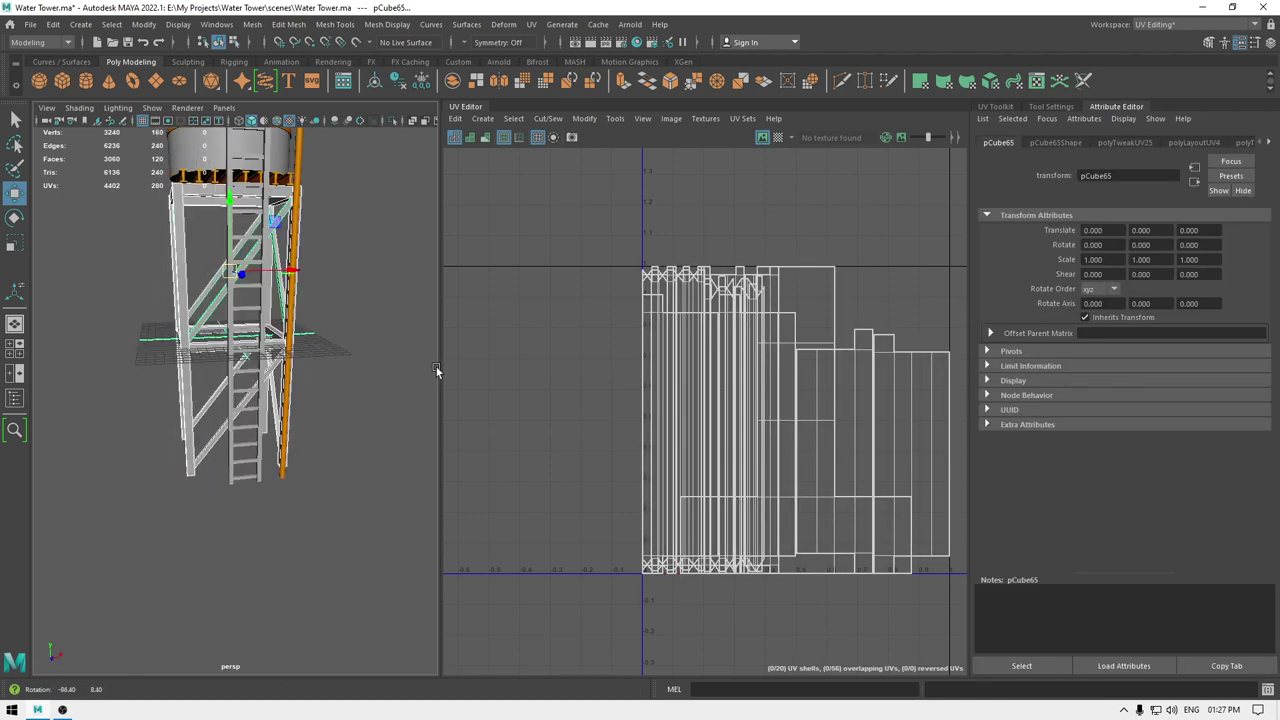
right_click(585, 226)
right_drag(316, 286, 367, 510)
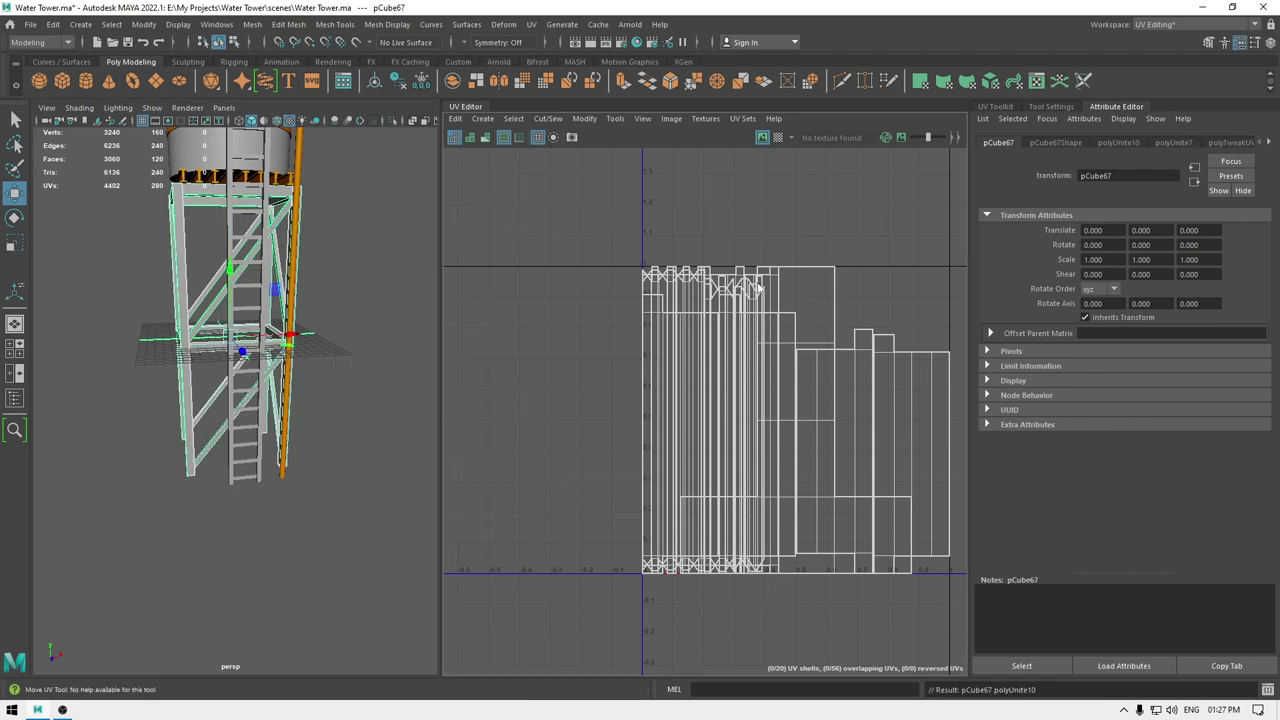
- Select all UV shells of the combined support frame and lay them out within the UV square
right_drag(757, 283, 694, 262)
drag(608, 235, 1040, 680)
shift+right_click(858, 275)
shift+right_drag(858, 277, 804, 293)
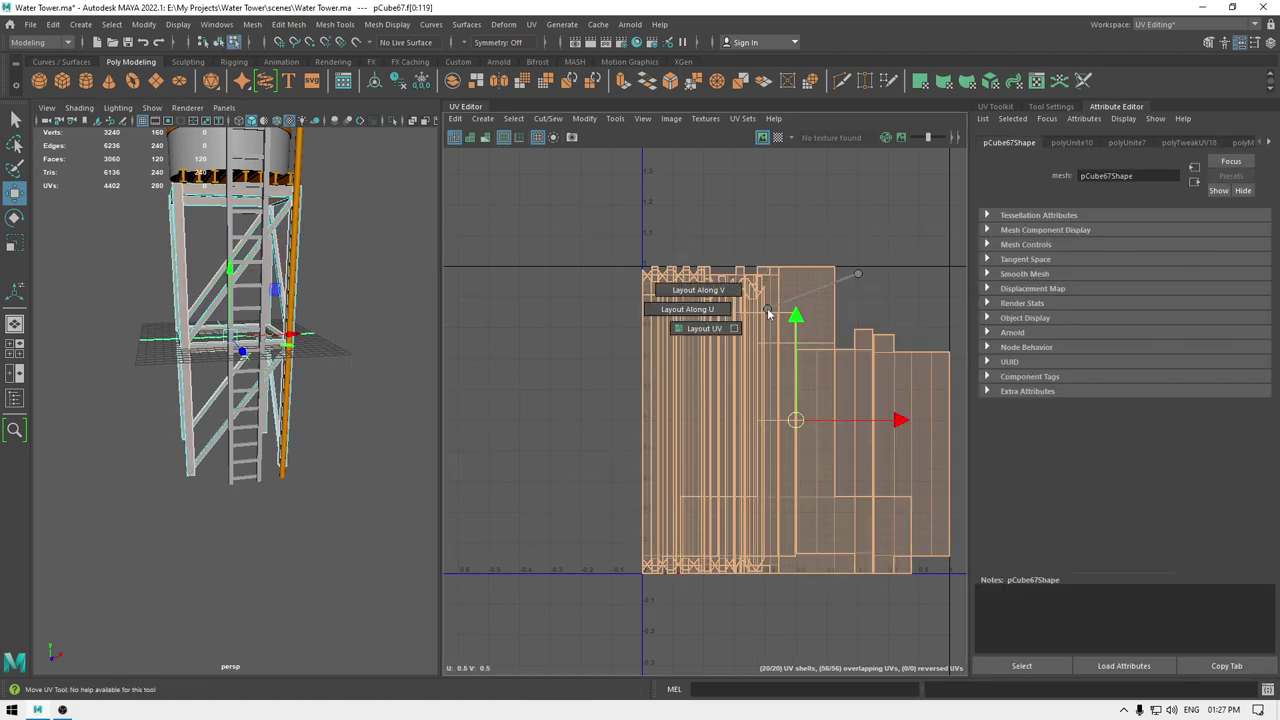
key(f)
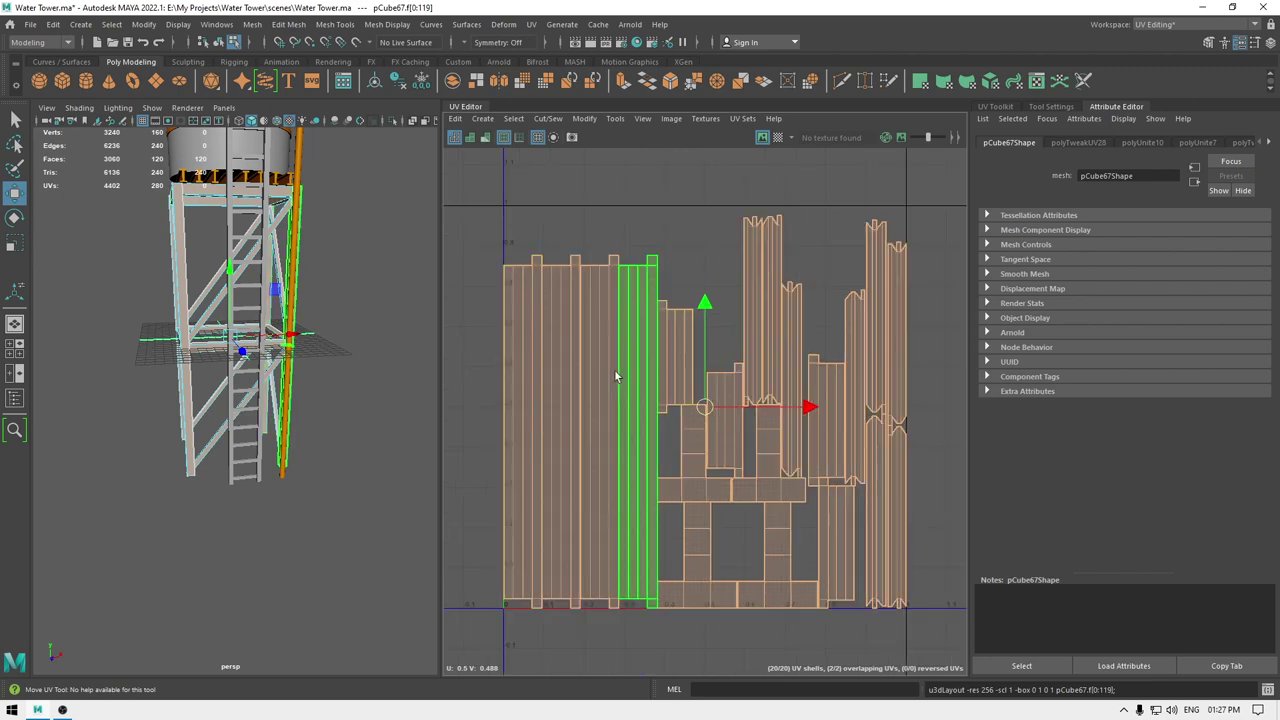
- Save the scene and return to object selection with nothing selected
key(ctrl+s)
mouse_move(308, 367)
alt+mouse_down()
mouse_move(386, 406)
mouse_move(335, 283)
mouse_move(332, 373)
alt+mouse_up()
scroll(386, 406, down, 5)
scroll(332, 373, up, 5)
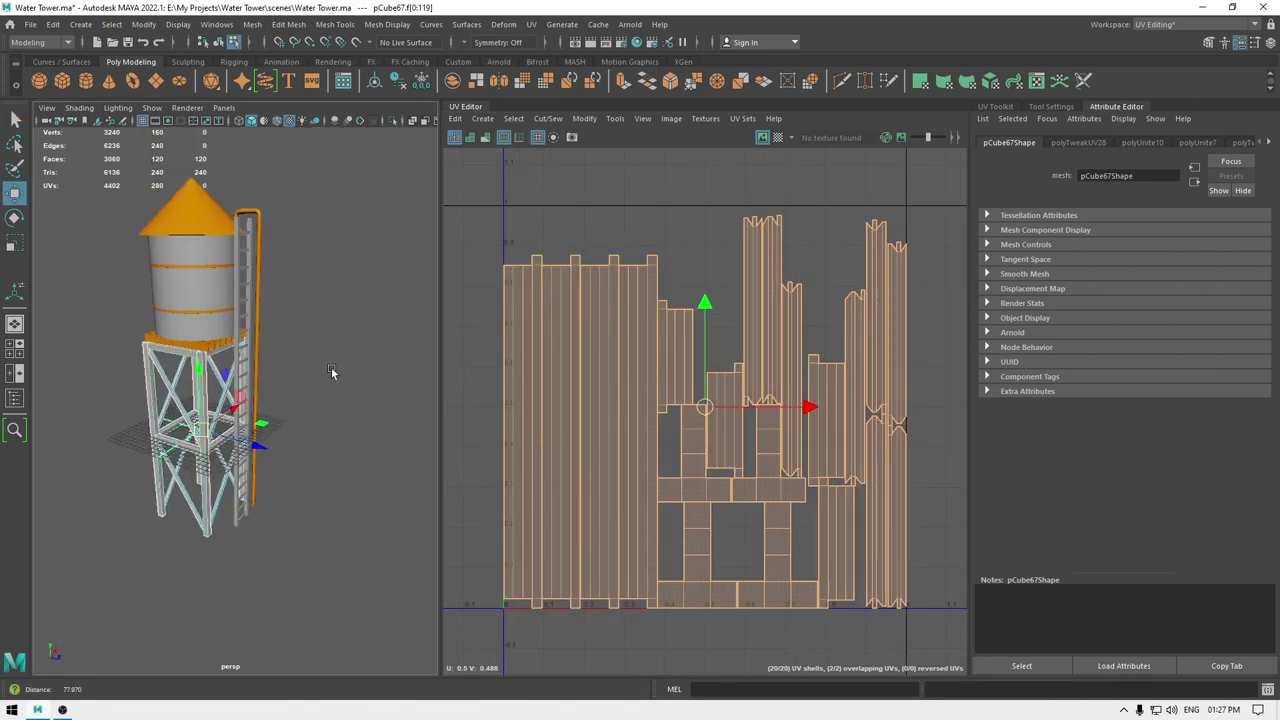
right_drag(334, 322, 384, 287)
click(384, 286)
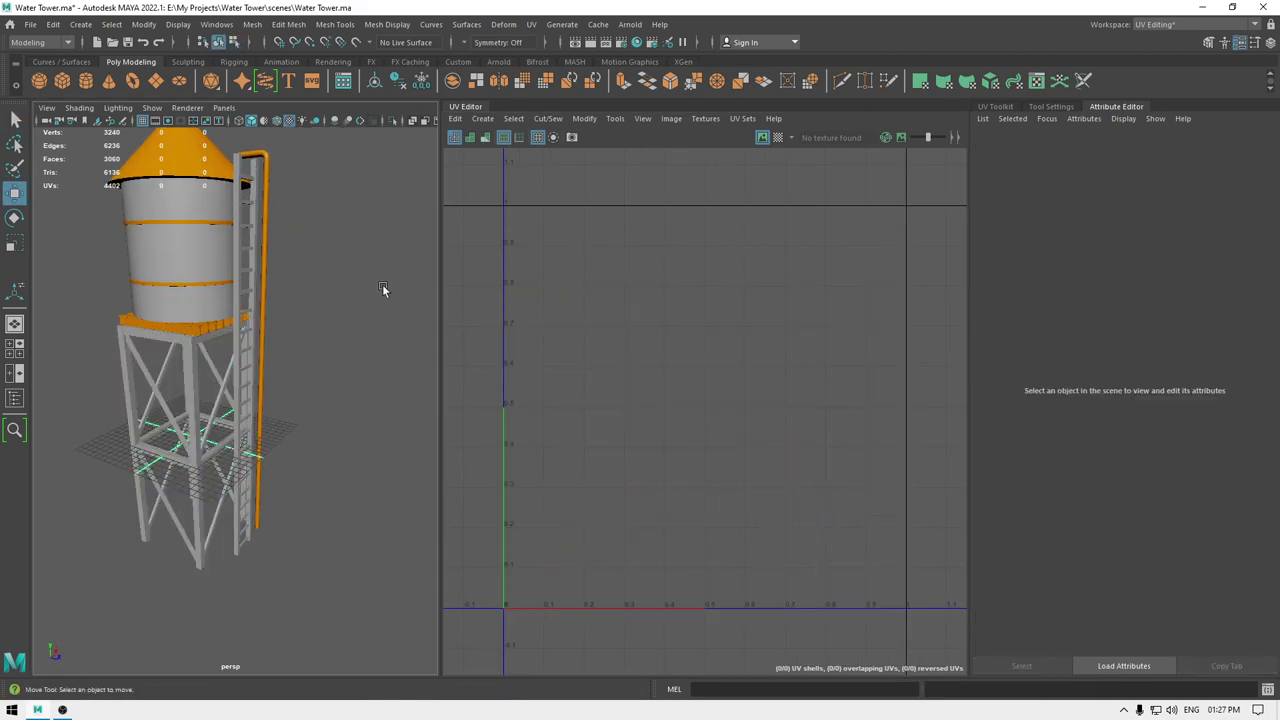
- Select the ladder parts across the tower in the side view and remove the combined tank and pipe mesh from the selection
click(236, 367)
alt+drag(313, 388, 217, 387)
alt+middle_drag(235, 383, 272, 387)
alt+drag(272, 389, 210, 361)
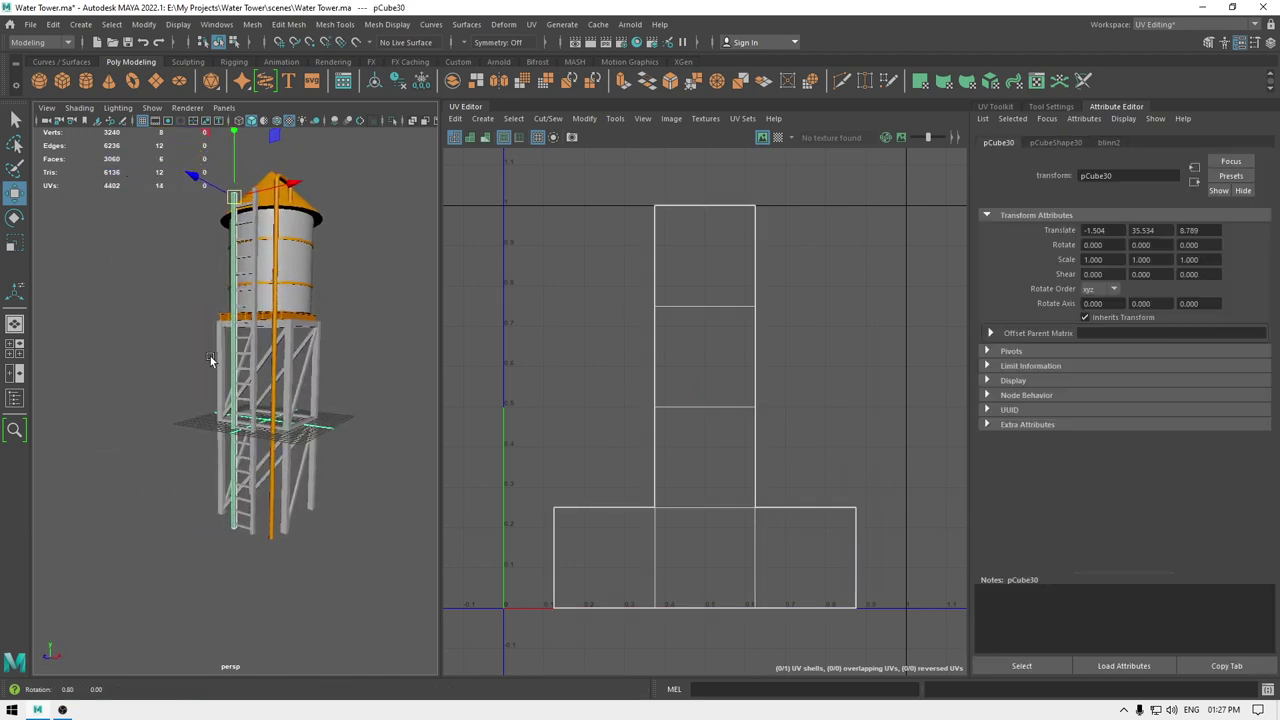
alt+drag(241, 276, 319, 319)
key(space)
alt+middle_drag(319, 319, 324, 203)
scroll(324, 203, down, 4)
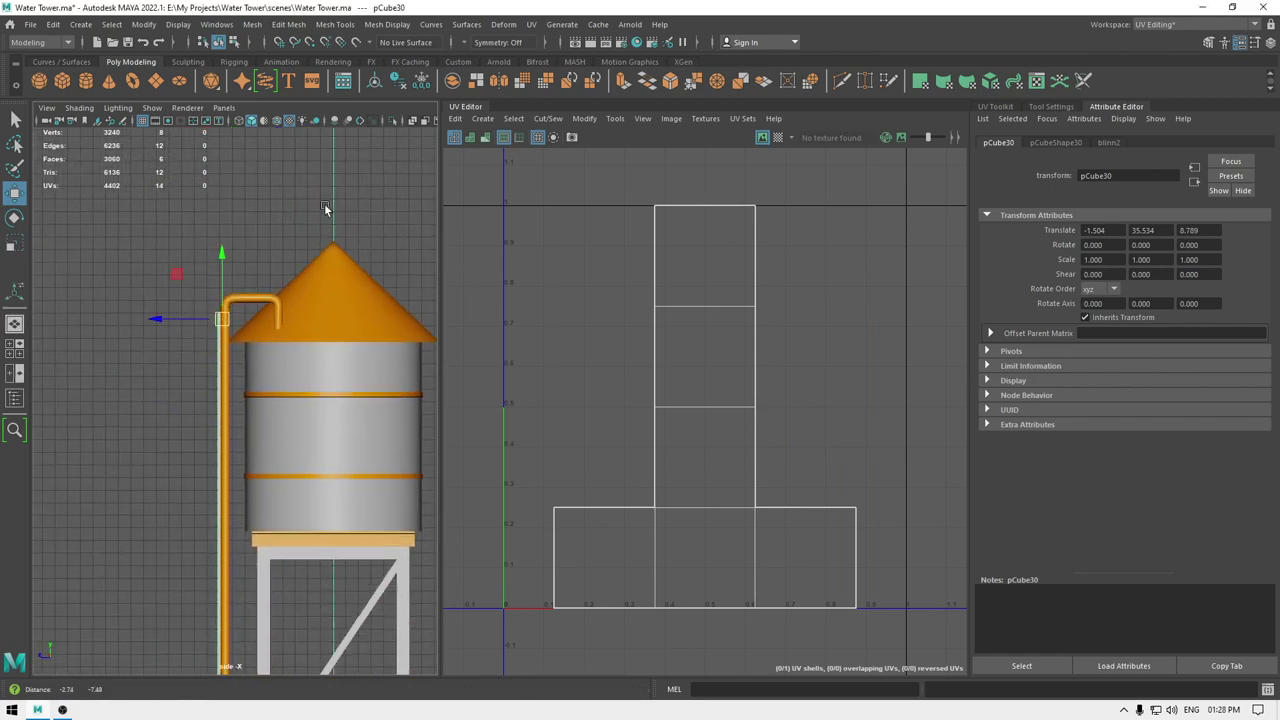
alt+middle_drag(261, 390, 322, 215)
scroll(297, 340, down, 4)
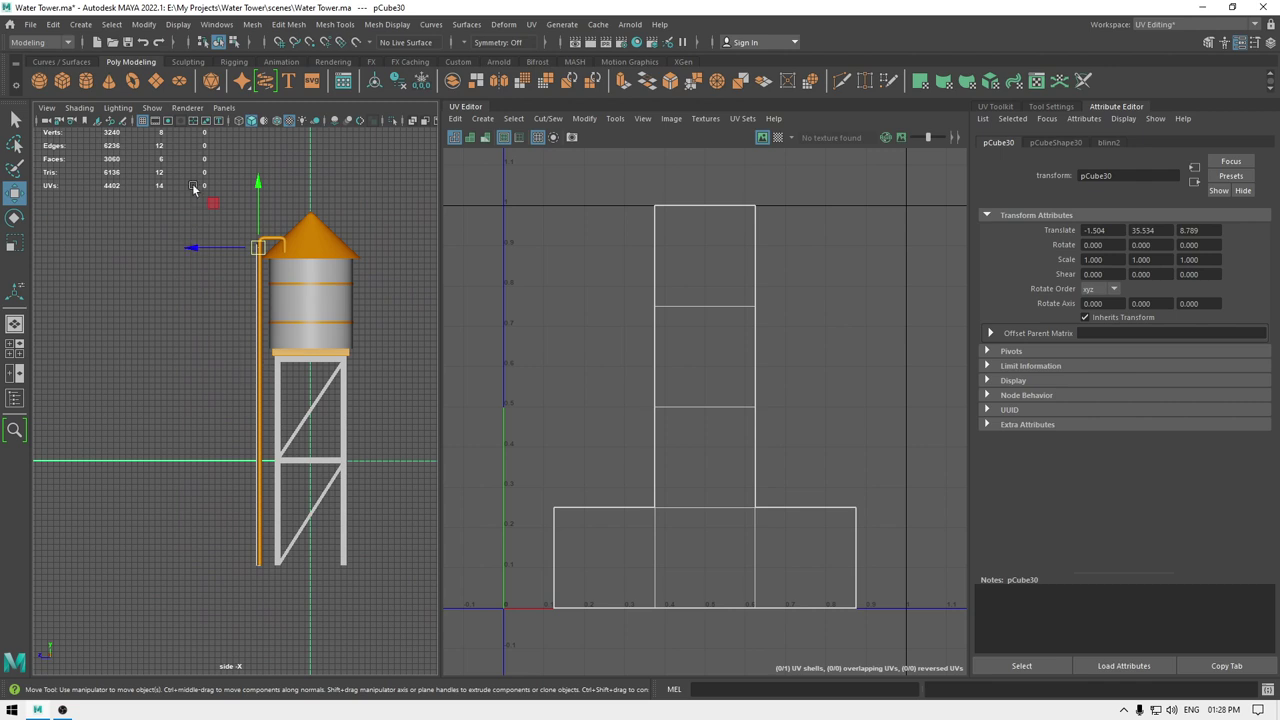
drag(262, 685, 263, 686)
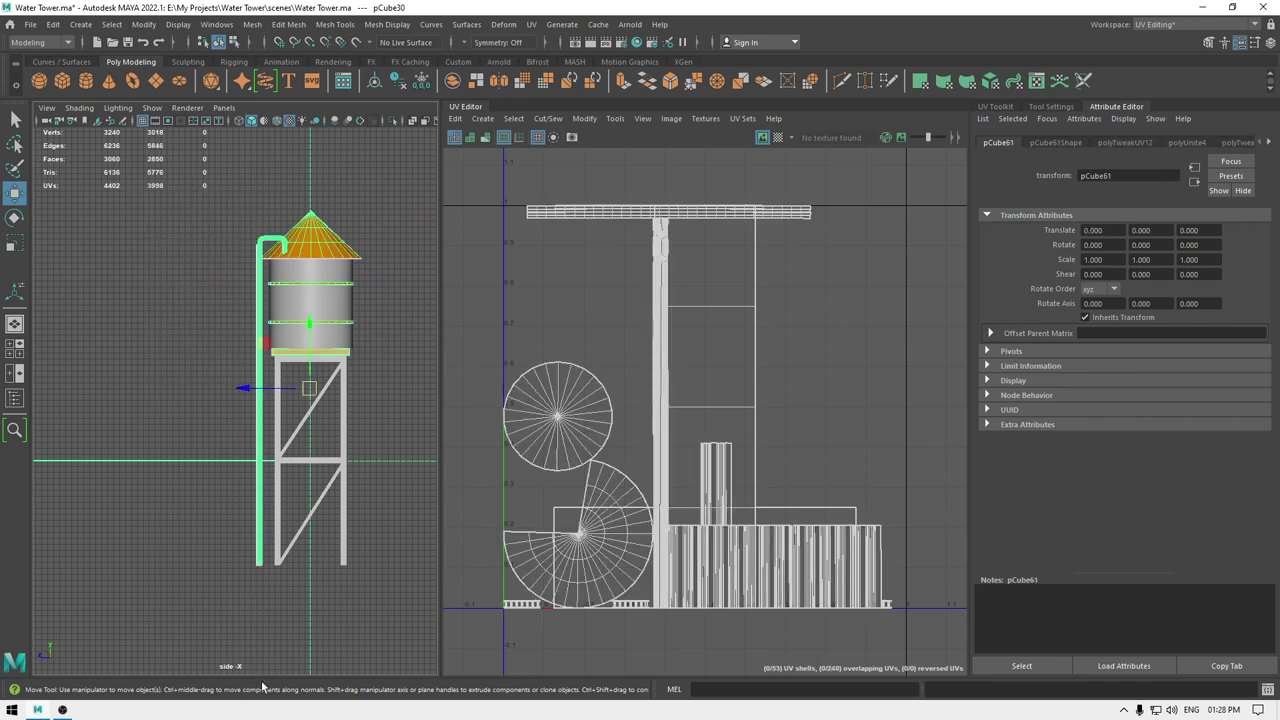
key(space)
drag(277, 623, 277, 560)
alt+drag(250, 262, 317, 299)
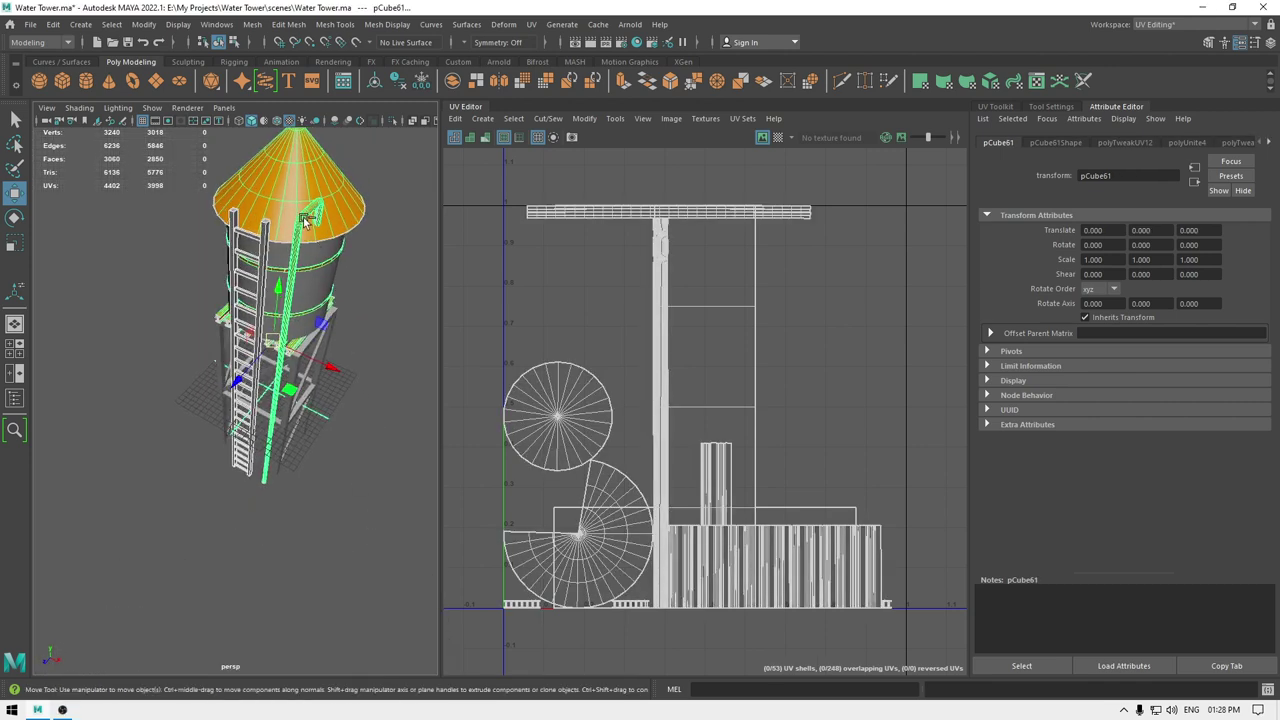
ctrl+click(304, 220)
alt+drag(309, 368, 355, 325)
scroll(209, 331, up, 4)
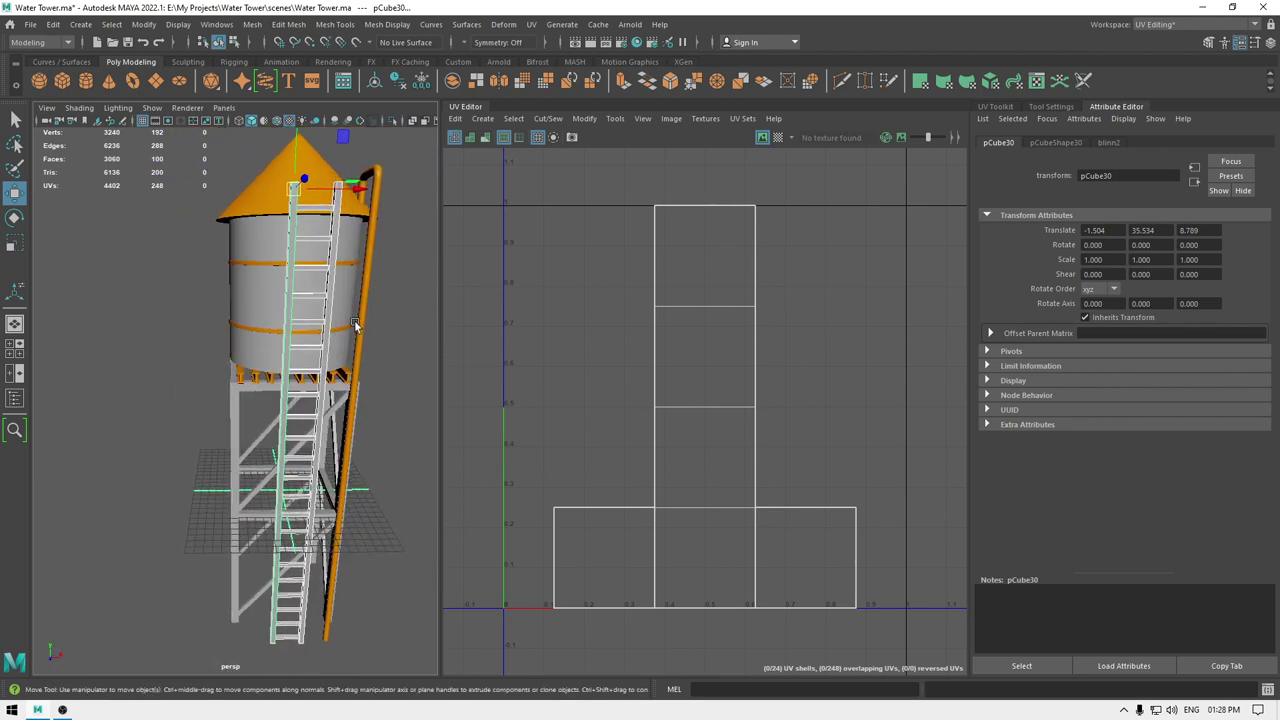
- Remove both ladder rails and the bottom rung from the selection and delete all remaining rungs
alt+middle_drag(343, 352, 303, 285)
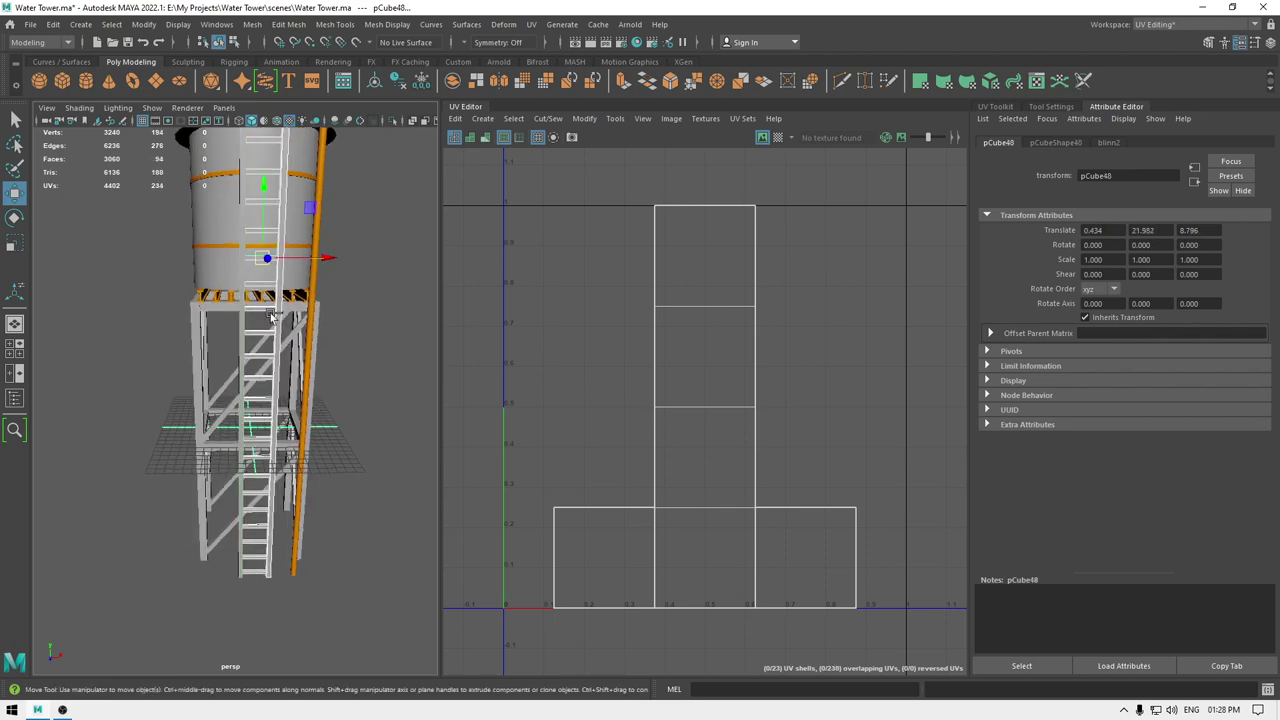
ctrl+click(277, 313)
alt+middle_drag(285, 400, 296, 340)
alt+drag(296, 340, 310, 435)
alt+right_drag(310, 435, 294, 497)
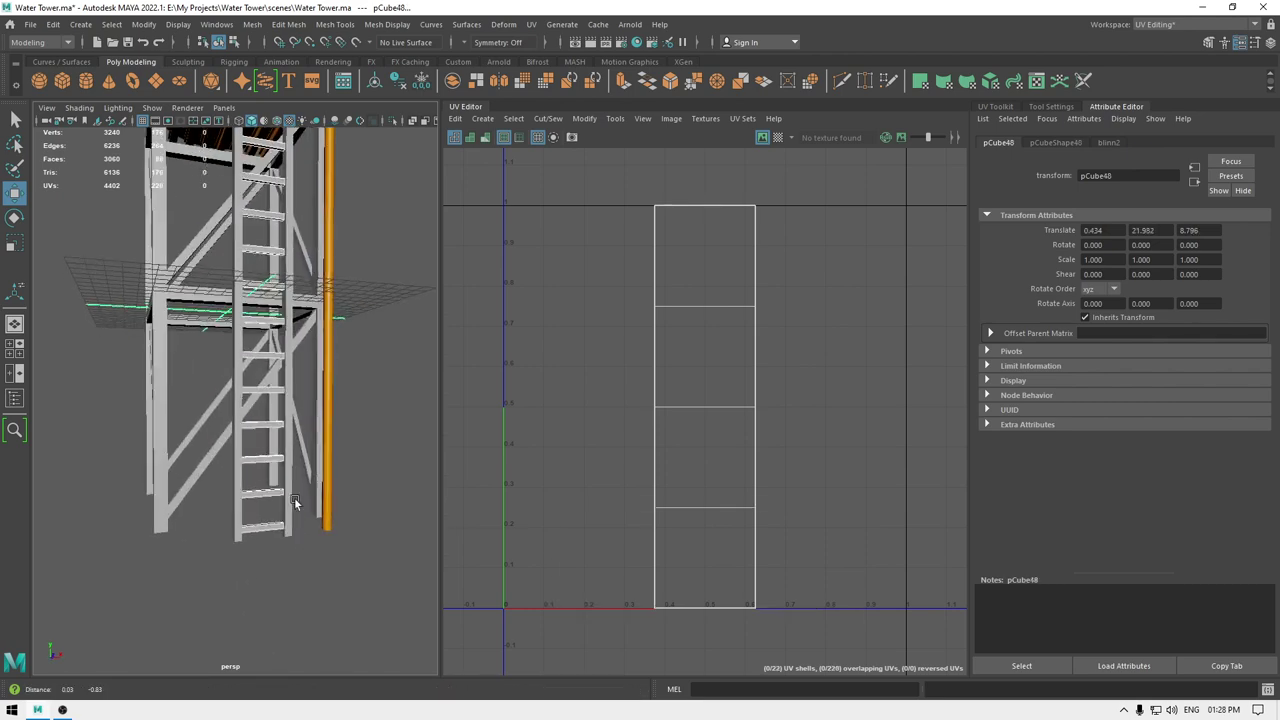
alt+drag(294, 497, 267, 541)
alt+middle_drag(253, 302, 235, 462)
alt+right_drag(235, 462, 245, 240)
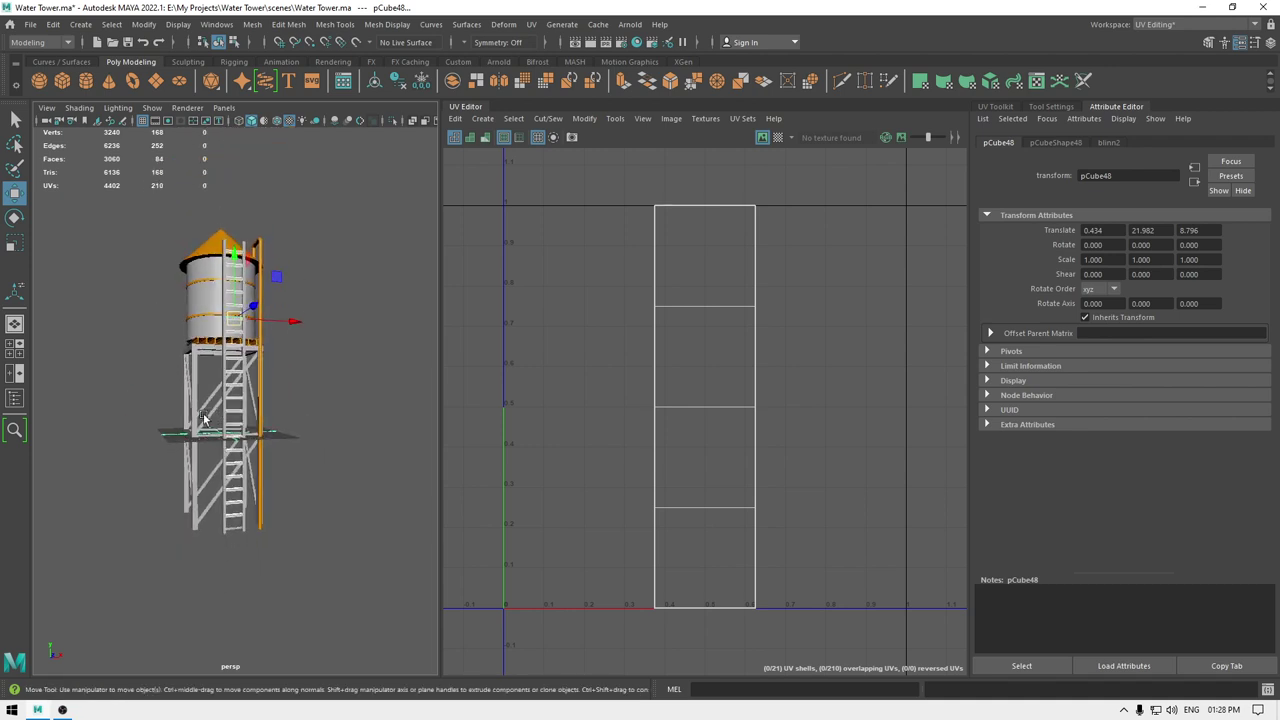
alt+drag(245, 240, 243, 278)
key(Delete)
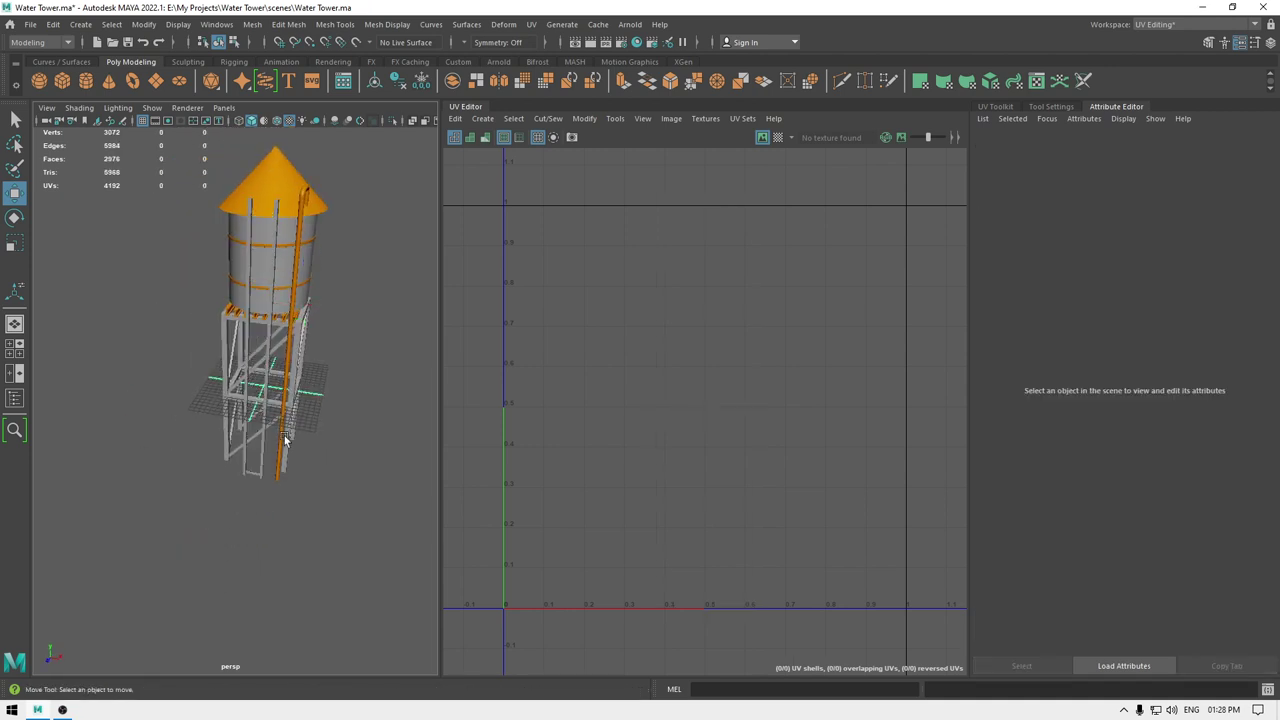
- Select both ladder rails and combine them into a single mesh
alt+right_drag(279, 438, 282, 616)
alt+drag(282, 616, 344, 602)
alt+right_drag(344, 602, 372, 622)
click(210, 538)
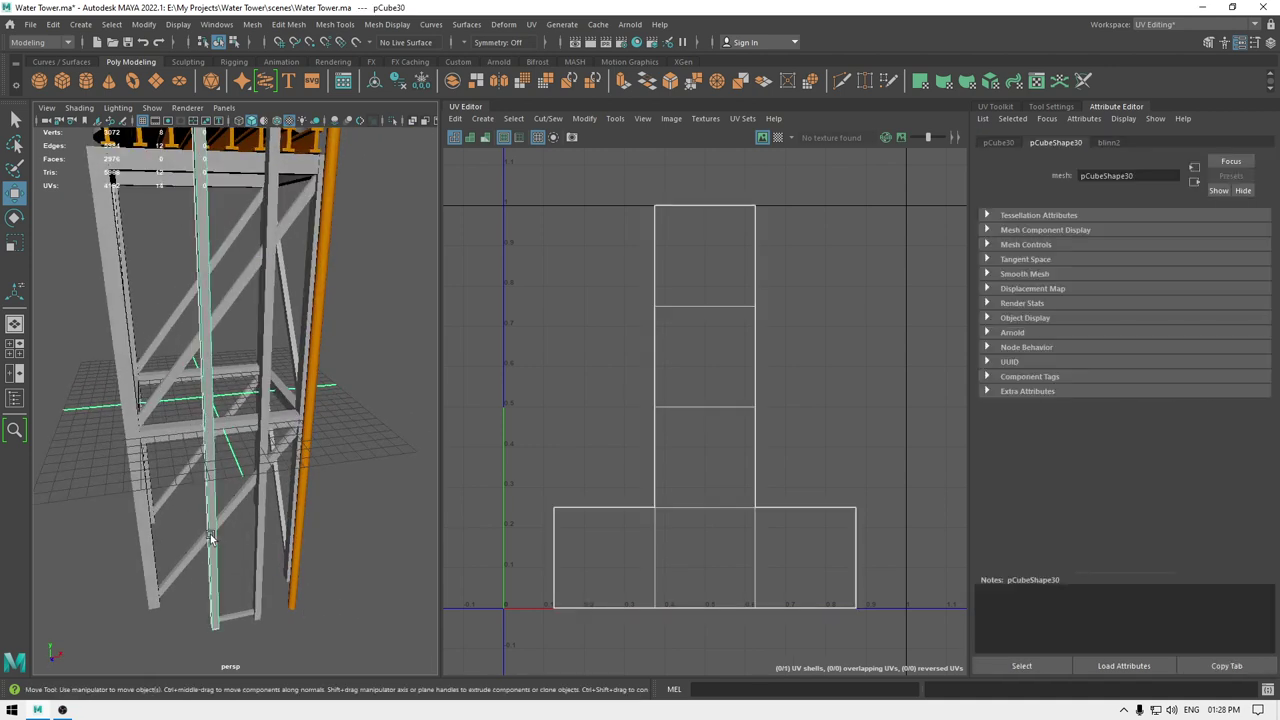
shift+click(260, 540)
shift+right_drag(272, 566, 255, 634)
- Apply automatic UV mapping to the combined rails and move-and-sew the long edges of the first rail into one strip
click(483, 118)
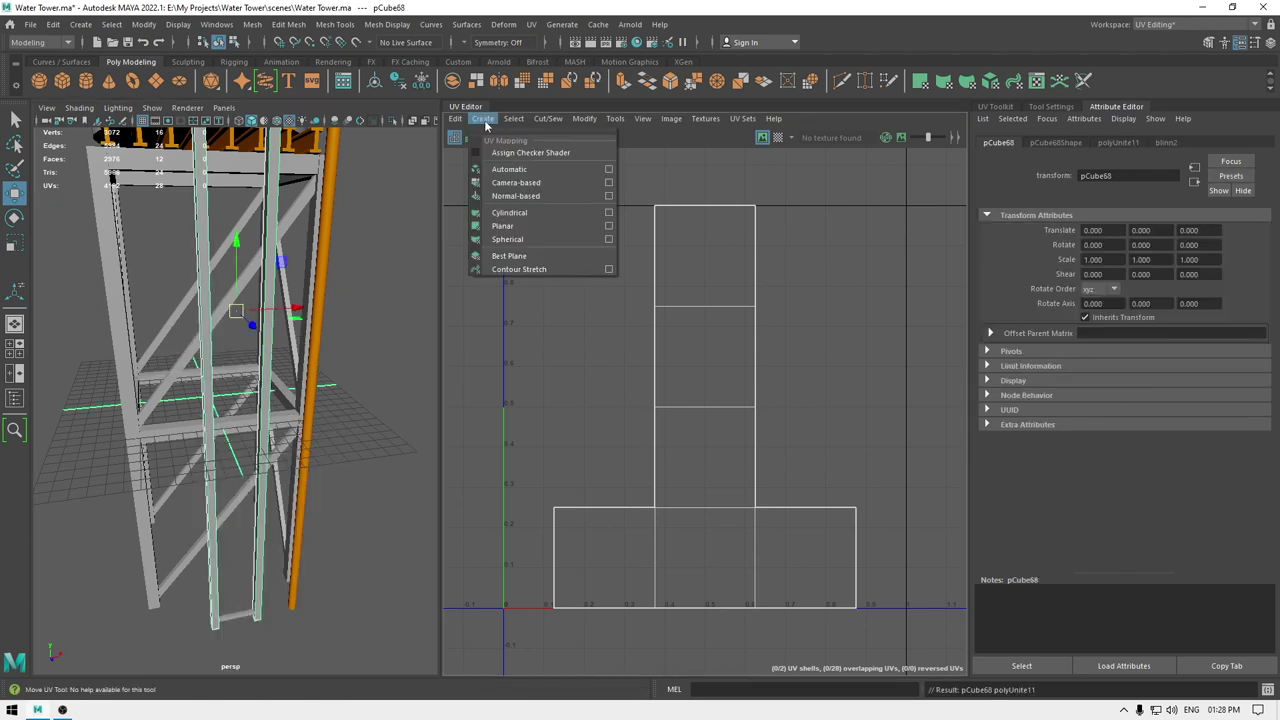
click(512, 173)
right_drag(629, 219, 631, 185)
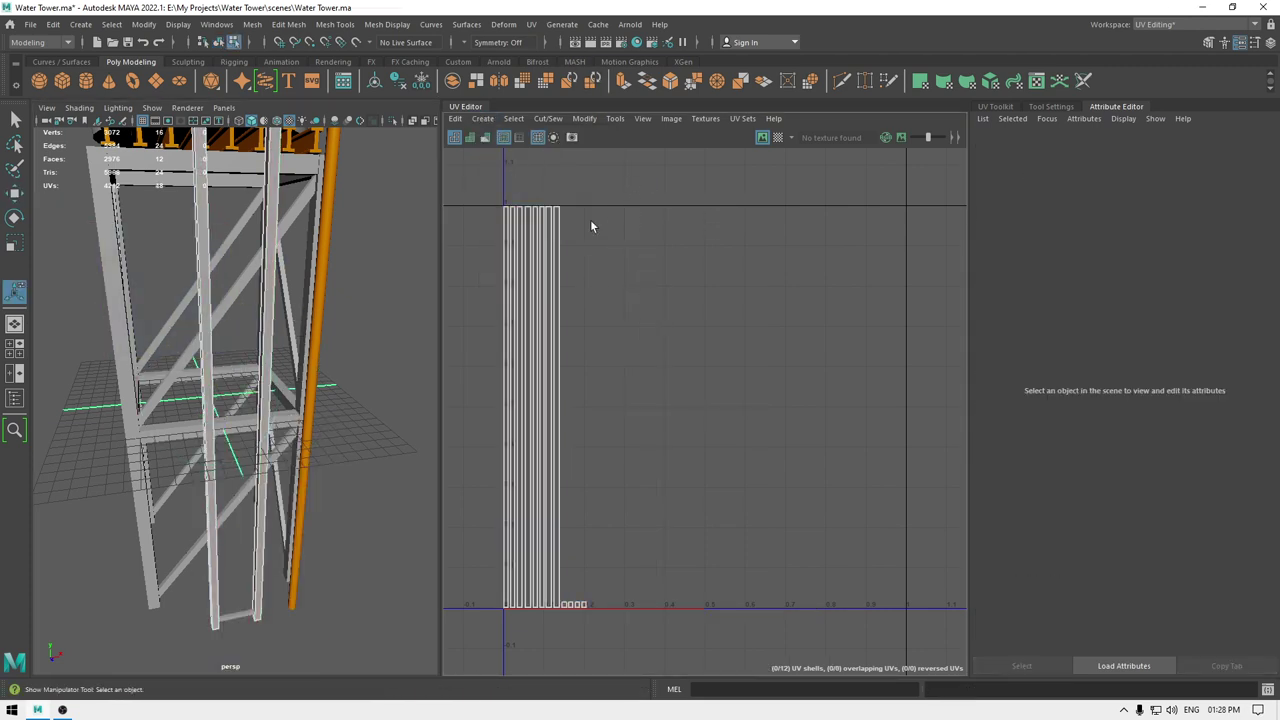
click(560, 259)
shift+right_drag(570, 267, 579, 196)
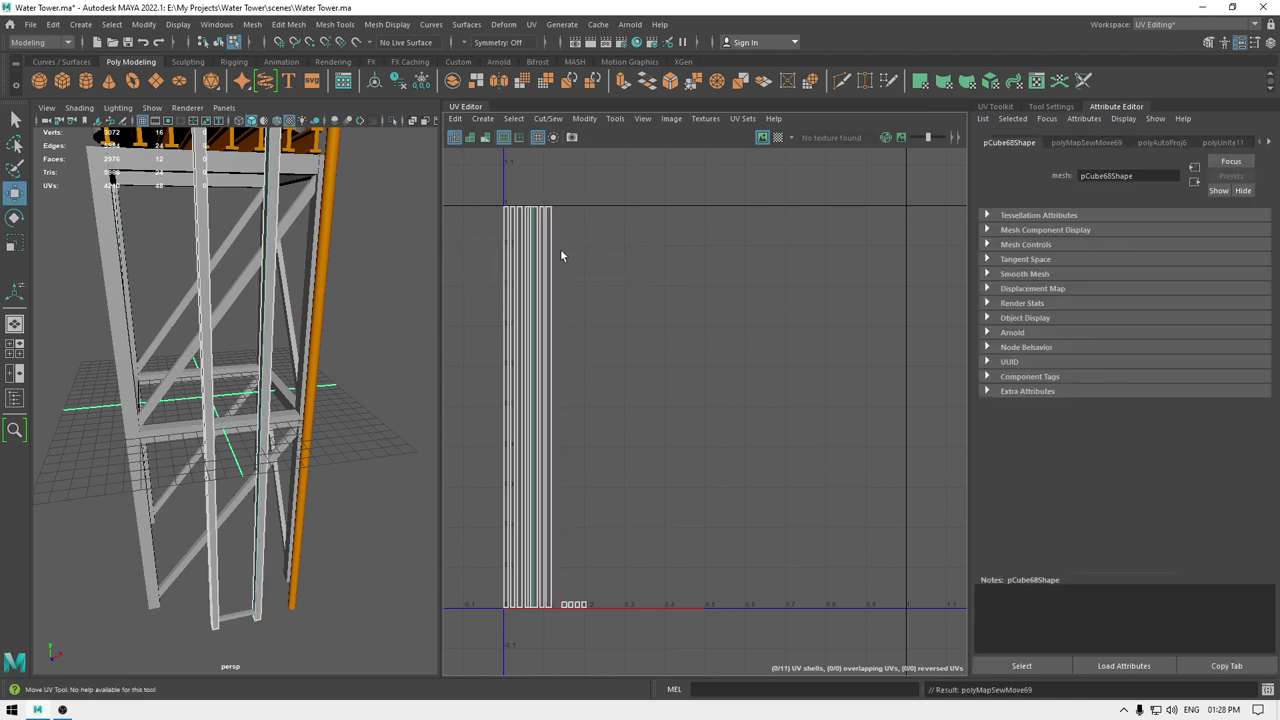
click(553, 255)
key(g)
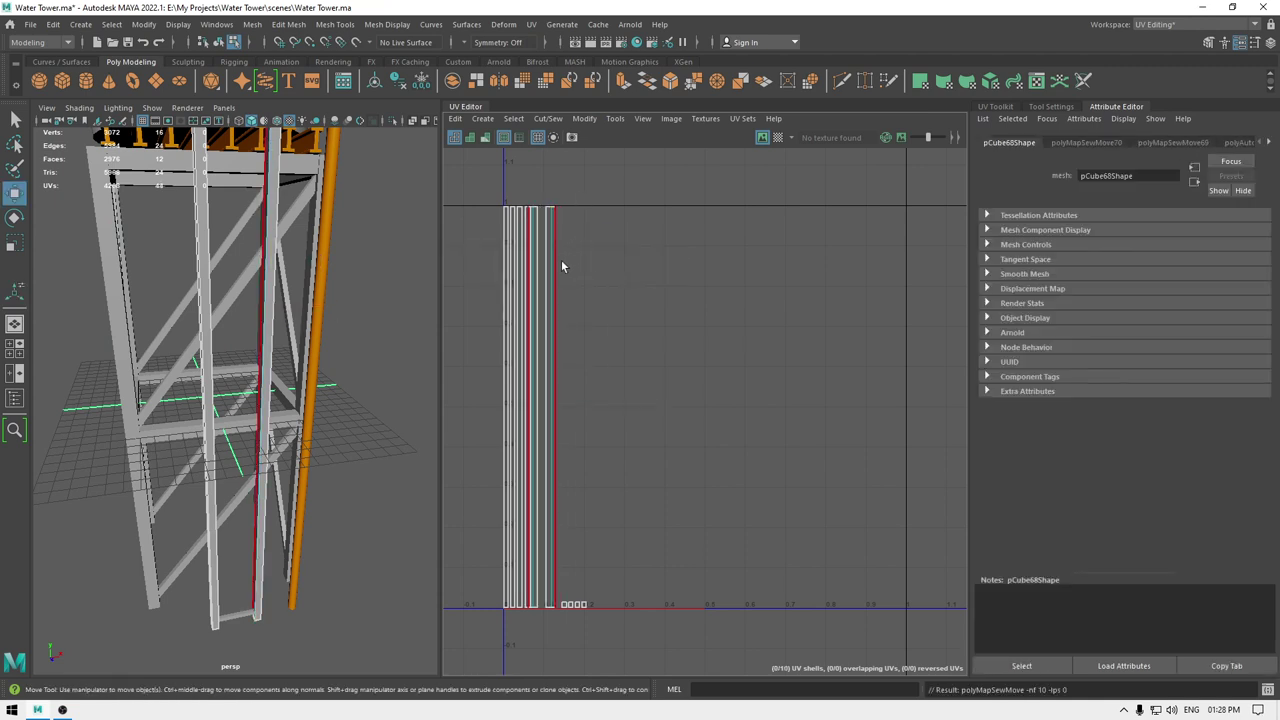
click(561, 260)
key(g)
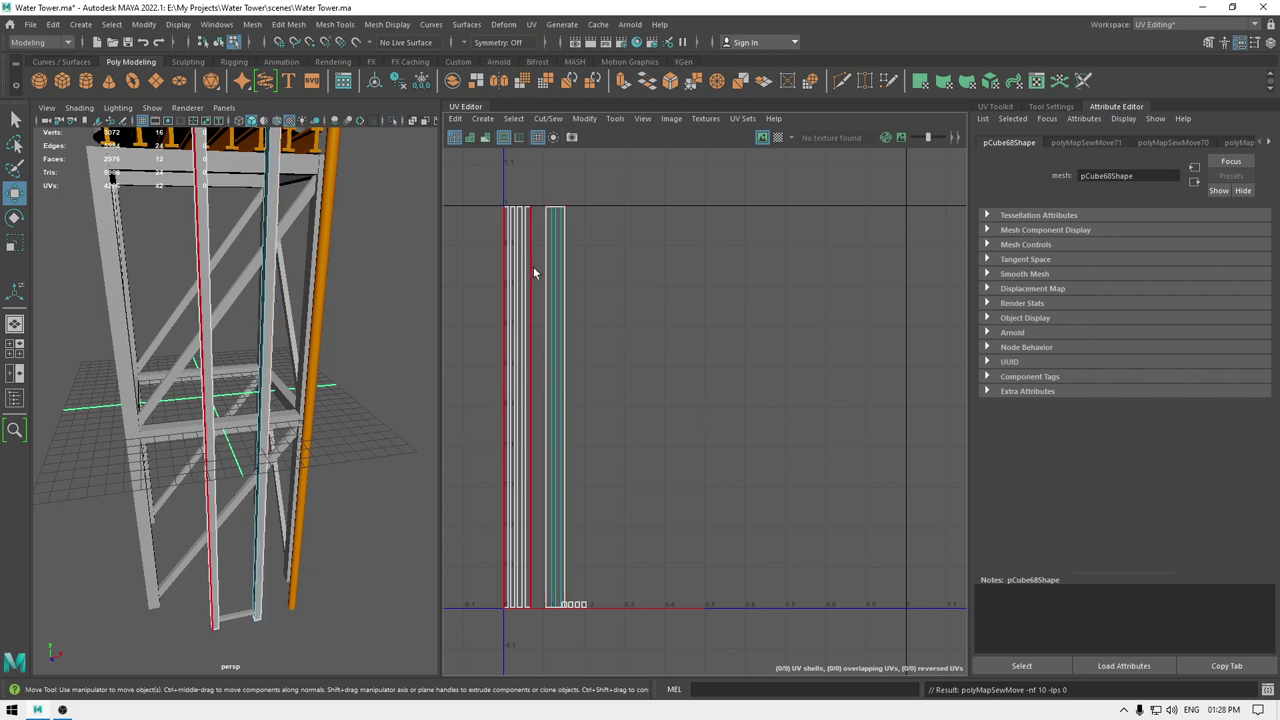
- Move and sew the long edges of the second rail's UV shells into one strip
click(531, 266)
key(g)
click(526, 264)
key(g)
click(526, 264)
key(g)
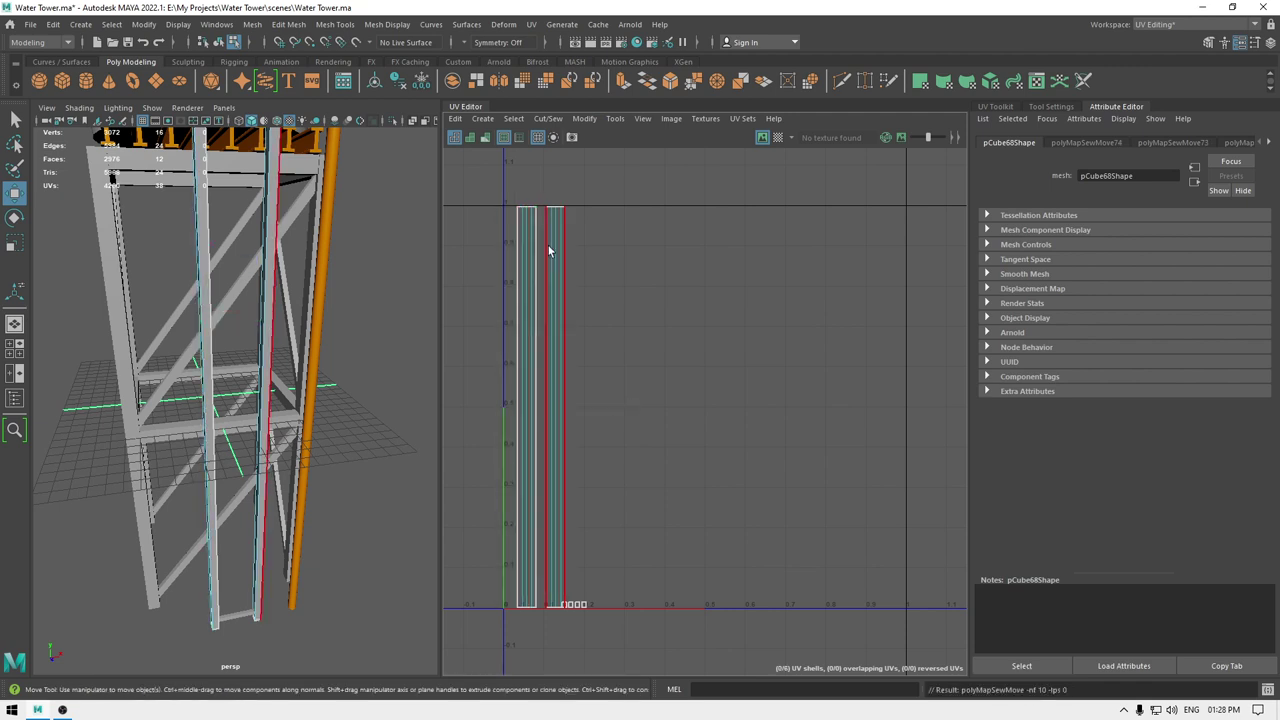
- Sew the small end-cap shells onto the ends of both rail strips
click(565, 207)
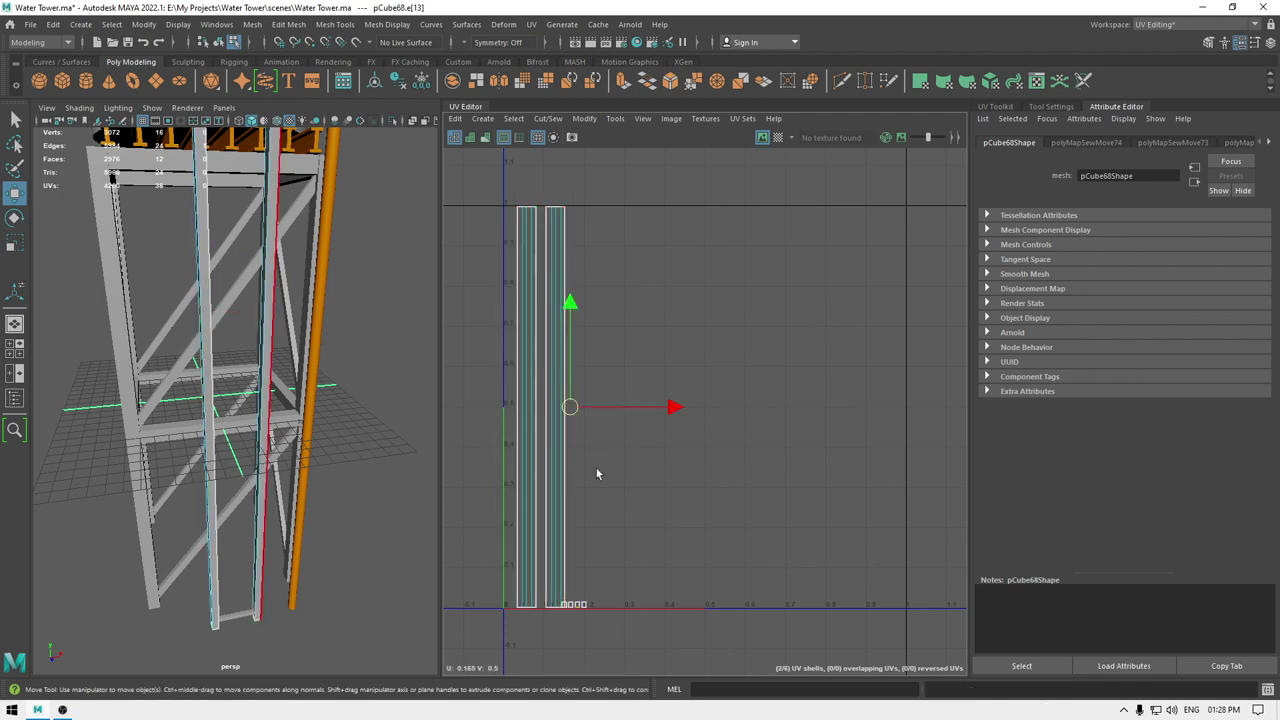
shift+click(562, 612)
key(g)
click(537, 610)
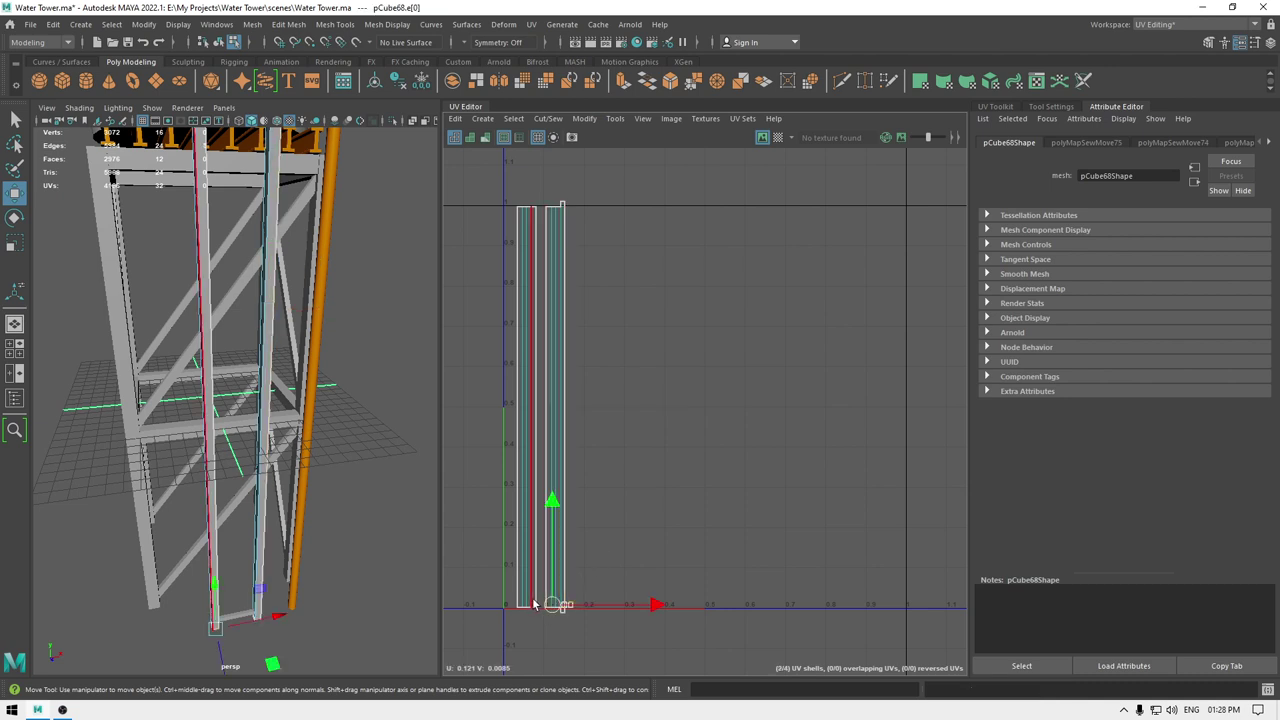
shift+click(535, 204)
key(g)
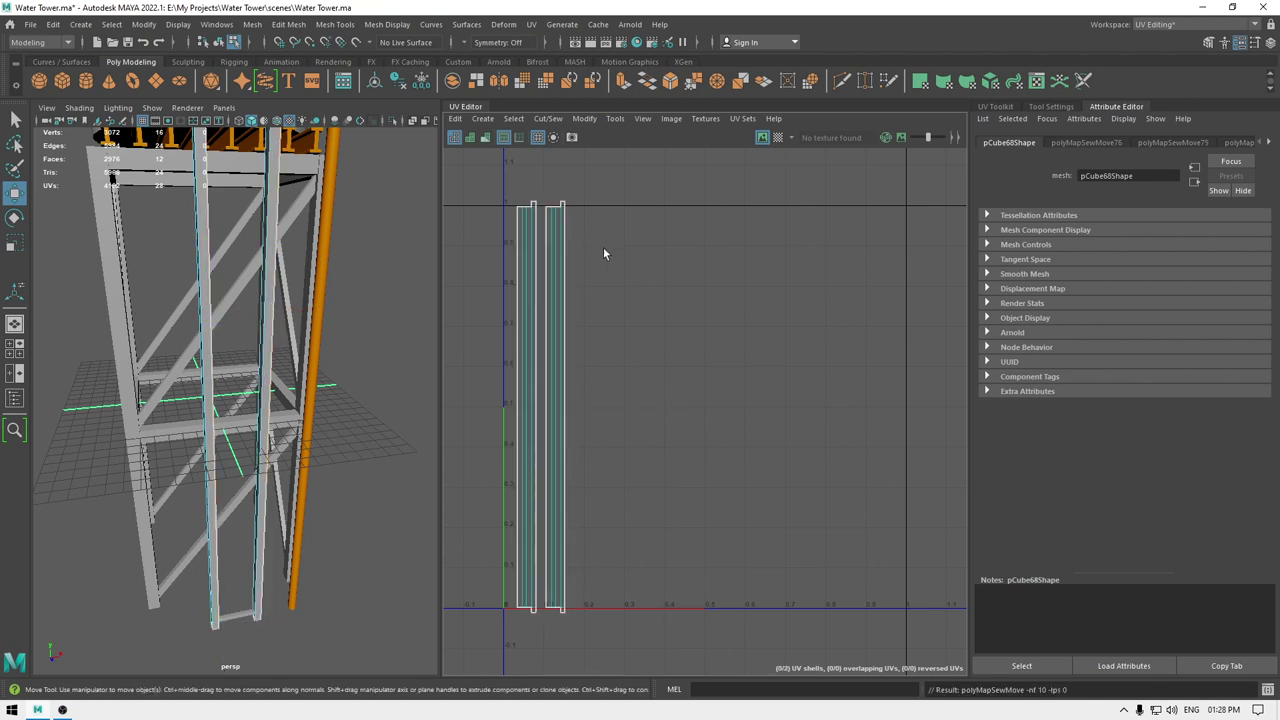
- Select both rail UV shells, lay them out, and return to object selection with nothing selected
right_drag(646, 234, 597, 217)
drag(597, 230, 468, 327)
shift+right_drag(700, 243, 456, 318)
right_drag(312, 276, 412, 245)
click(385, 285)
- Select the bottom ladder rung, isolate it to inspect its ends, and show the hidden objects again
alt+drag(312, 365, 328, 192)
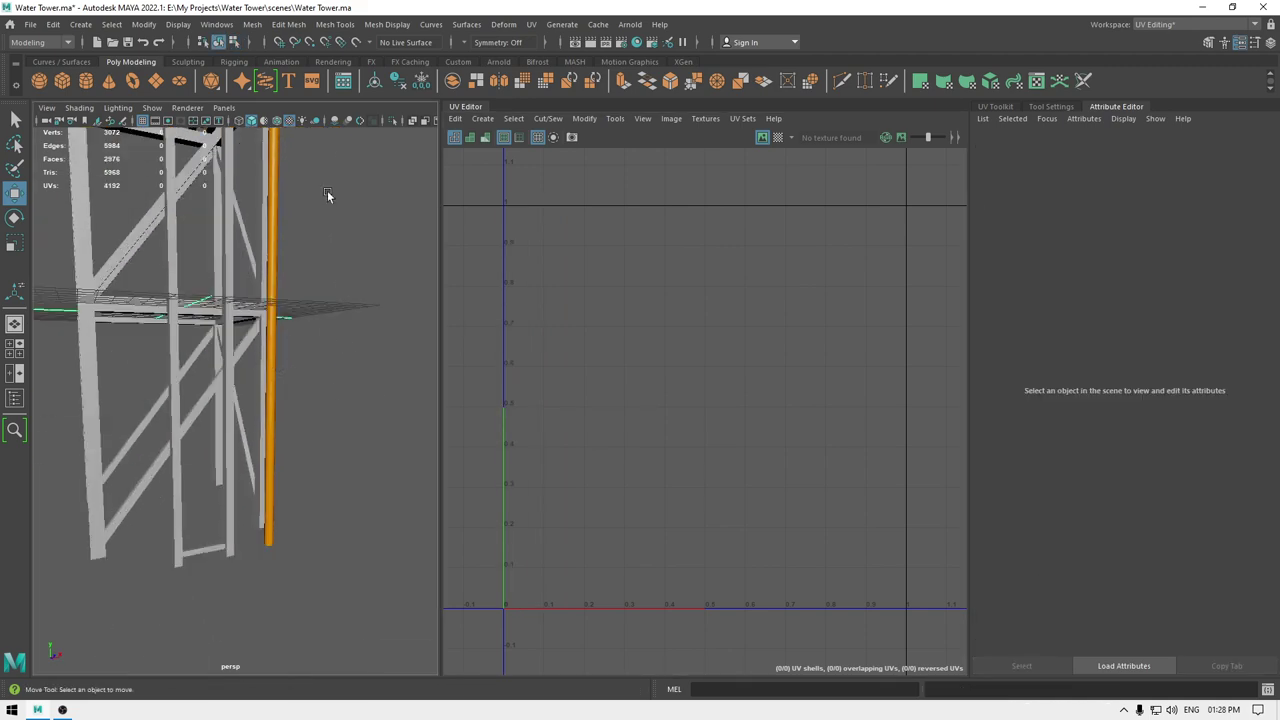
alt+middle_drag(345, 660, 355, 551)
scroll(355, 551, up, 5)
click(221, 393)
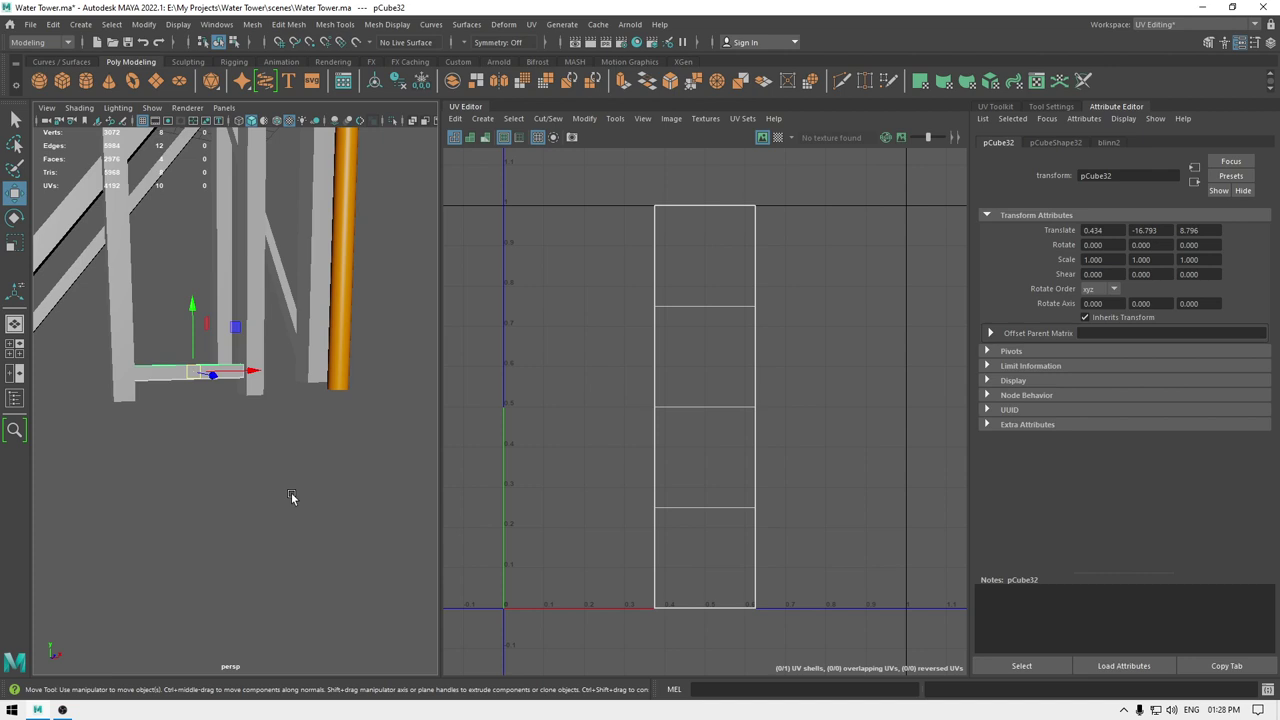
key(alt+h)
alt+drag(292, 492, 249, 422)
alt+drag(172, 457, 260, 470)
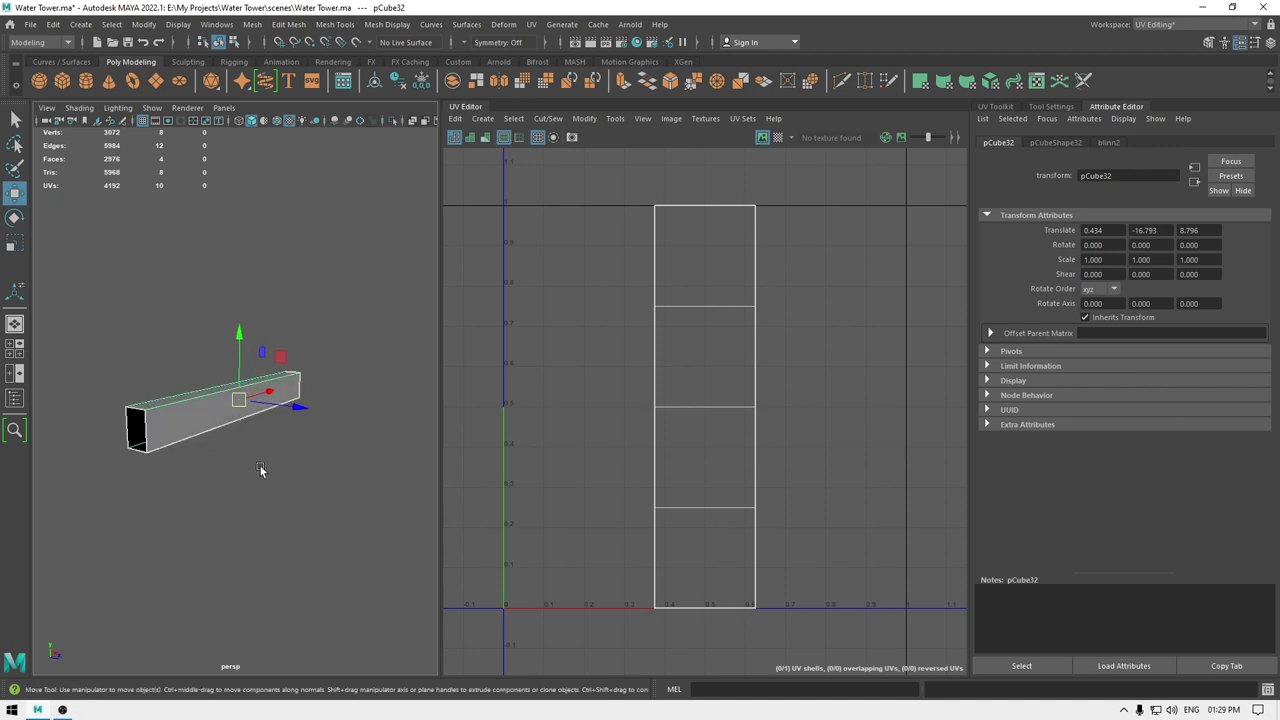
key(ctrl+shift+h)
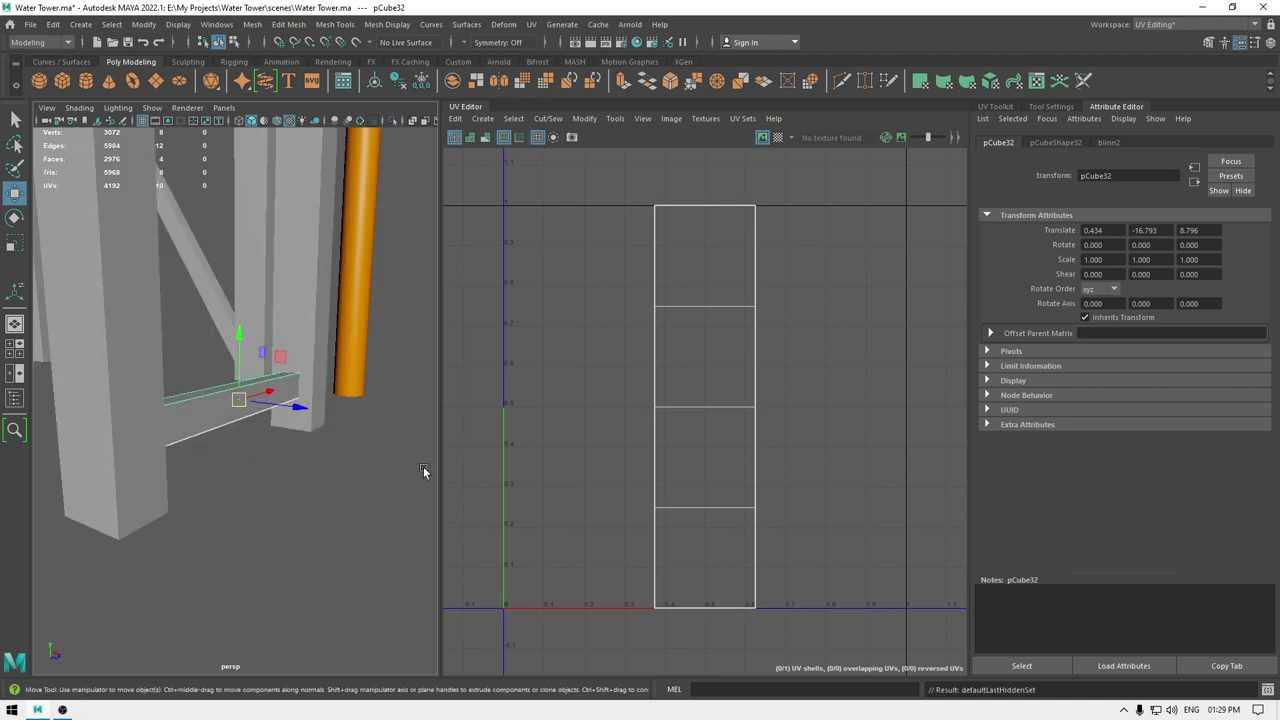
- Apply automatic UV mapping to the bottom rung and move-and-sew its four side faces into one shell
click(482, 118)
click(524, 176)
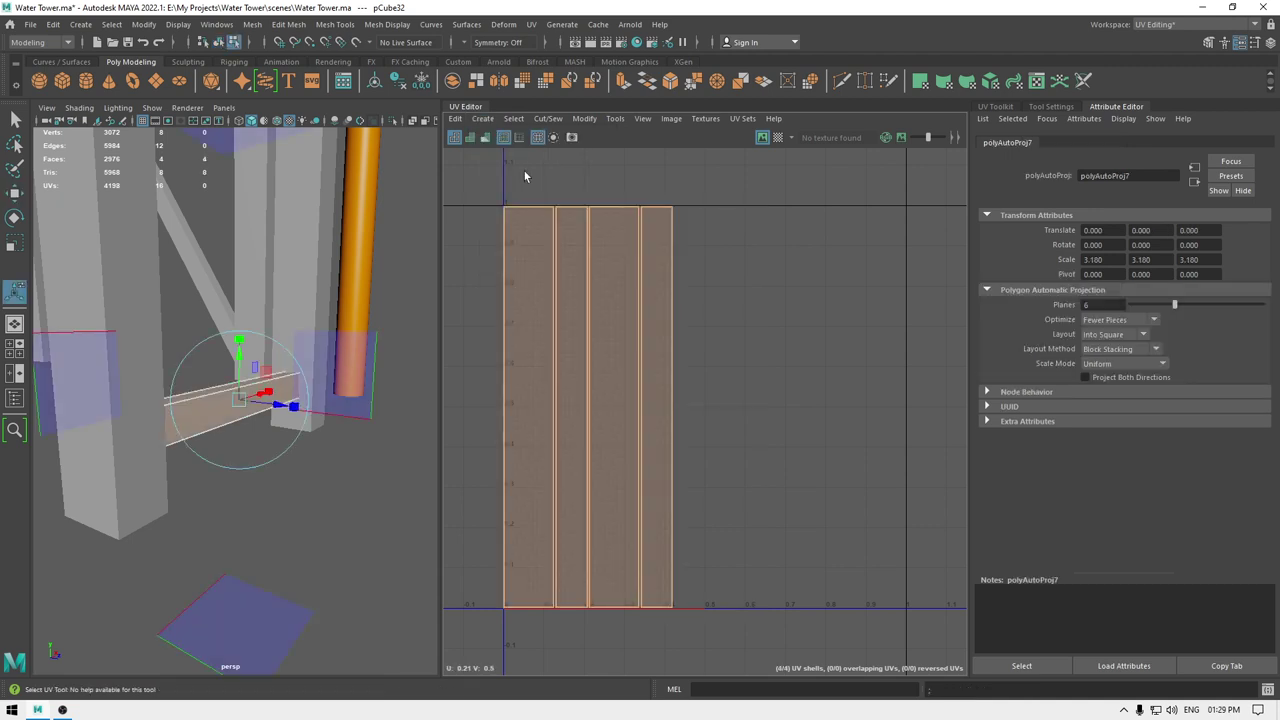
key(w)
right_drag(709, 244, 708, 206)
click(676, 266)
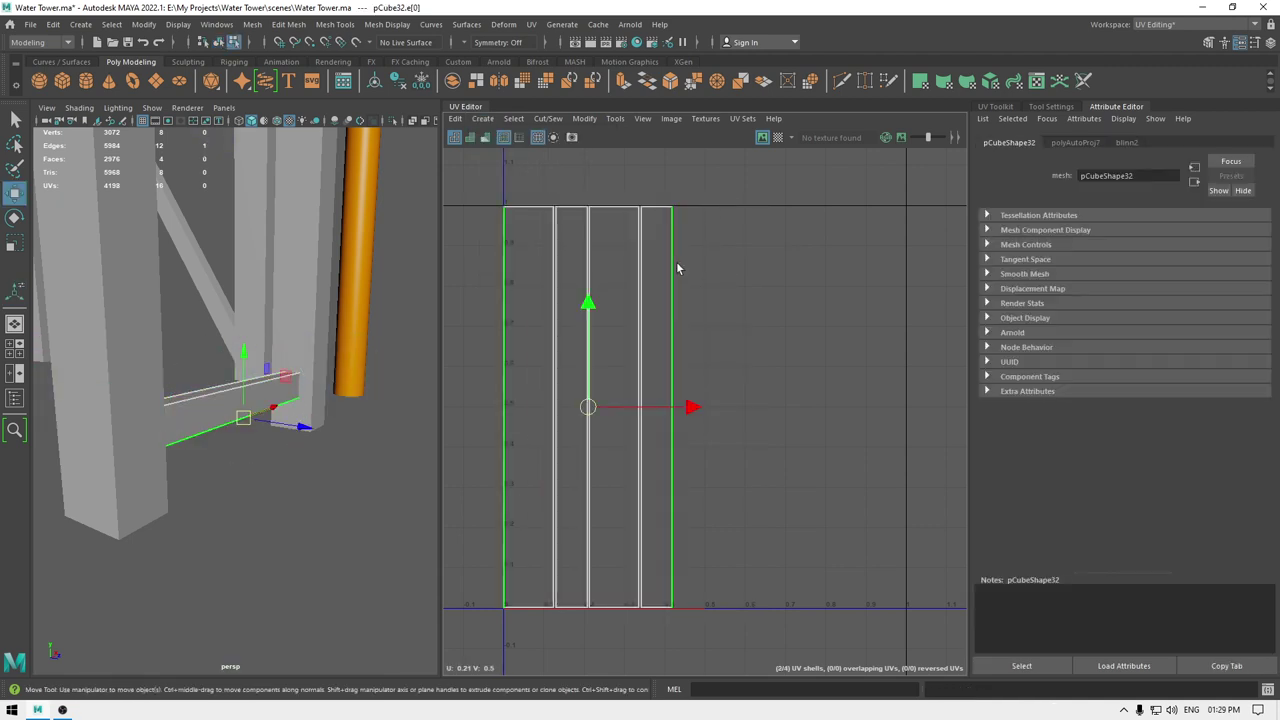
shift+right_drag(677, 268, 699, 253)
click(721, 269)
key(g)
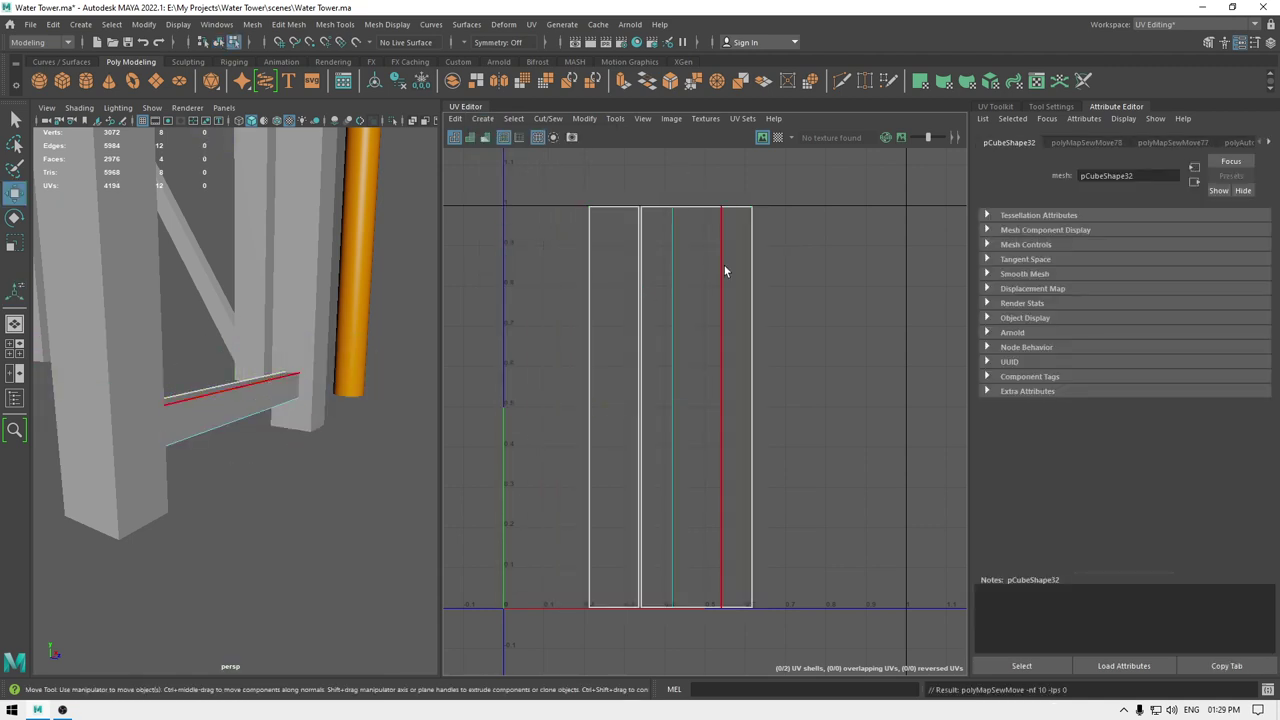
click(750, 282)
key(g)
- Lay out the rung's UV shell in the UV square and return to object selection
right_drag(759, 301, 645, 298)
click(716, 279)
right_drag(240, 306, 283, 275)
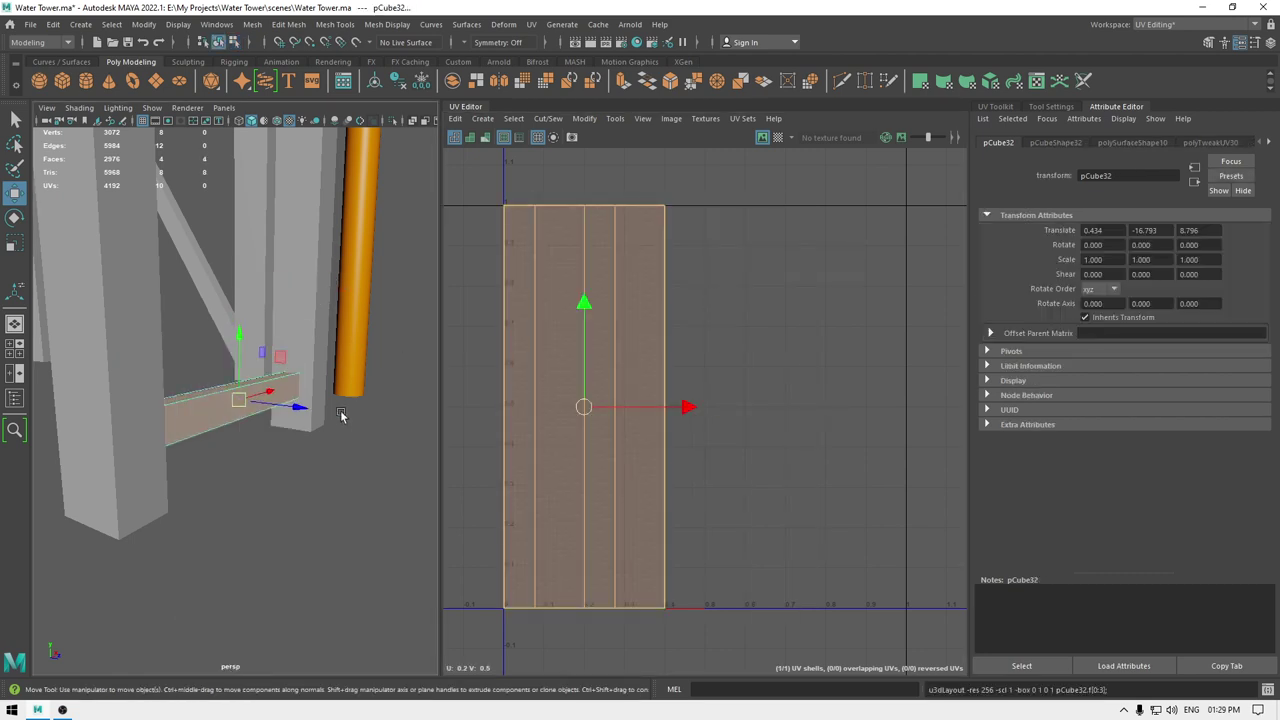
- Duplicate the unwrapped rung and move the copy up about 2.2 units between the rails in the front view
alt+drag(343, 417, 267, 488)
alt+right_drag(267, 488, 149, 276)
key(space)
drag(168, 292, 173, 329)
scroll(225, 368, down, 5)
alt+middle_drag(286, 414, 264, 168)
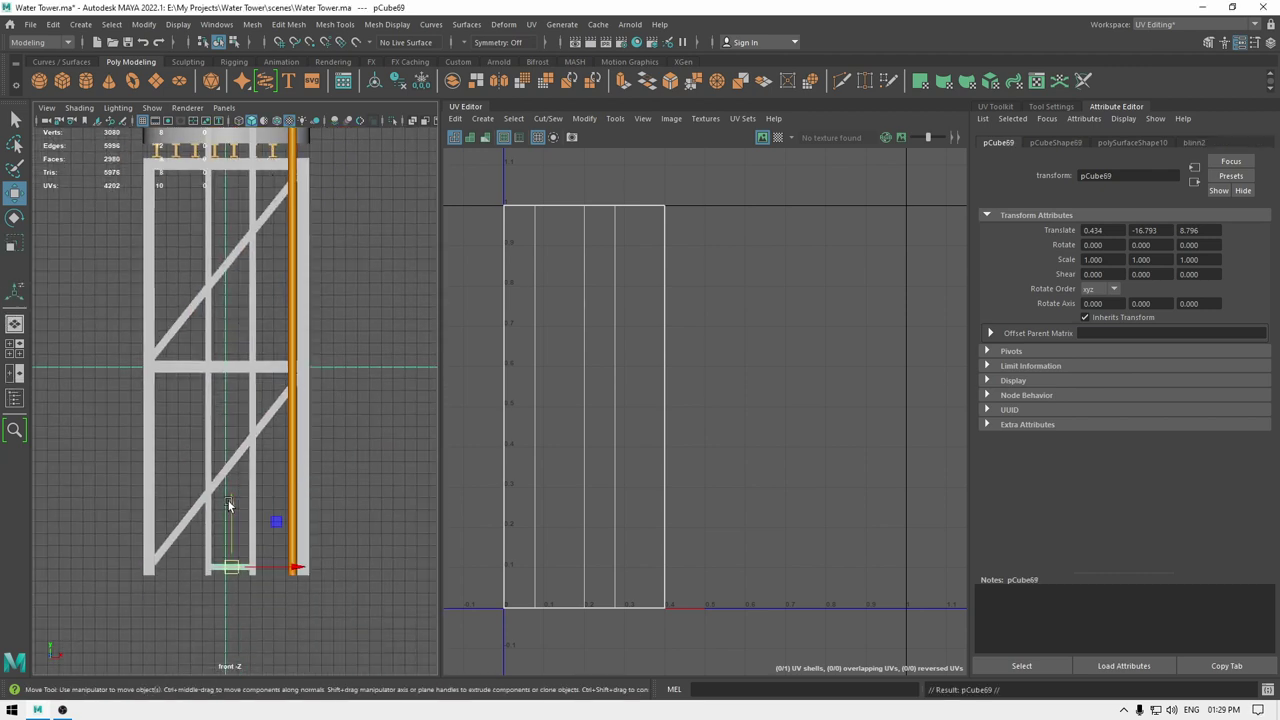
drag(229, 506, 229, 472)
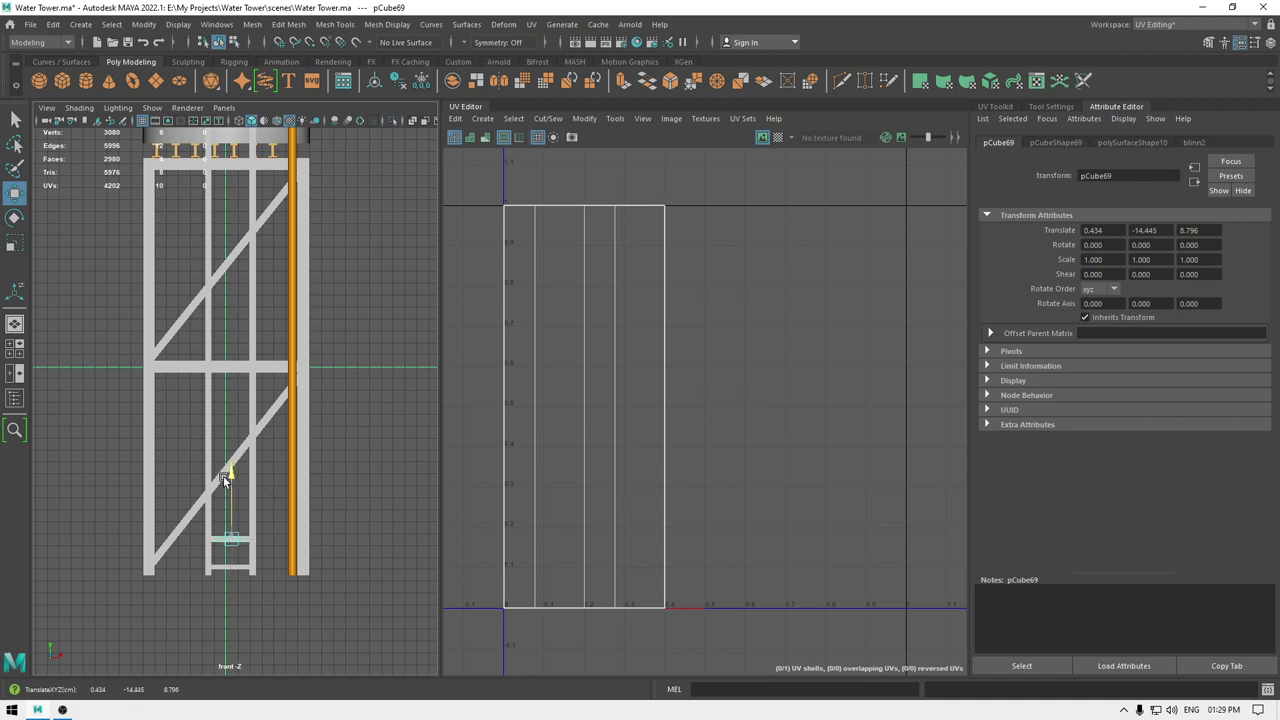
- Repeat the duplicate-with-transform on the rung until evenly spaced rungs fill the ladder up to the rail tops
key(shift+d)
key(shift+d)
key(shift+d)
key(shift+d)
key(shift+d)
key(shift+d)
key(shift+d)
key(shift+d)
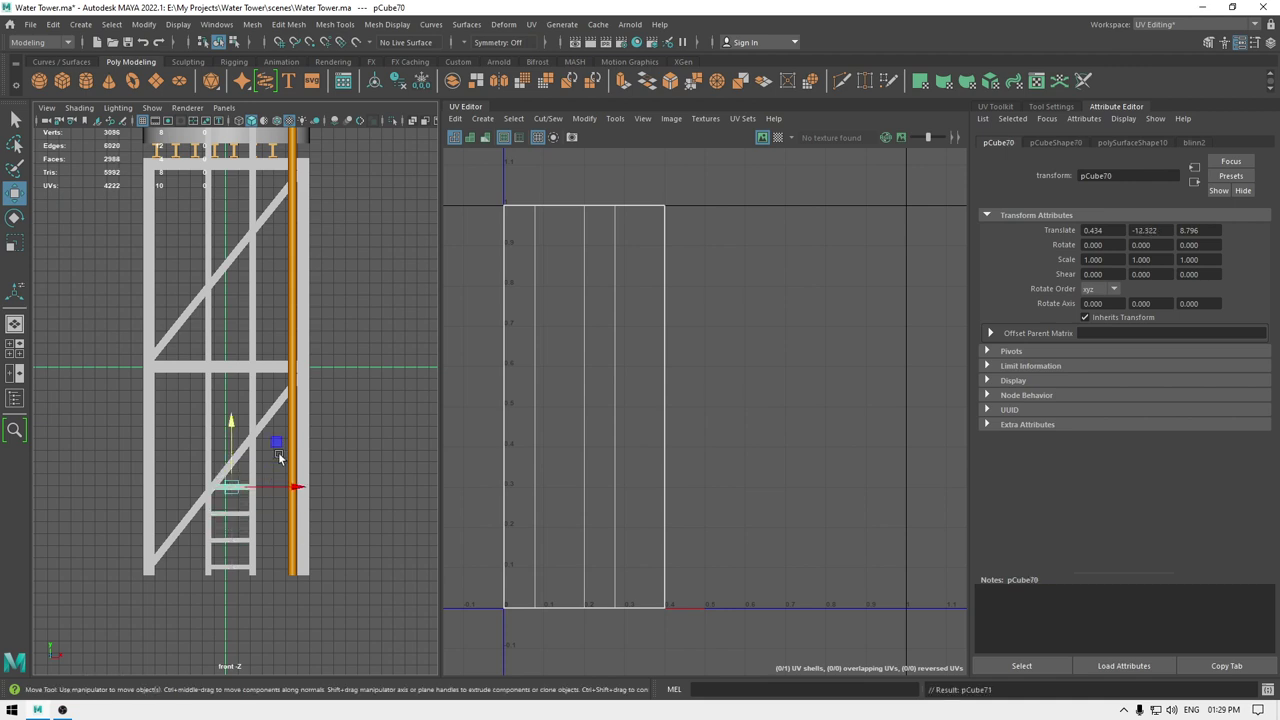
key(shift+d)
key(shift+d)
key(shift+d)
key(shift+d)
key(shift+d)
key(shift+d)
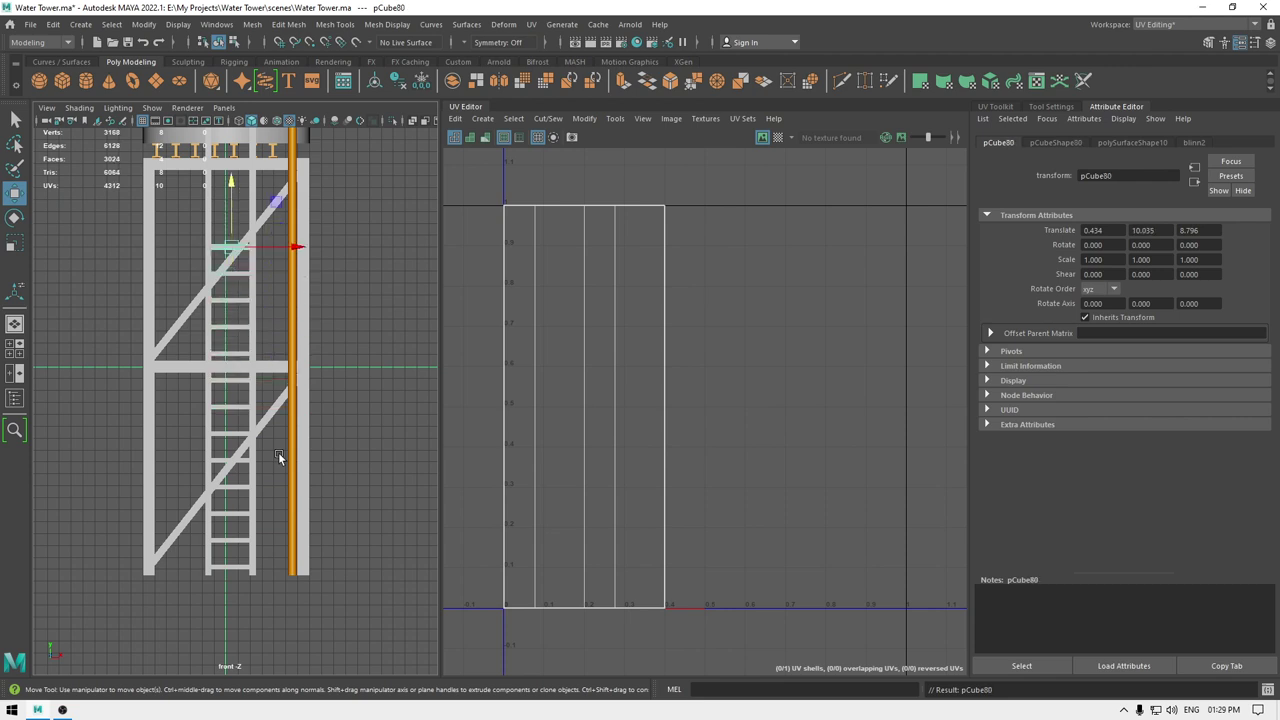
scroll(280, 439, down, 1)
alt+middle_drag(280, 400, 277, 612)
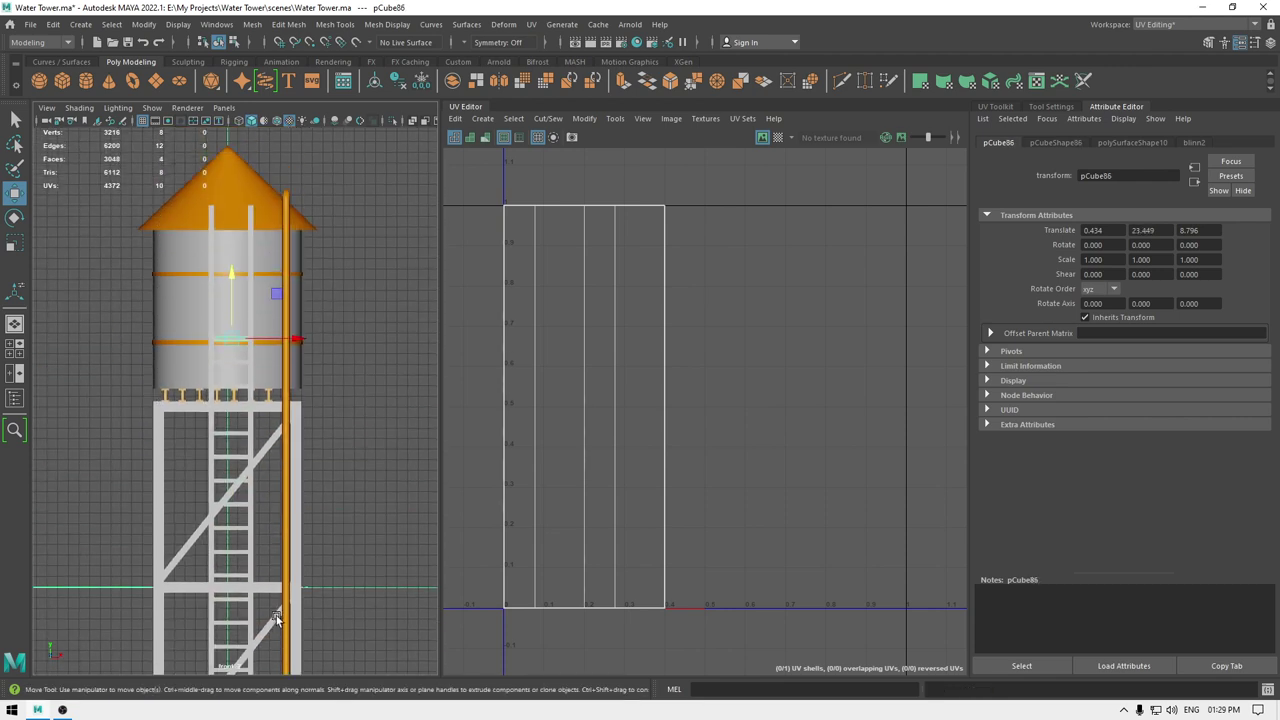
alt+middle_drag(288, 495, 285, 540)
key(shift+d)
key(shift+d)
key(shift+d)
key(shift+d)
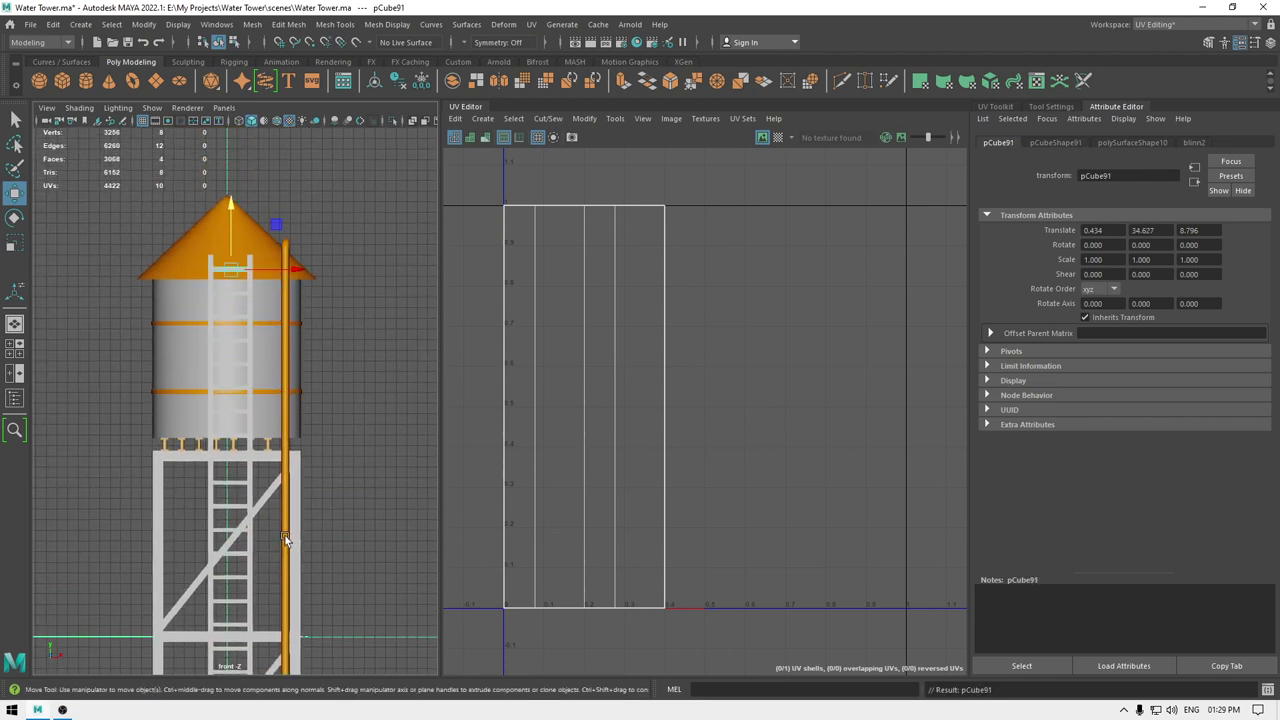
- Select both ladder rails and all the rungs, exclude the orange parts, and combine them into one ladder mesh
key(space)
drag(312, 514, 274, 488)
key(space)
scroll(222, 336, down, 2)
drag(166, 208, 255, 601)
key(space)
drag(261, 514, 262, 507)
alt+drag(262, 507, 294, 458)
ctrl+click(296, 437)
alt+right_drag(297, 544, 297, 290)
alt+middle_drag(297, 290, 307, 479)
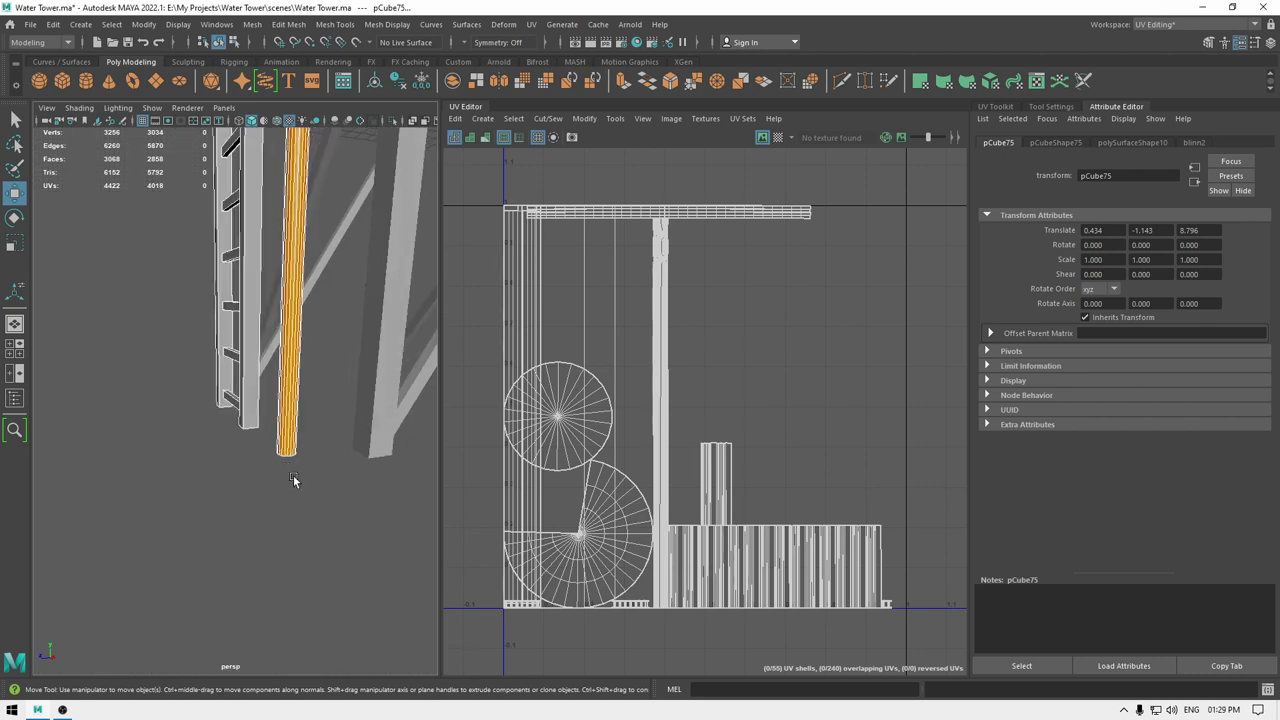
alt+drag(307, 484, 375, 477)
shift+right_drag(163, 205, 158, 484)
- Lay out all of the ladder's UV shells in the UV square and return to object selection
right_drag(657, 286, 592, 272)
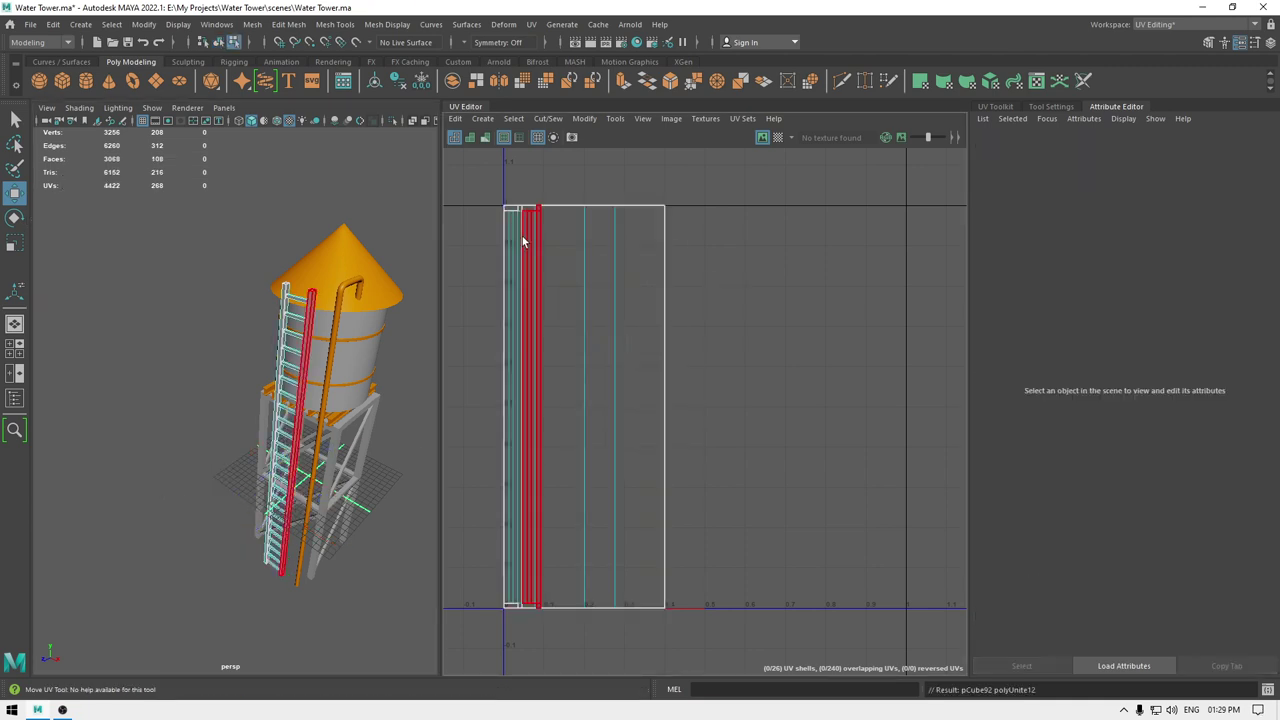
drag(482, 182, 864, 710)
shift+right_drag(753, 296, 620, 349)
alt+middle_drag(567, 489, 637, 494)
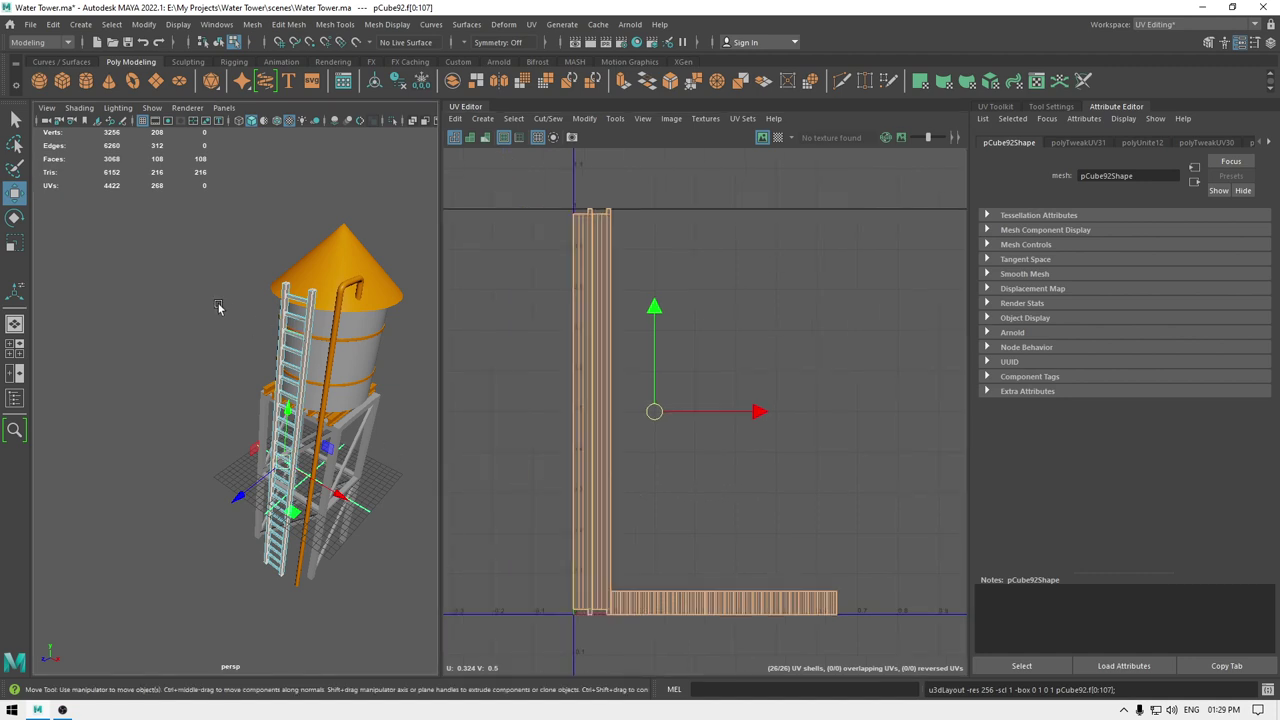
right_drag(219, 307, 284, 236)
alt+drag(286, 312, 259, 297)
click(161, 303)
- Select the ladder together with the grey support frame and combine them into one mesh
alt+right_drag(190, 350, 287, 404)
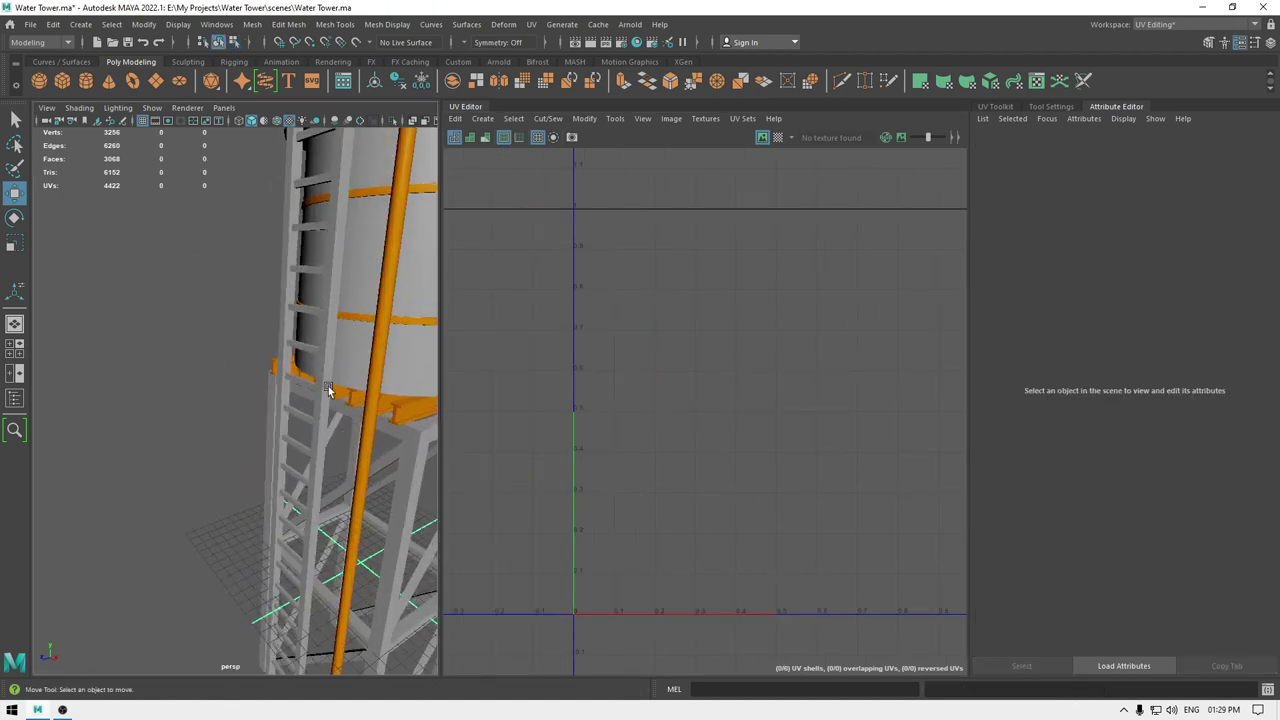
click(328, 389)
alt+middle_drag(328, 389, 248, 386)
shift+click(246, 411)
alt+right_drag(254, 486, 197, 353)
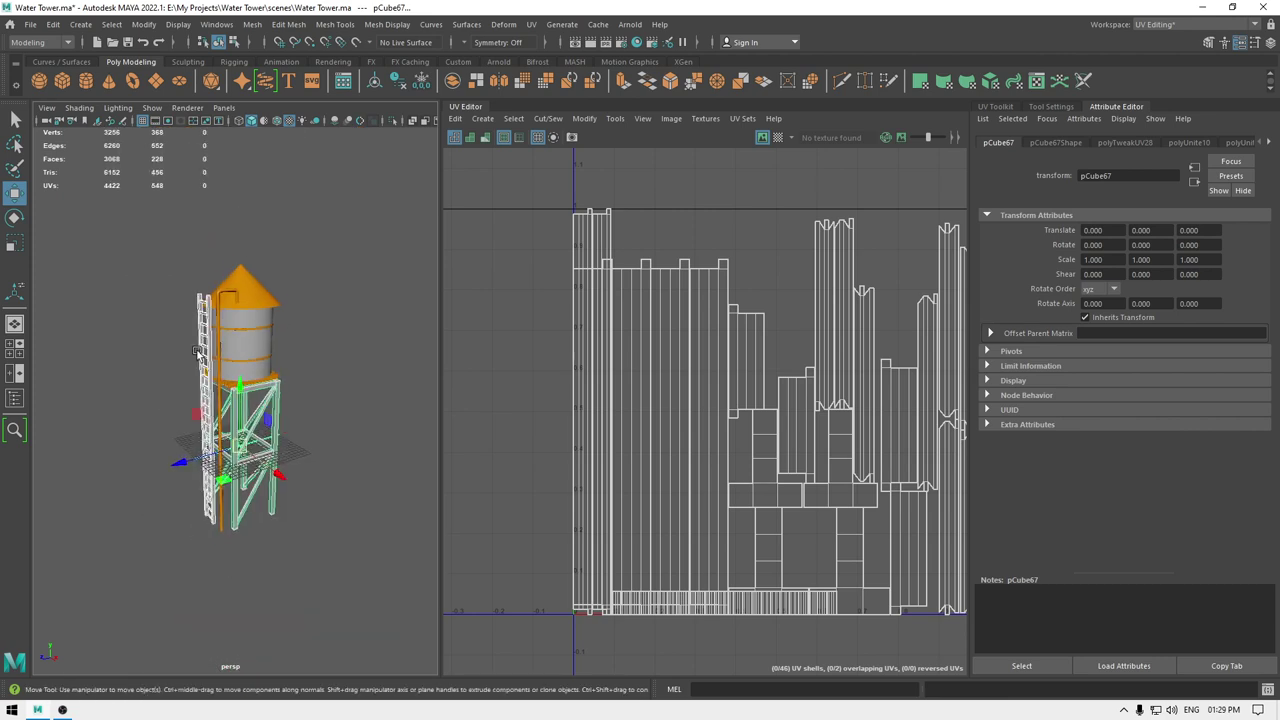
alt+drag(197, 353, 333, 364)
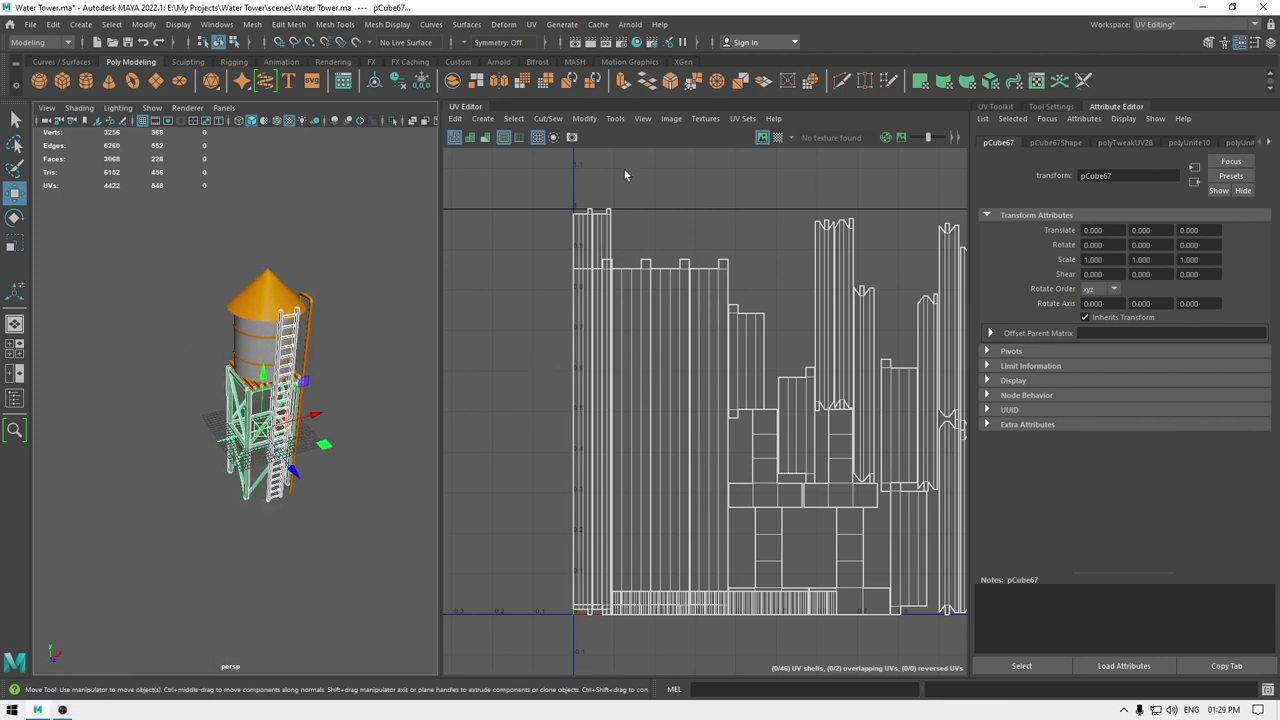
shift+right_drag(365, 305, 360, 582)
- Lay out all UV shells of the combined ladder and frame in the UV square and return to object selection
right_drag(605, 162, 546, 148)
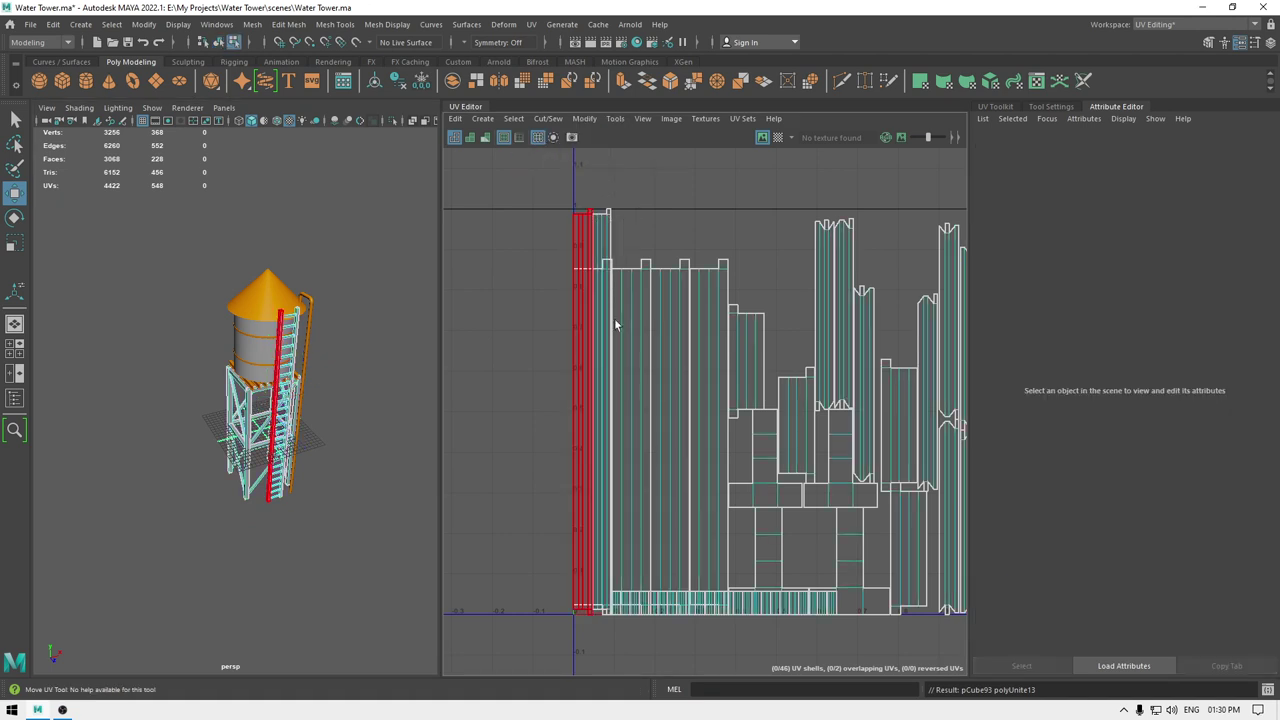
alt+right_drag(625, 402, 545, 259)
drag(545, 259, 862, 550)
shift+right_drag(806, 282, 658, 350)
key(f)
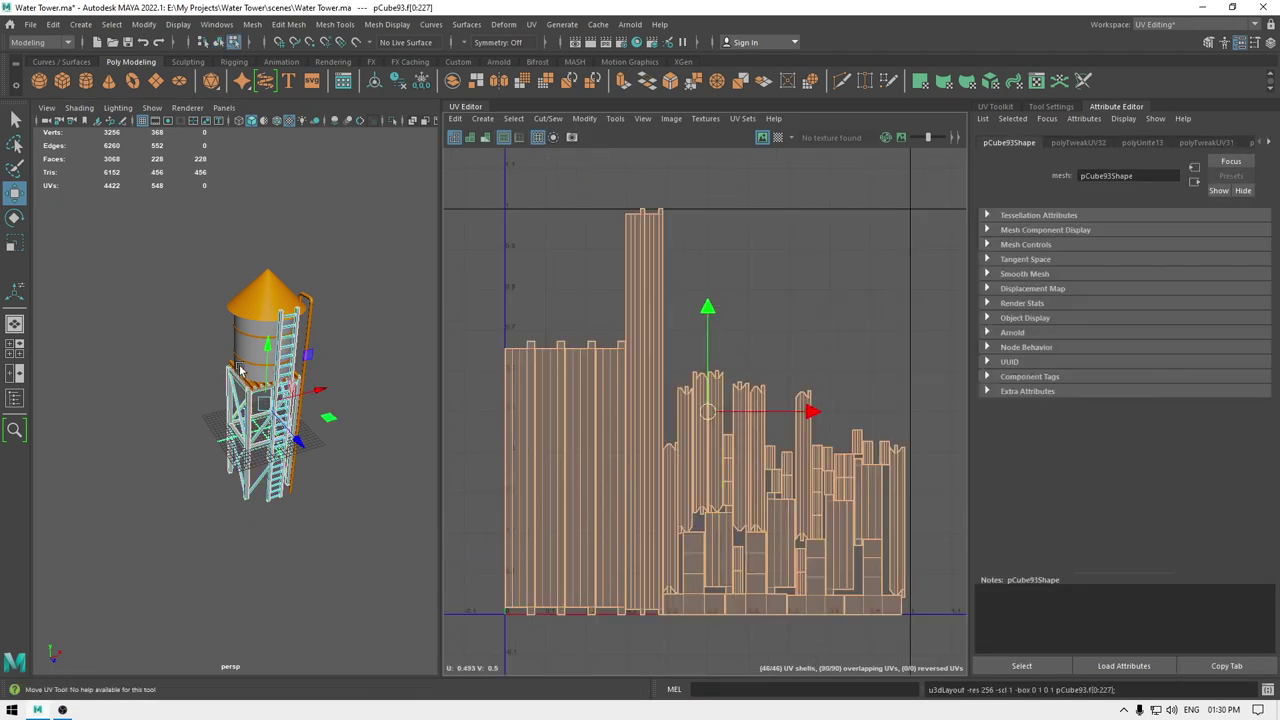
key(f)
right_drag(249, 338, 286, 272)
- Compare the UVs of the cylindrical tank body and the frame-and-ladder mesh, and combine the two into one mesh
click(280, 203)
alt+middle_drag(286, 272, 294, 380)
alt+drag(286, 410, 270, 365)
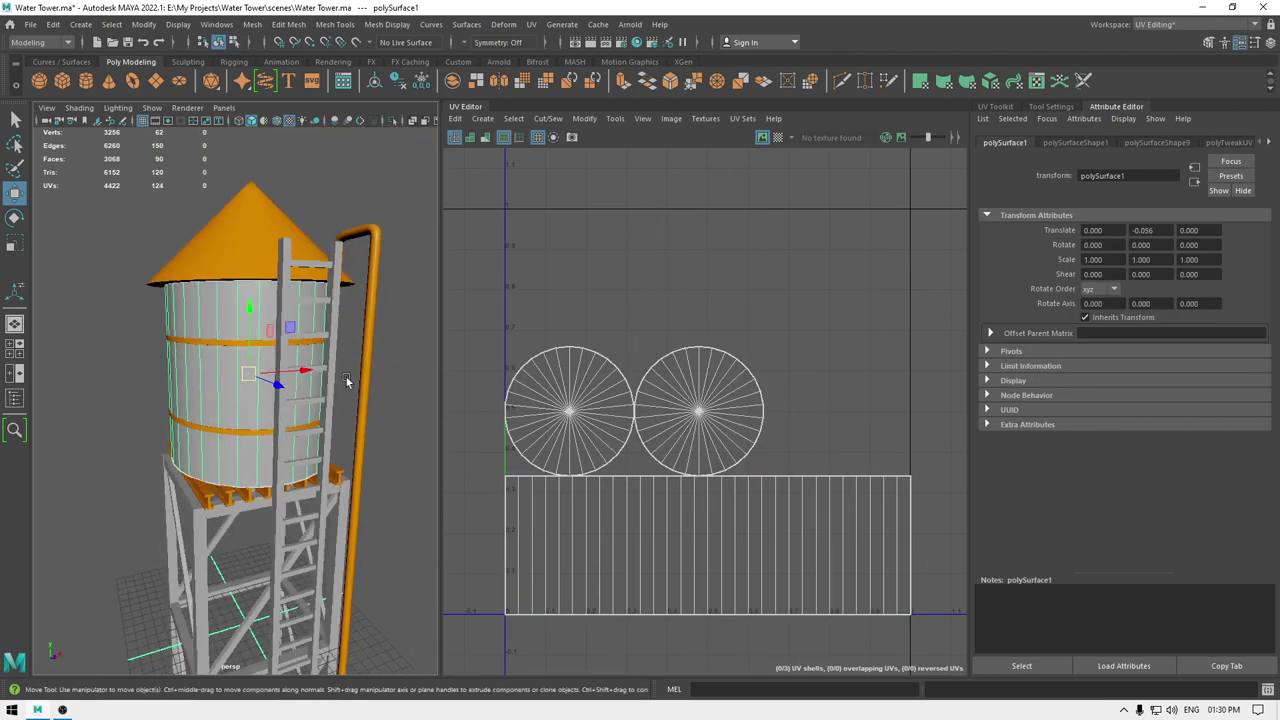
alt+drag(216, 424, 251, 414)
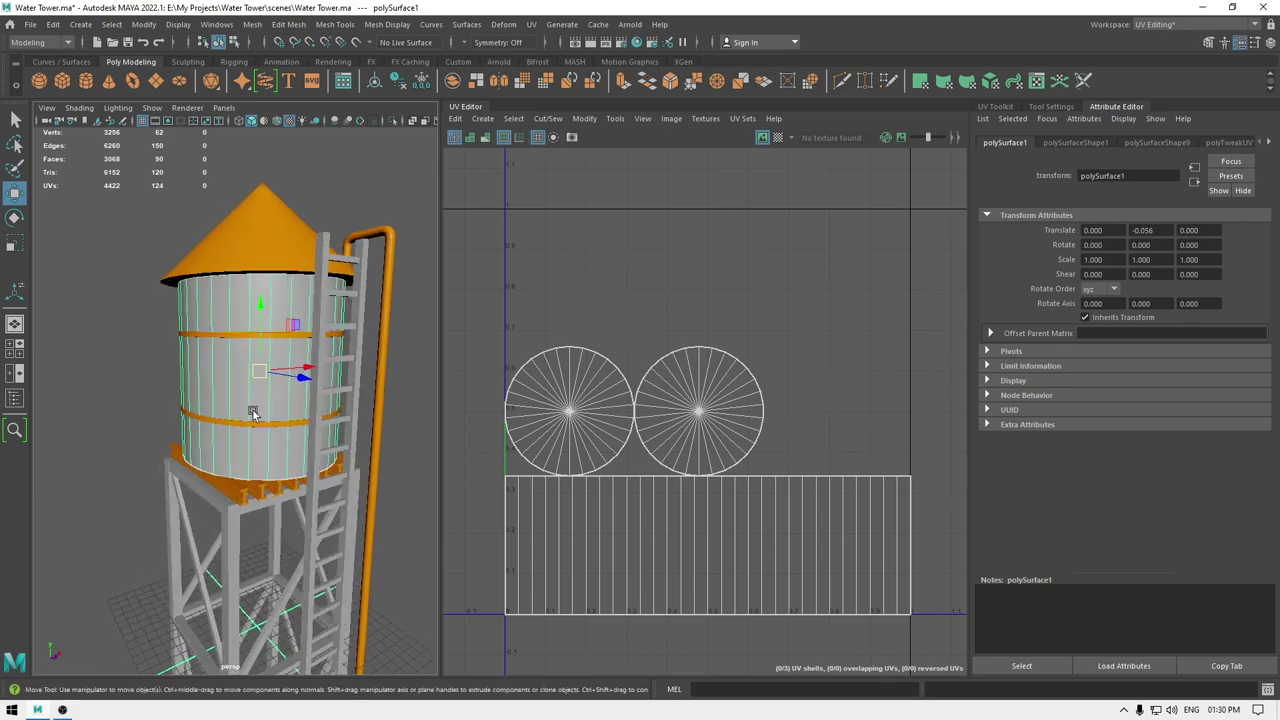
click(237, 509)
alt+right_drag(262, 491, 207, 439)
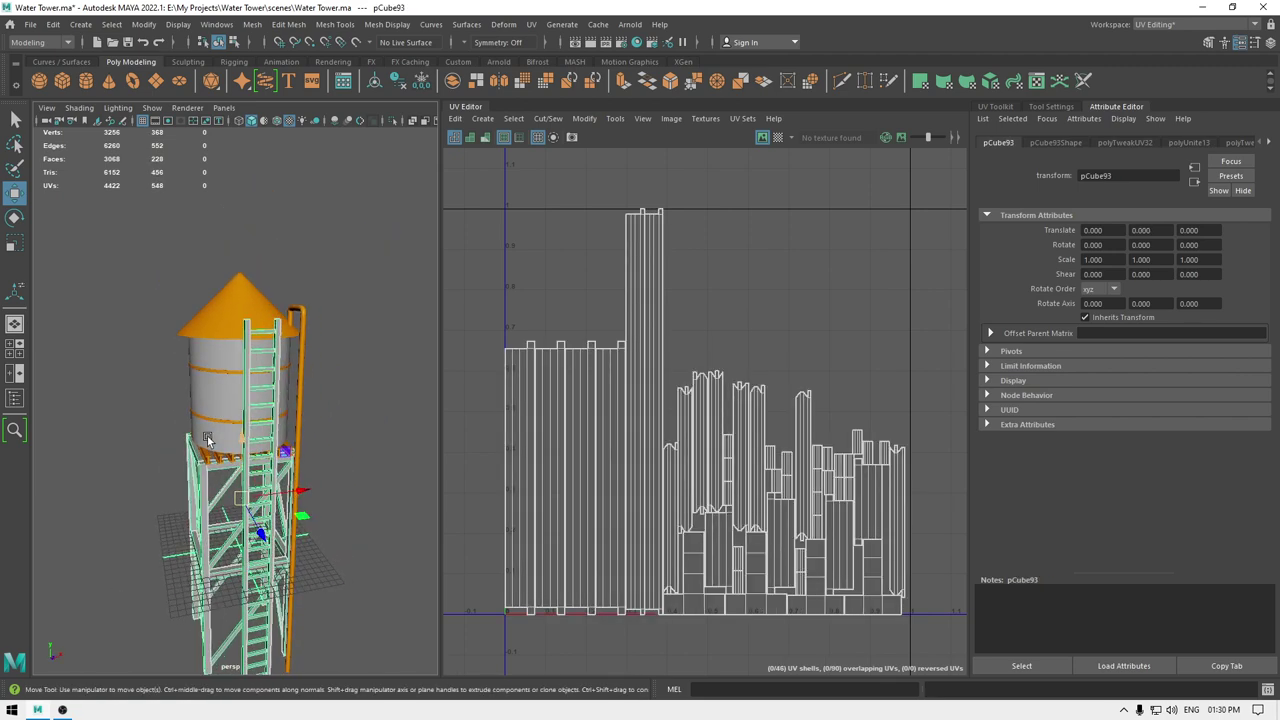
mouse_move(231, 440)
alt+mouse_down()
mouse_move(266, 426)
mouse_move(258, 365)
mouse_move(250, 446)
alt+mouse_up()
click(247, 361)
alt+right_drag(274, 417, 306, 437)
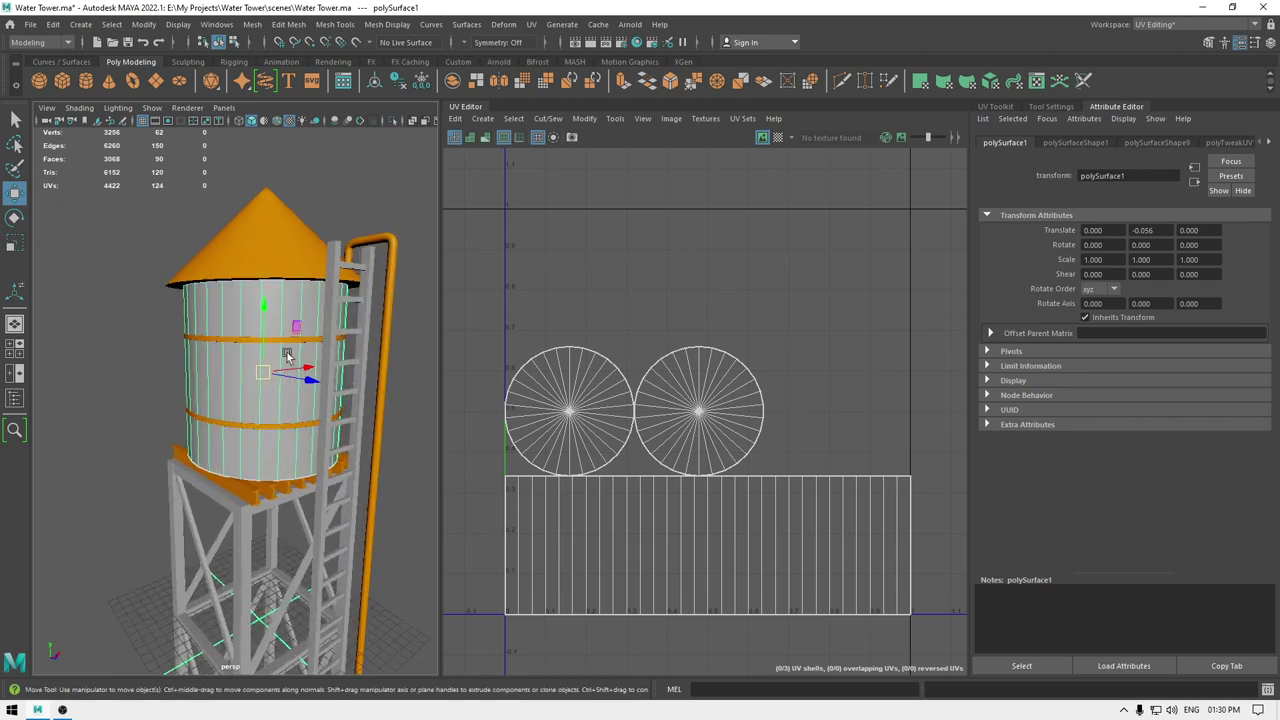
alt+drag(298, 398, 295, 395)
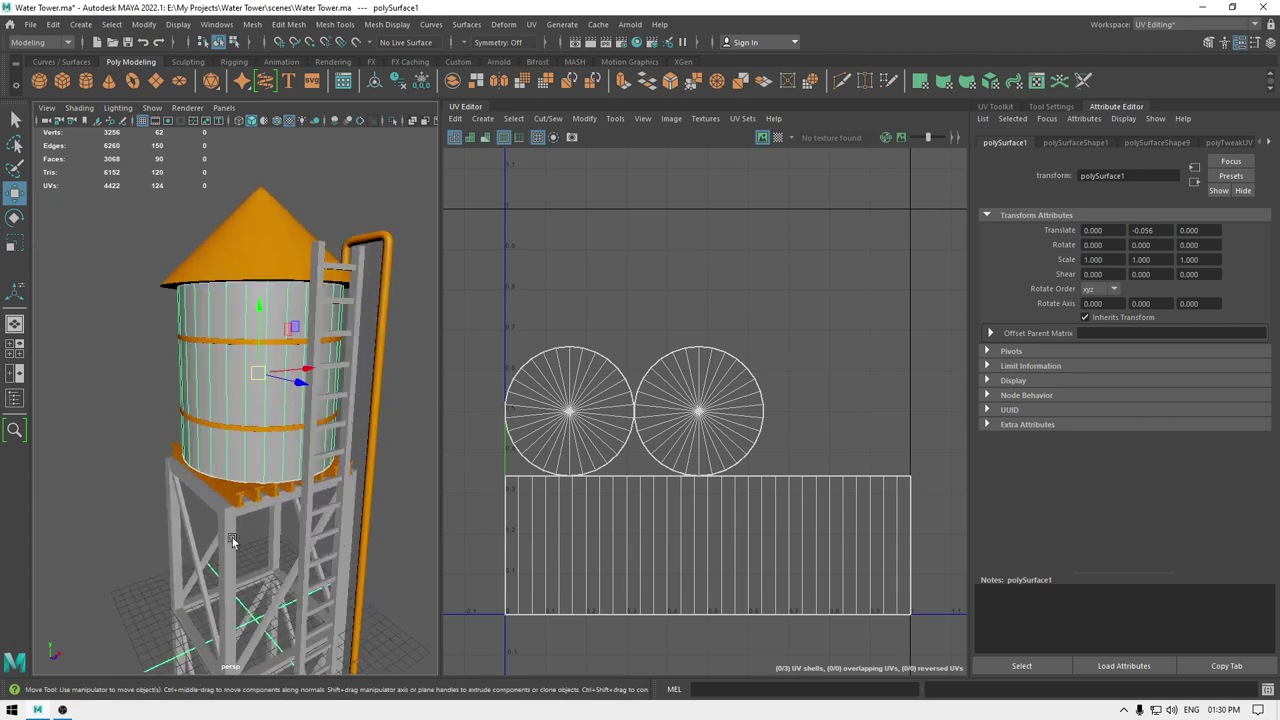
shift+click(230, 536)
shift+right_click(264, 419)
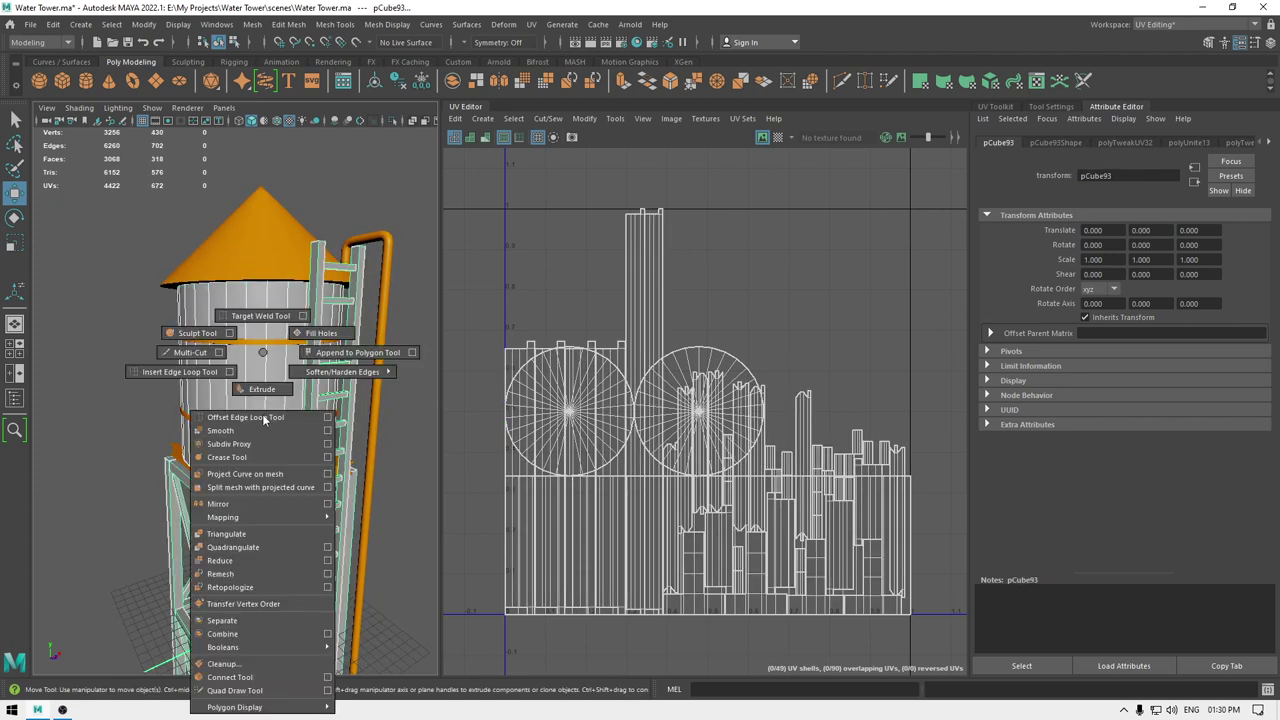
click(243, 635)
- Lay out all UV shells of the combined tank, frame and ladder, check the tank's shells, and return to object selection
right_drag(591, 229, 504, 186)
drag(496, 180, 960, 673)
shift+right_click(842, 353)
shift+right_drag(842, 356, 708, 402)
alt+middle_drag(726, 510, 736, 402)
click(680, 464)
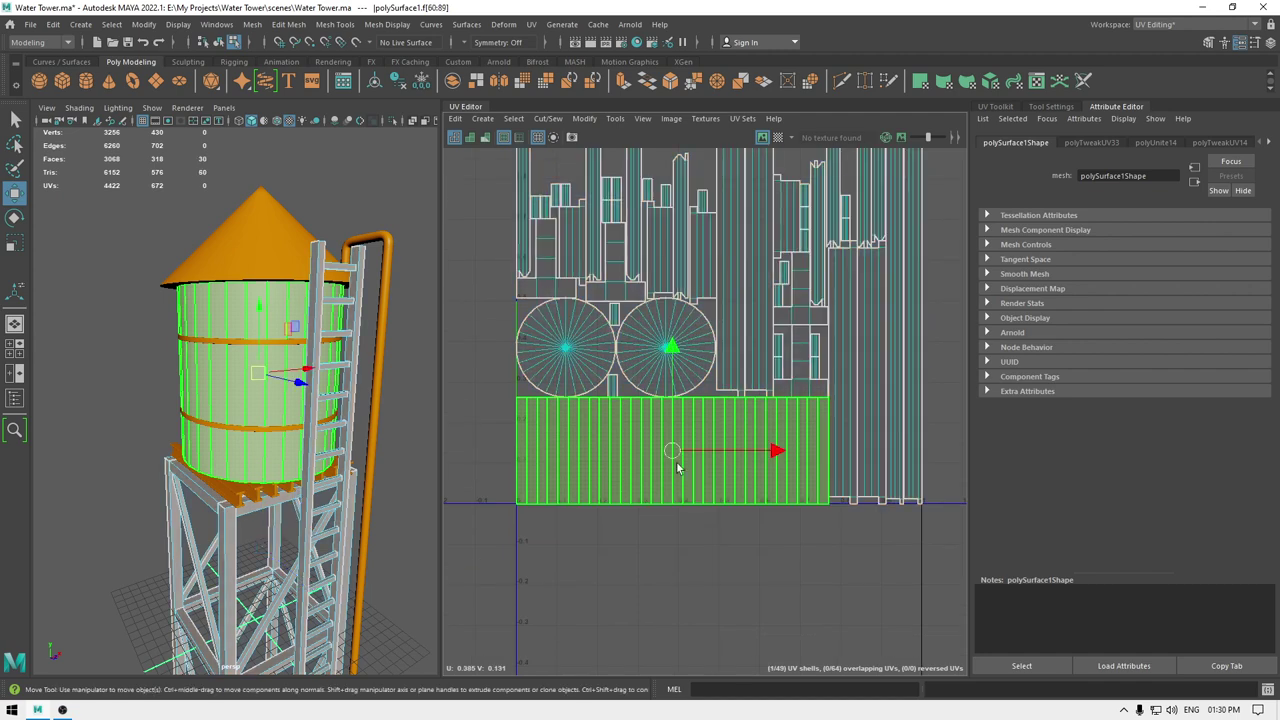
click(594, 350)
click(630, 346)
scroll(597, 432, down, 2)
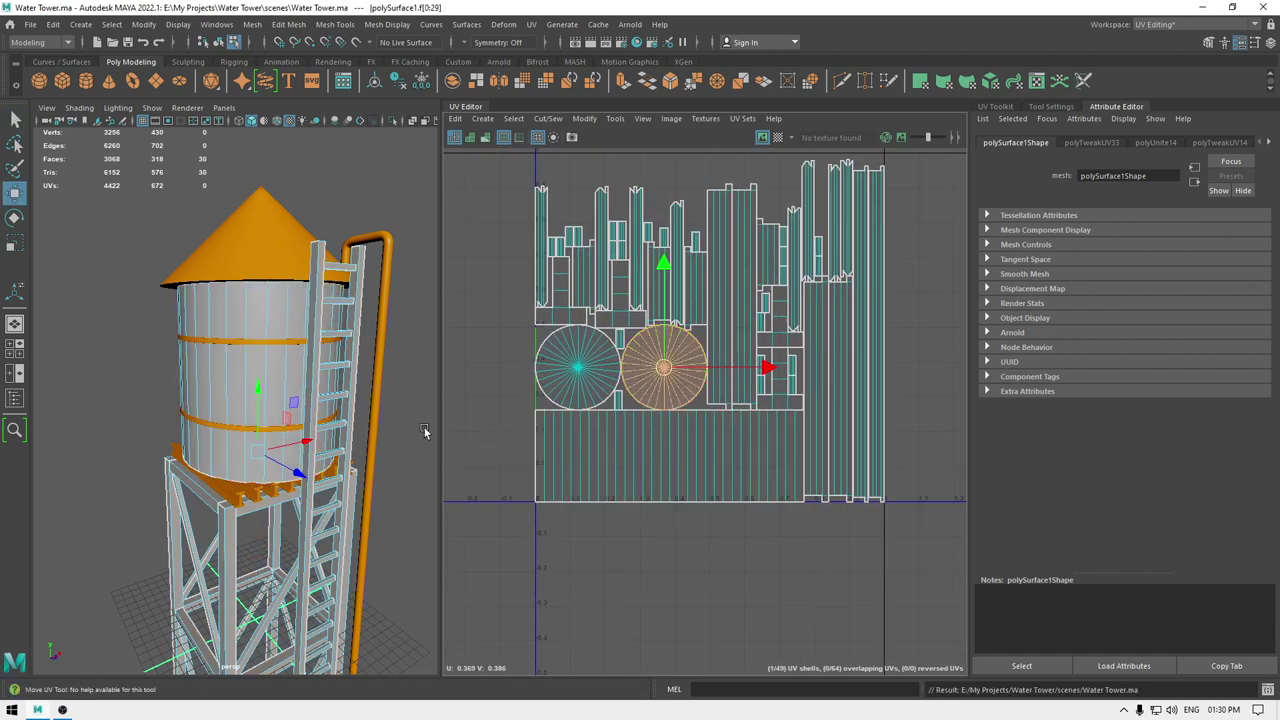
scroll(260, 380, down, 5)
right_drag(257, 338, 338, 293)
- Assign a new Blinn material to the combined tank, frame and ladder mesh and name it Wood
alt+drag(362, 383, 312, 404)
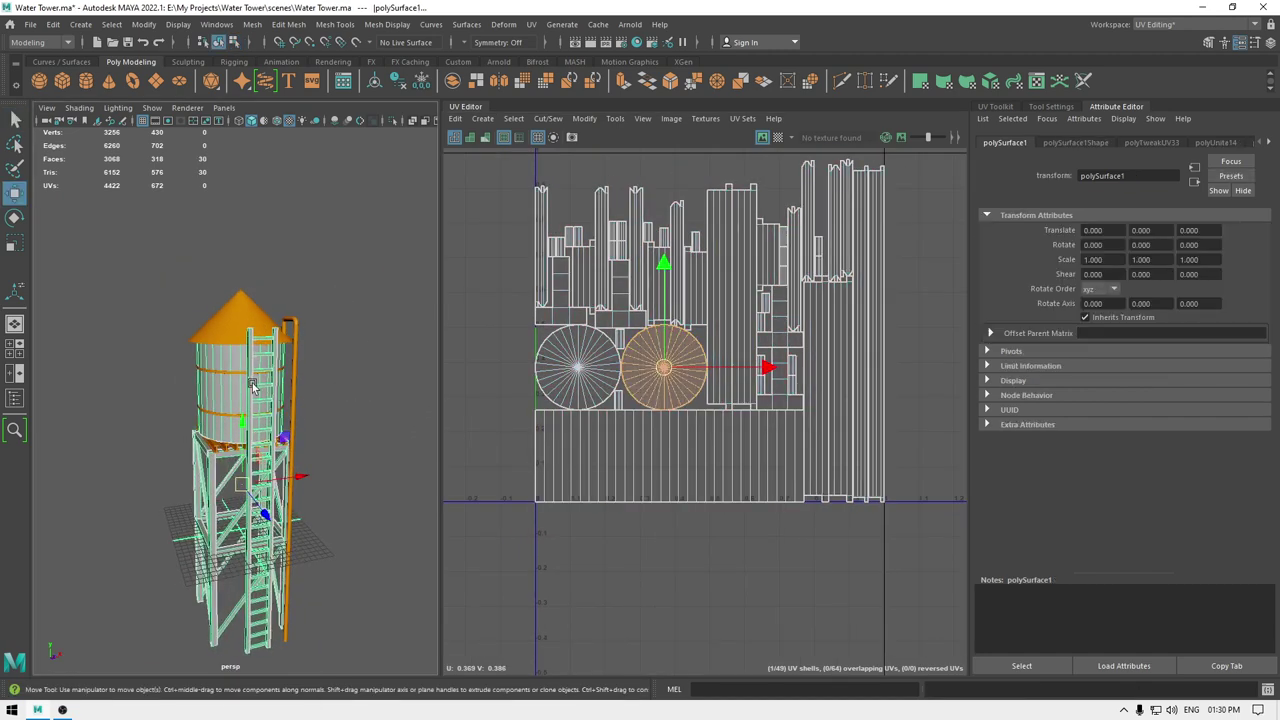
right_drag(254, 388, 336, 597)
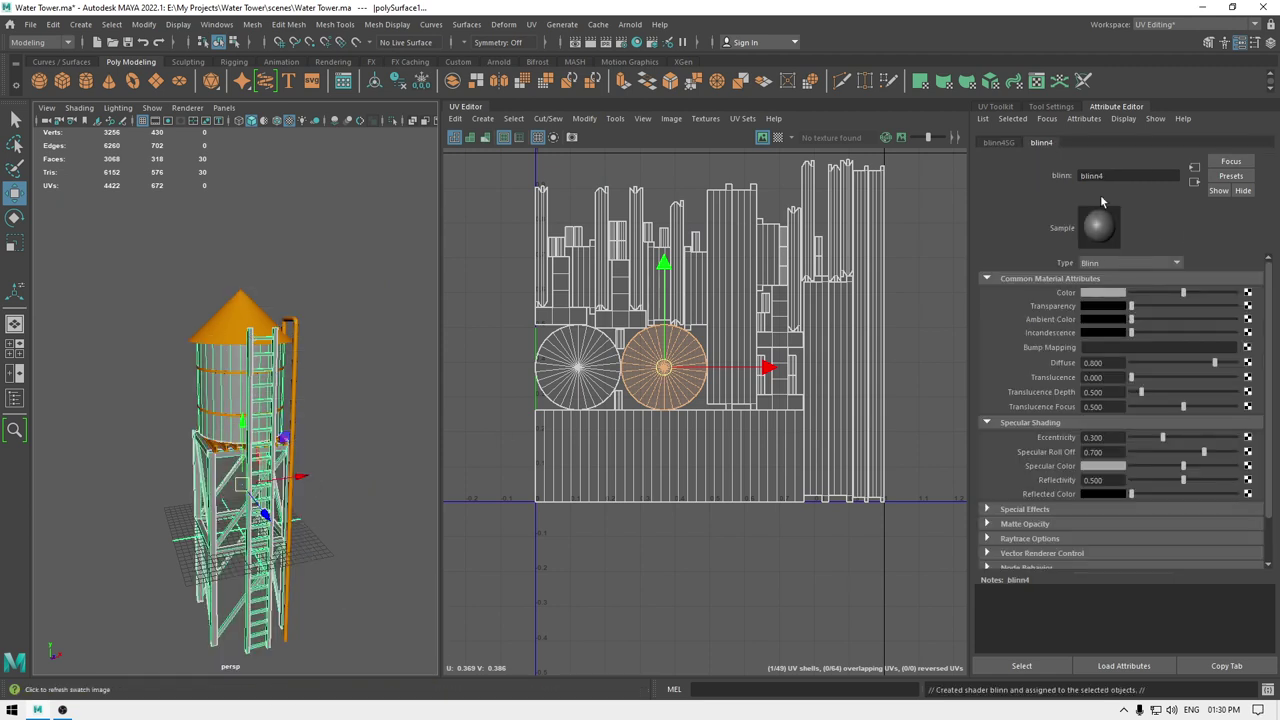
click(1093, 180)
text(Wood)
key(Return)
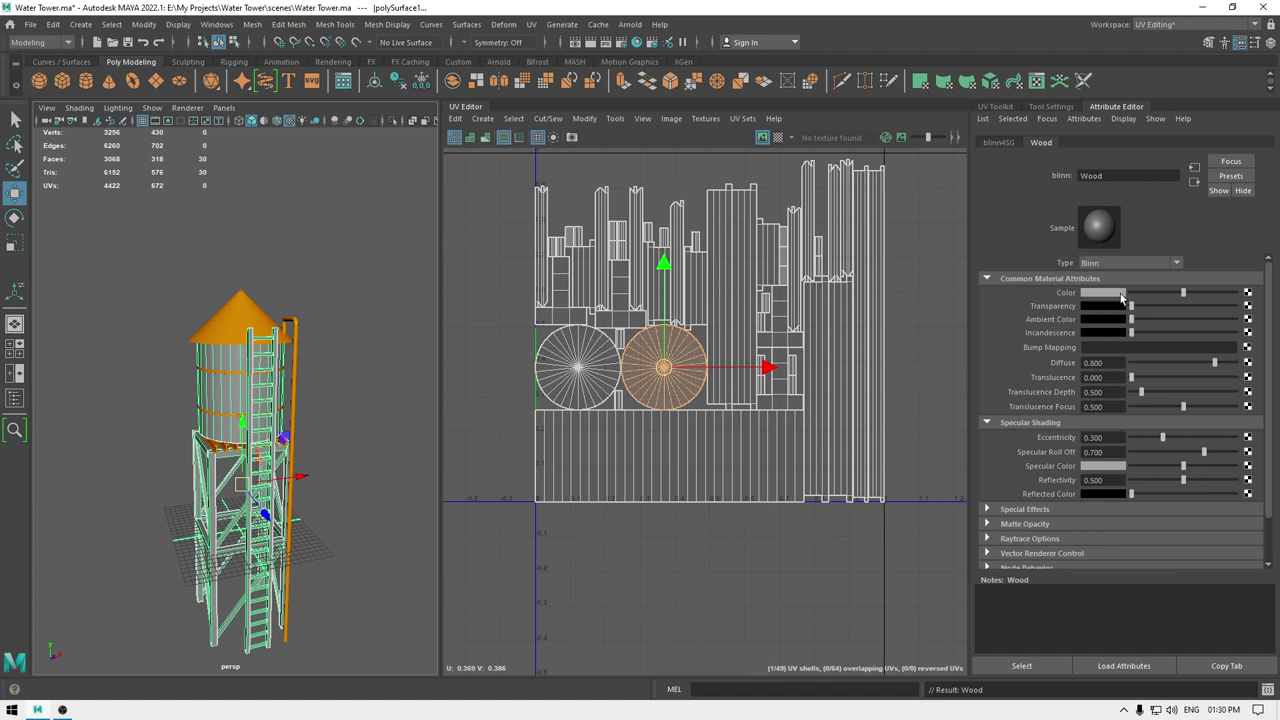
- Set the Wood material's color to blue and clear the selection
click(1107, 293)
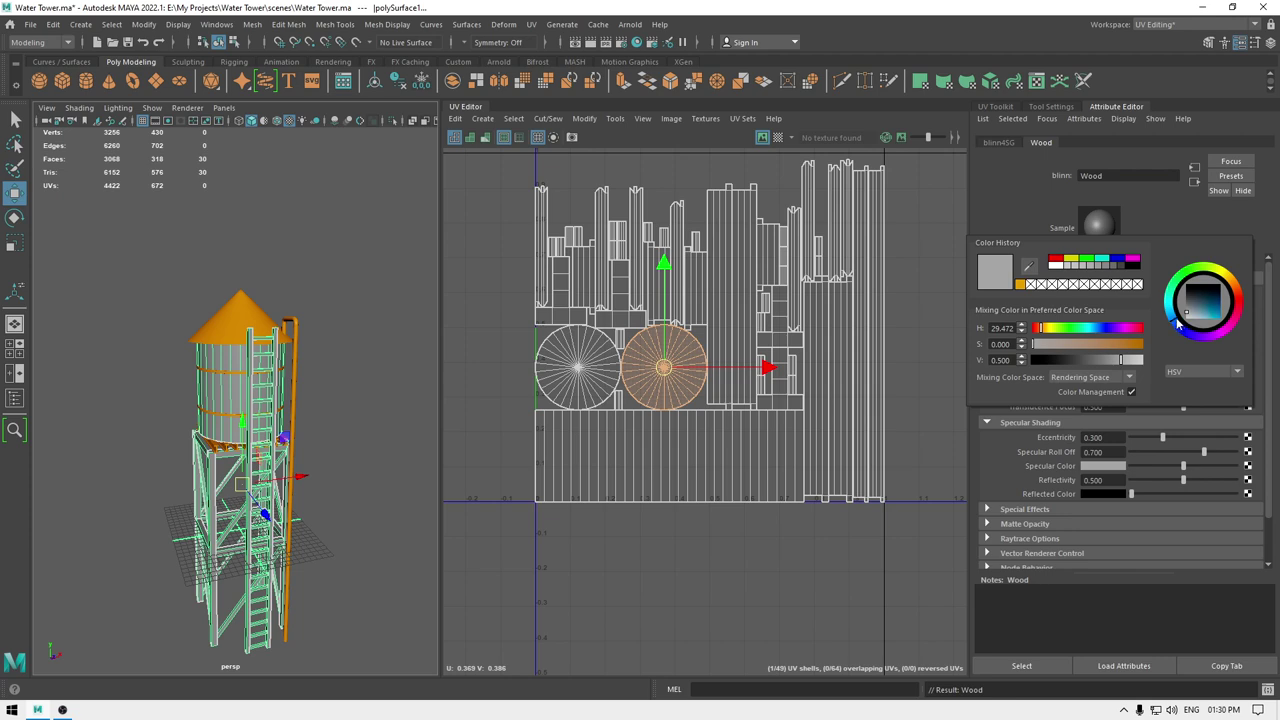
drag(1190, 313, 1266, 351)
click(294, 360)
alt+drag(320, 380, 346, 467)
click(346, 408)
- Inspect the two-colored tower, save the scene, and bring up the UV Toolkit
alt+drag(347, 408, 274, 543)
scroll(317, 462, up, 5)
scroll(328, 522, down, 3)
key(ctrl+s)
alt+drag(321, 496, 369, 511)
click(997, 106)
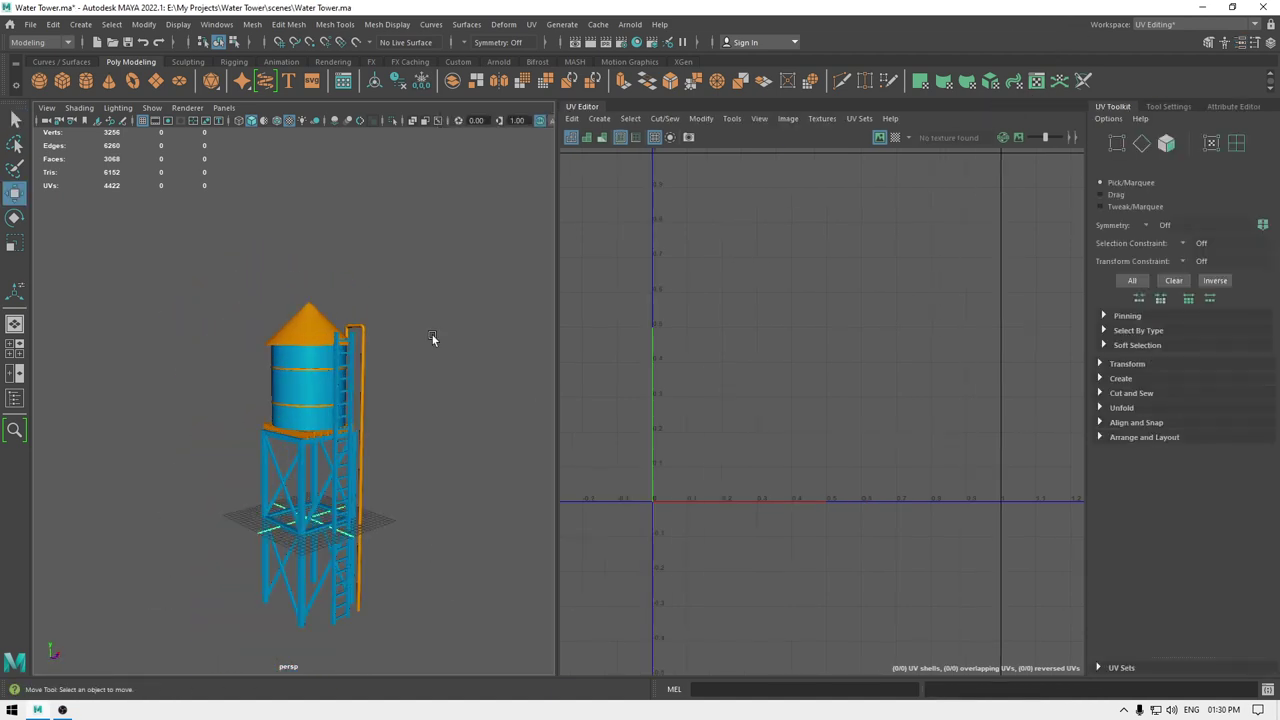
alt+drag(462, 402, 394, 392)
key(ctrl+s)
drag(397, 243, 186, 653)
click(30, 24)
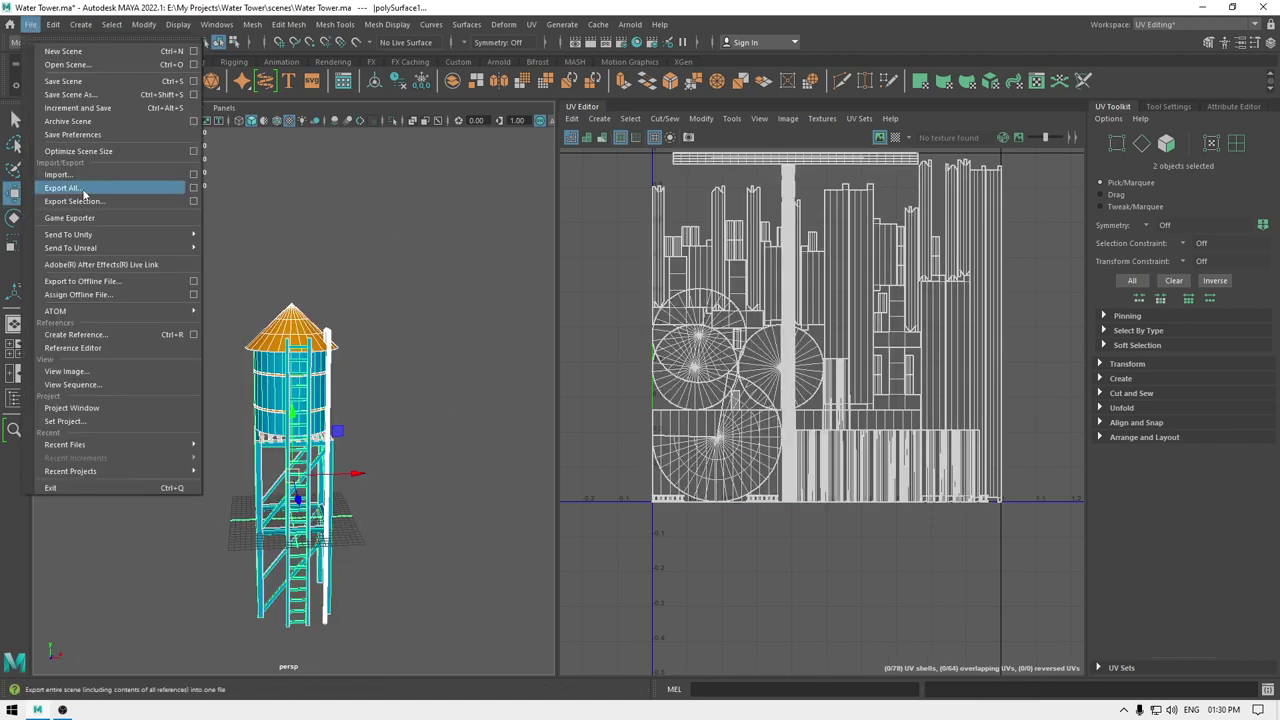
click(90, 203)
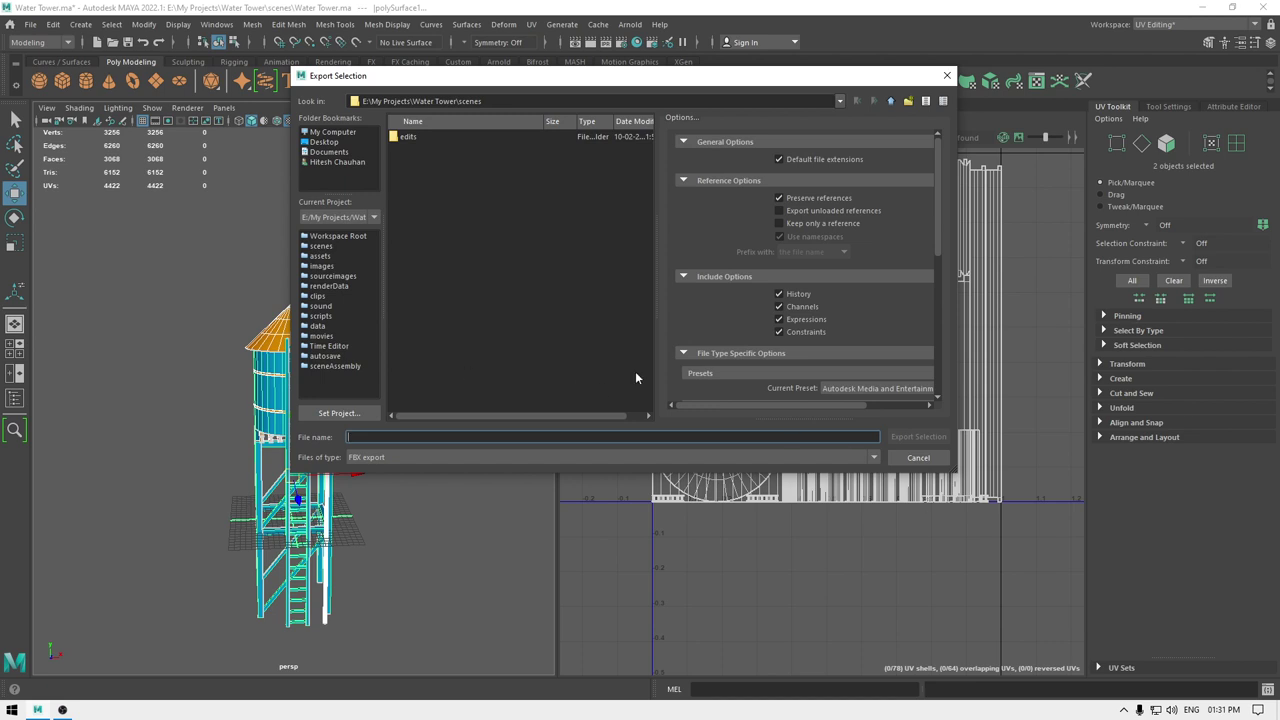
click(918, 458)
- Try to delete the construction history of both tower meshes at once
click(55, 24)
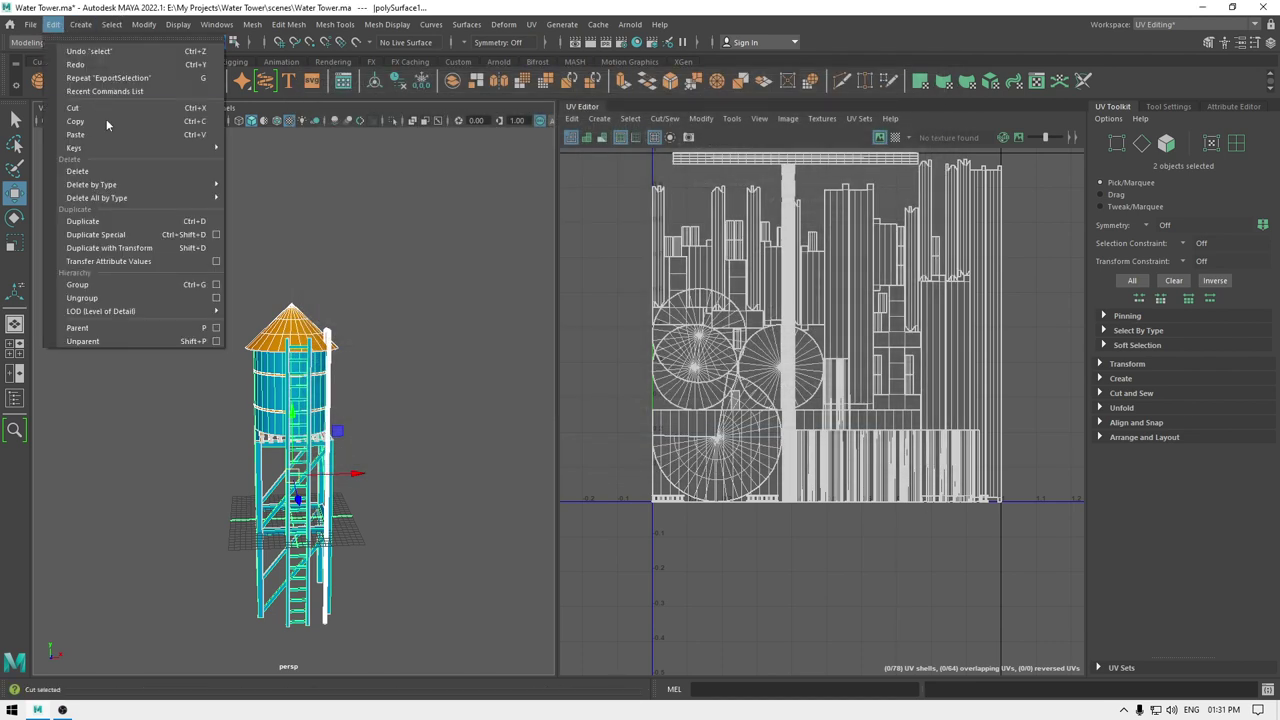
mouse_move(120, 183)
click(253, 187)
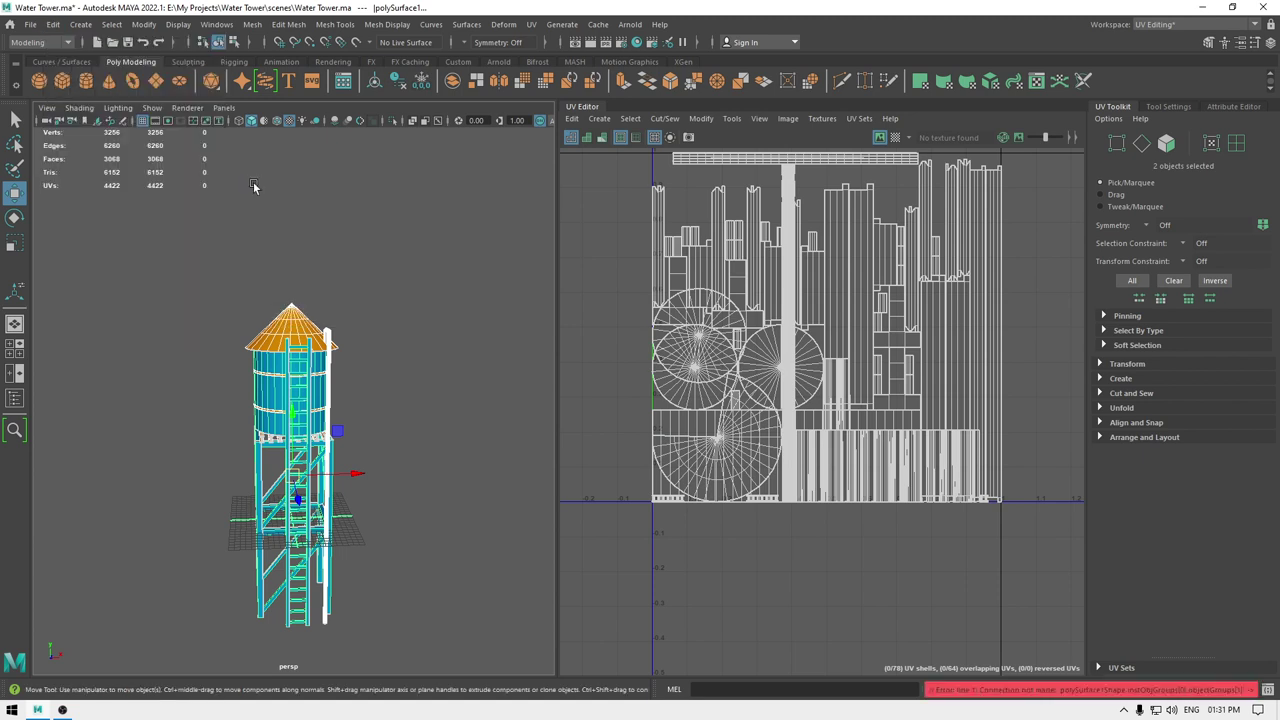
click(327, 241)
- Delete the construction history of the blue tank-and-frame mesh and of the orange roof-and-pipe mesh separately
click(304, 341)
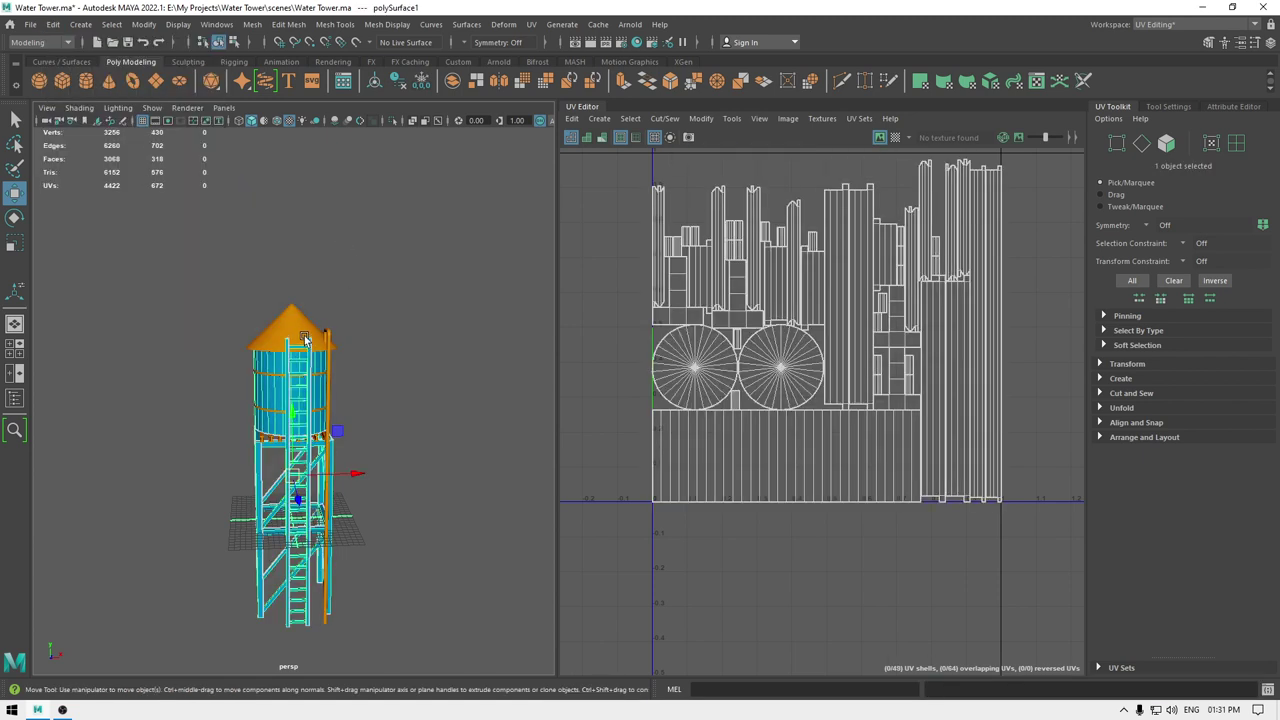
click(55, 24)
mouse_move(115, 185)
click(241, 189)
click(296, 318)
click(53, 24)
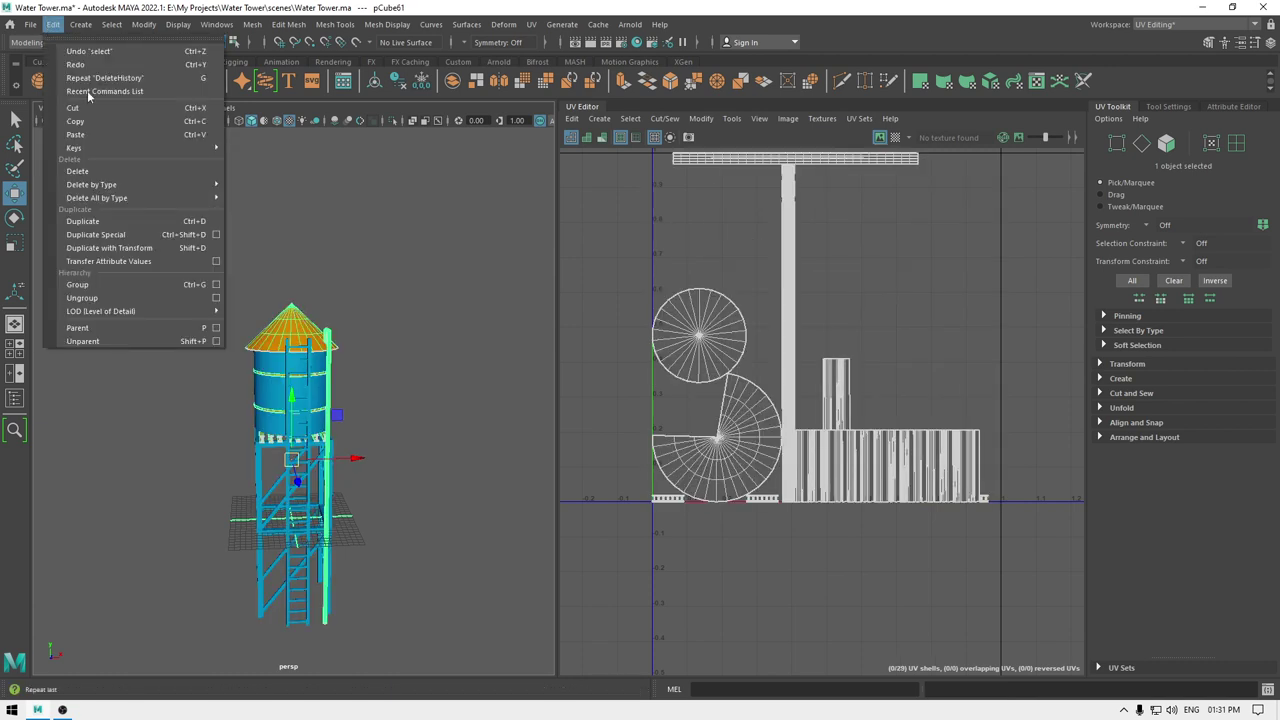
mouse_move(110, 184)
click(241, 187)
- Select both tower meshes and export the selection as an OBJ file named Water Tower in the project's scenes folder
drag(486, 297, 218, 466)
click(30, 24)
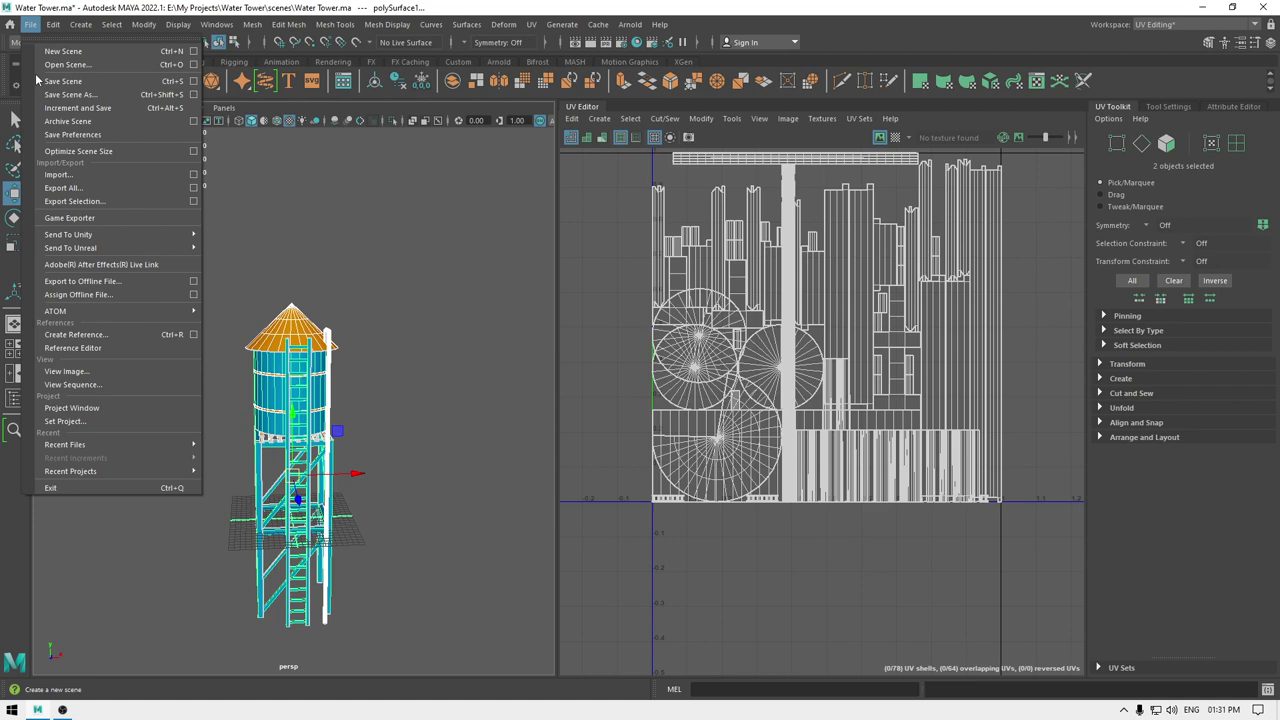
click(115, 203)
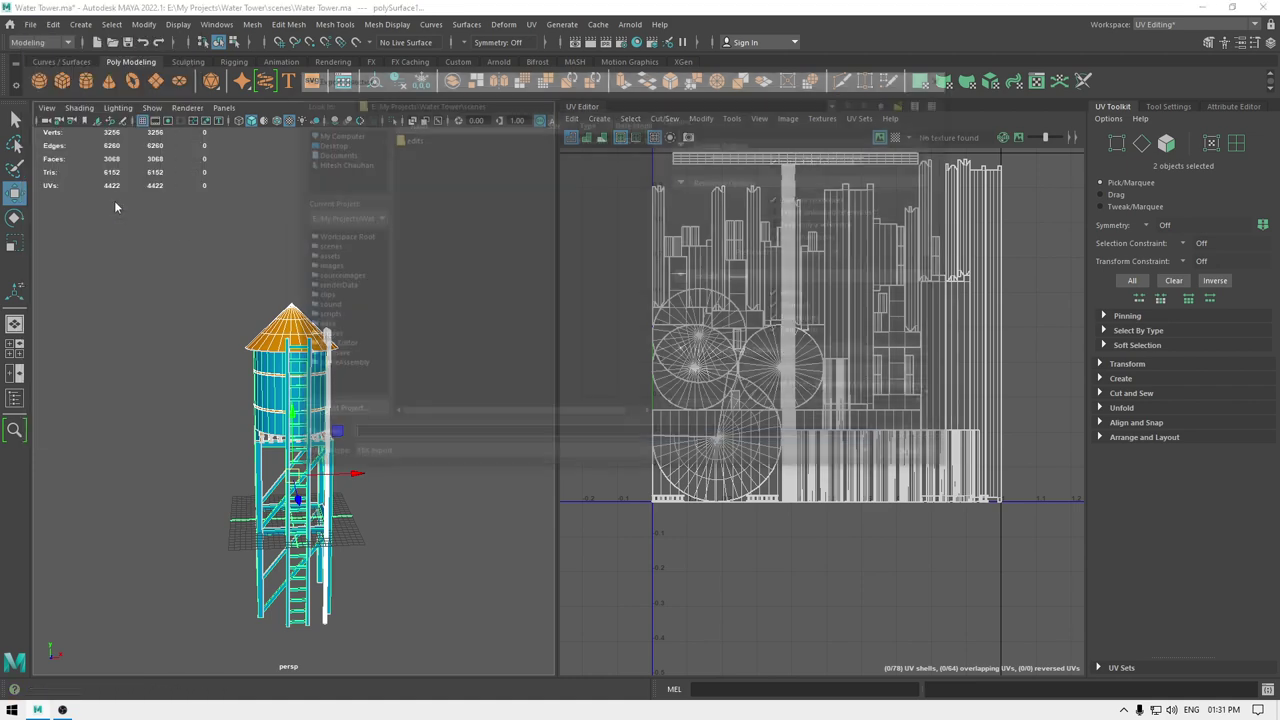
text(Water Tower)
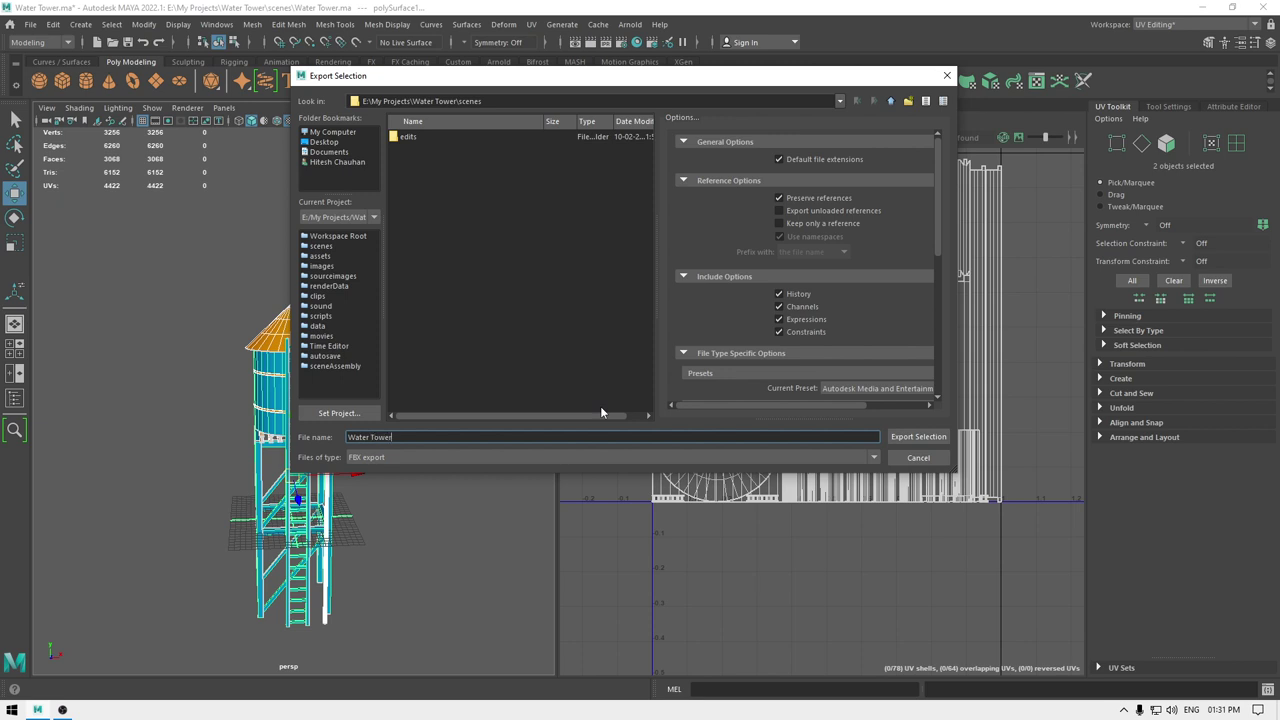
click(568, 457)
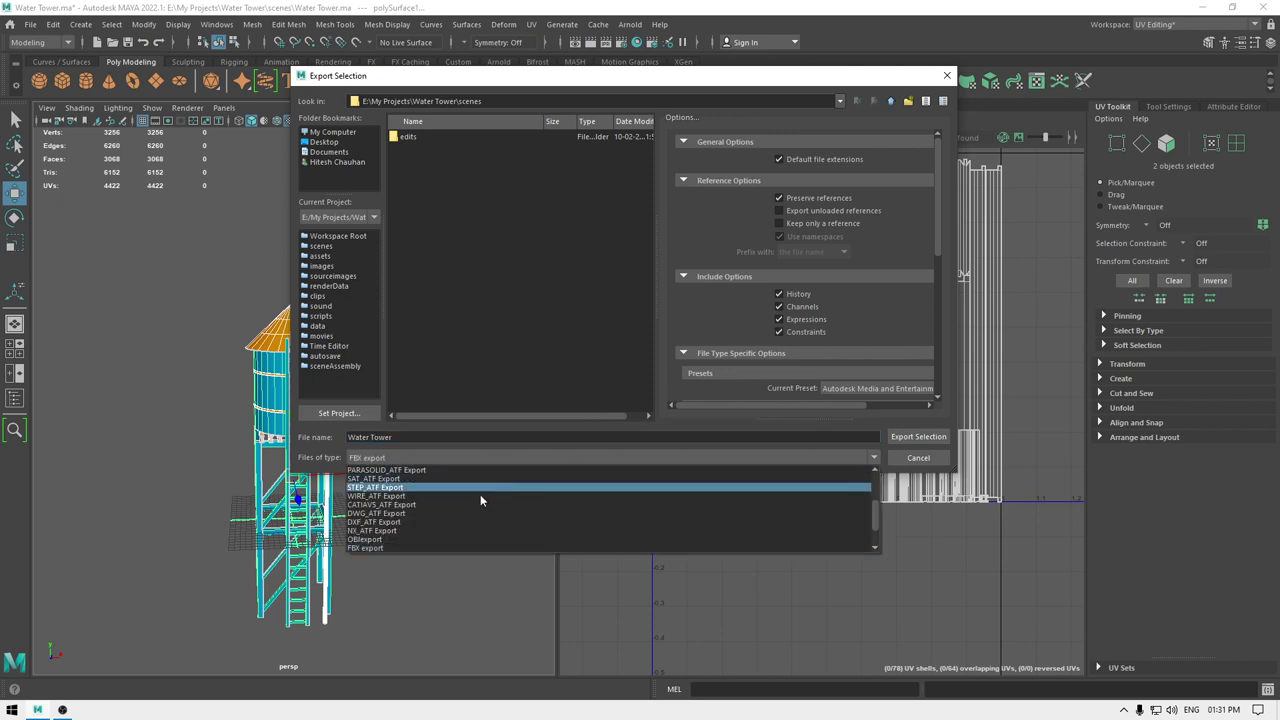
click(443, 538)
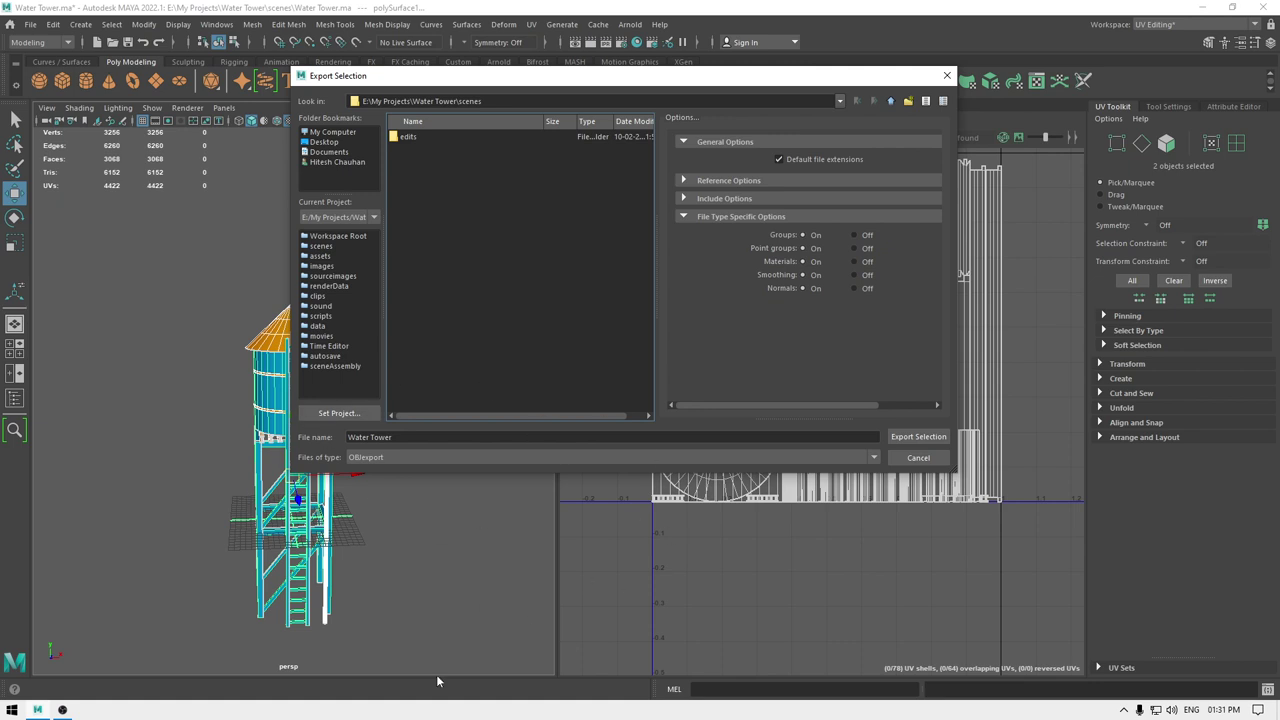
click(918, 437)
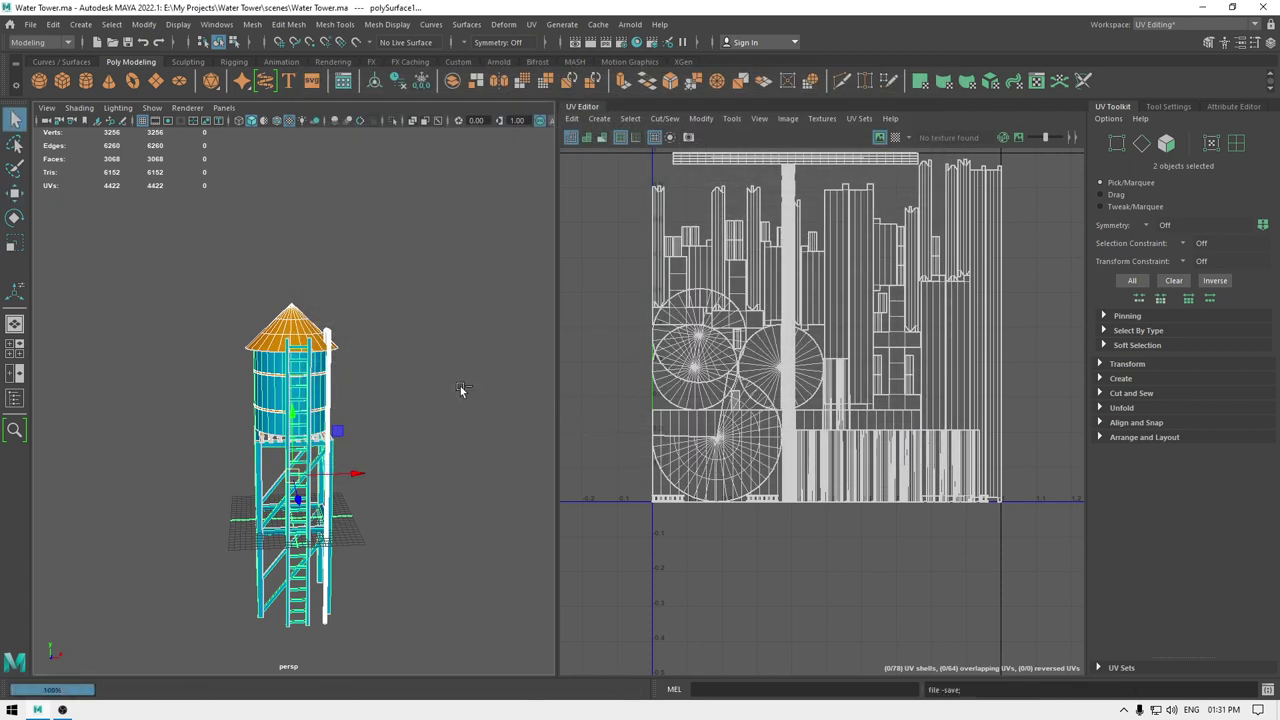